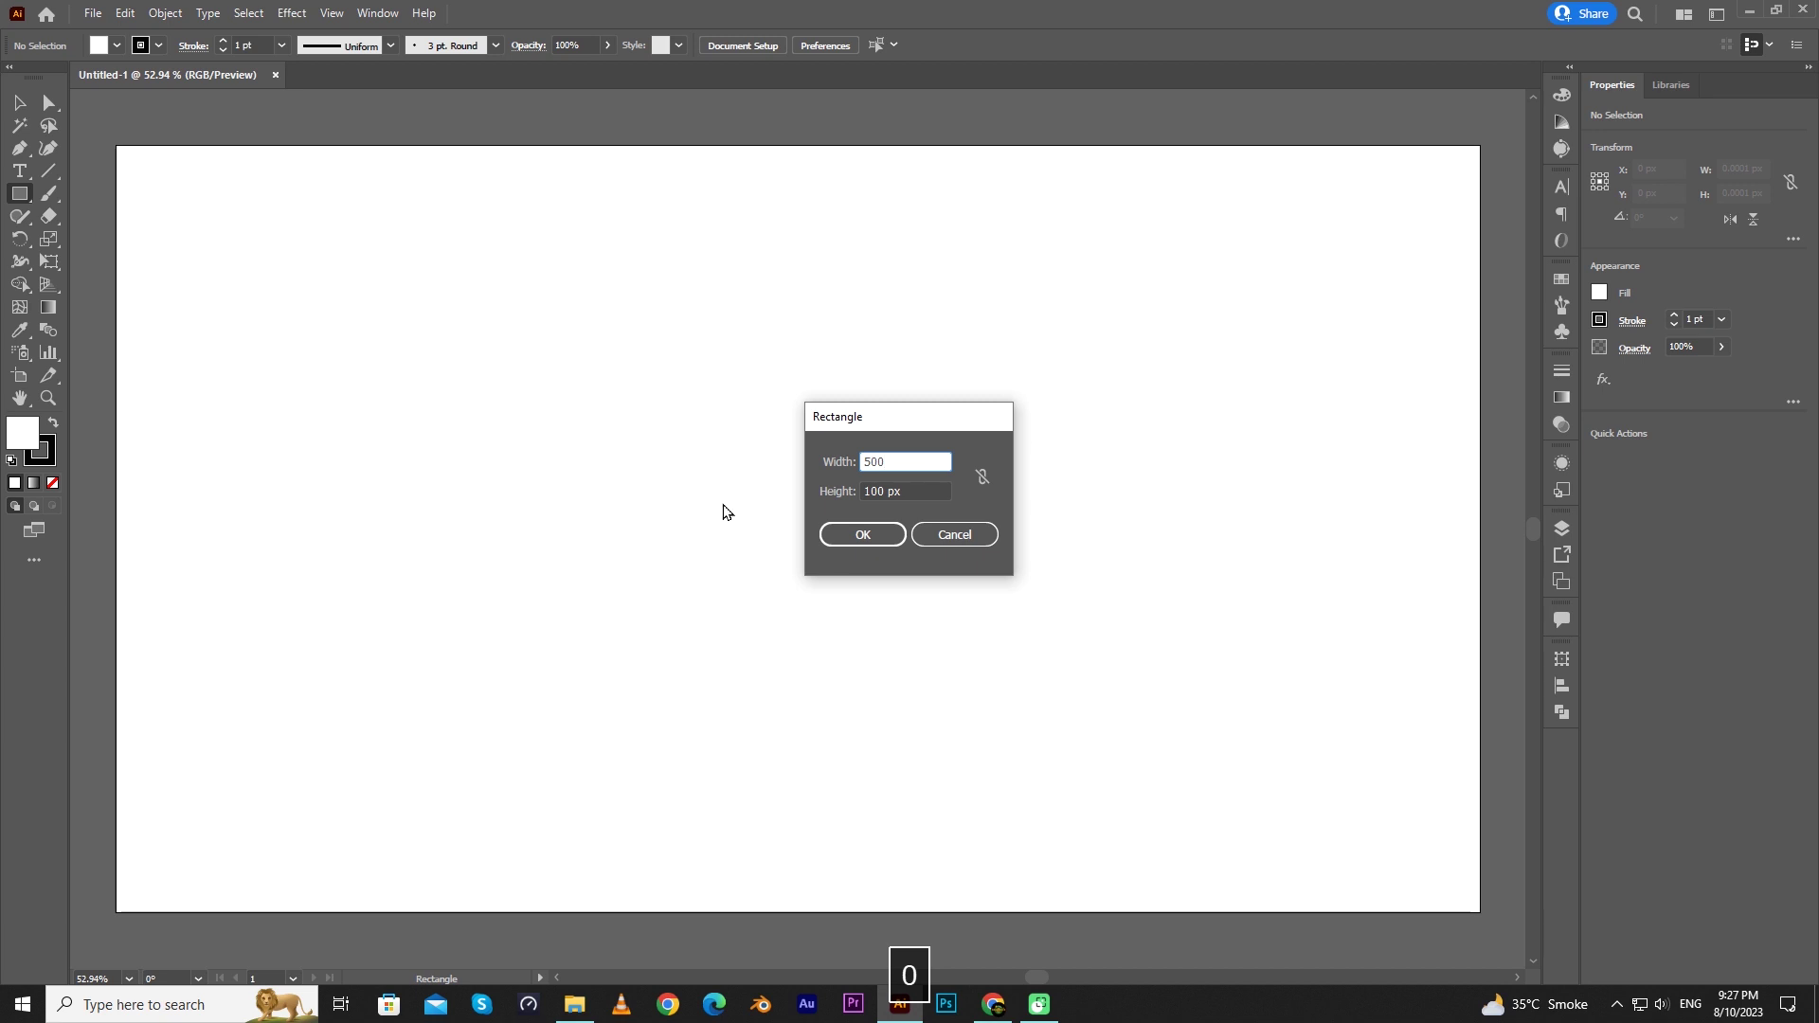
Step: Create a 500 × 500 px square on the artboard
key(Tab)
text(5)
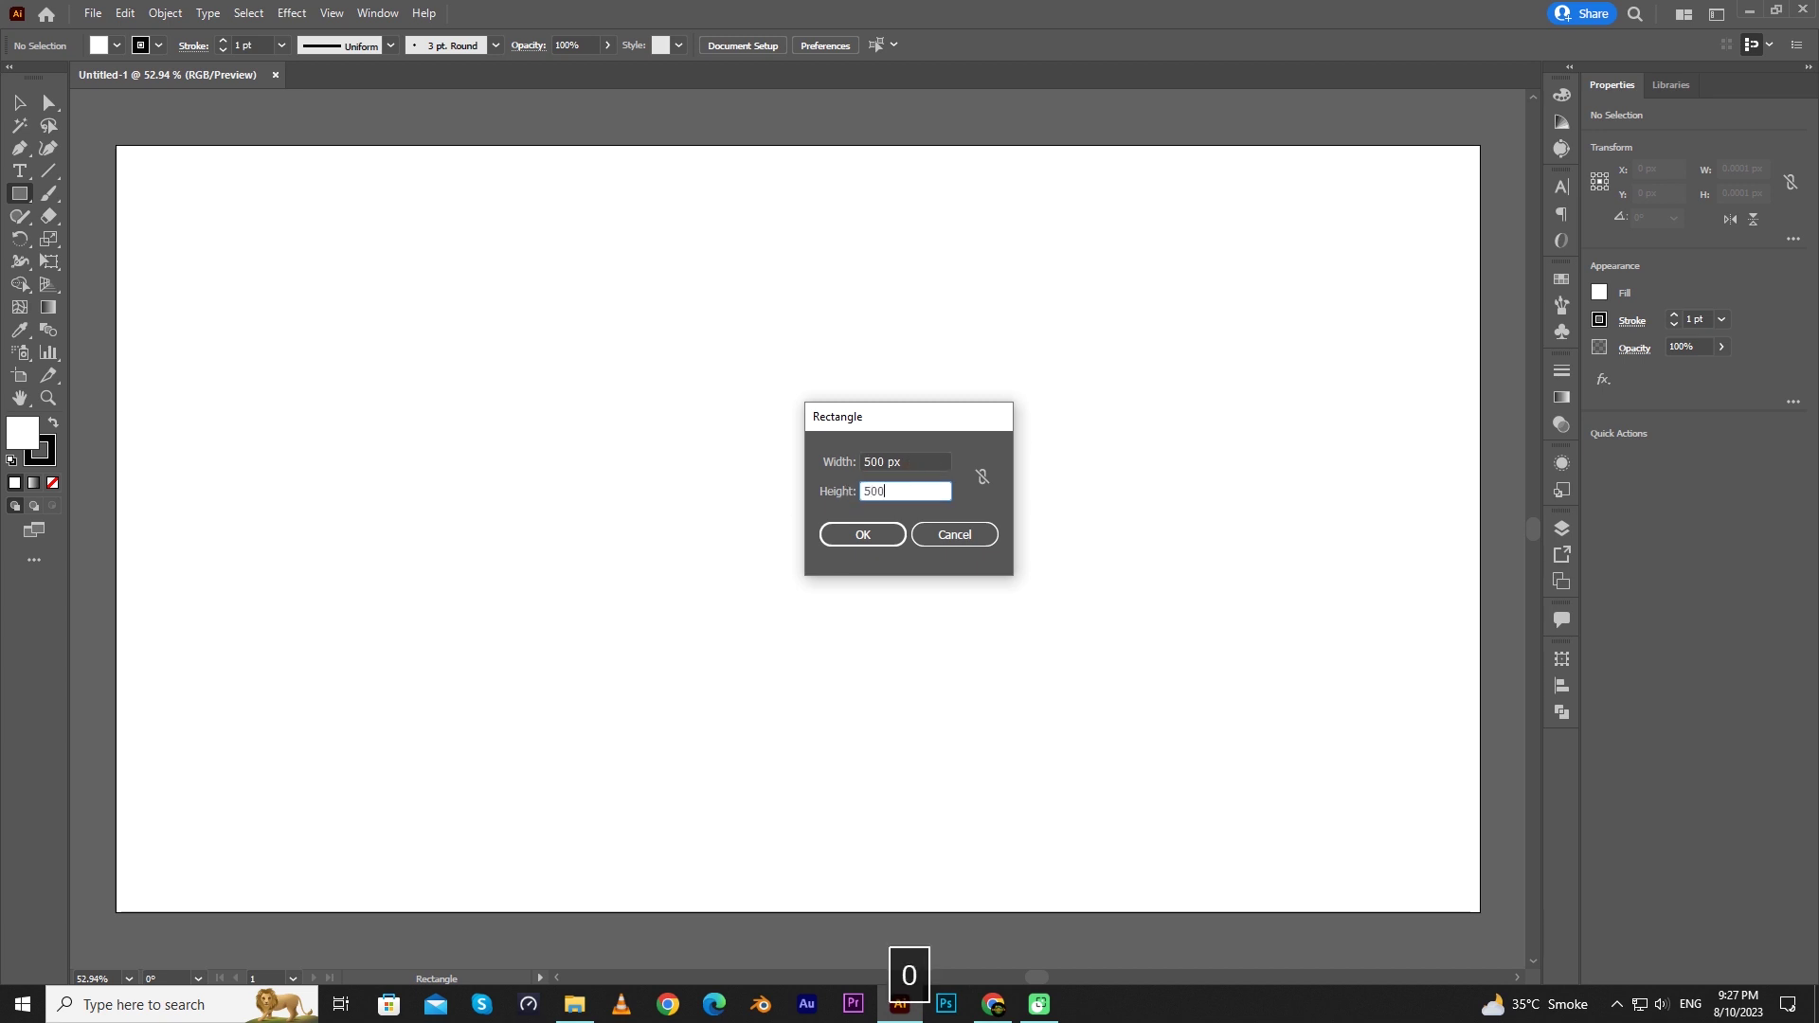
click(894, 537)
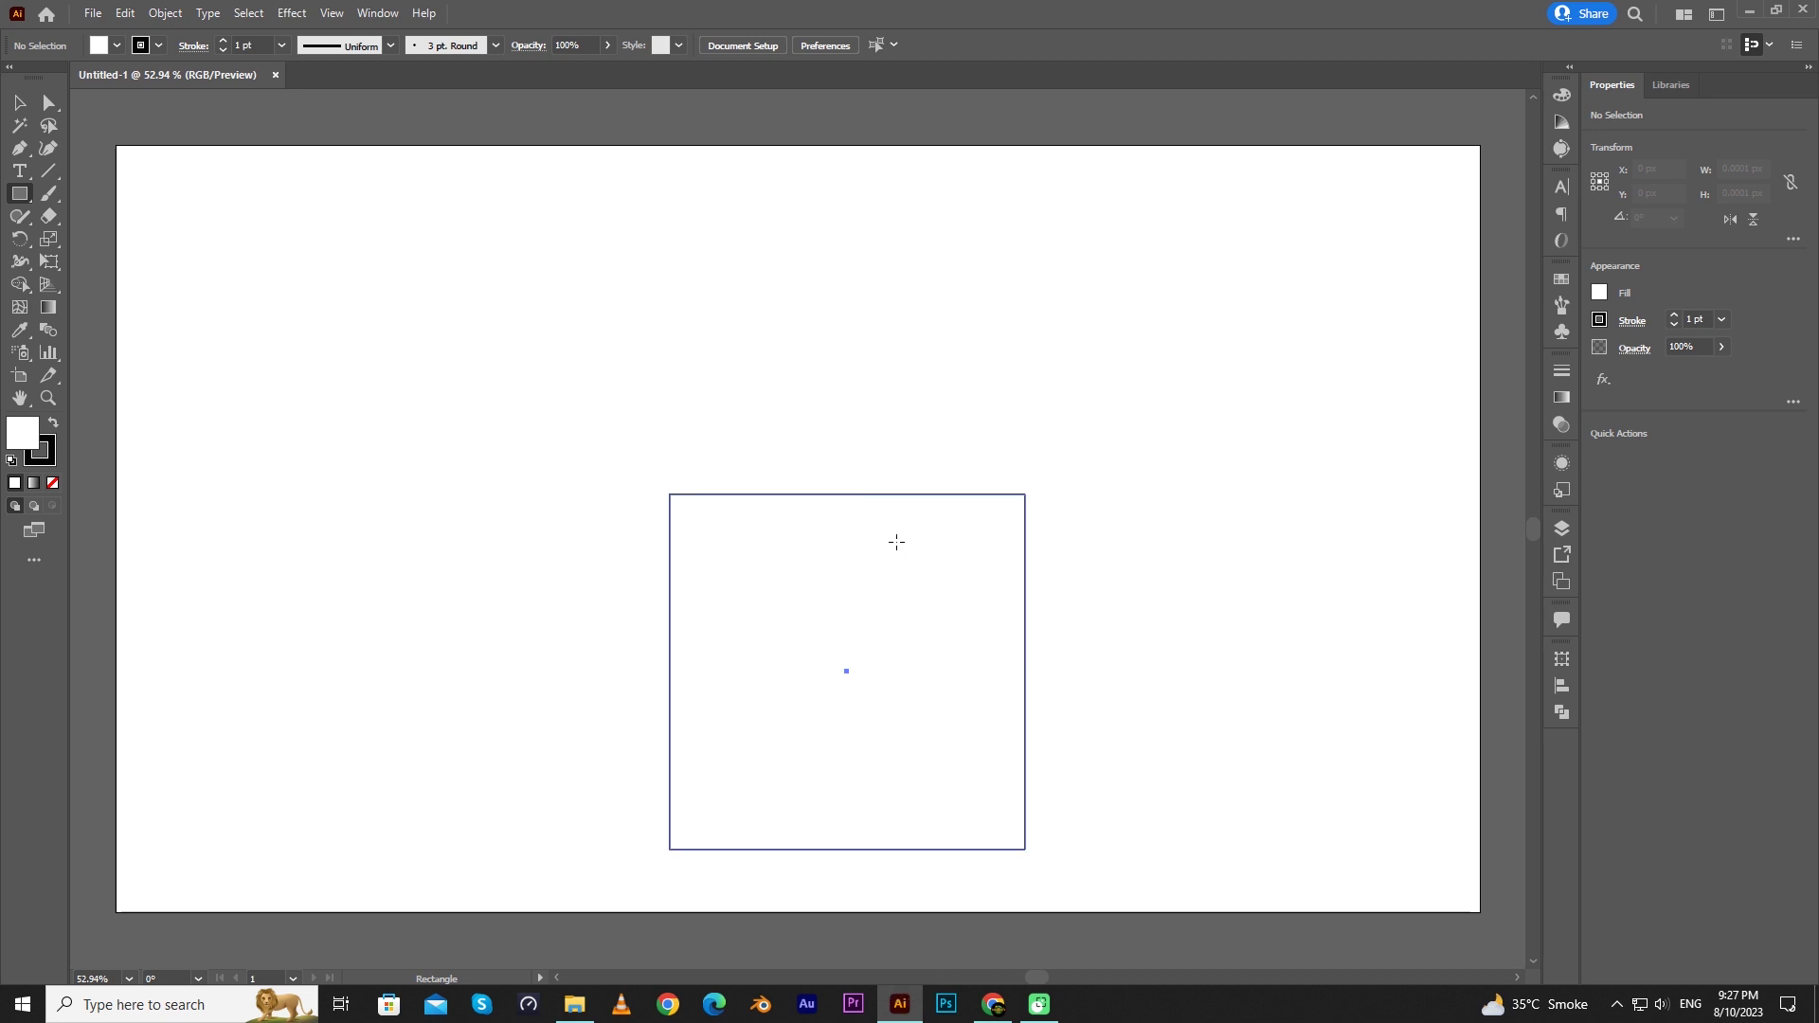
Step: Create a second square measuring 200 × 200 px, overlapping the upper edge of the 500 px square
click(763, 431)
text(200)
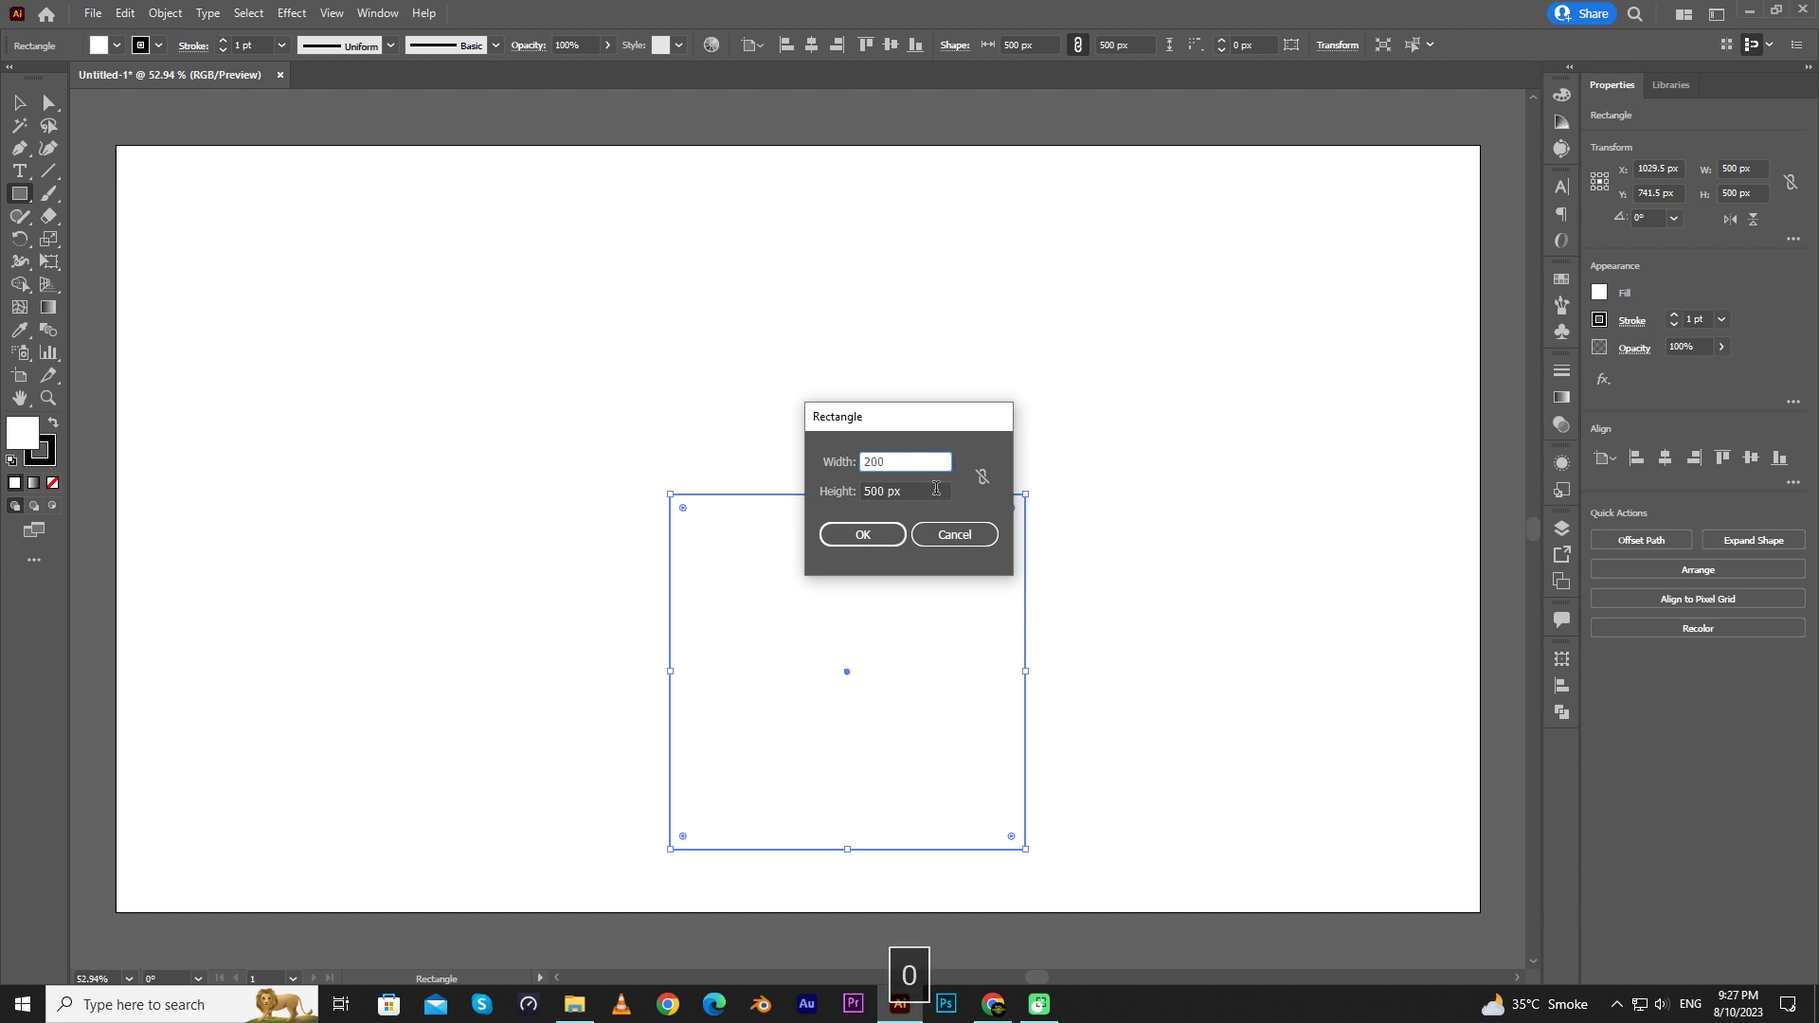
key(Tab)
text(20)
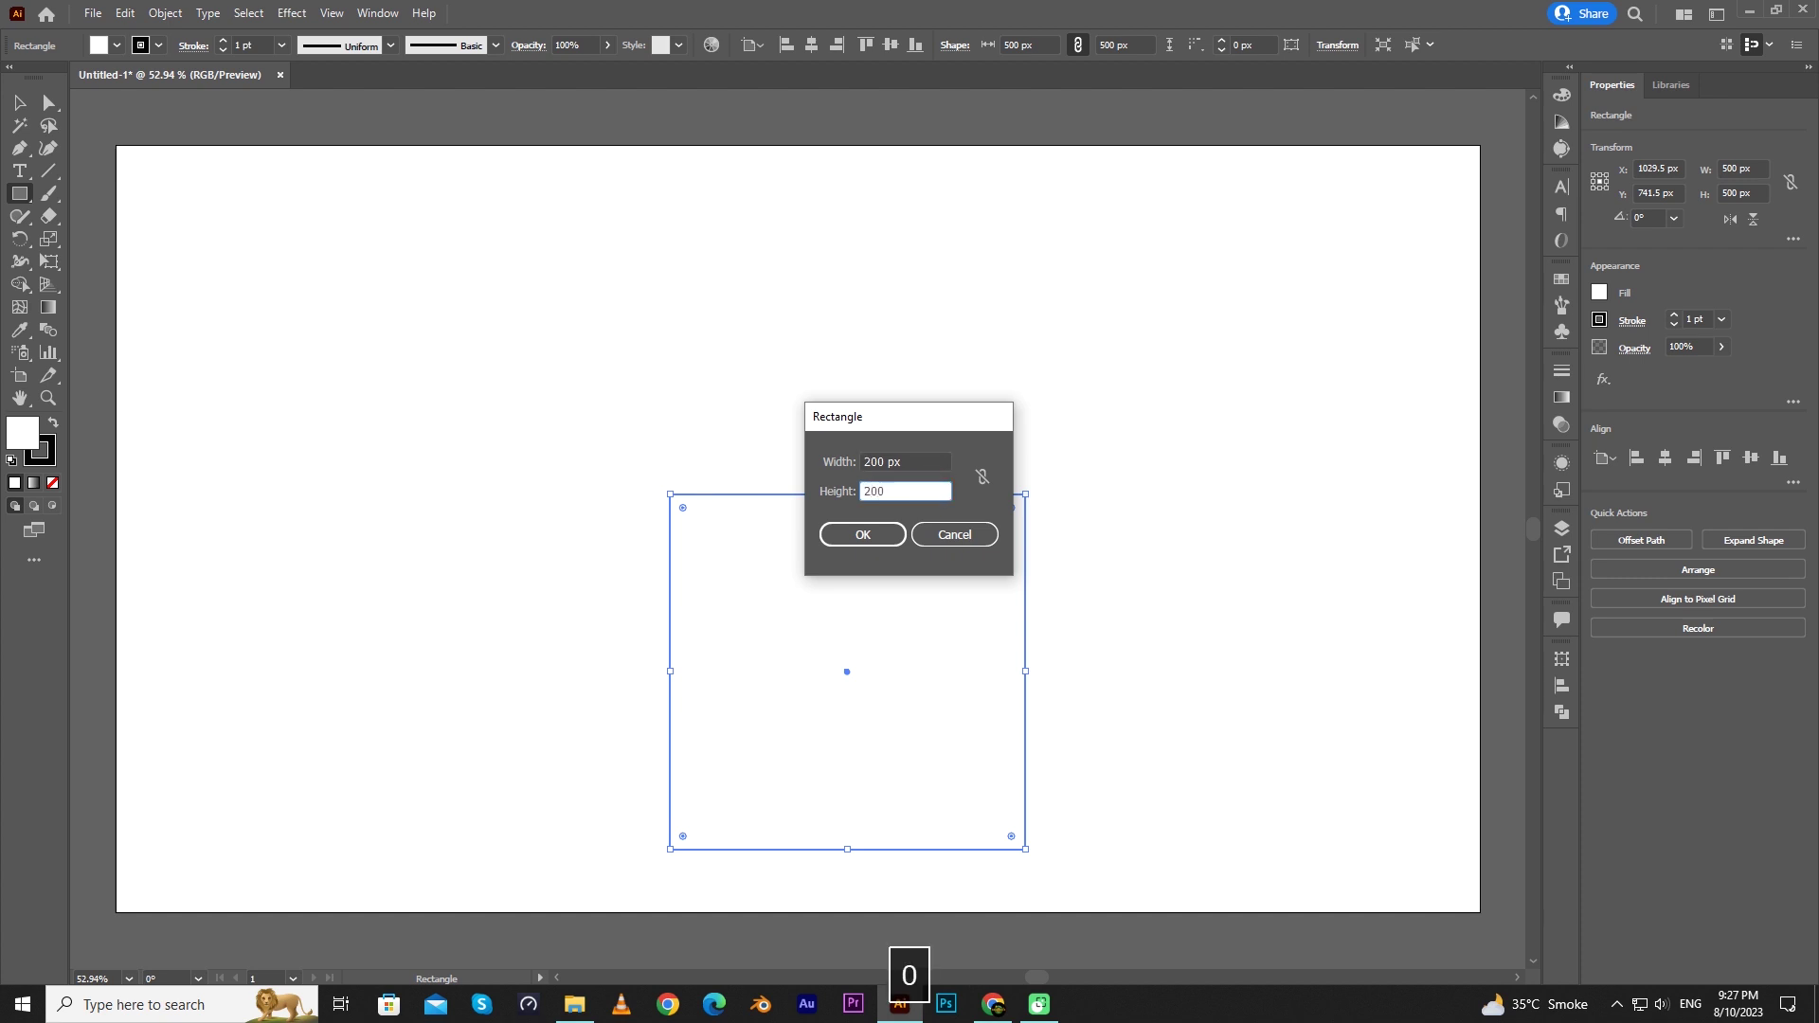
click(838, 536)
Step: Centre both squares horizontally and vertically on the artboard
click(20, 106)
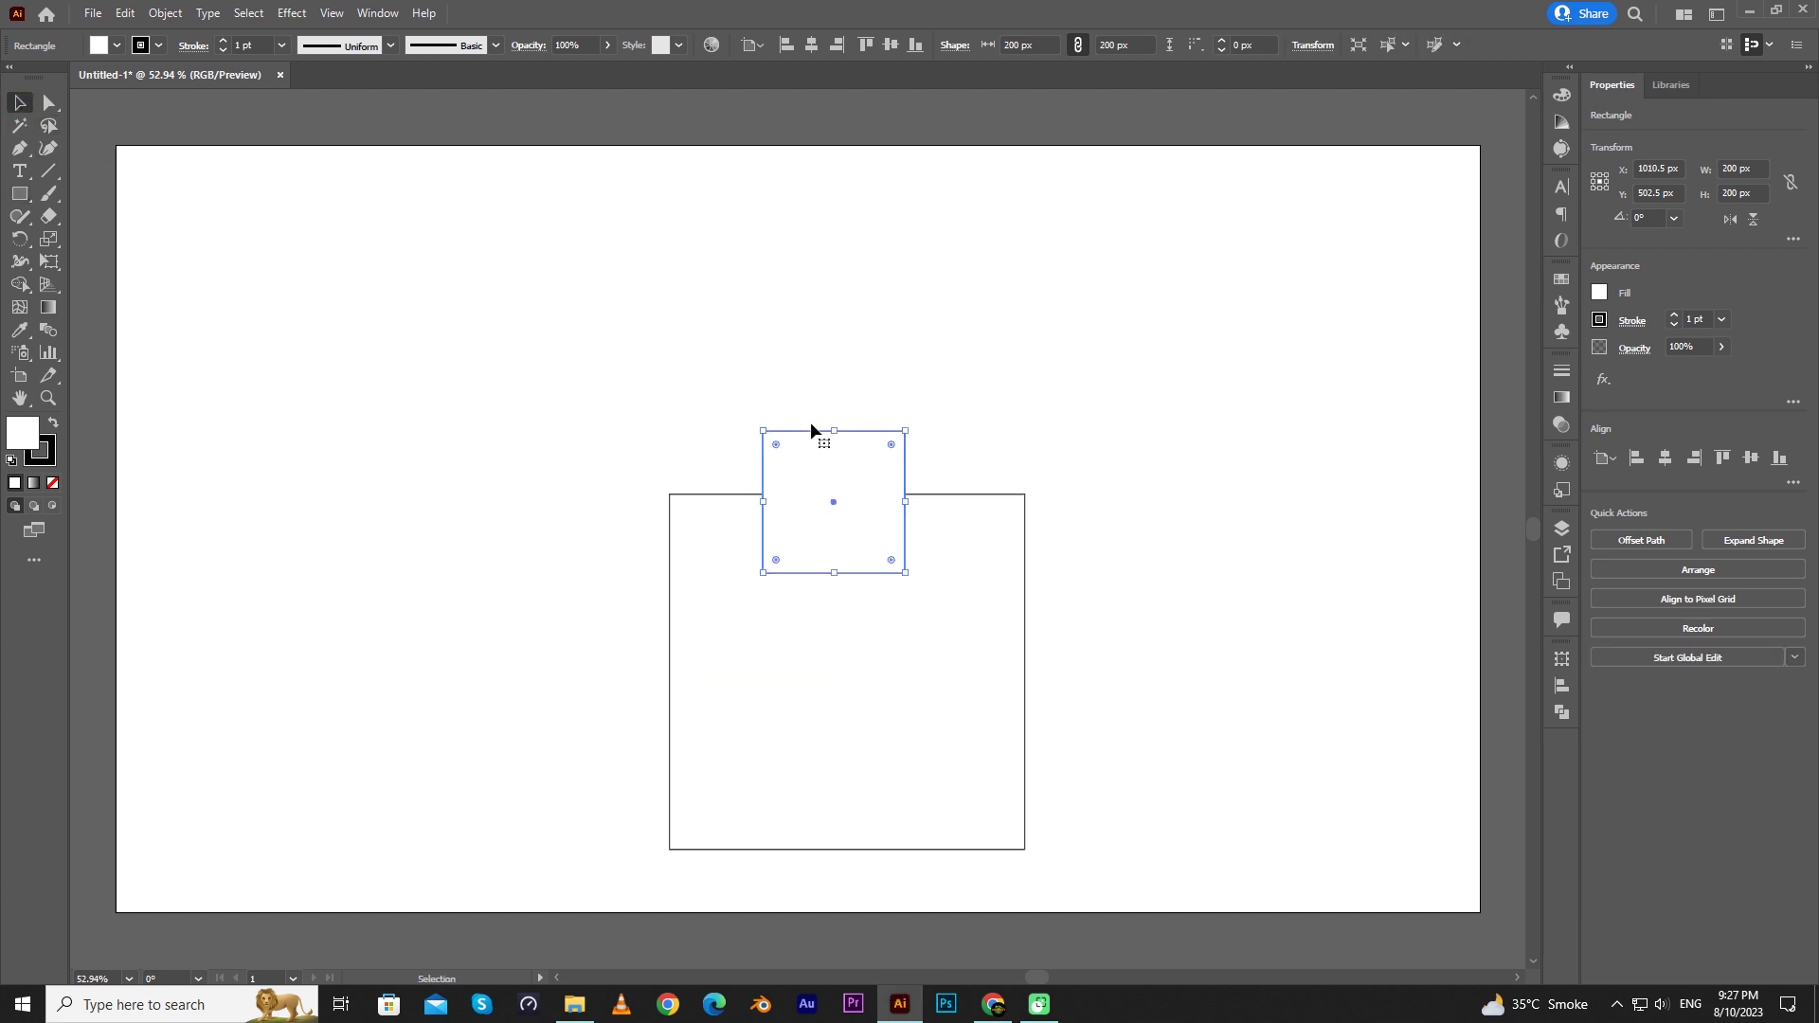
shift+click(941, 664)
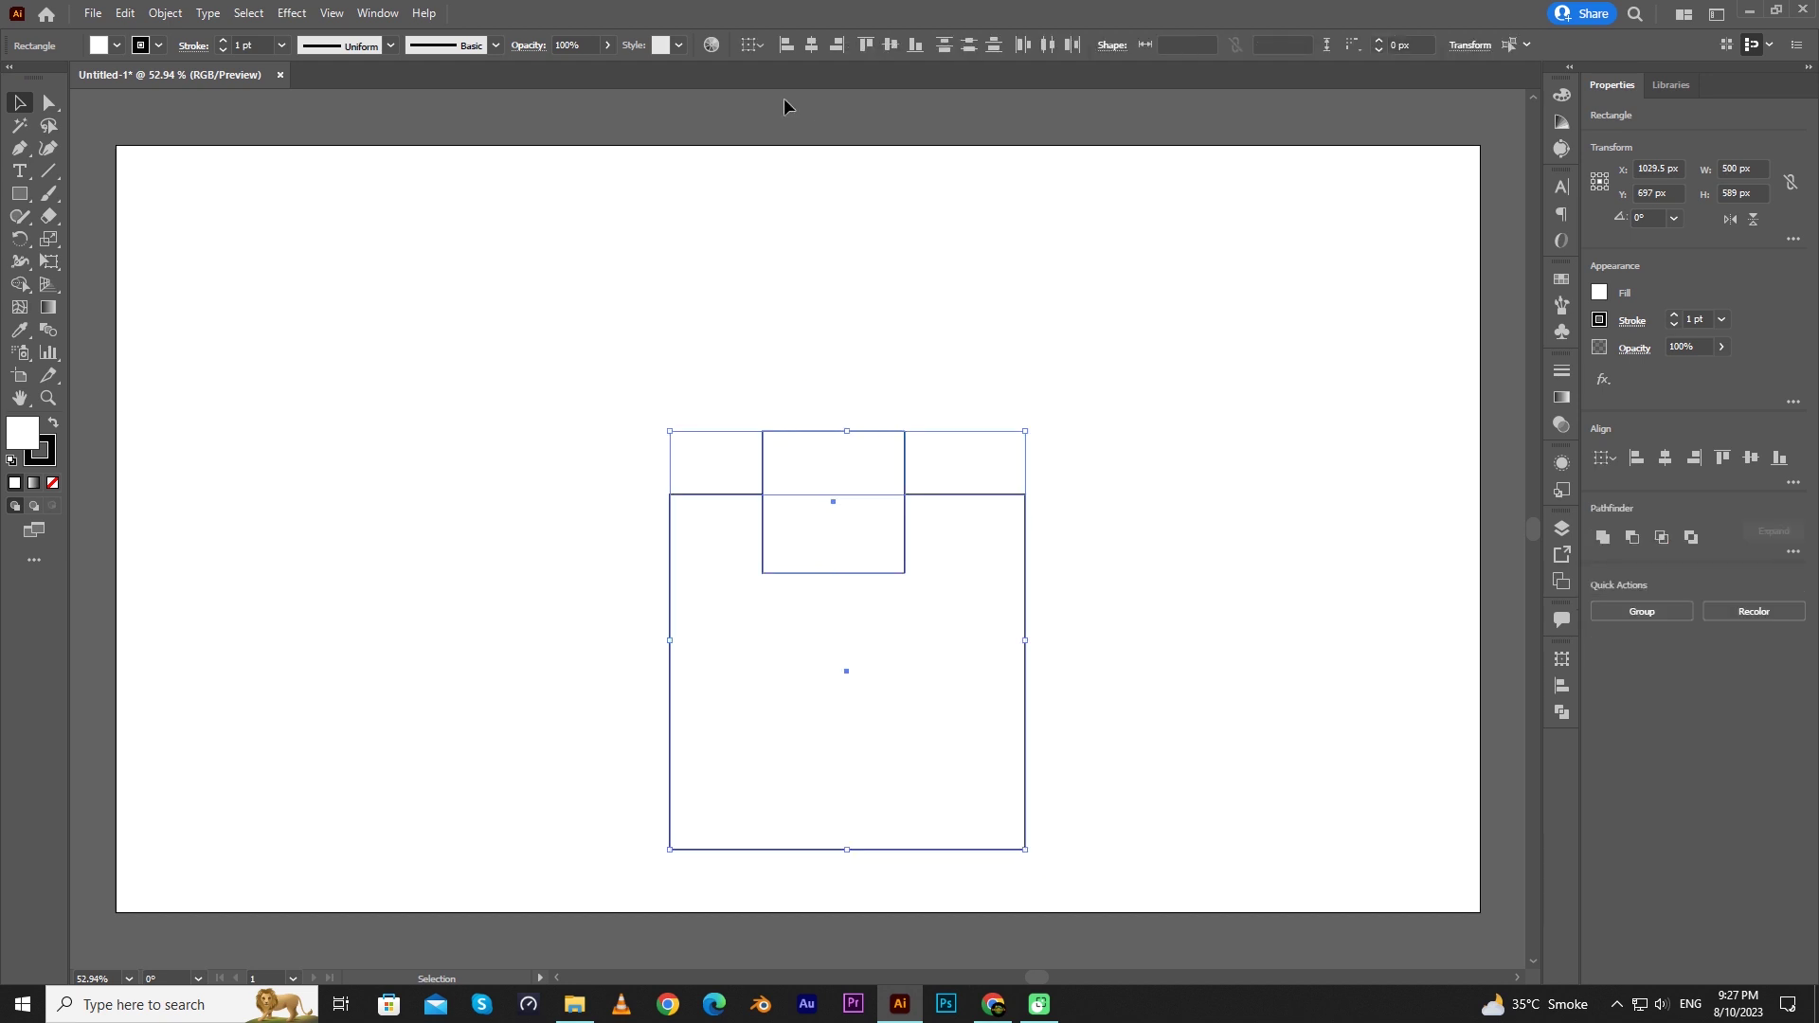
click(1562, 657)
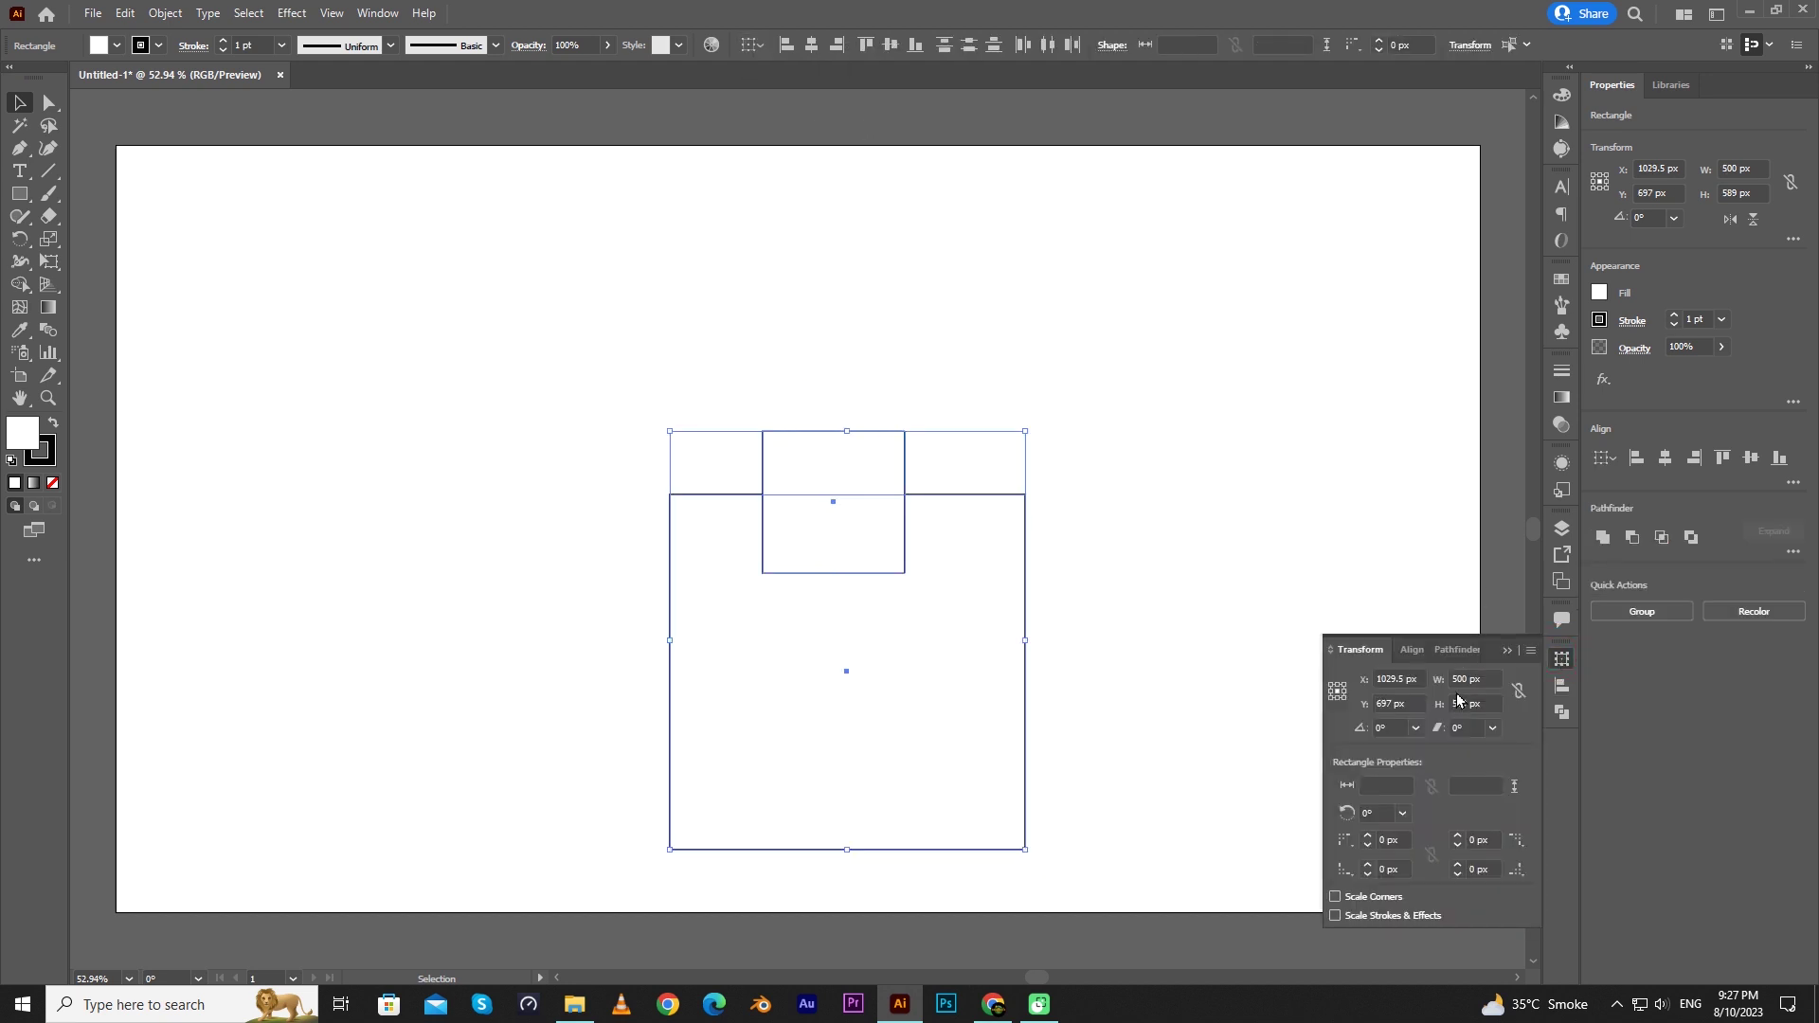
click(1416, 654)
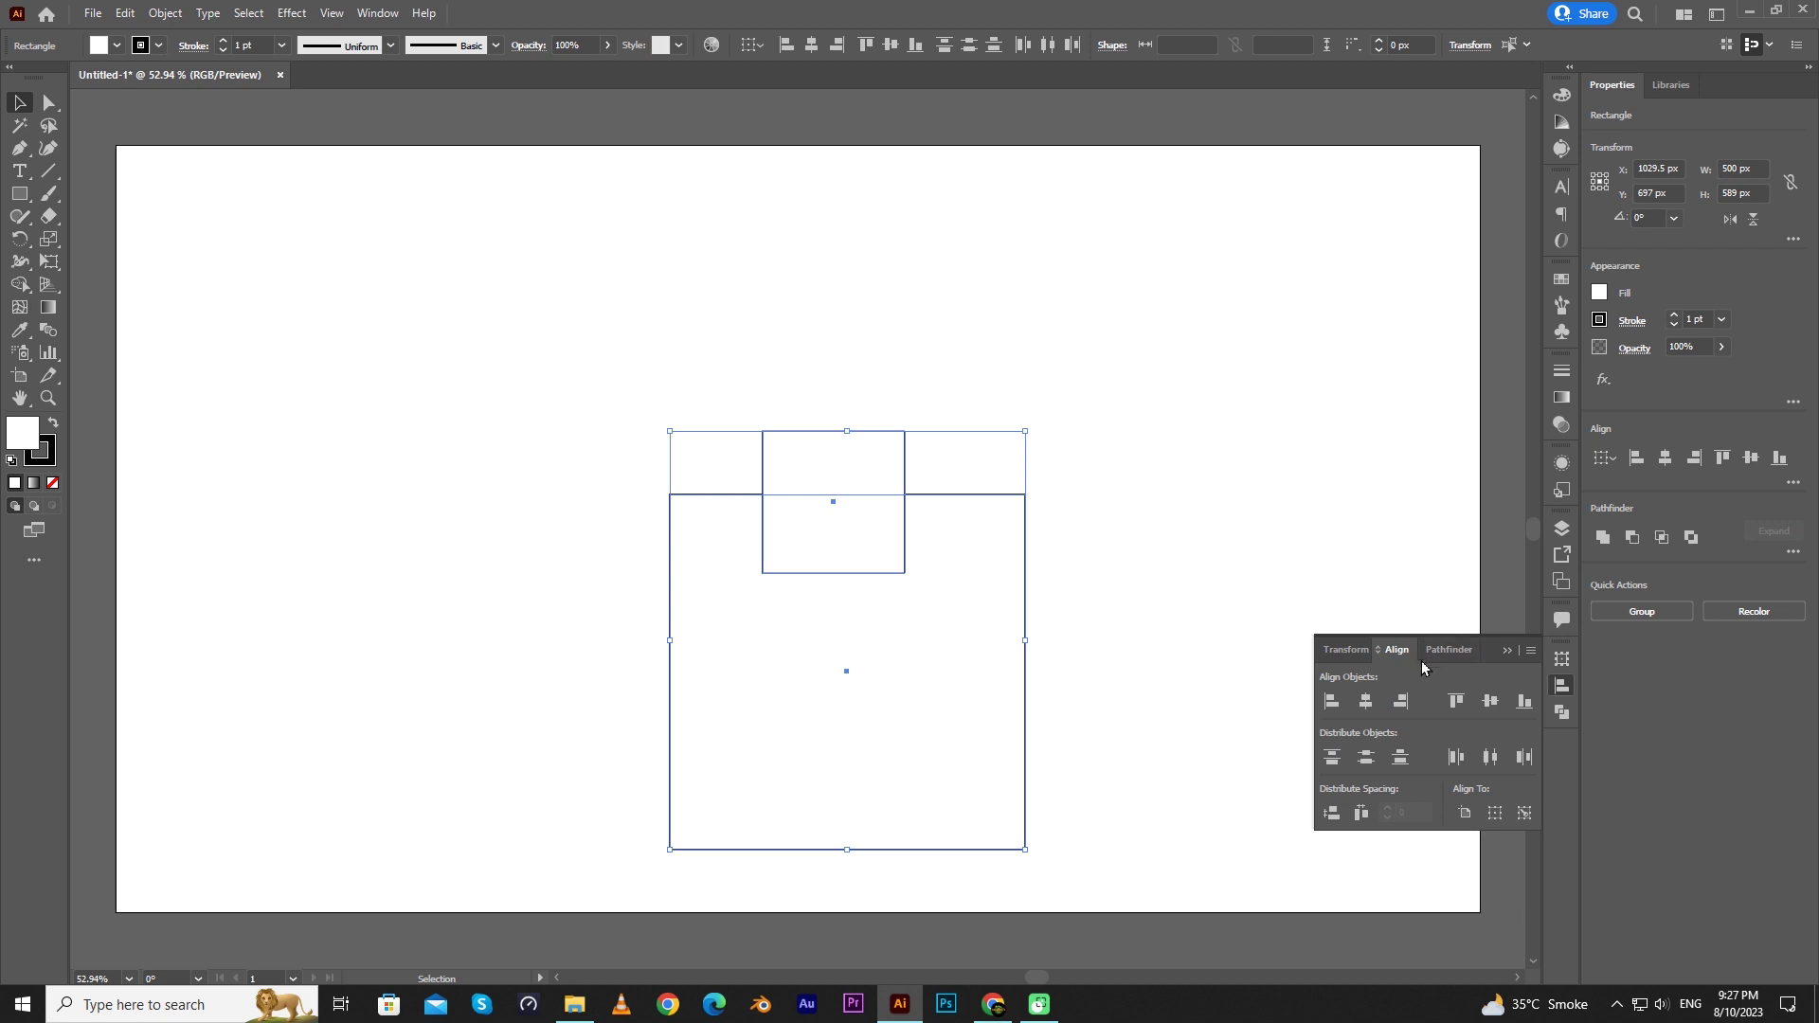
click(1465, 813)
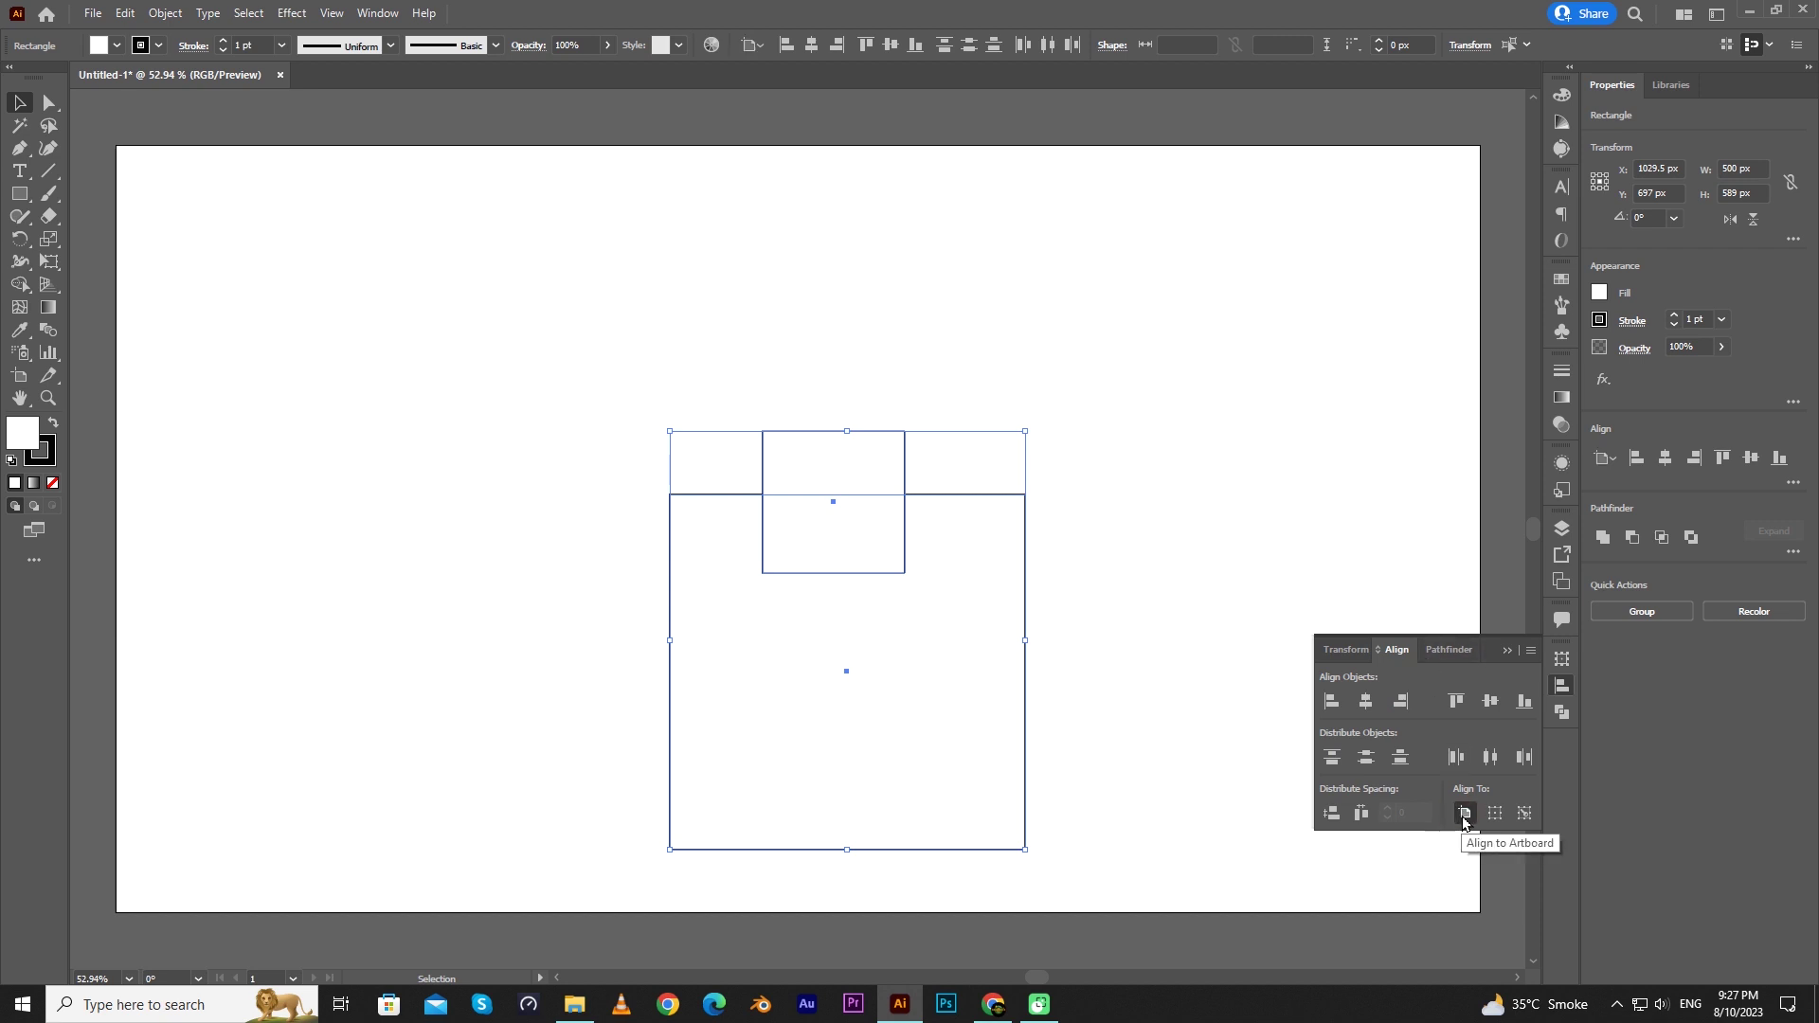
click(1365, 702)
click(1490, 701)
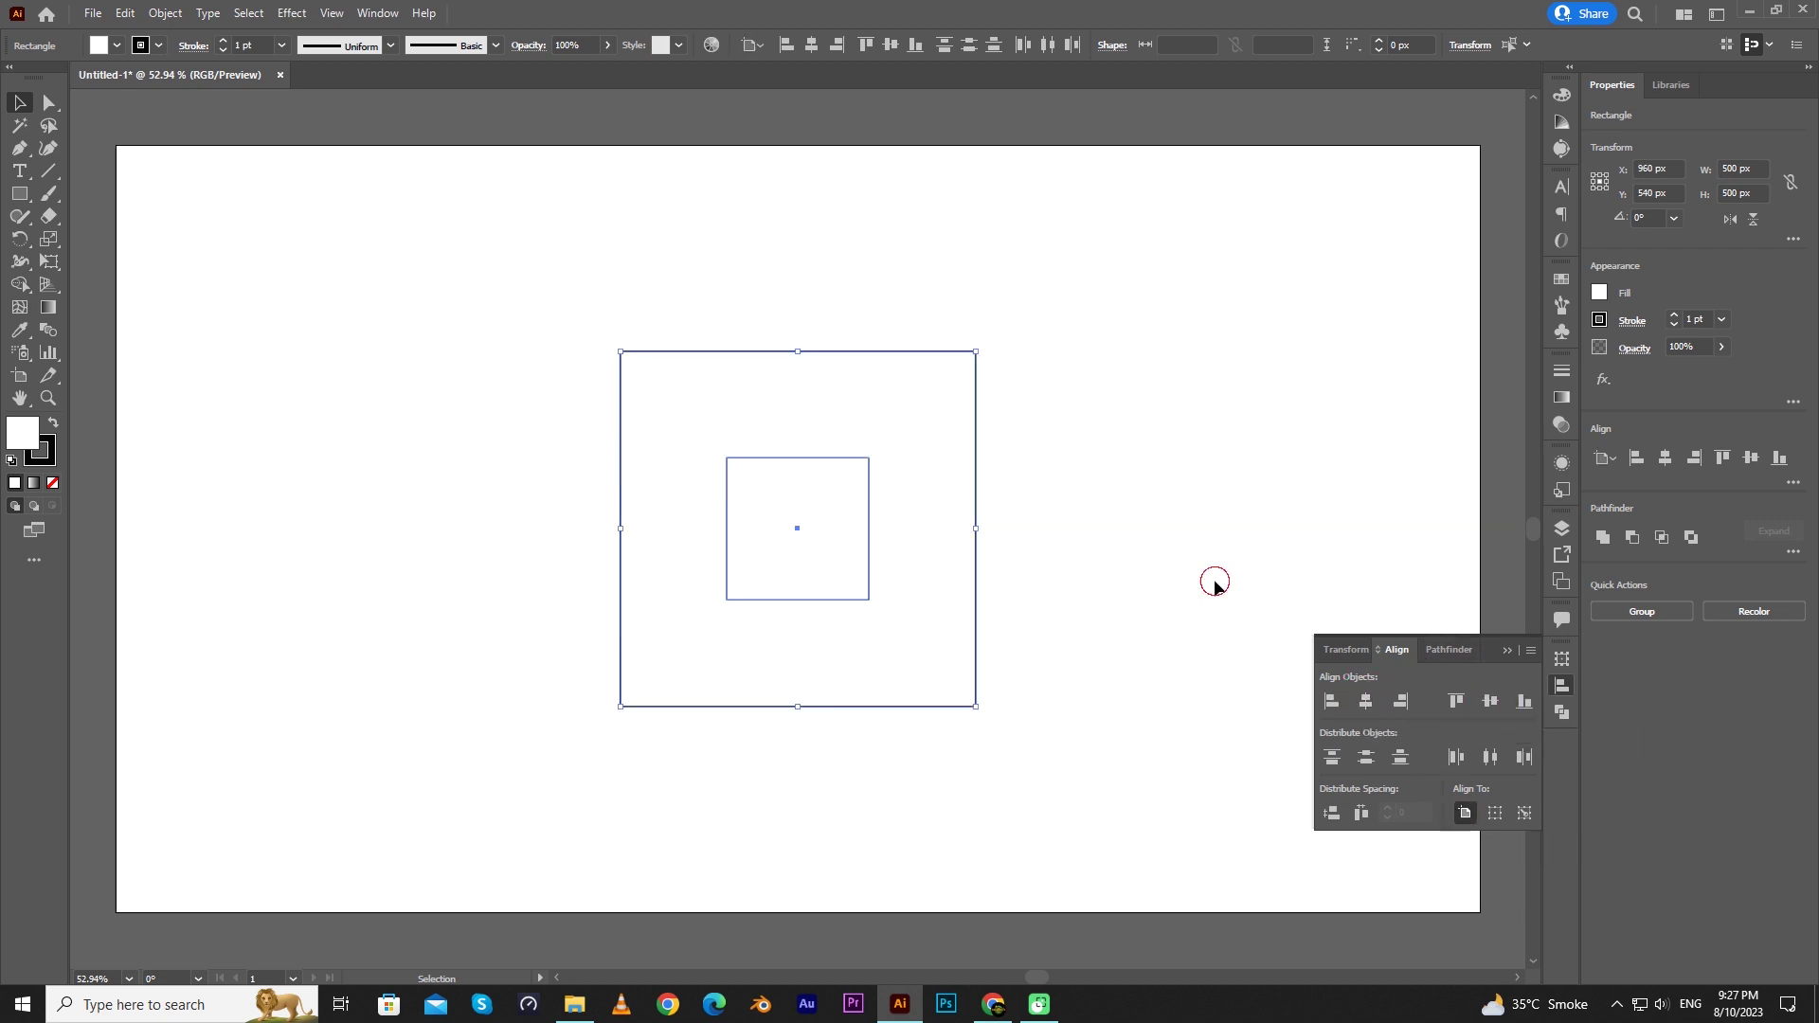
click(1215, 582)
click(1508, 650)
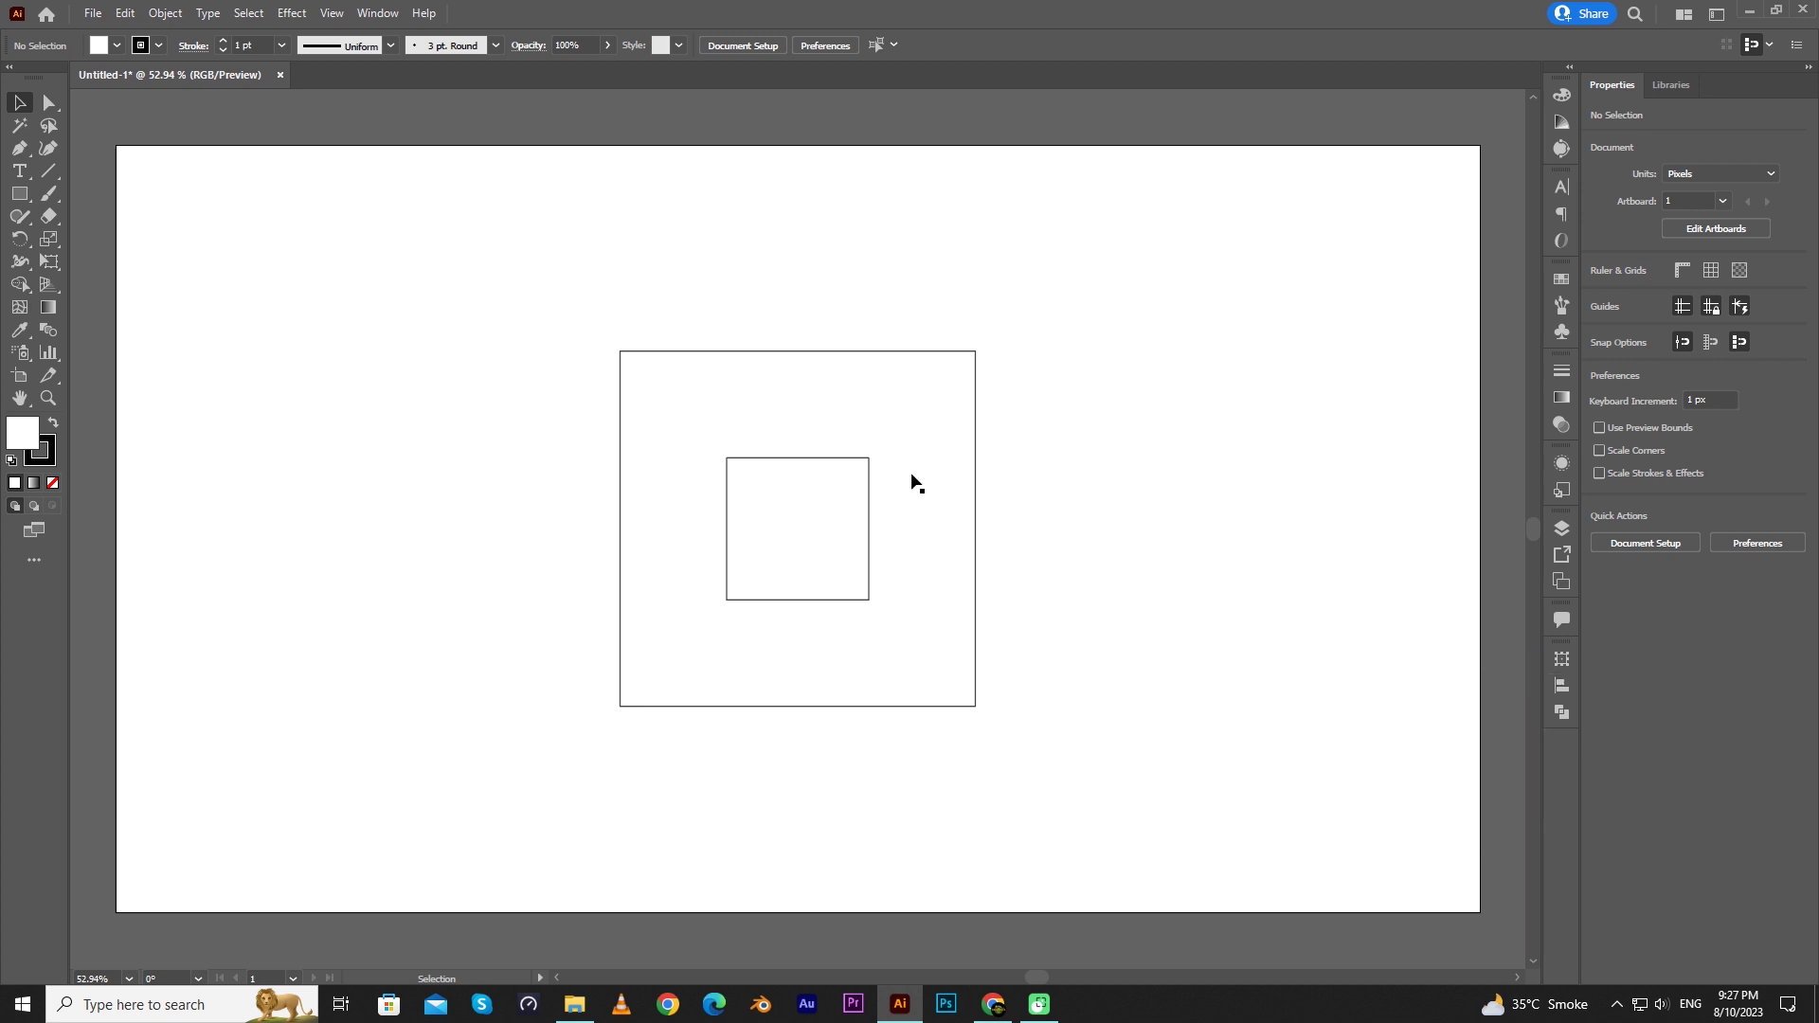
Step: Show the rulers and add a vertical guide at about 680 px and a horizontal guide at about 184 px
click(332, 19)
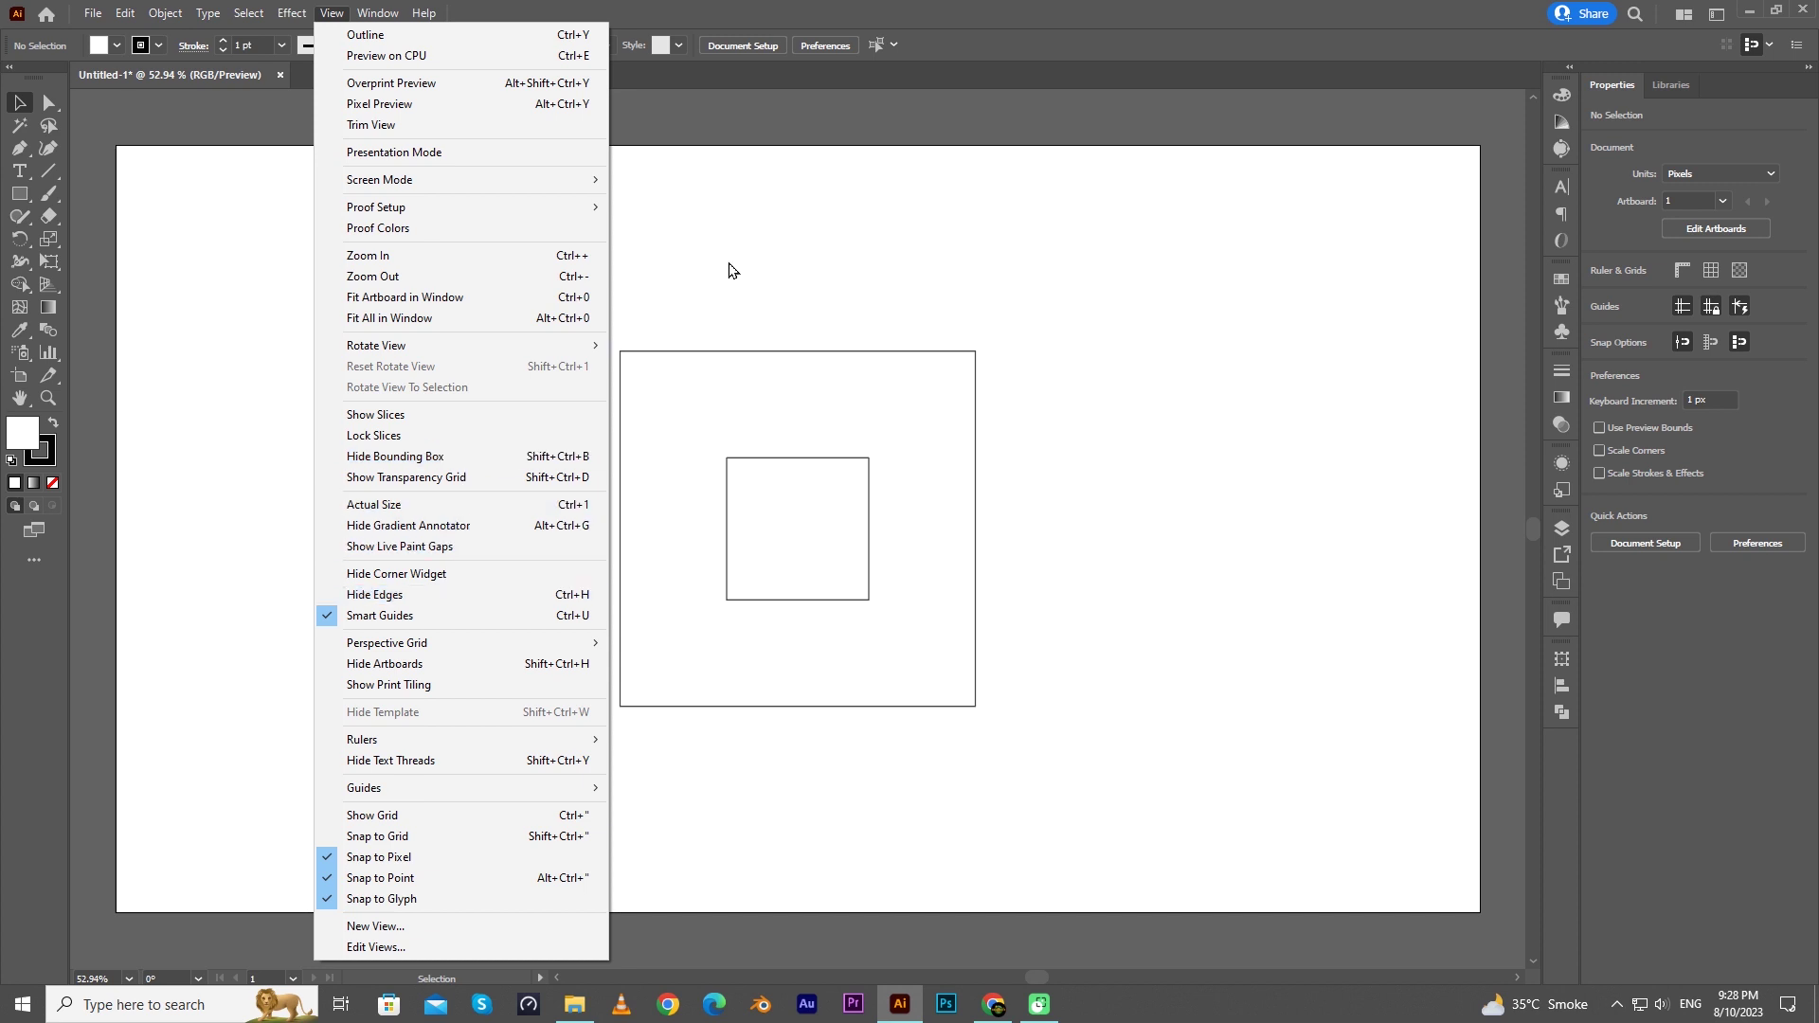
mouse_move(569, 740)
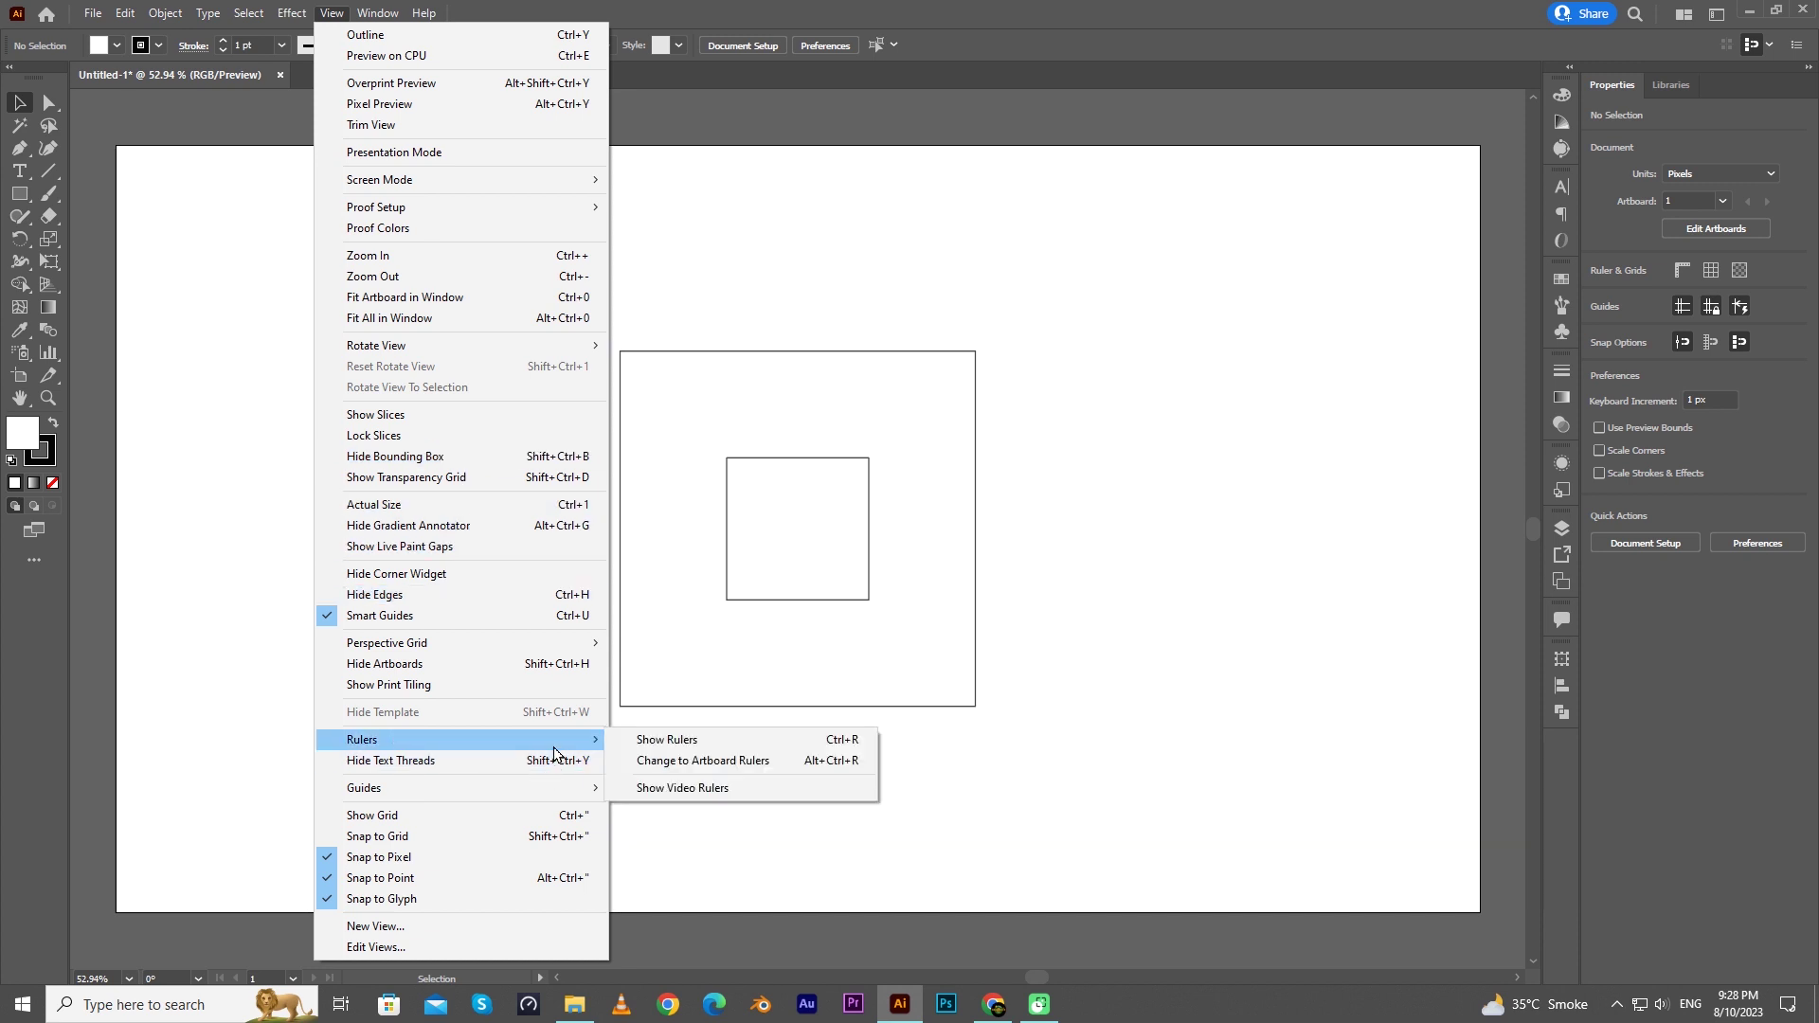
click(684, 739)
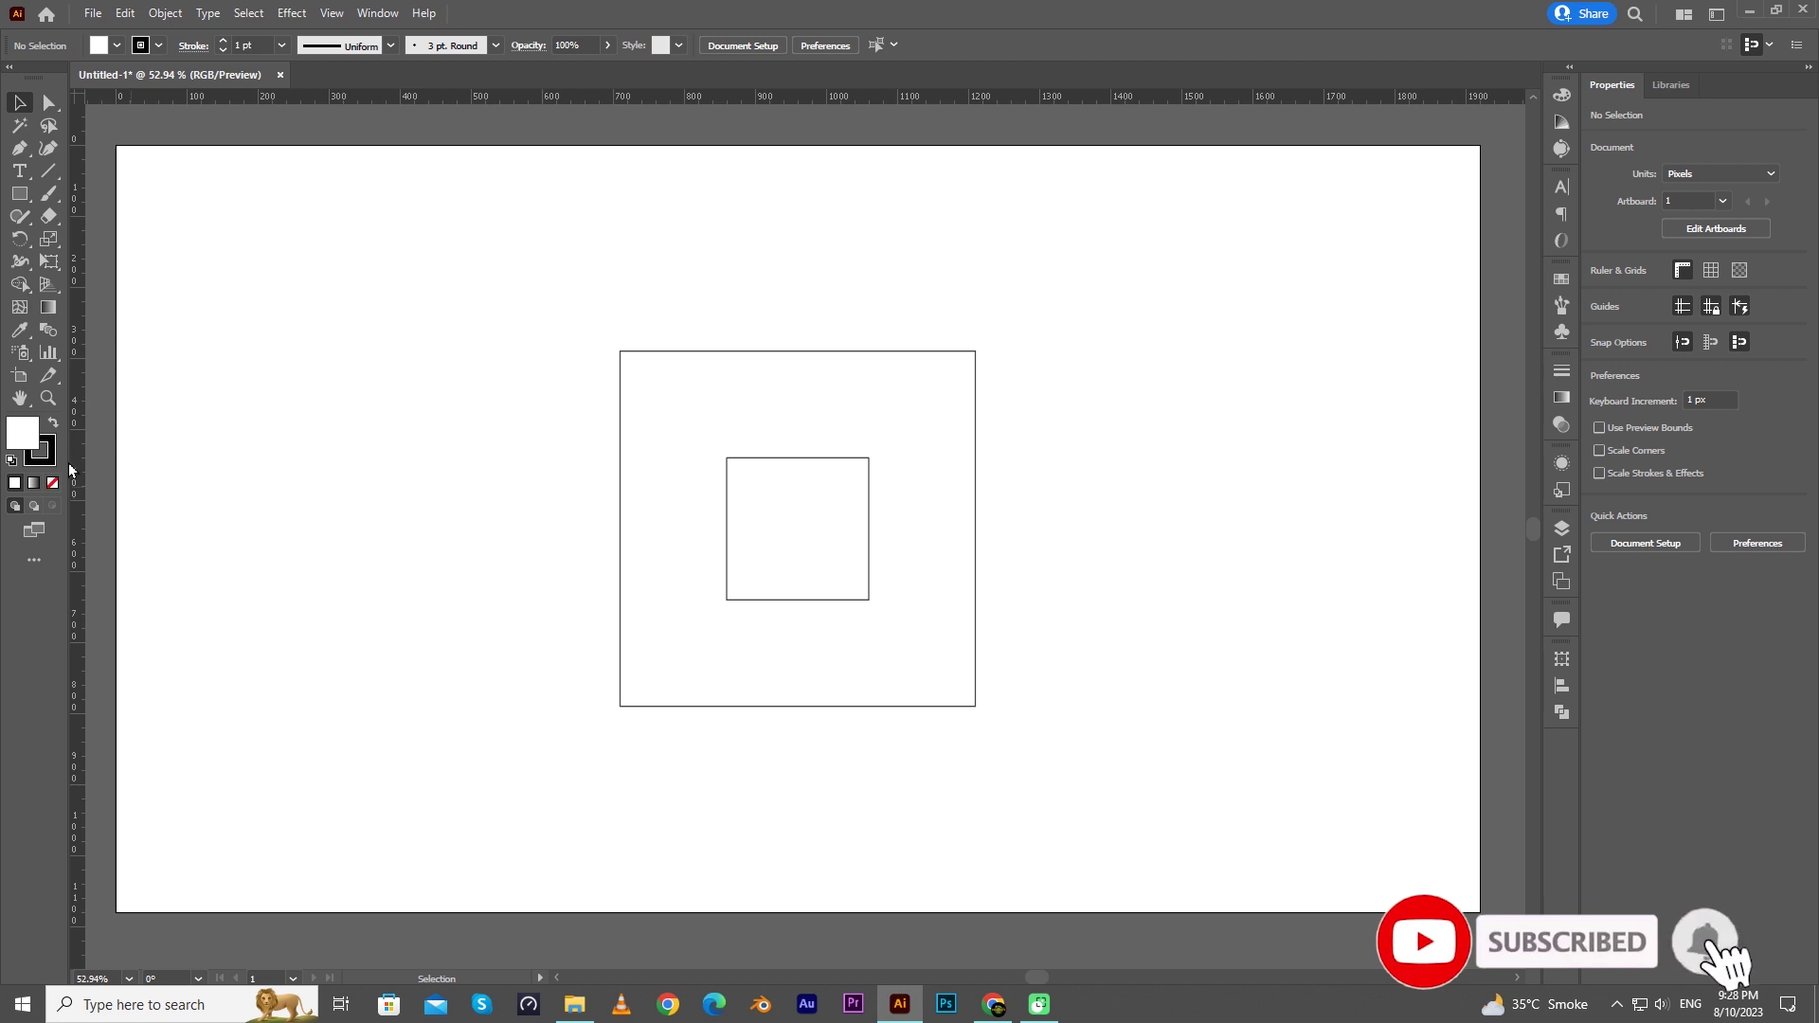
drag(81, 459, 599, 502)
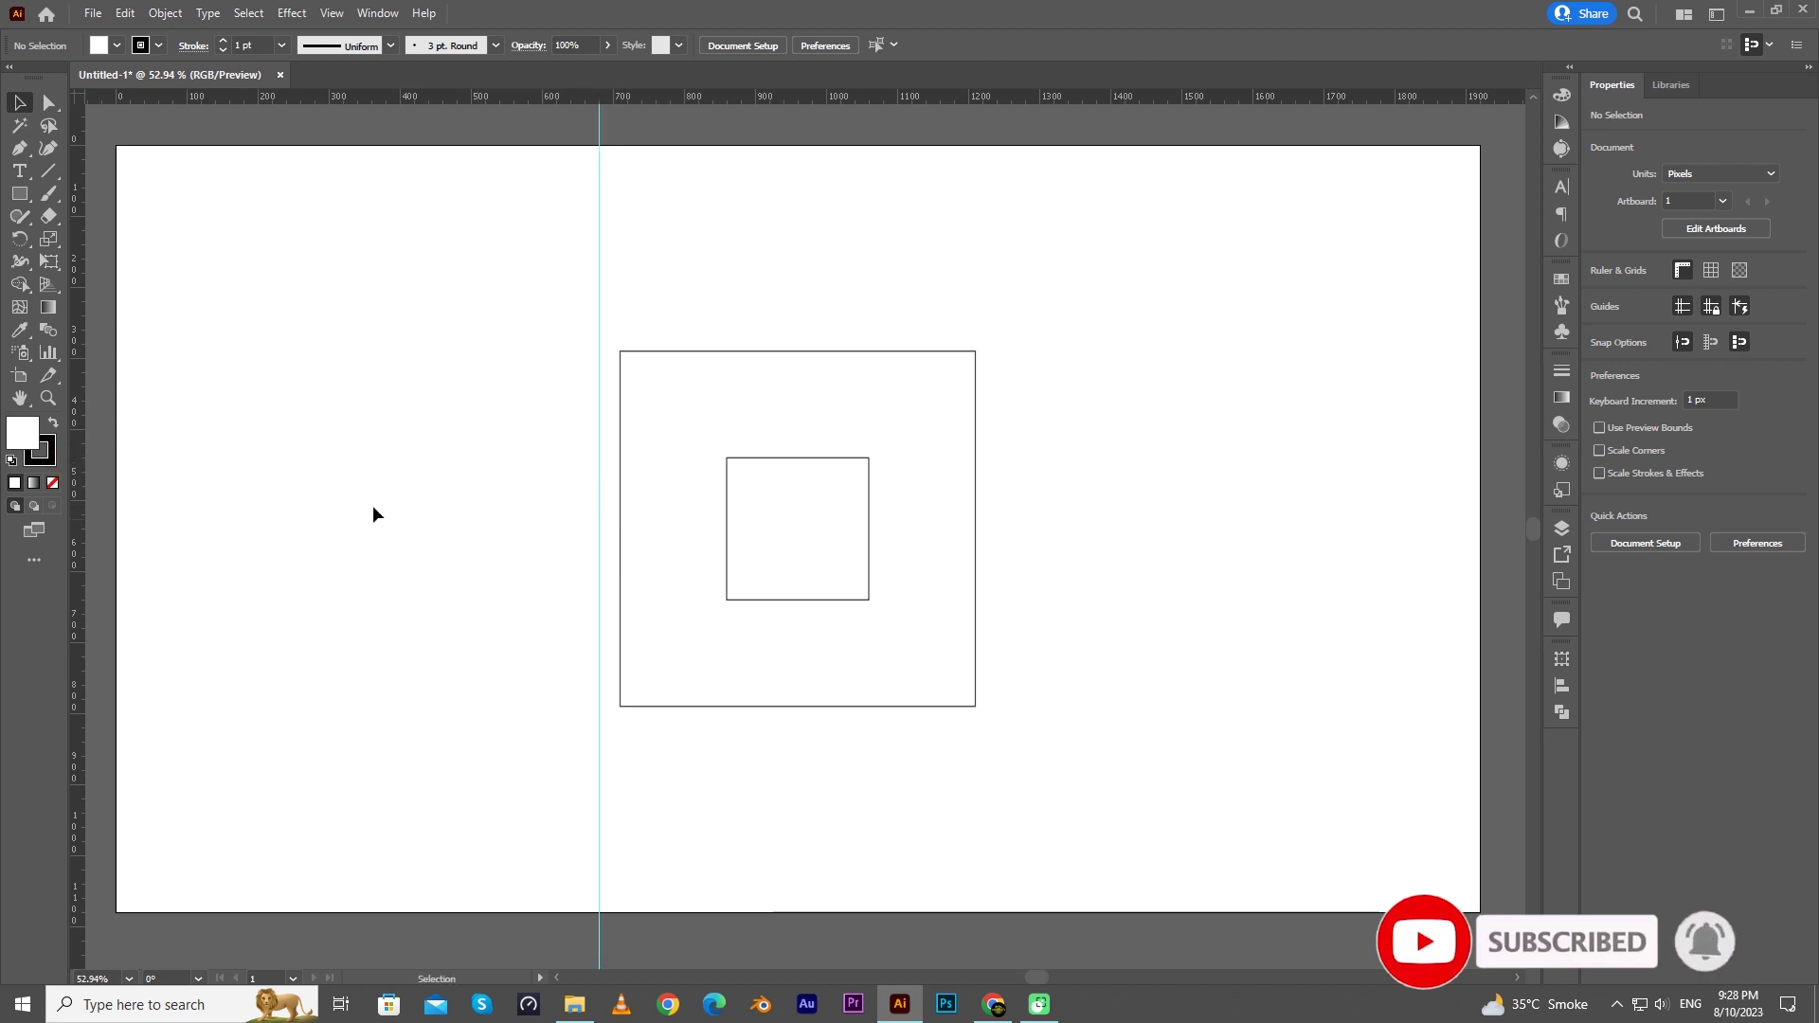
drag(273, 125, 751, 275)
Step: Unlock the ruler guides so they can be selected
key(shift+F7)
click(546, 283)
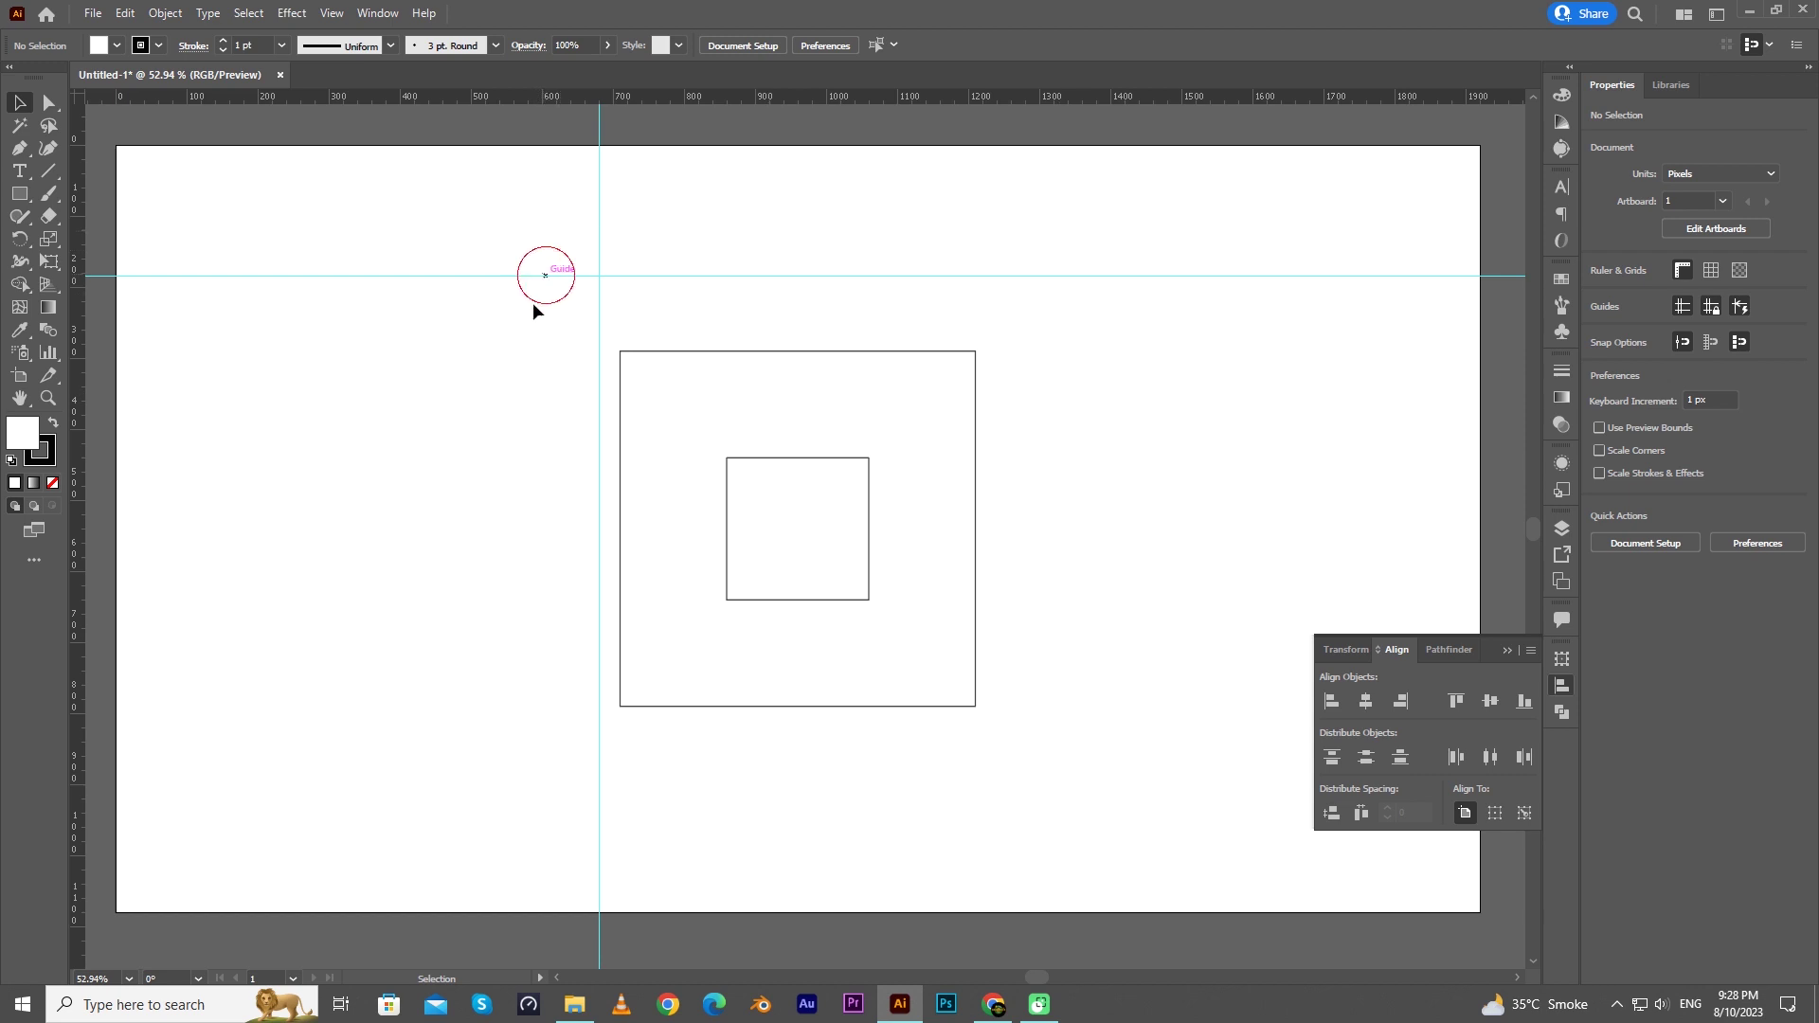
right_click(597, 279)
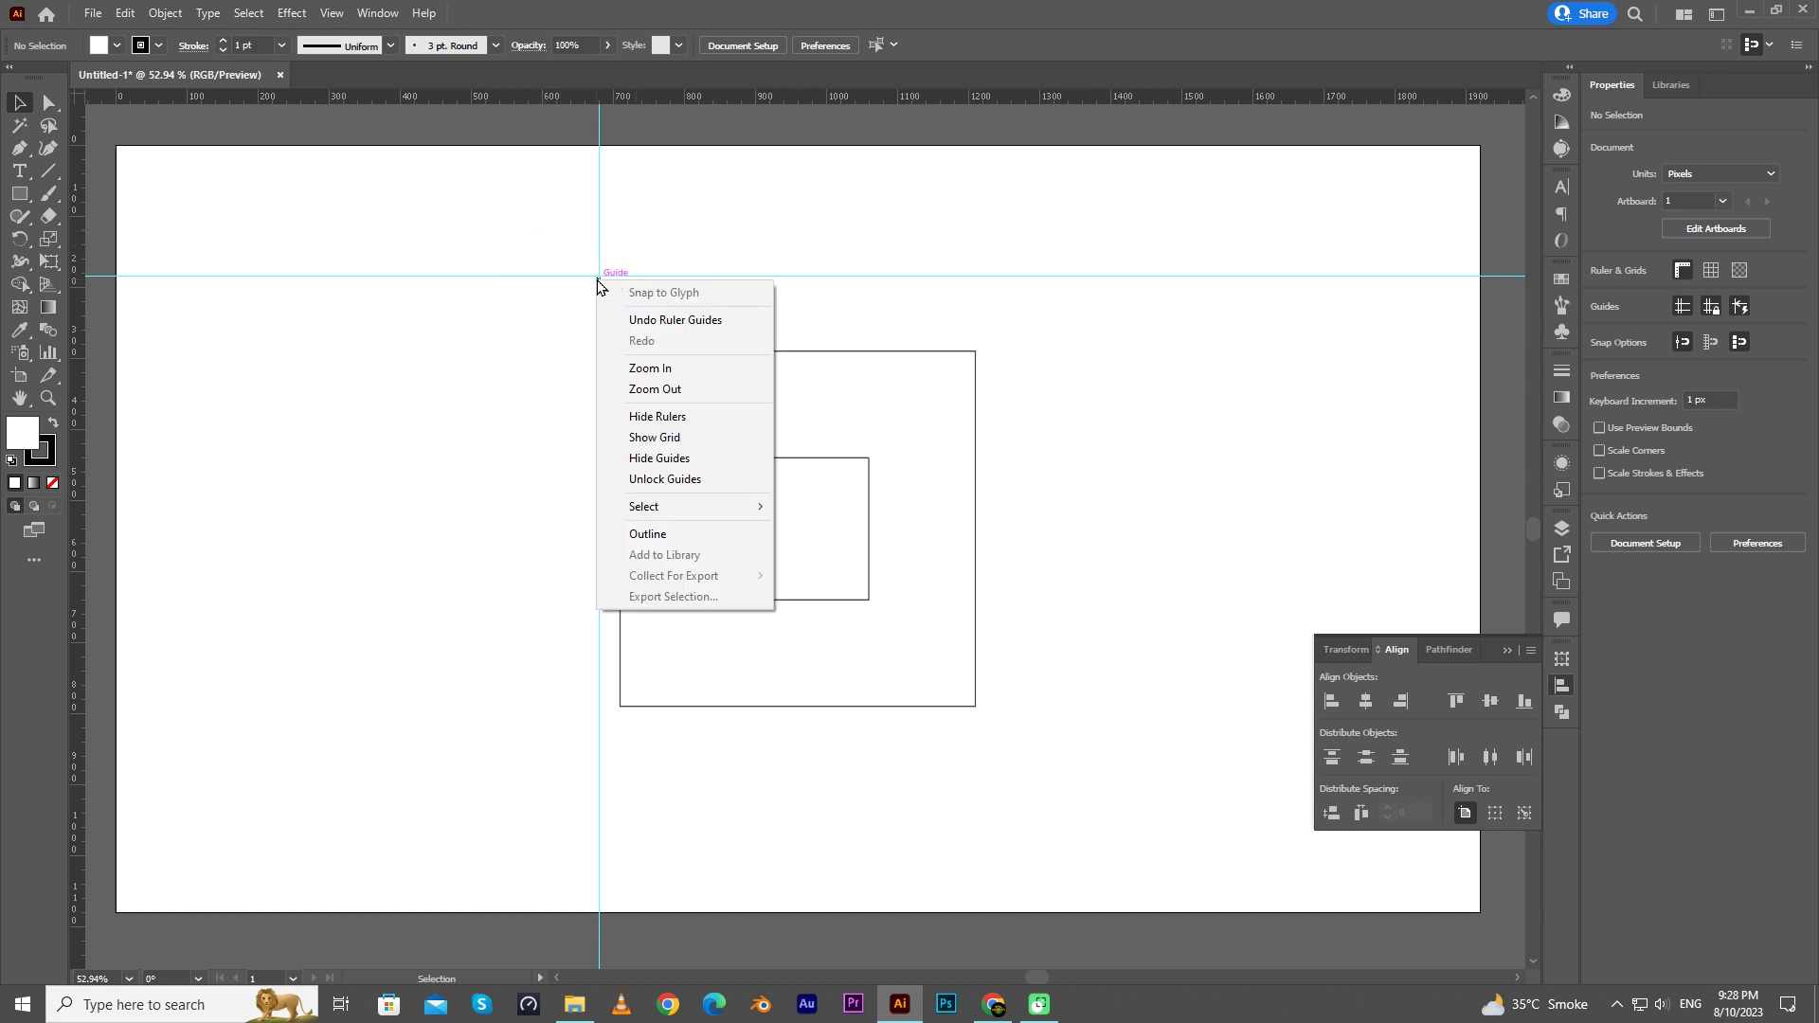
click(680, 480)
Step: Centre the horizontal guide vertically and the vertical guide horizontally on the artboard
click(779, 227)
click(800, 276)
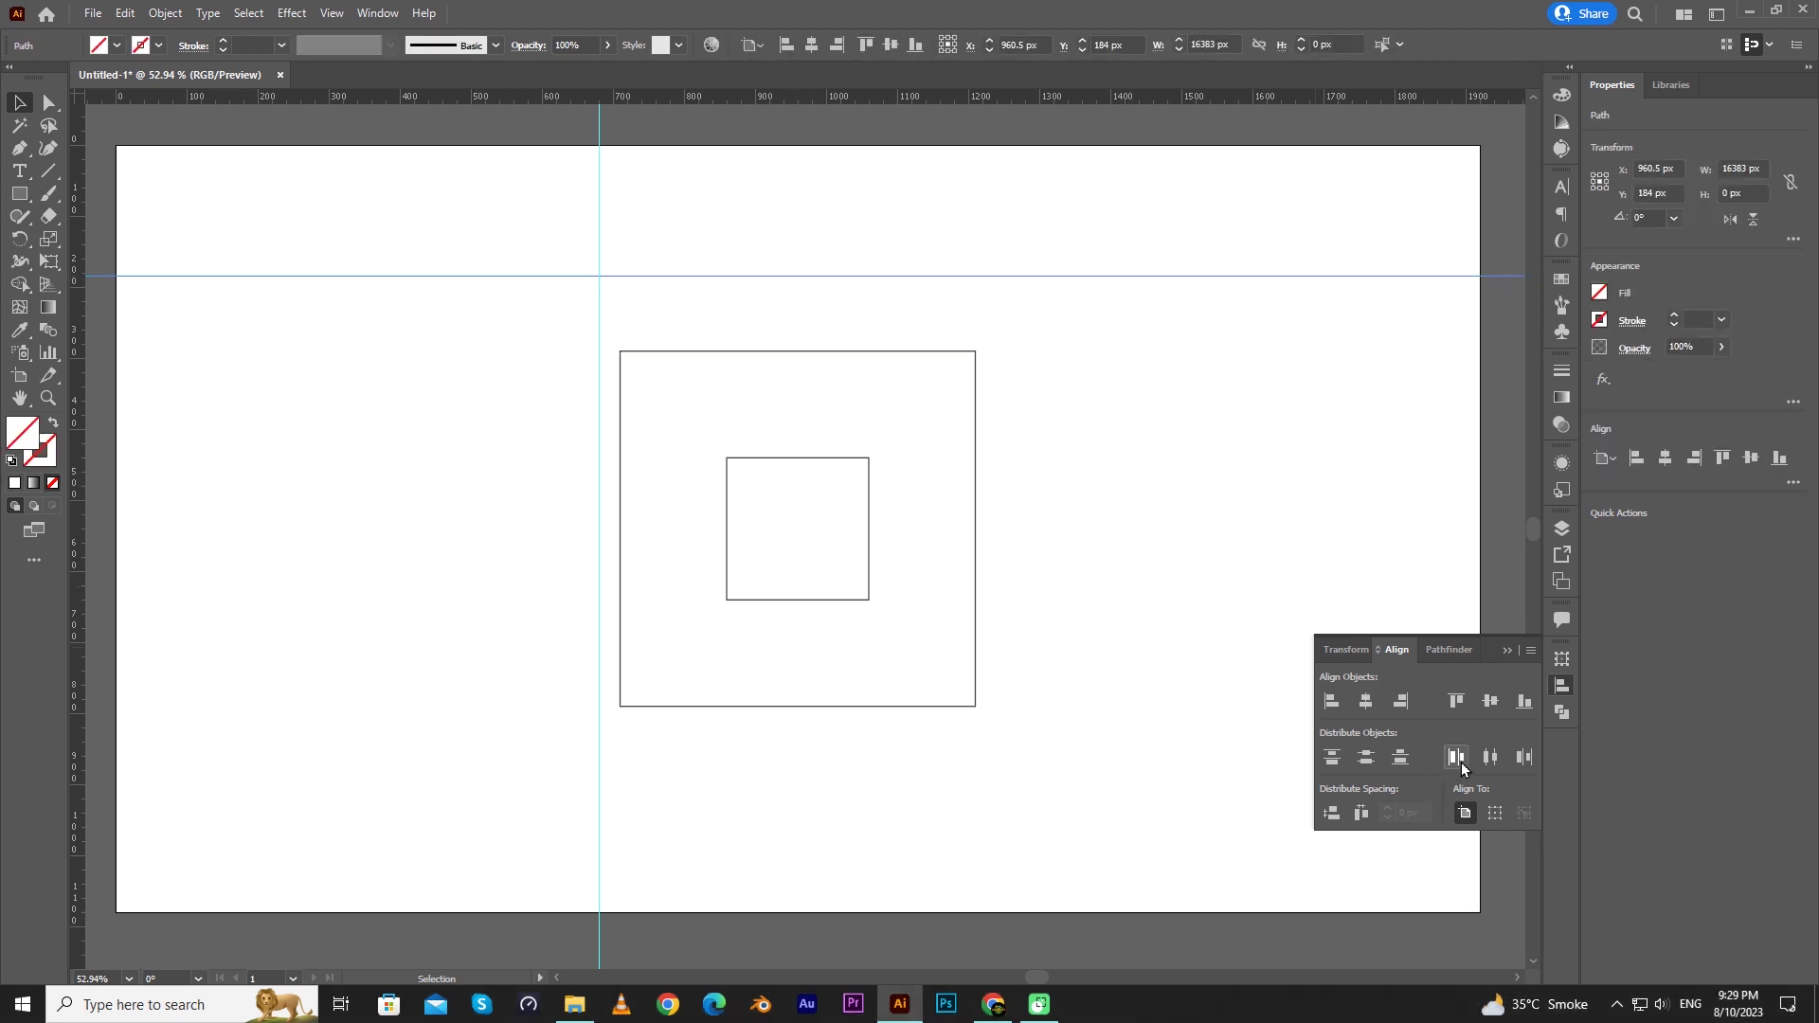
click(1488, 703)
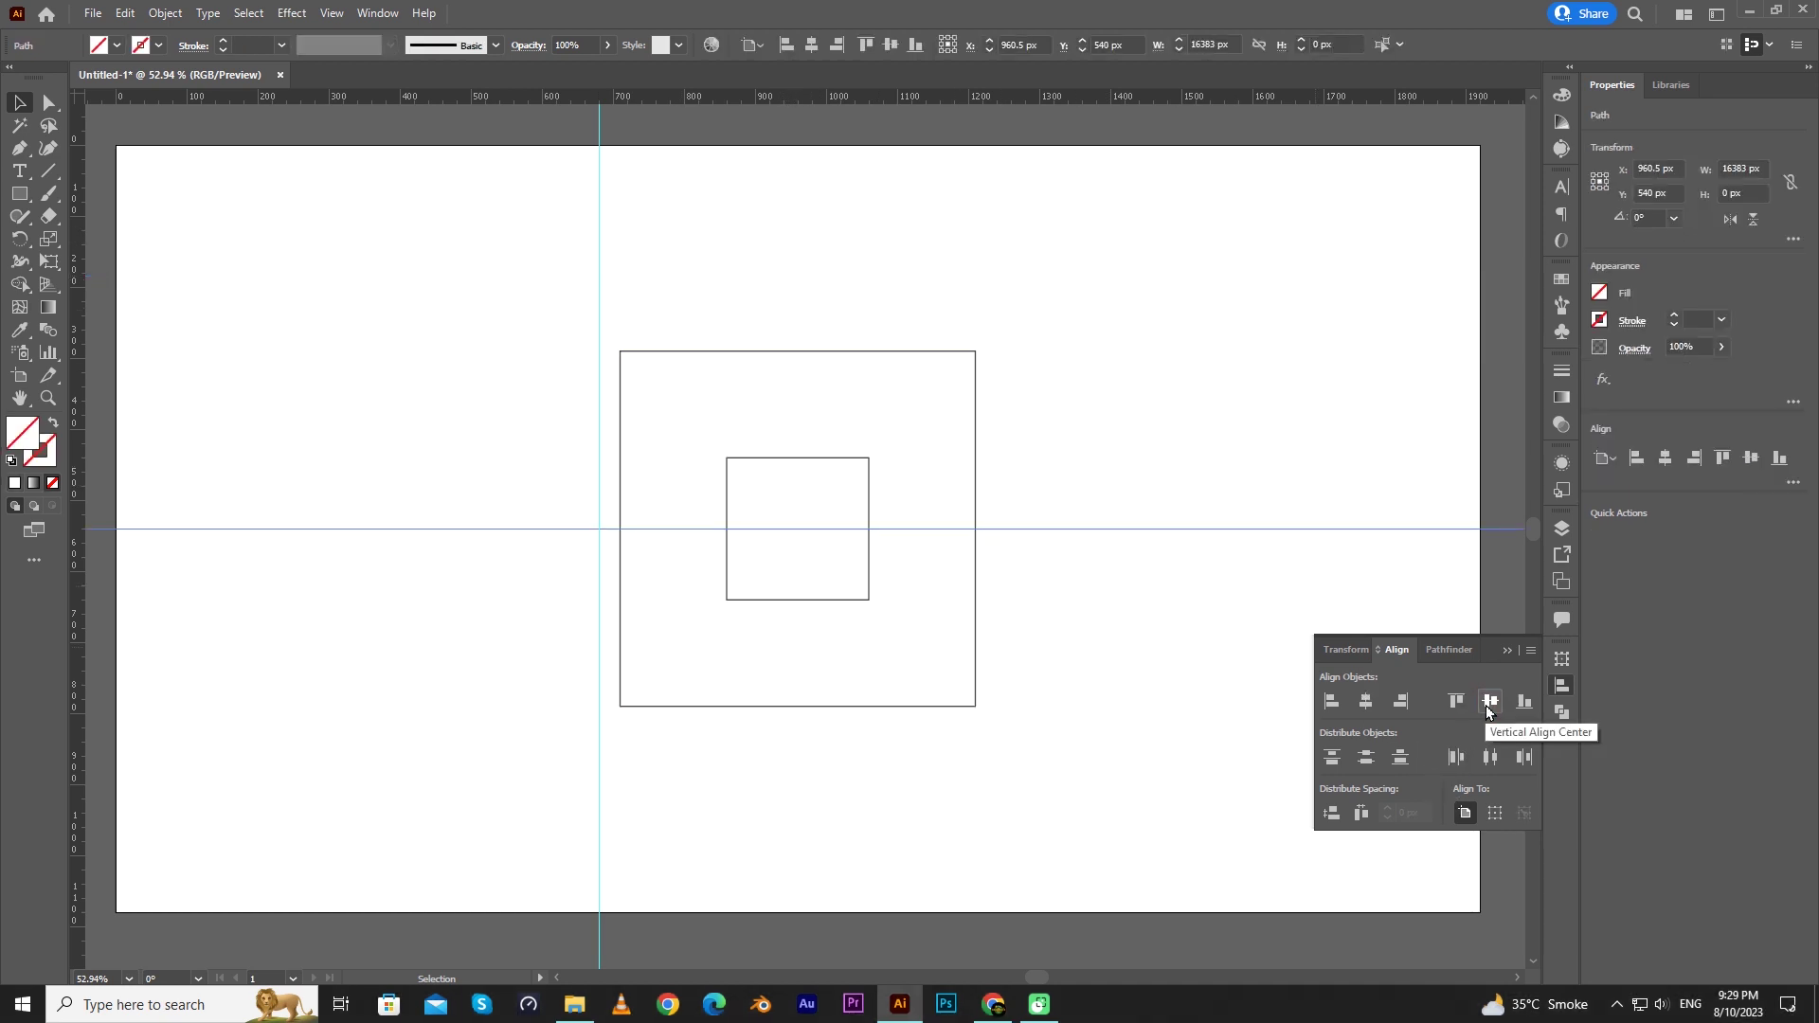
click(601, 250)
click(1365, 701)
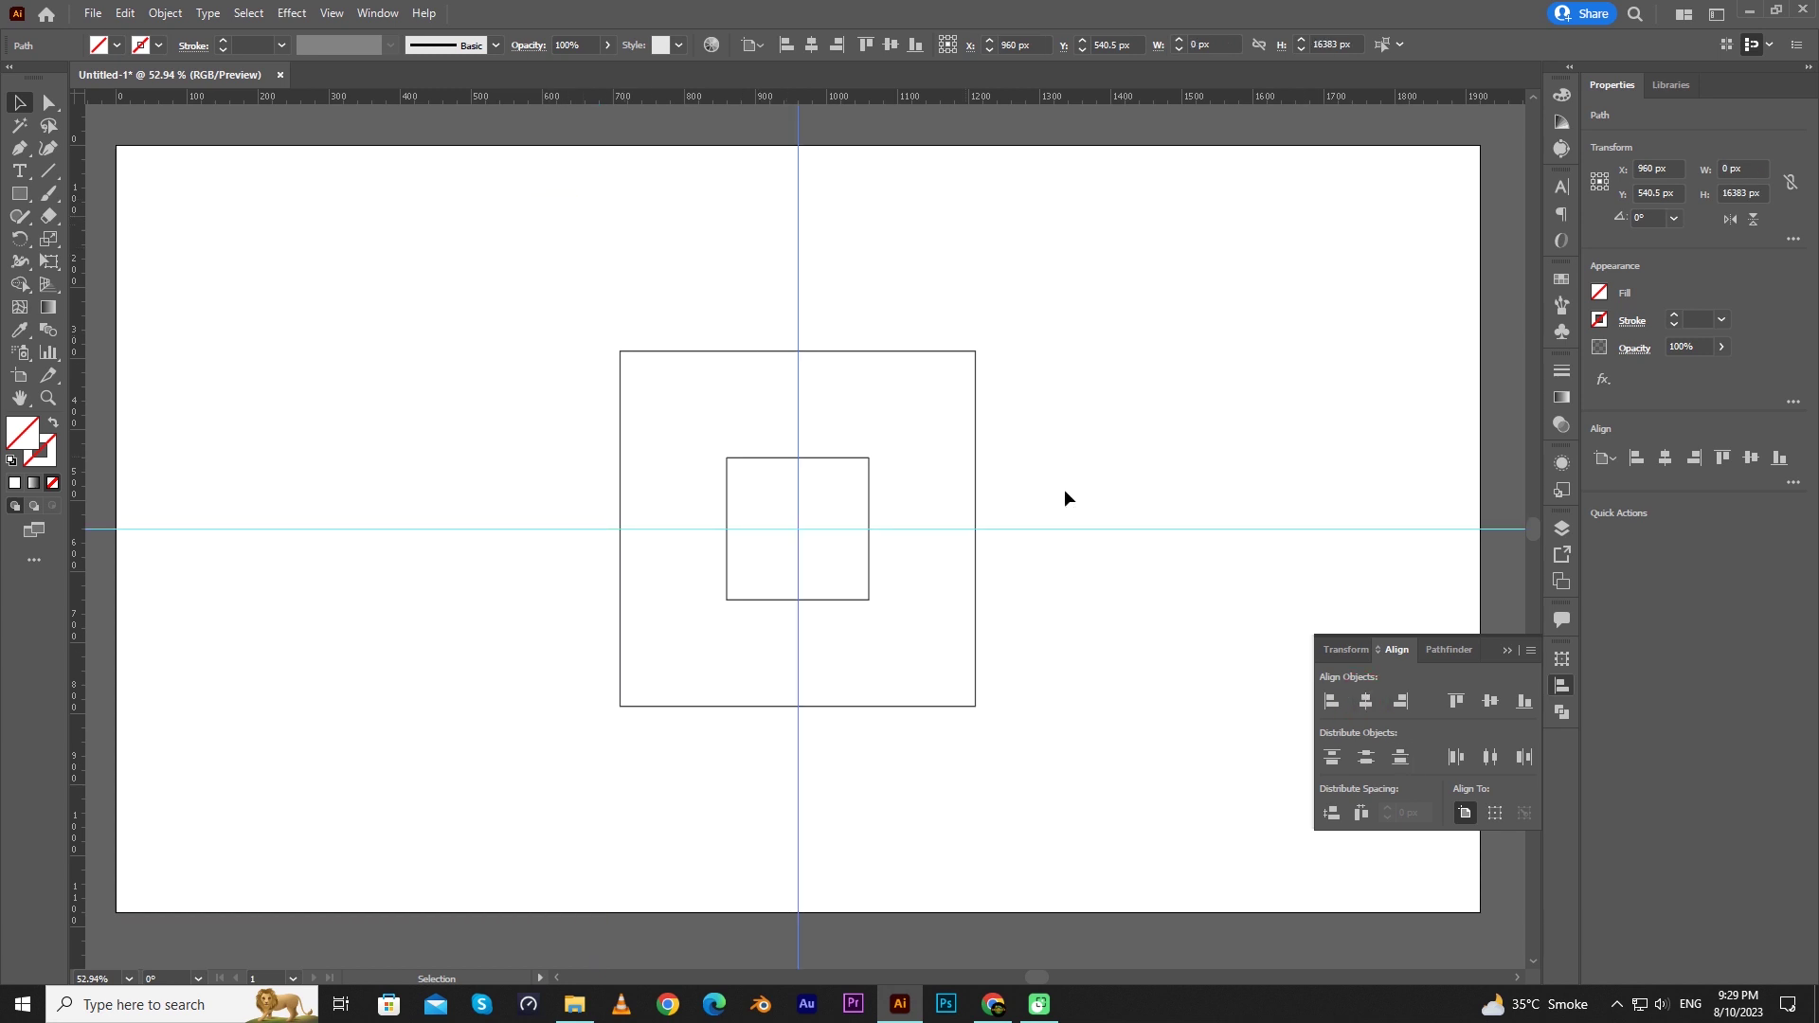
Step: Select both guides and lock the guides in place
shift+drag(1127, 492, 1175, 580)
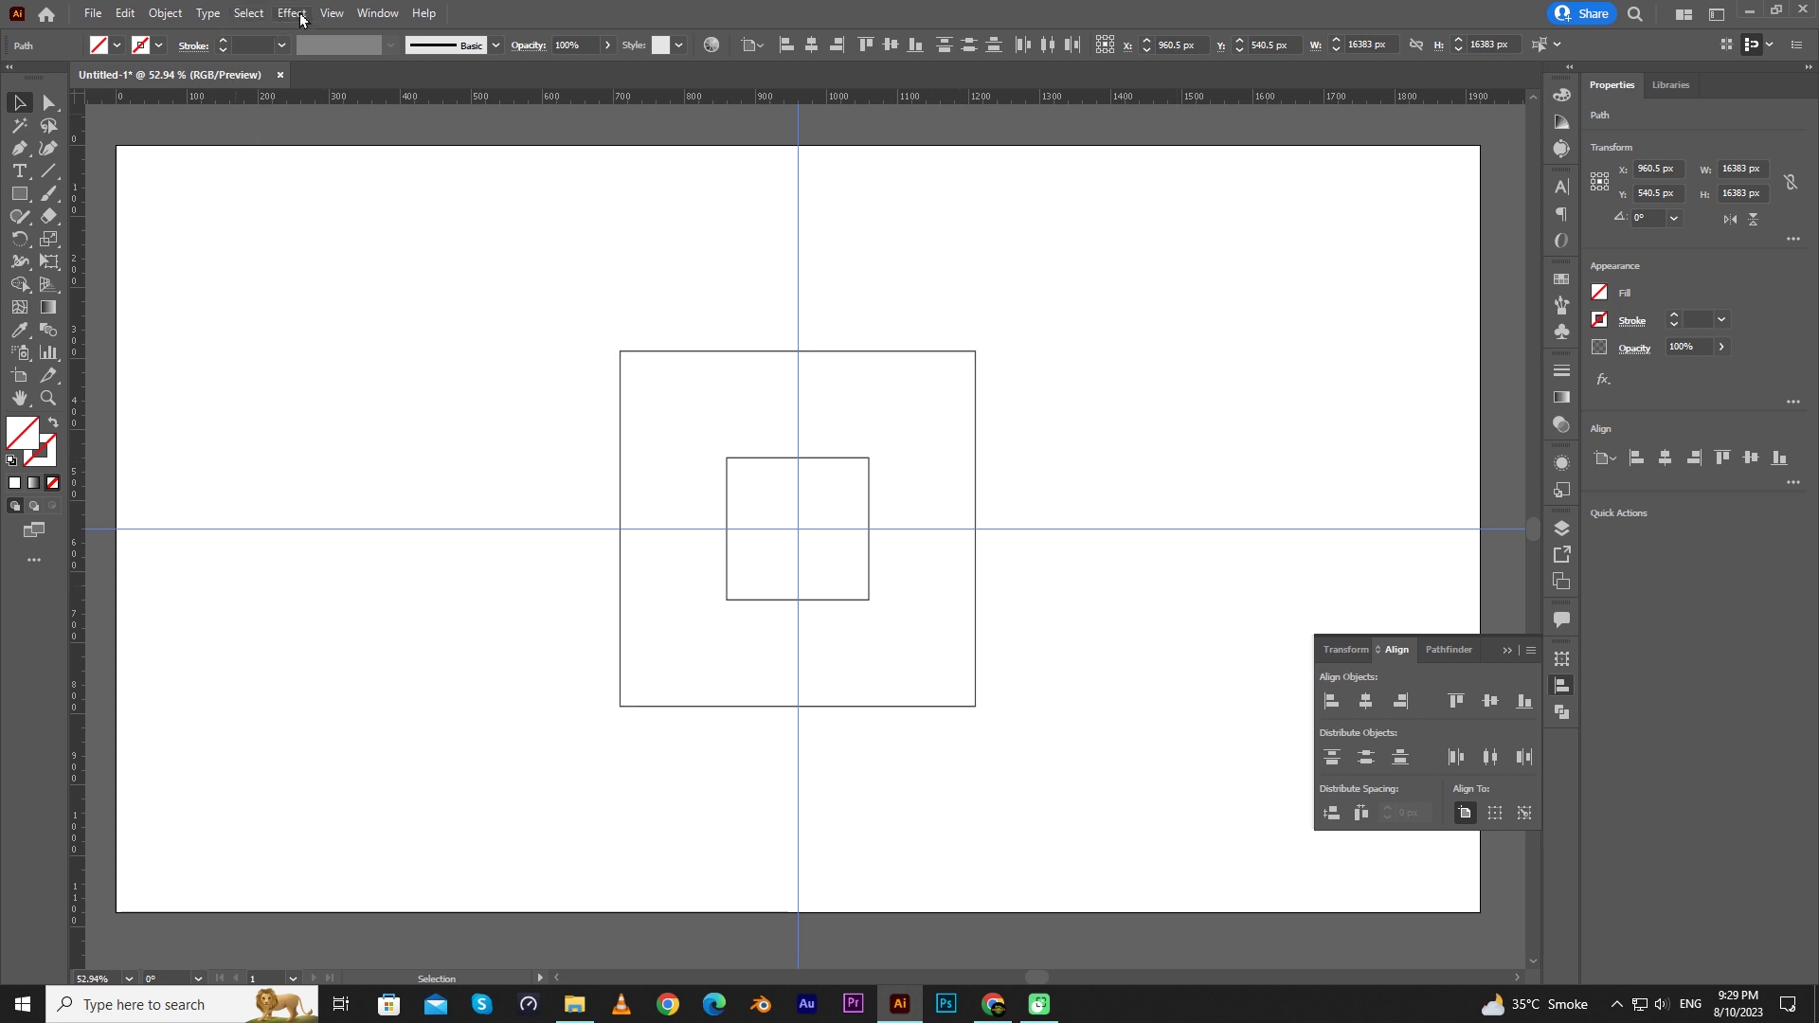
click(330, 14)
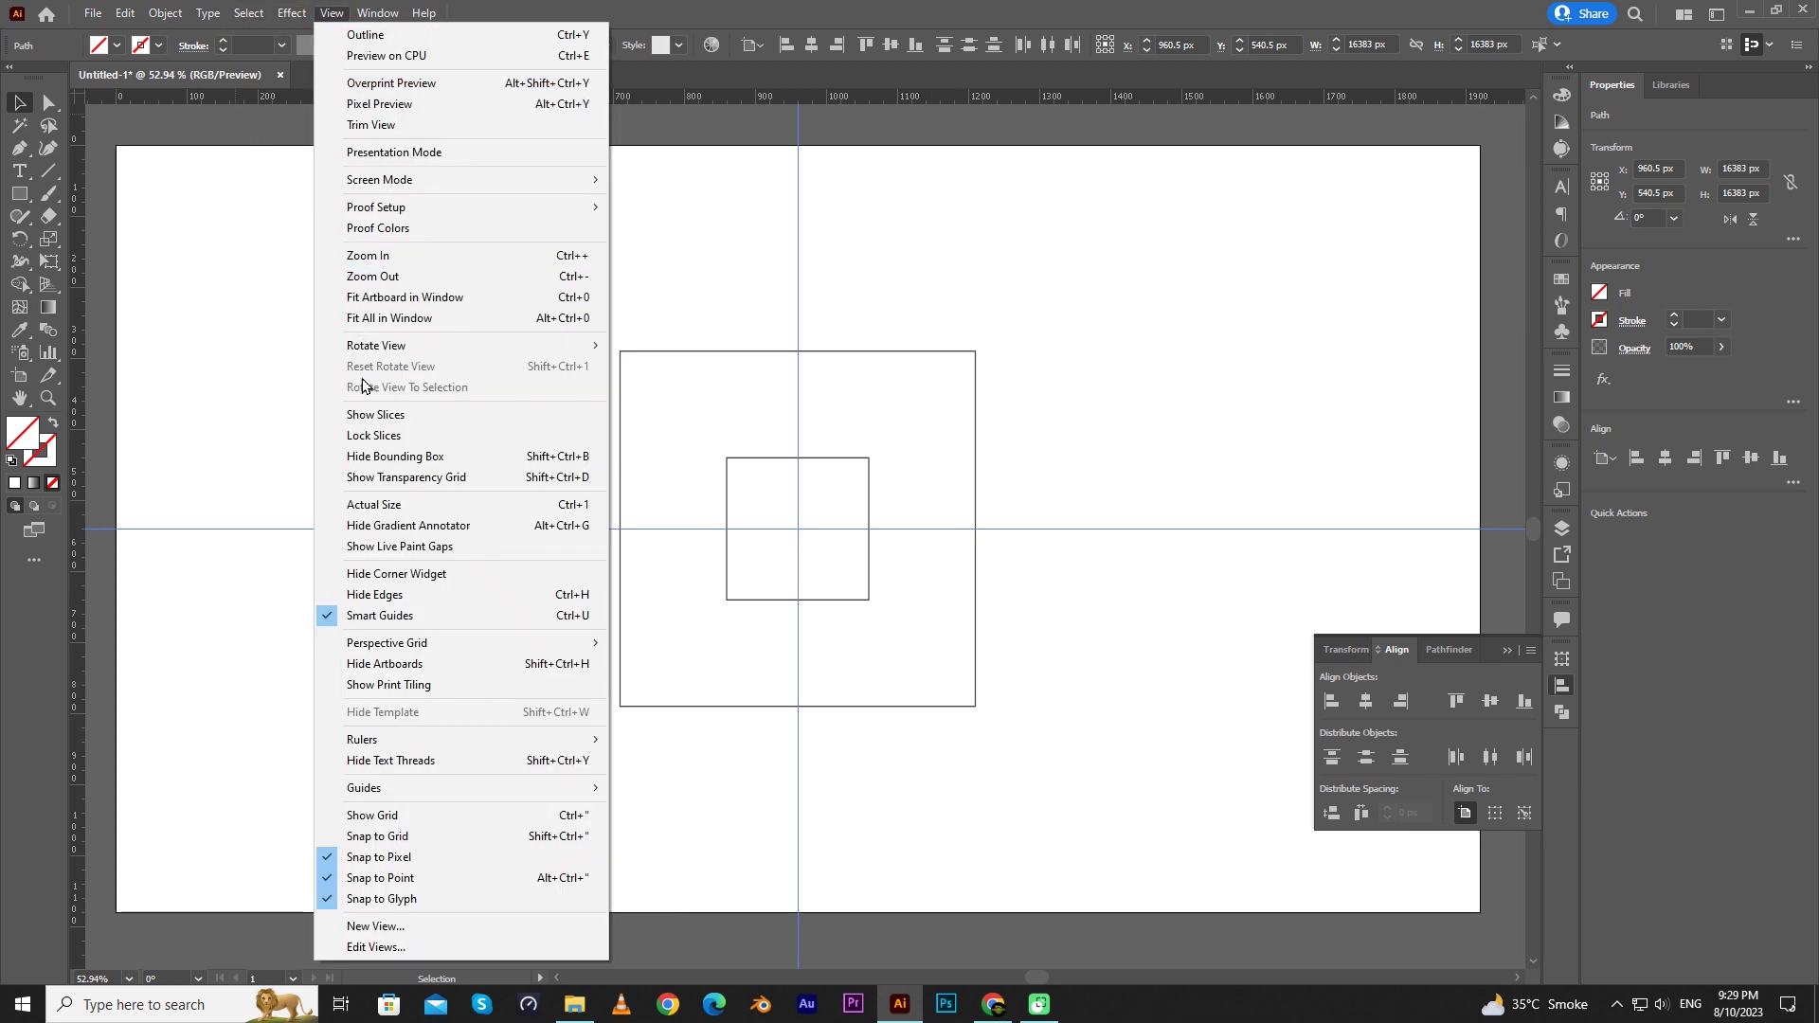
mouse_move(565, 798)
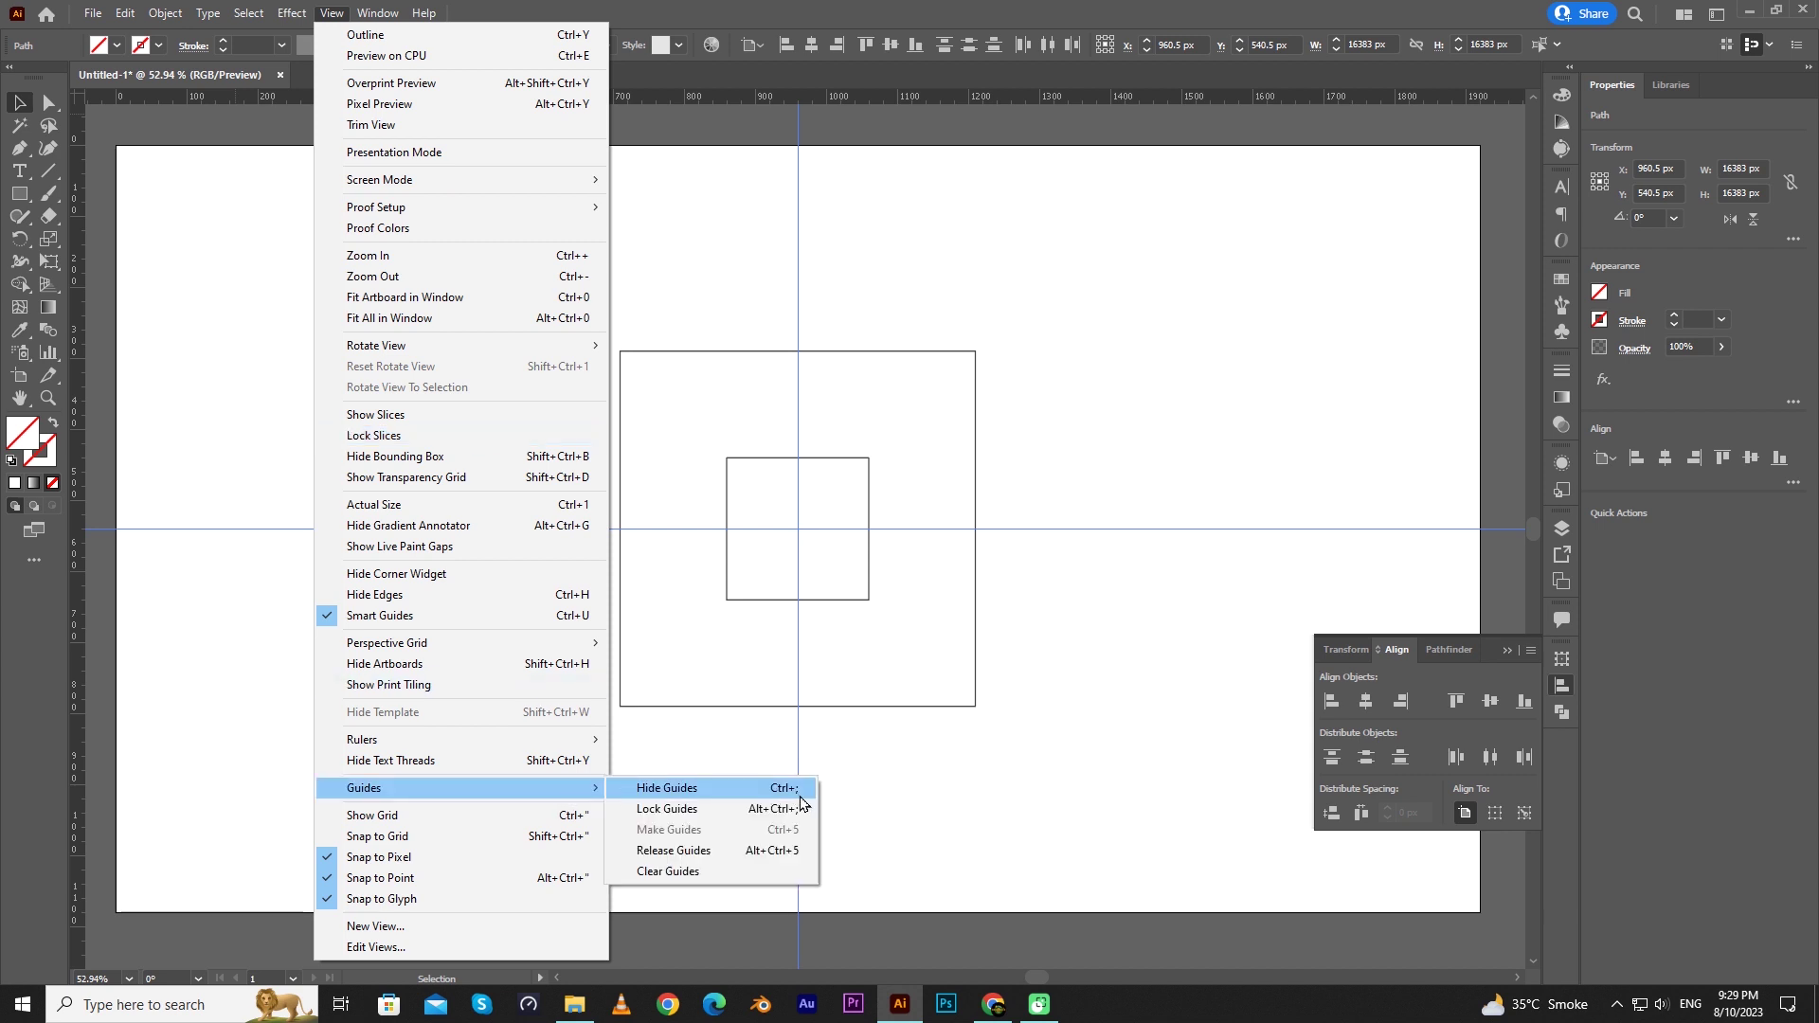
click(703, 809)
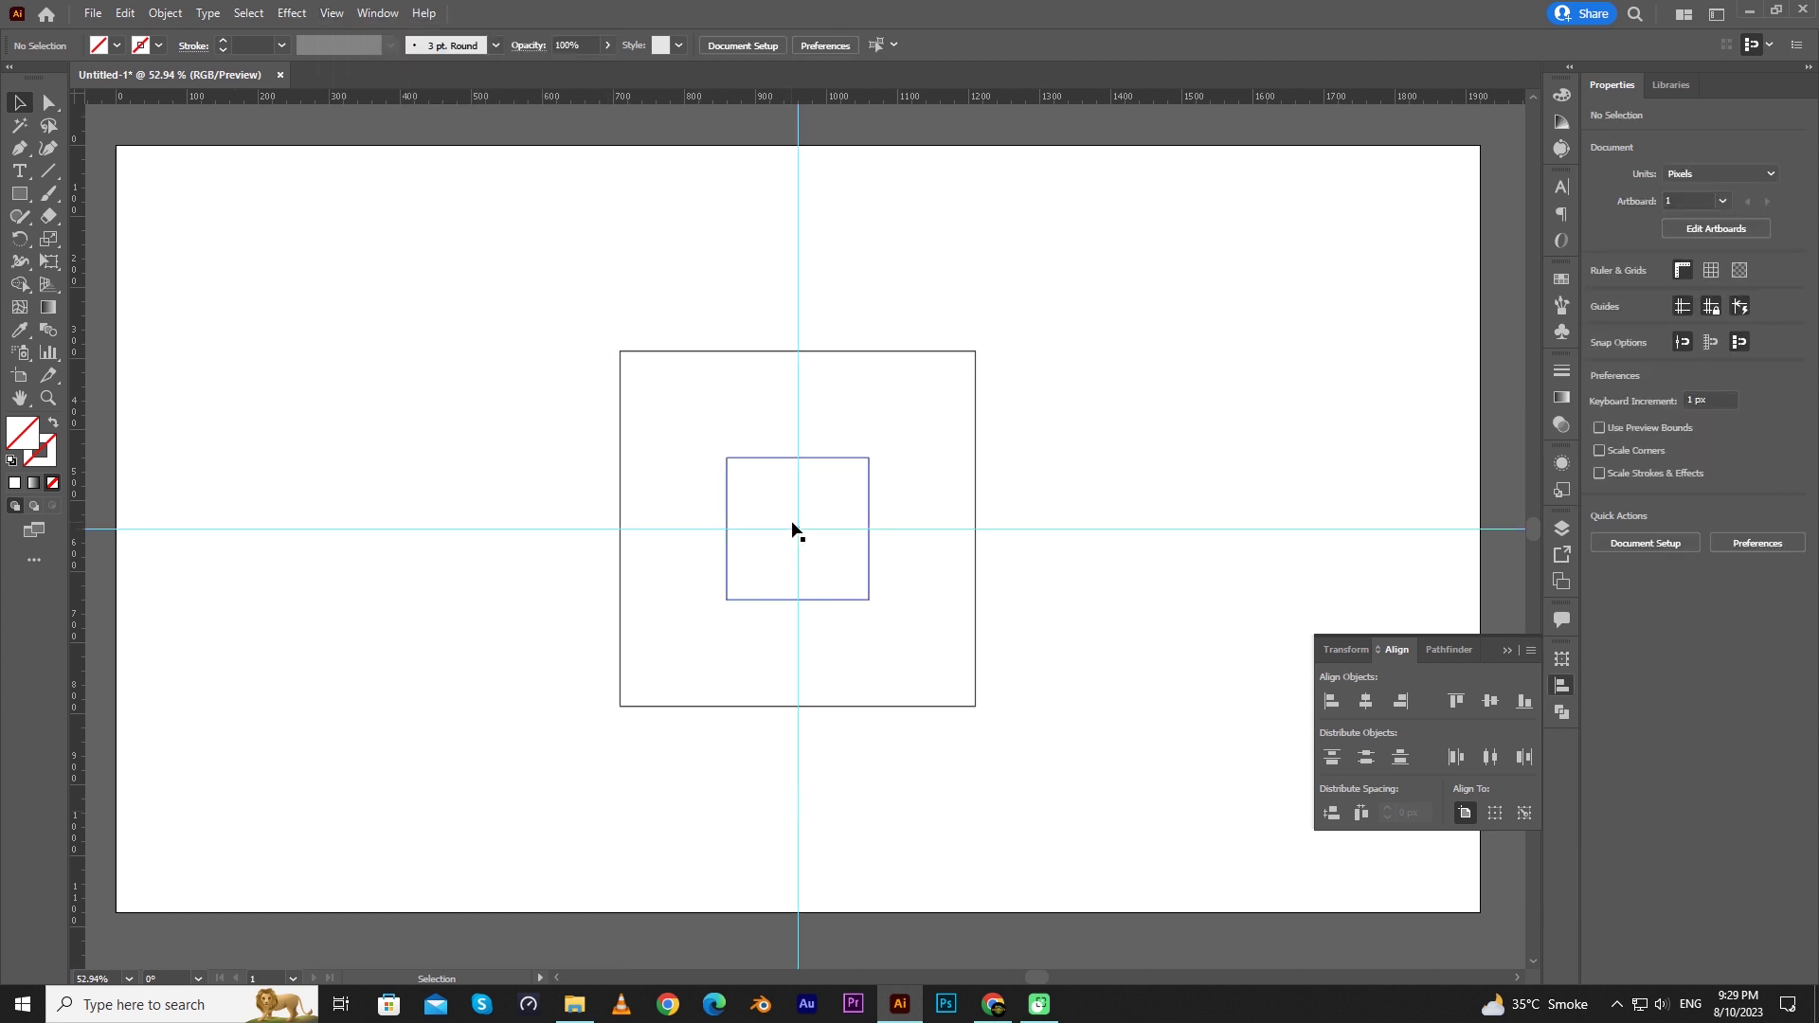
click(1514, 650)
Step: Make a blend between the 500 px outer square and the 200 px inner square
click(828, 345)
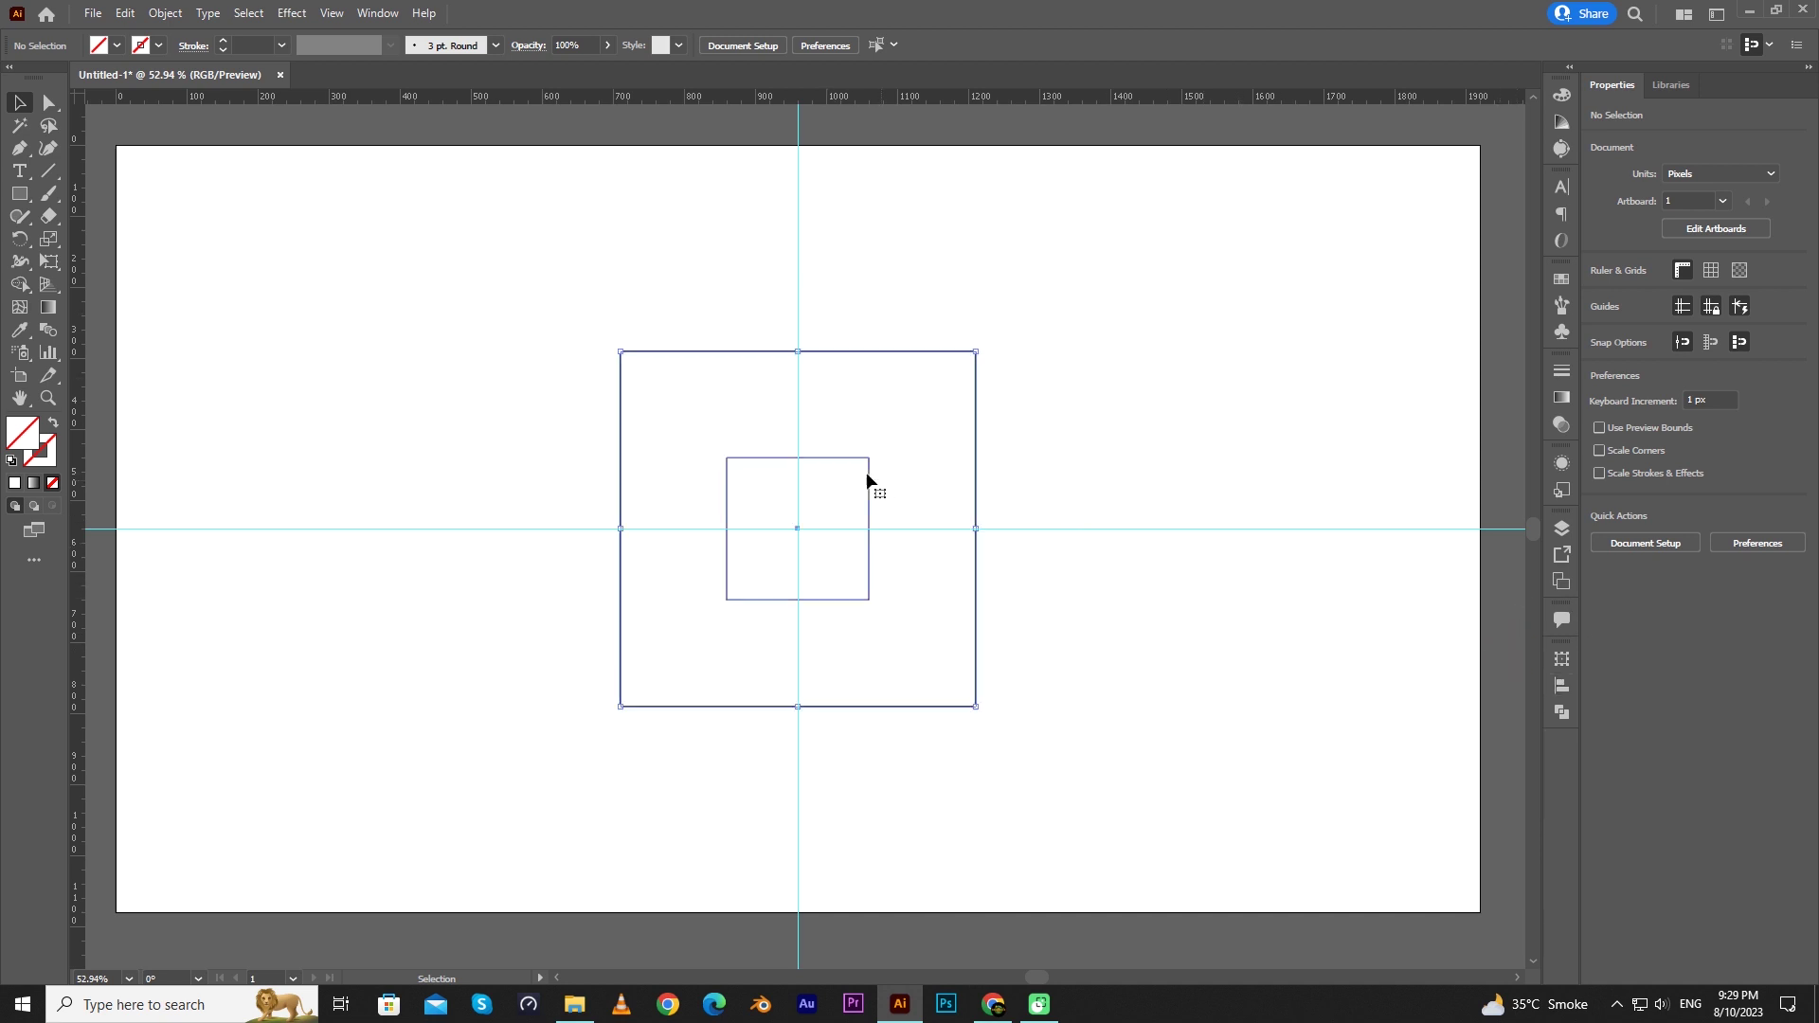
scroll(769, 437, up, 2)
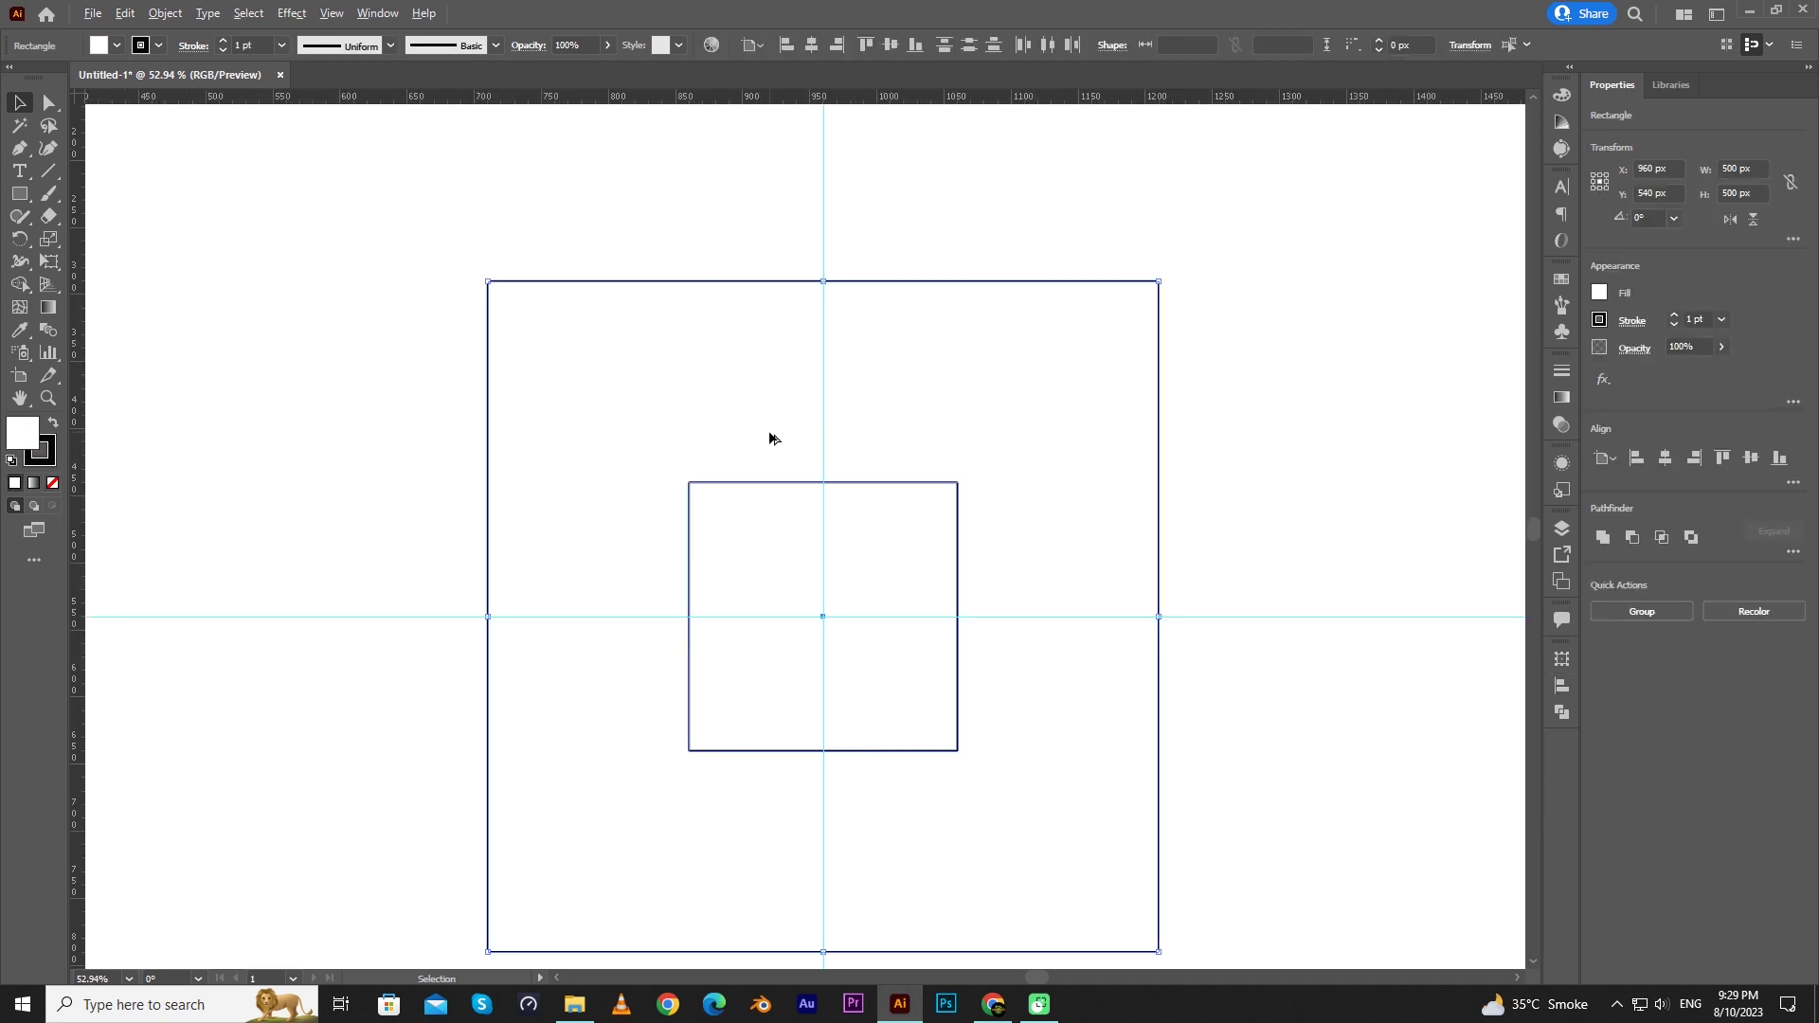
drag(794, 431, 796, 355)
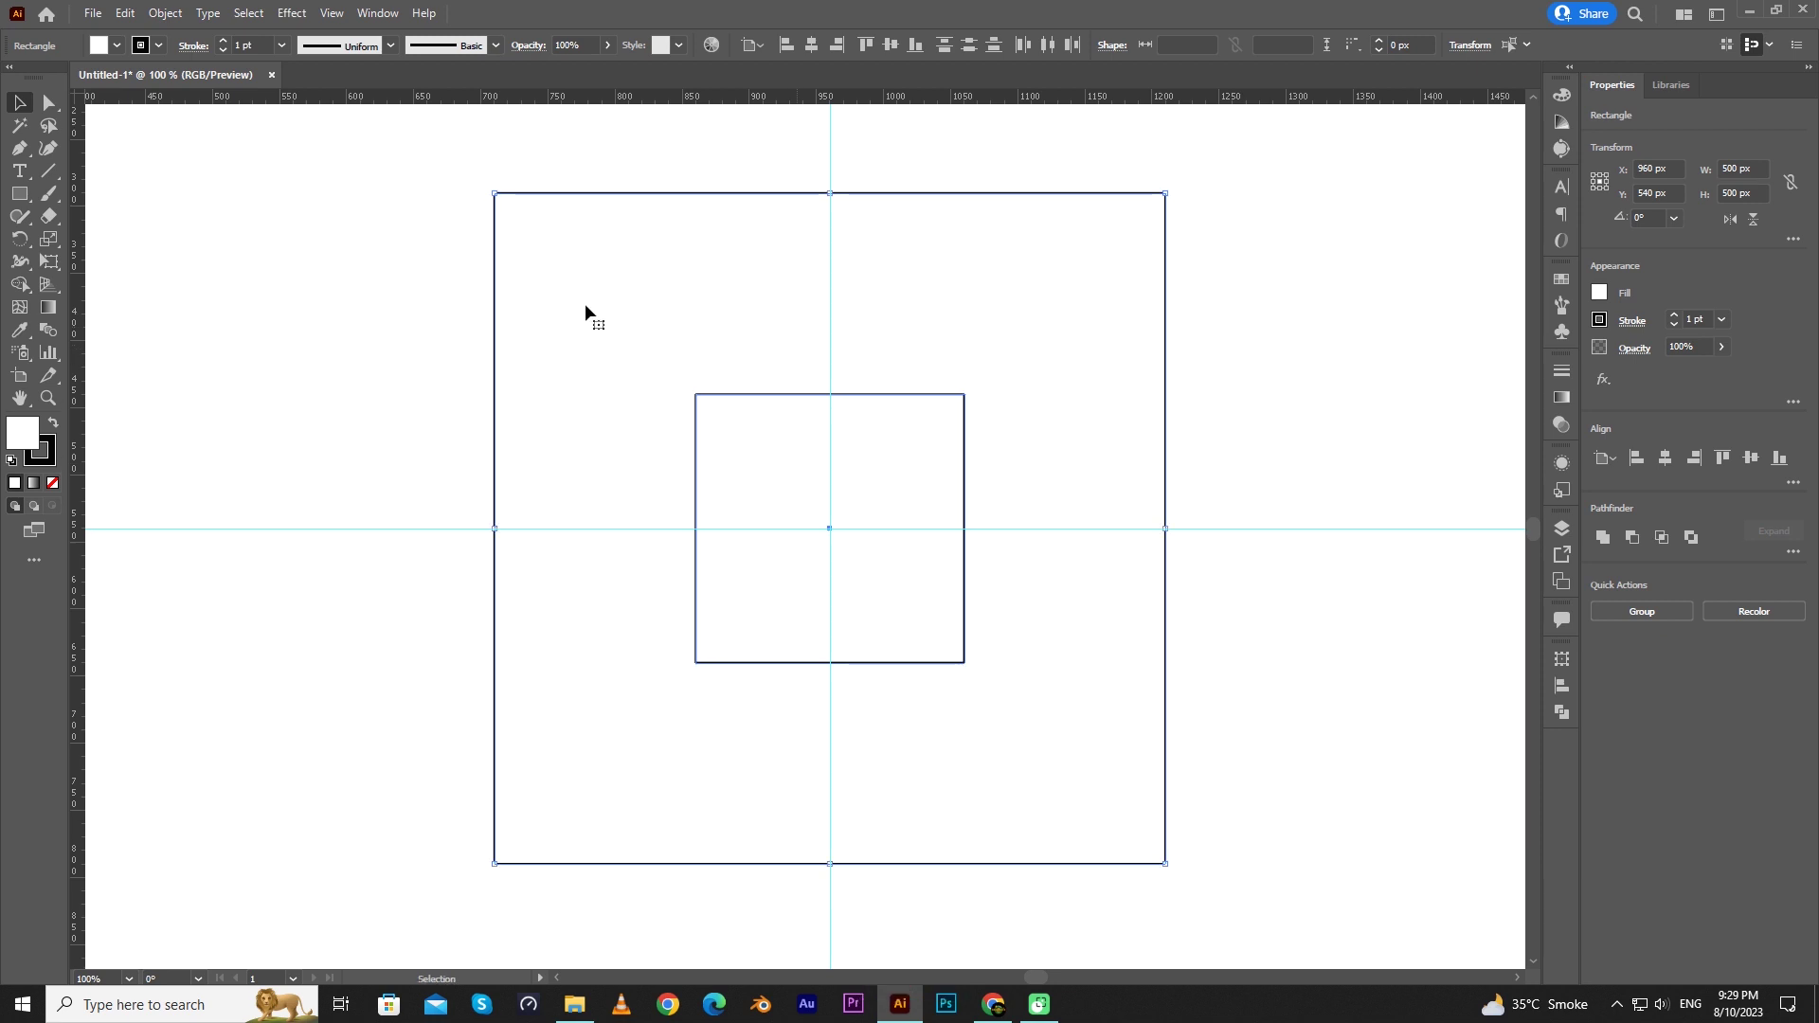
click(165, 12)
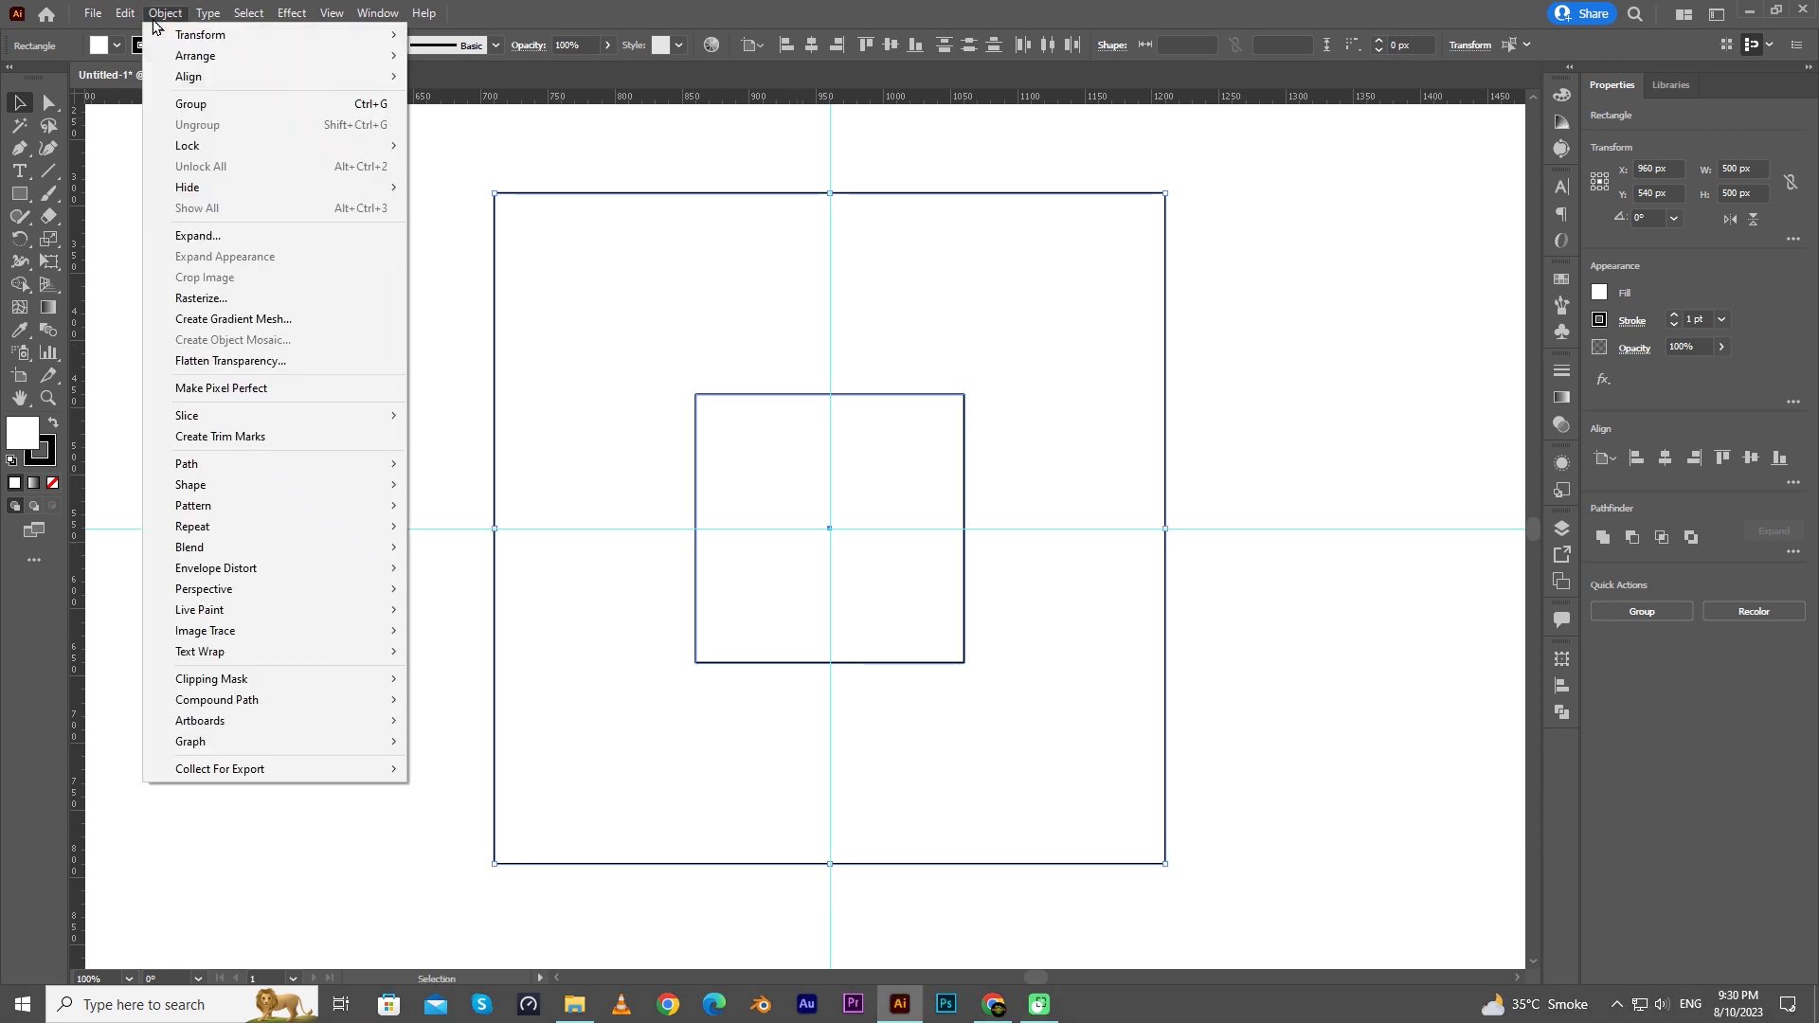
mouse_move(245, 547)
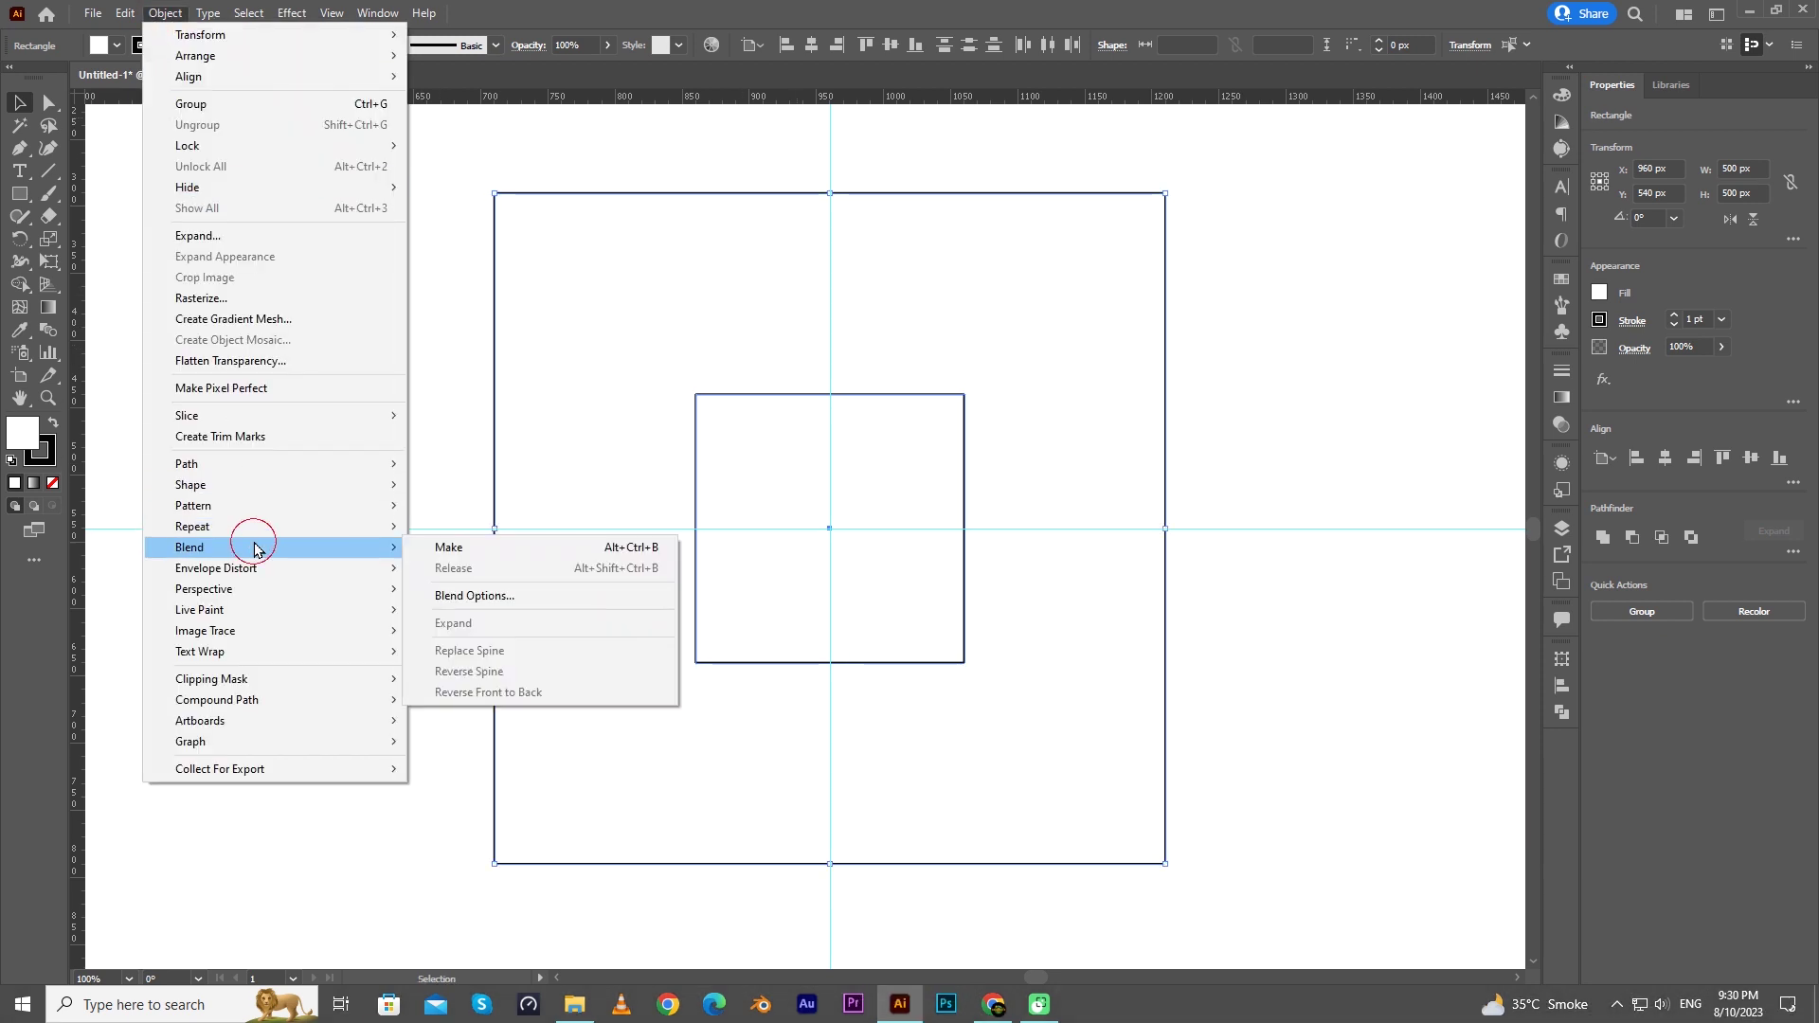
click(468, 542)
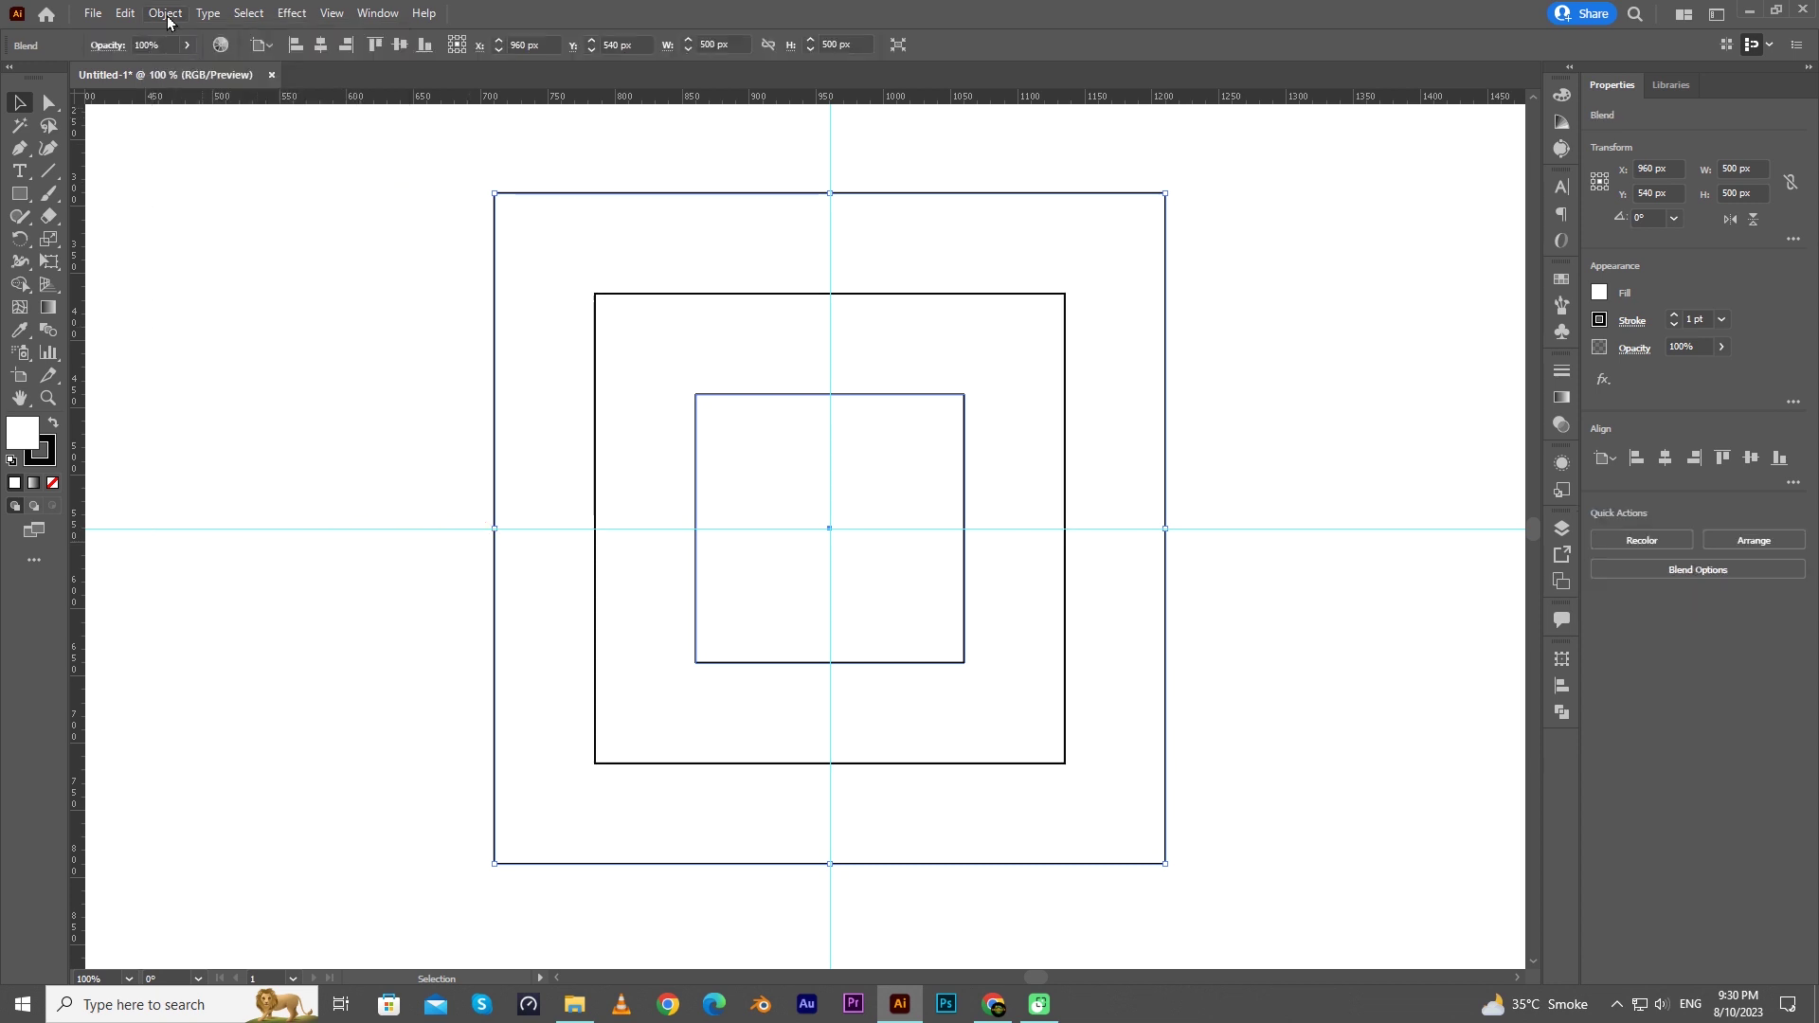
Step: Set the blend spacing to Specified Steps with 4 steps between the two squares
click(167, 16)
mouse_move(220, 547)
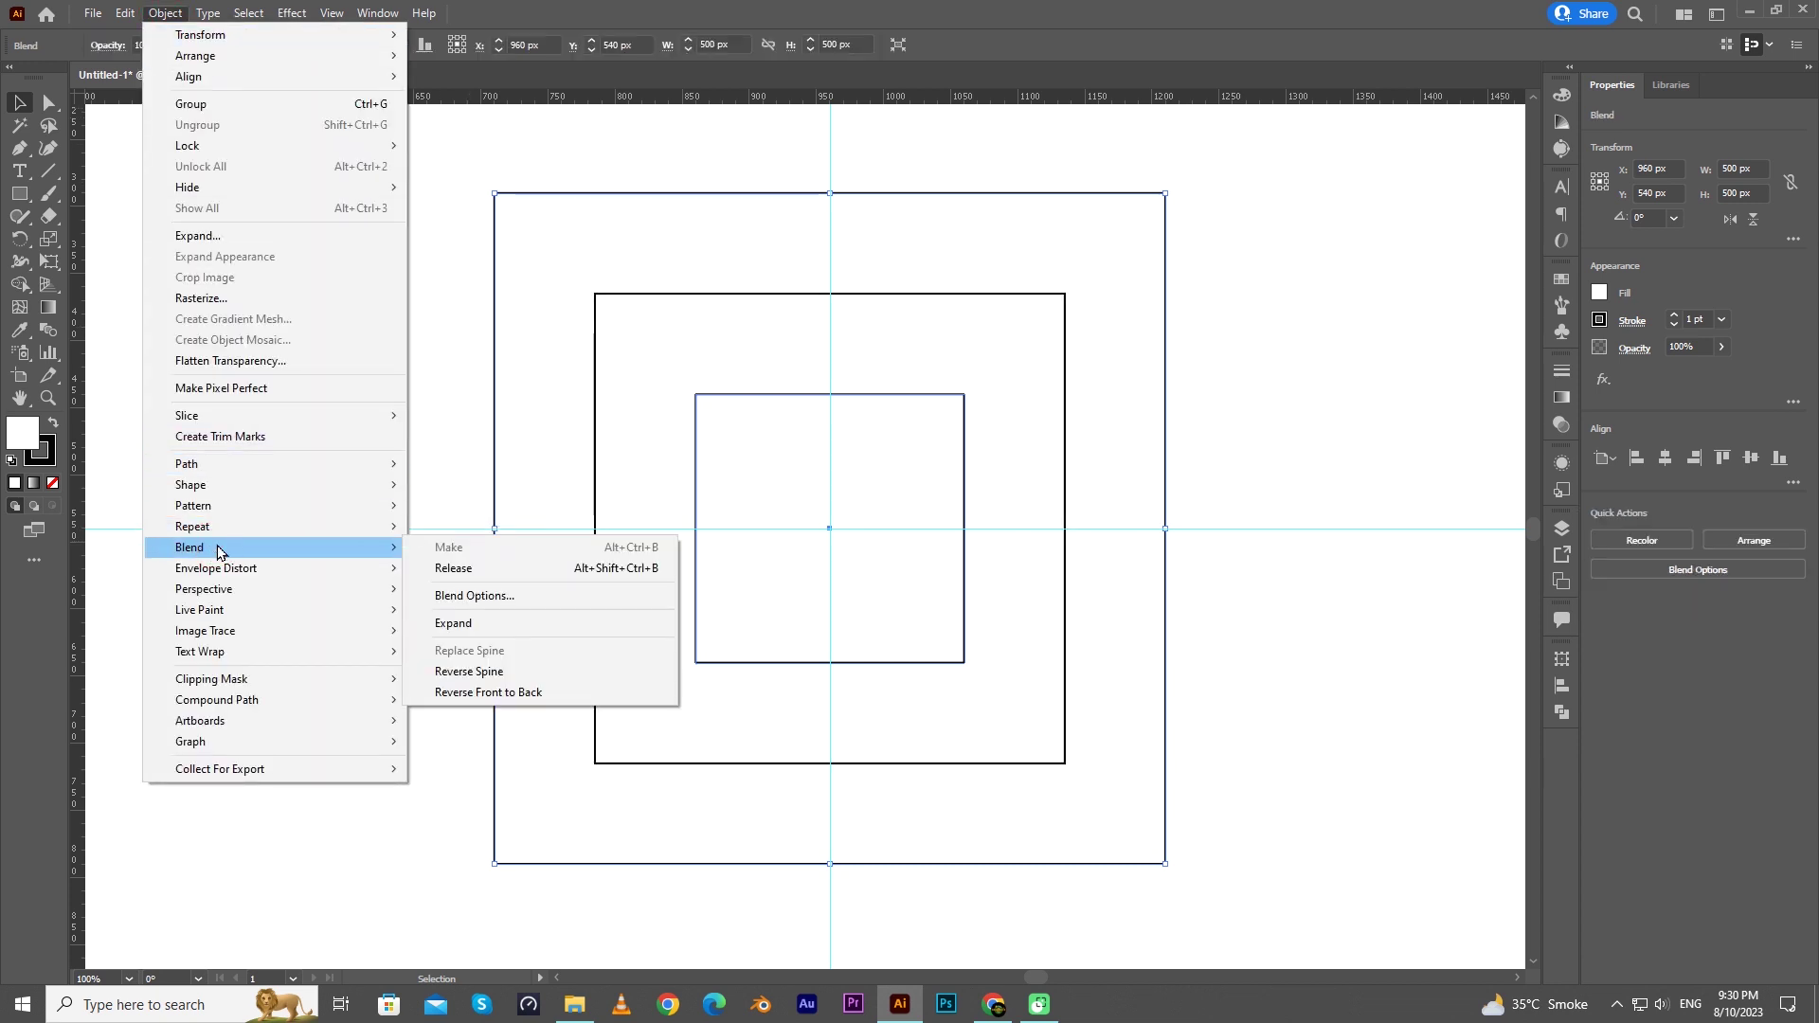
click(601, 607)
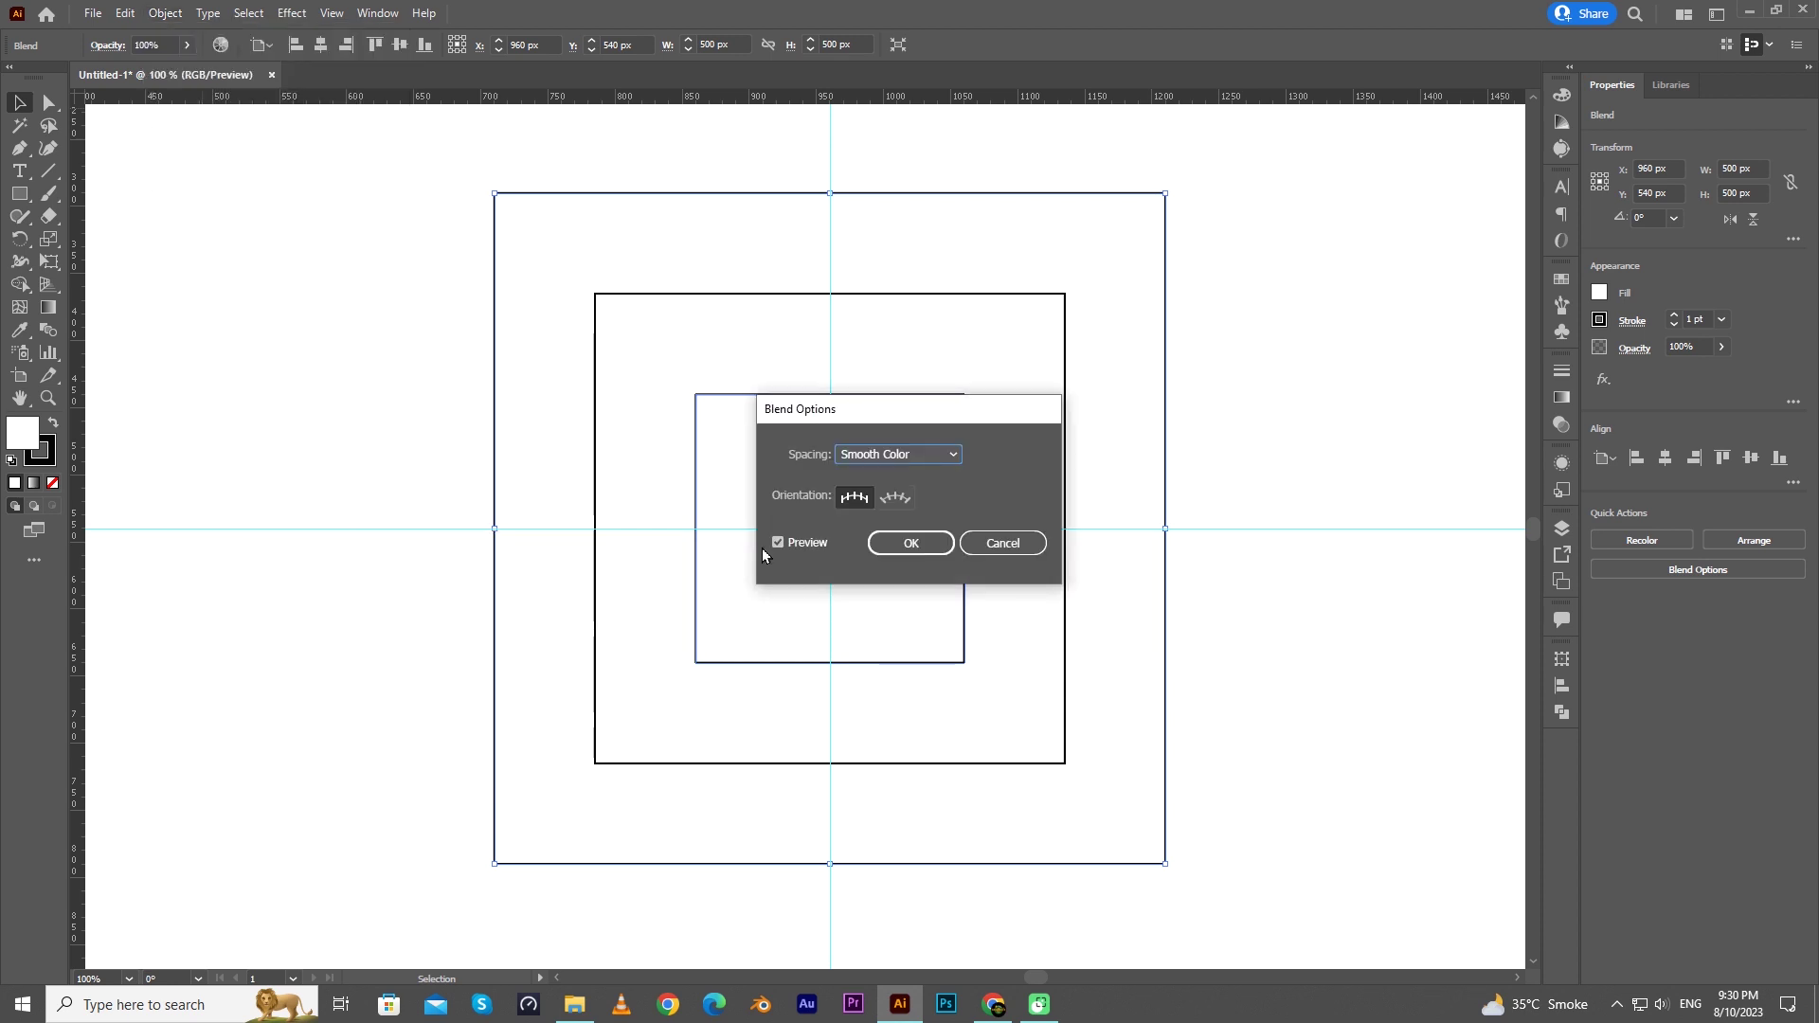
click(918, 457)
click(912, 500)
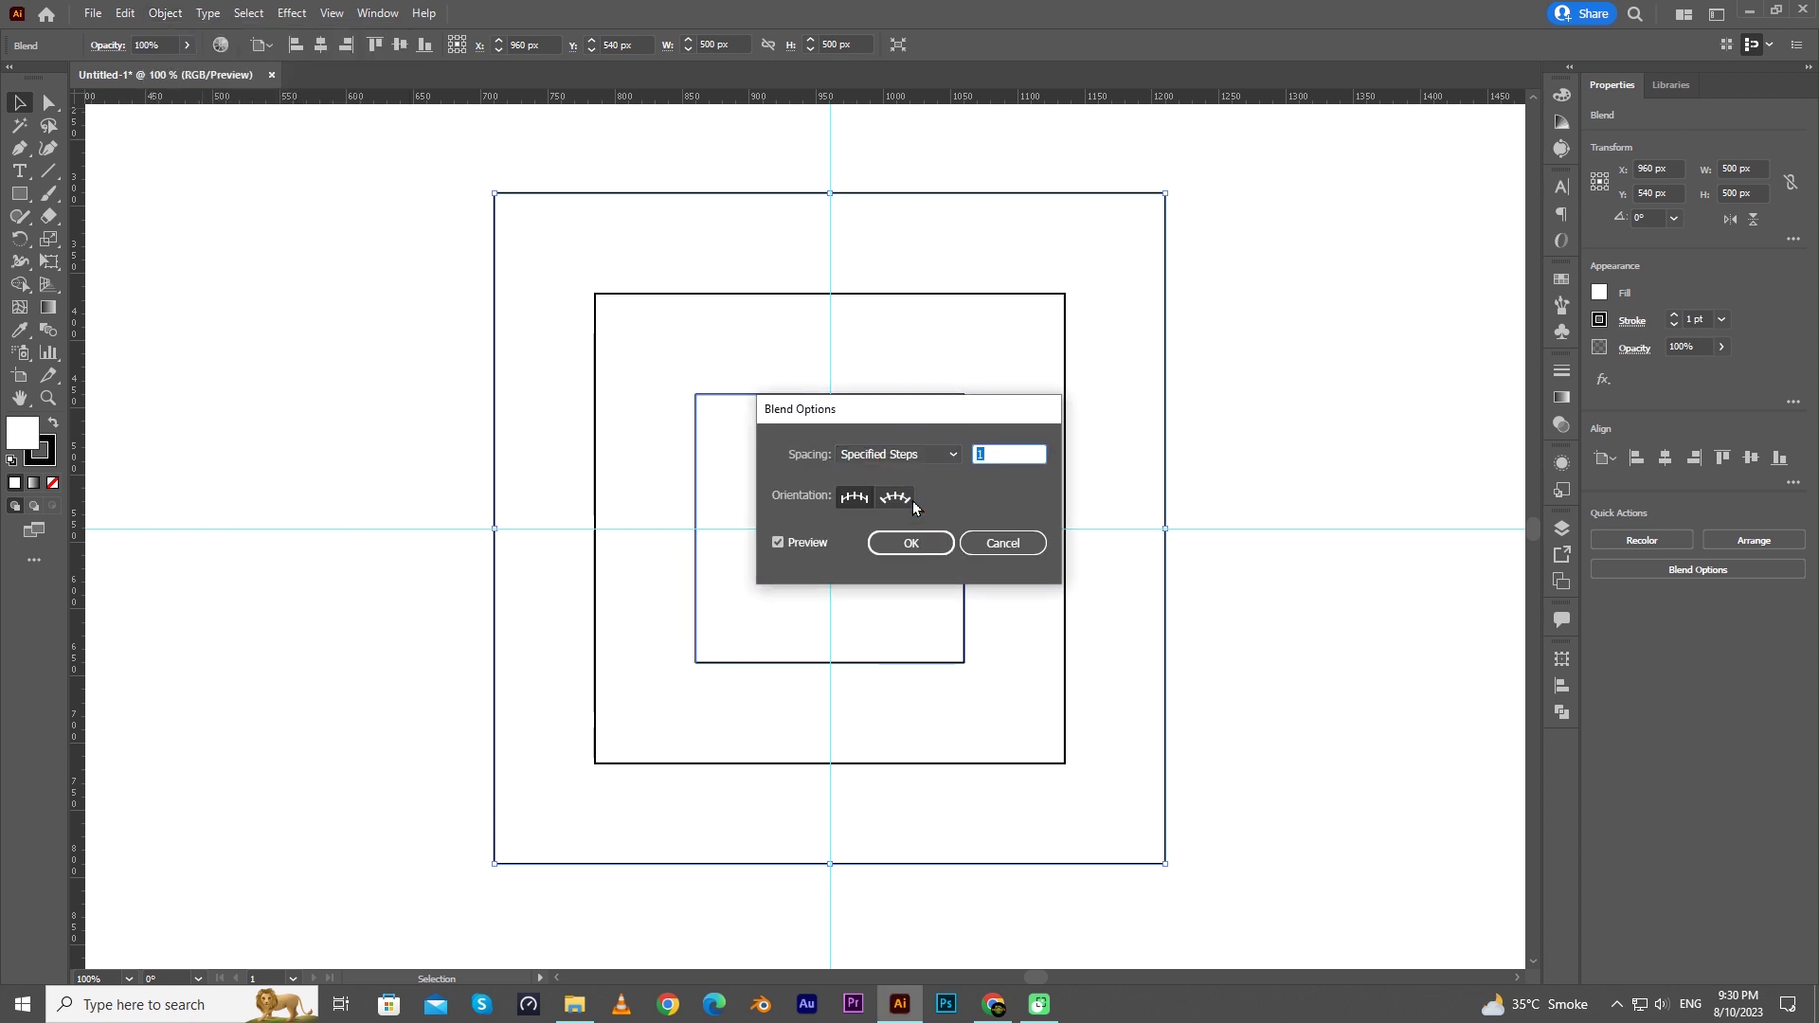
key(Up)
key(Up)
key(Up)
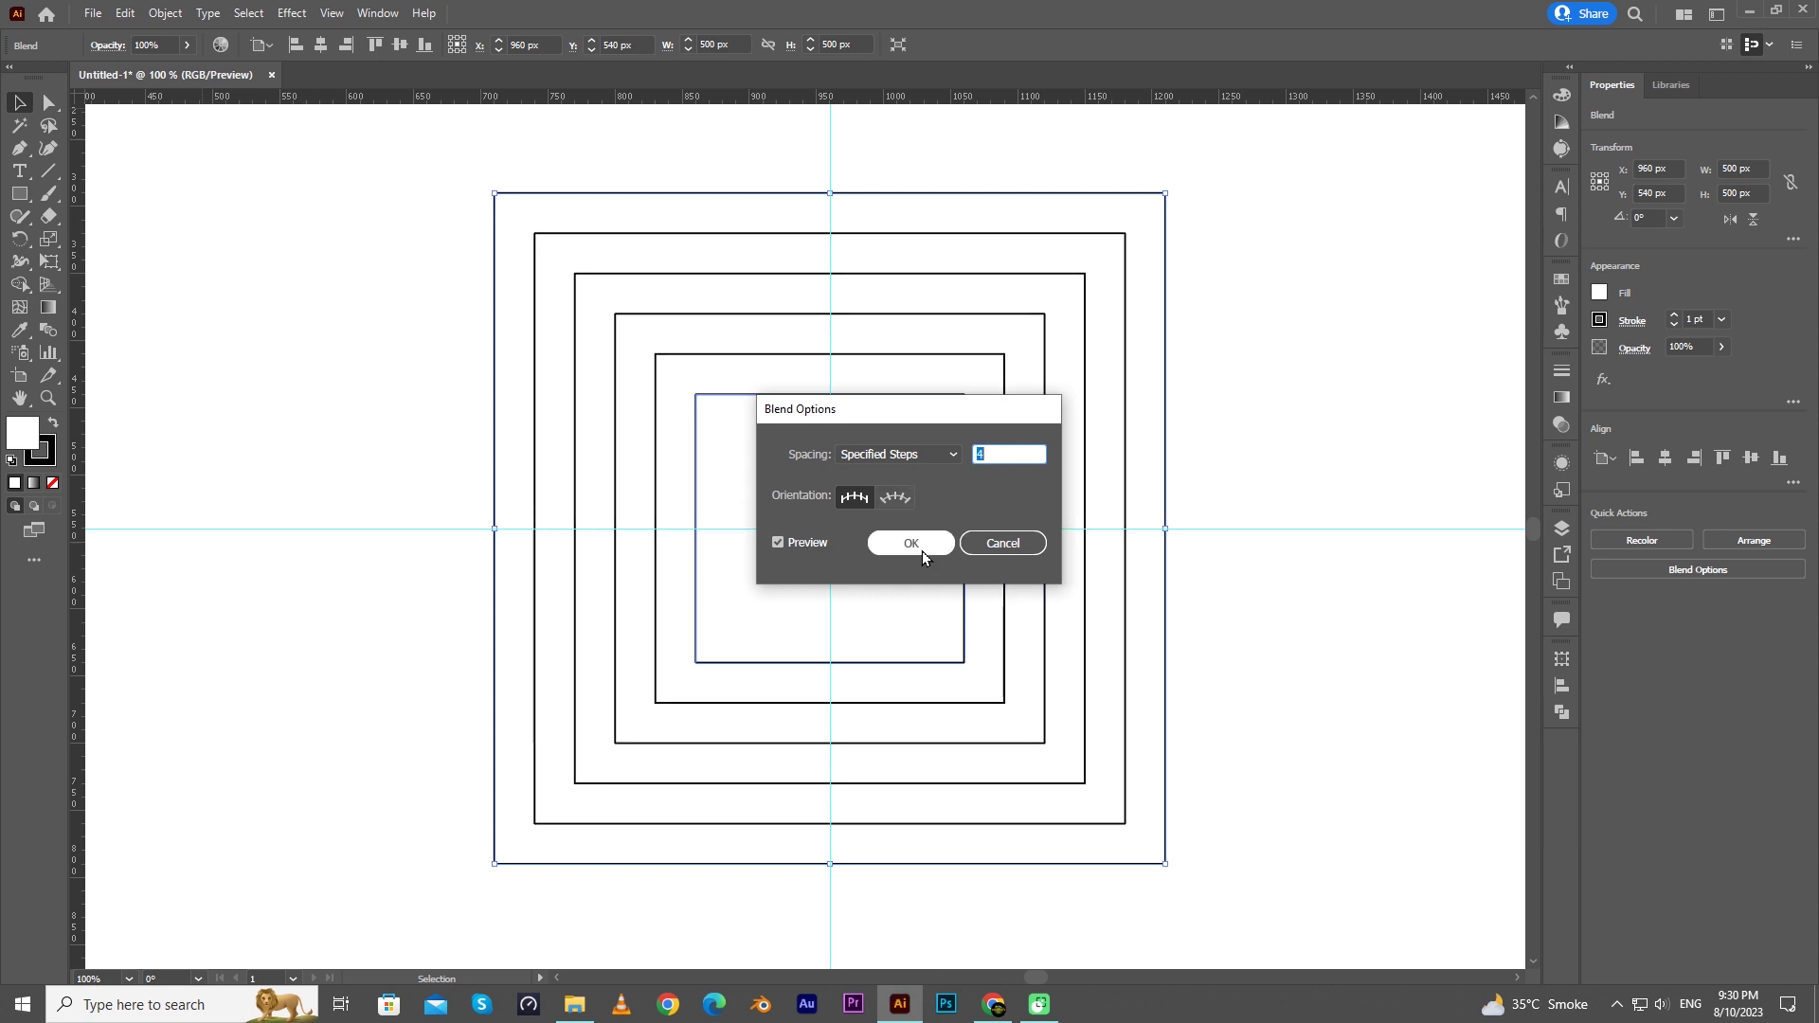
click(911, 543)
Step: Move the blended squares slightly right and down from the guide intersection
click(1170, 487)
drag(847, 379, 874, 417)
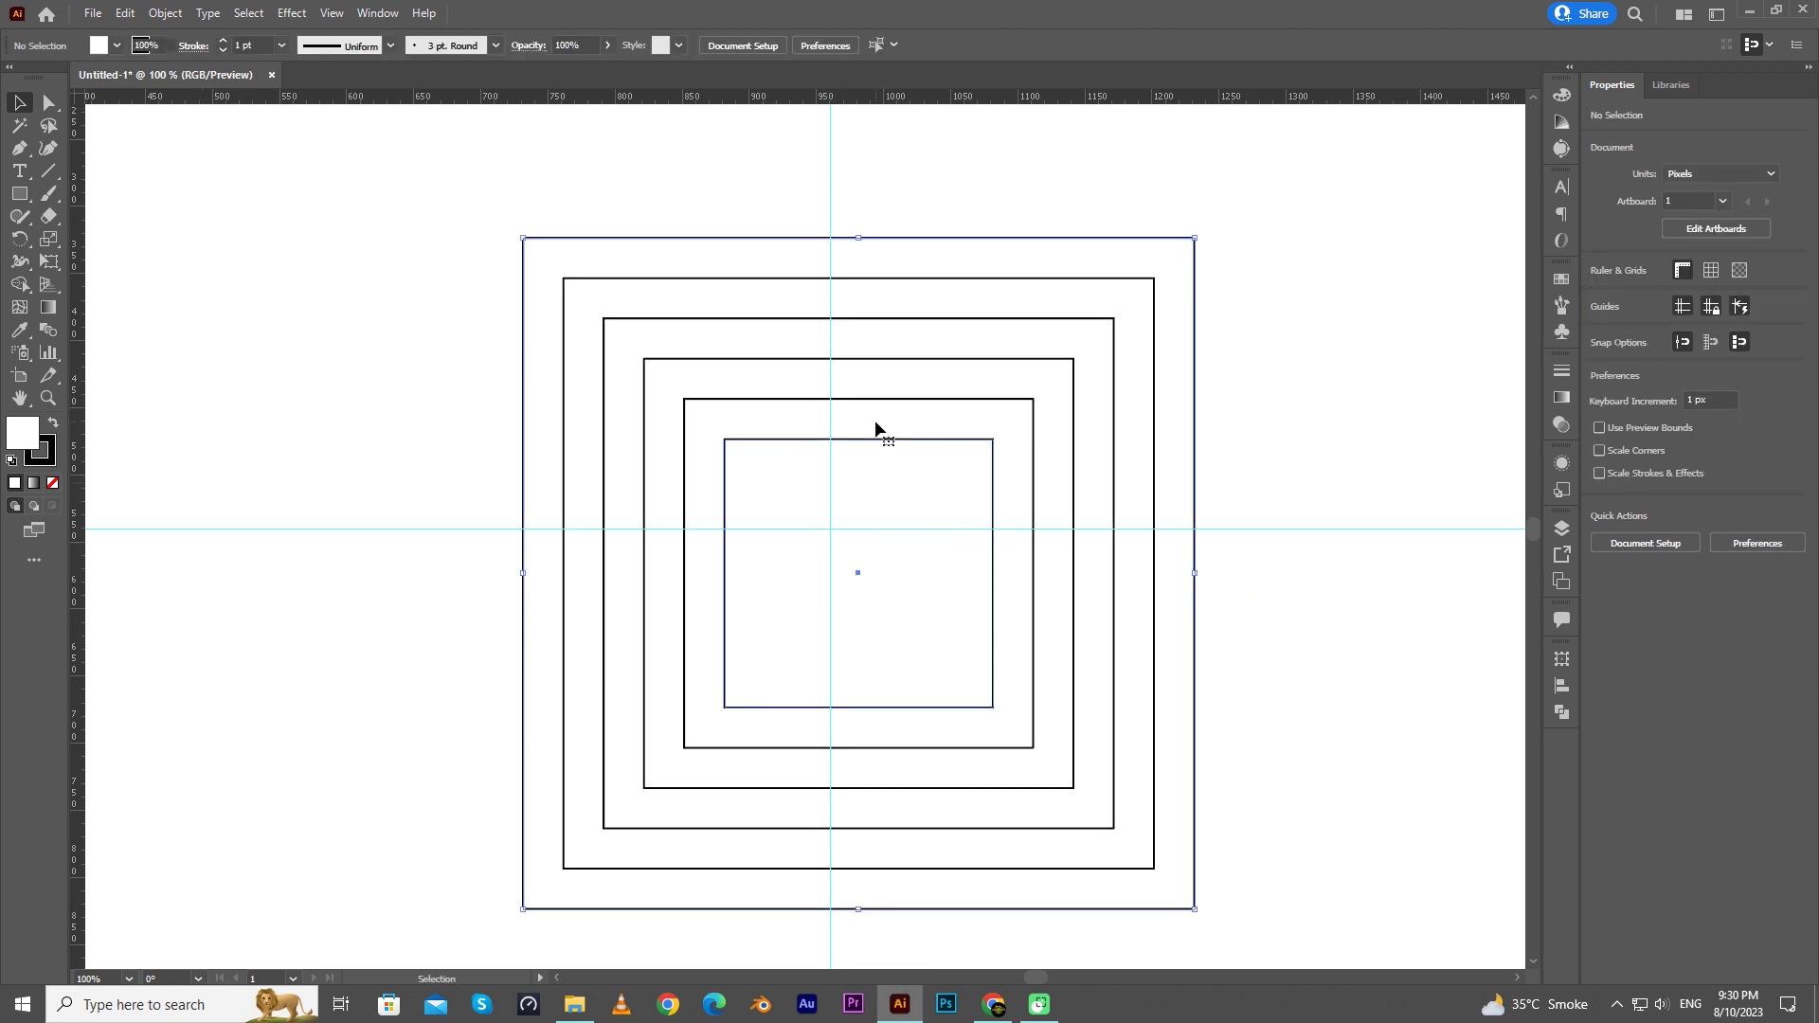
Step: Undo the last move of the blended squares and expand the blend's object, fill and stroke
key(ctrl+z)
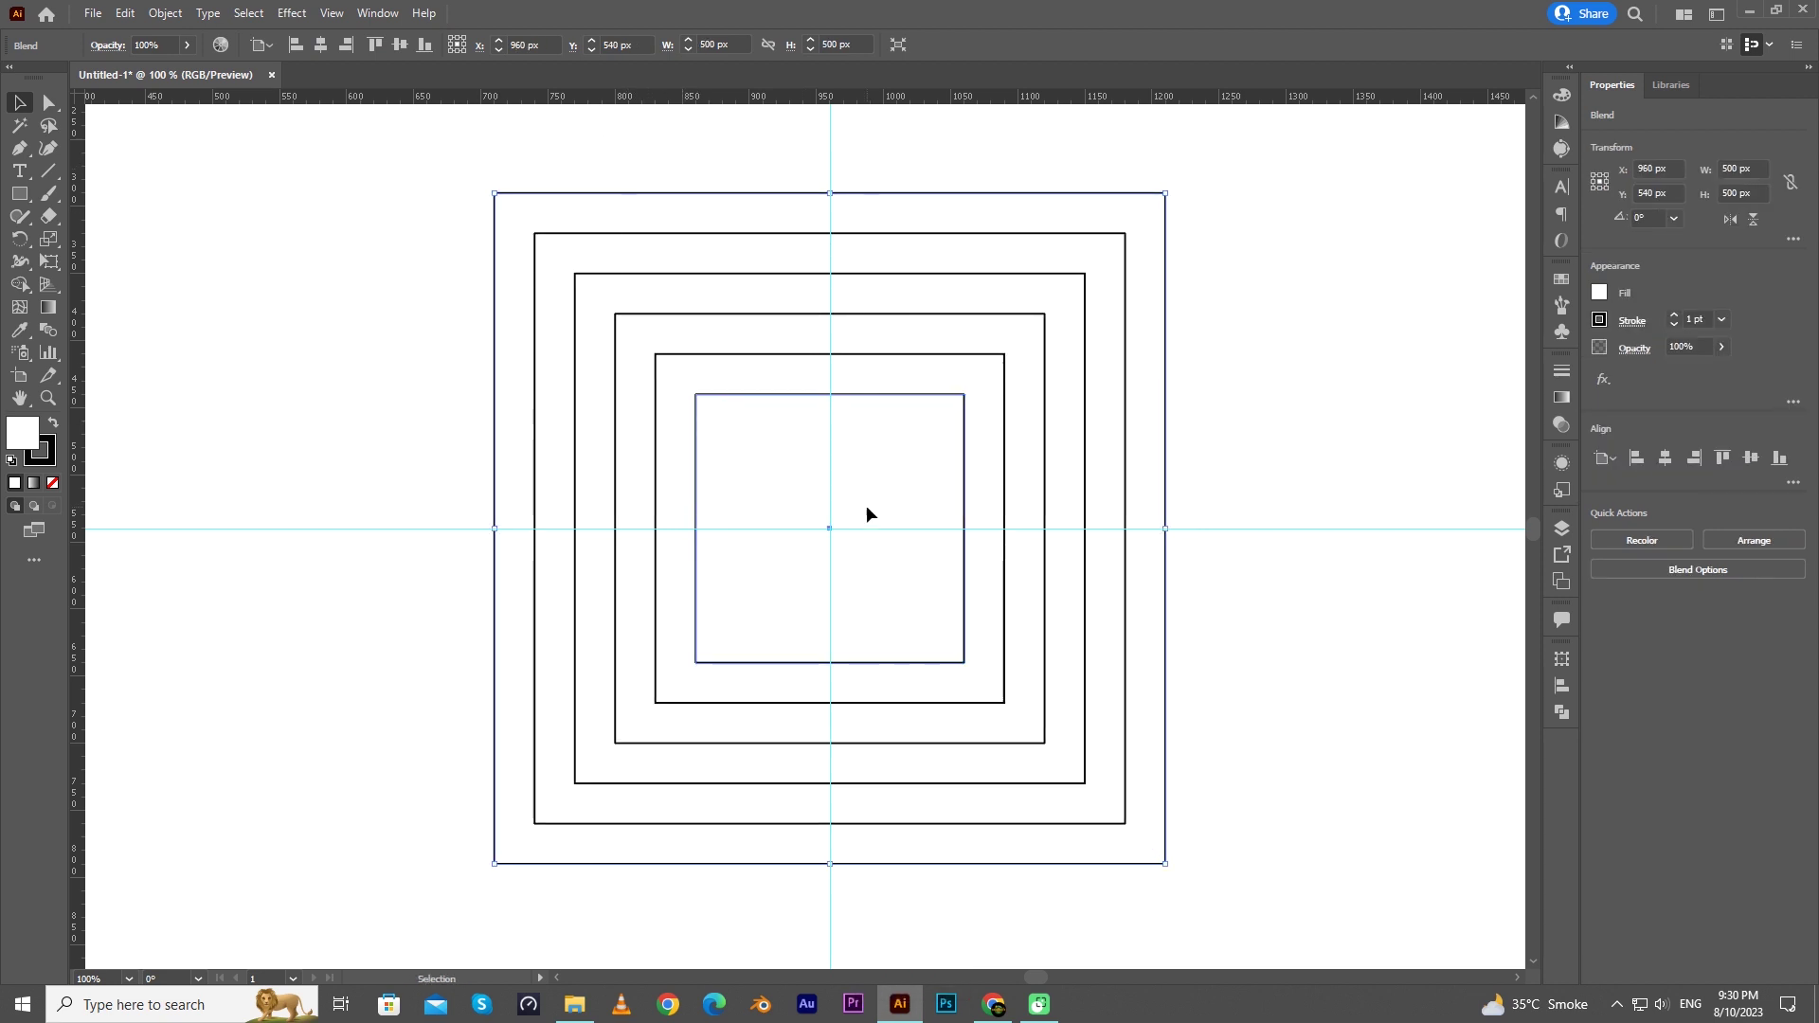
click(157, 16)
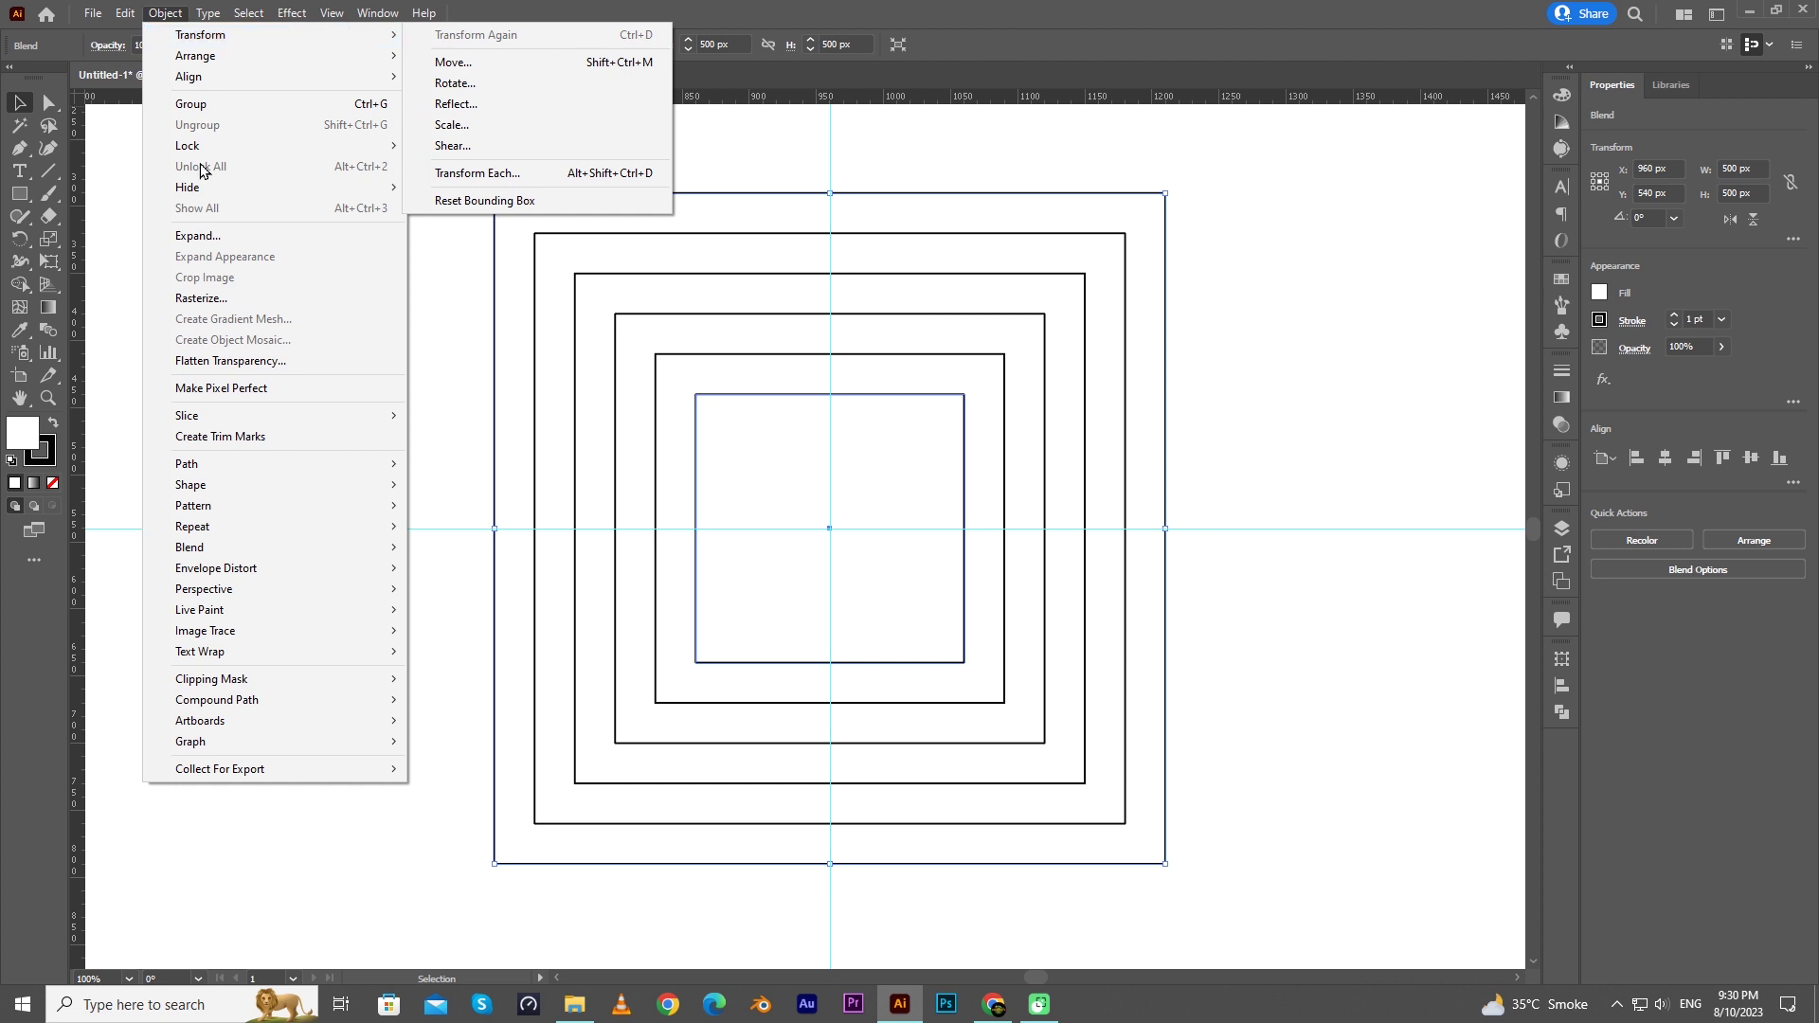
click(210, 236)
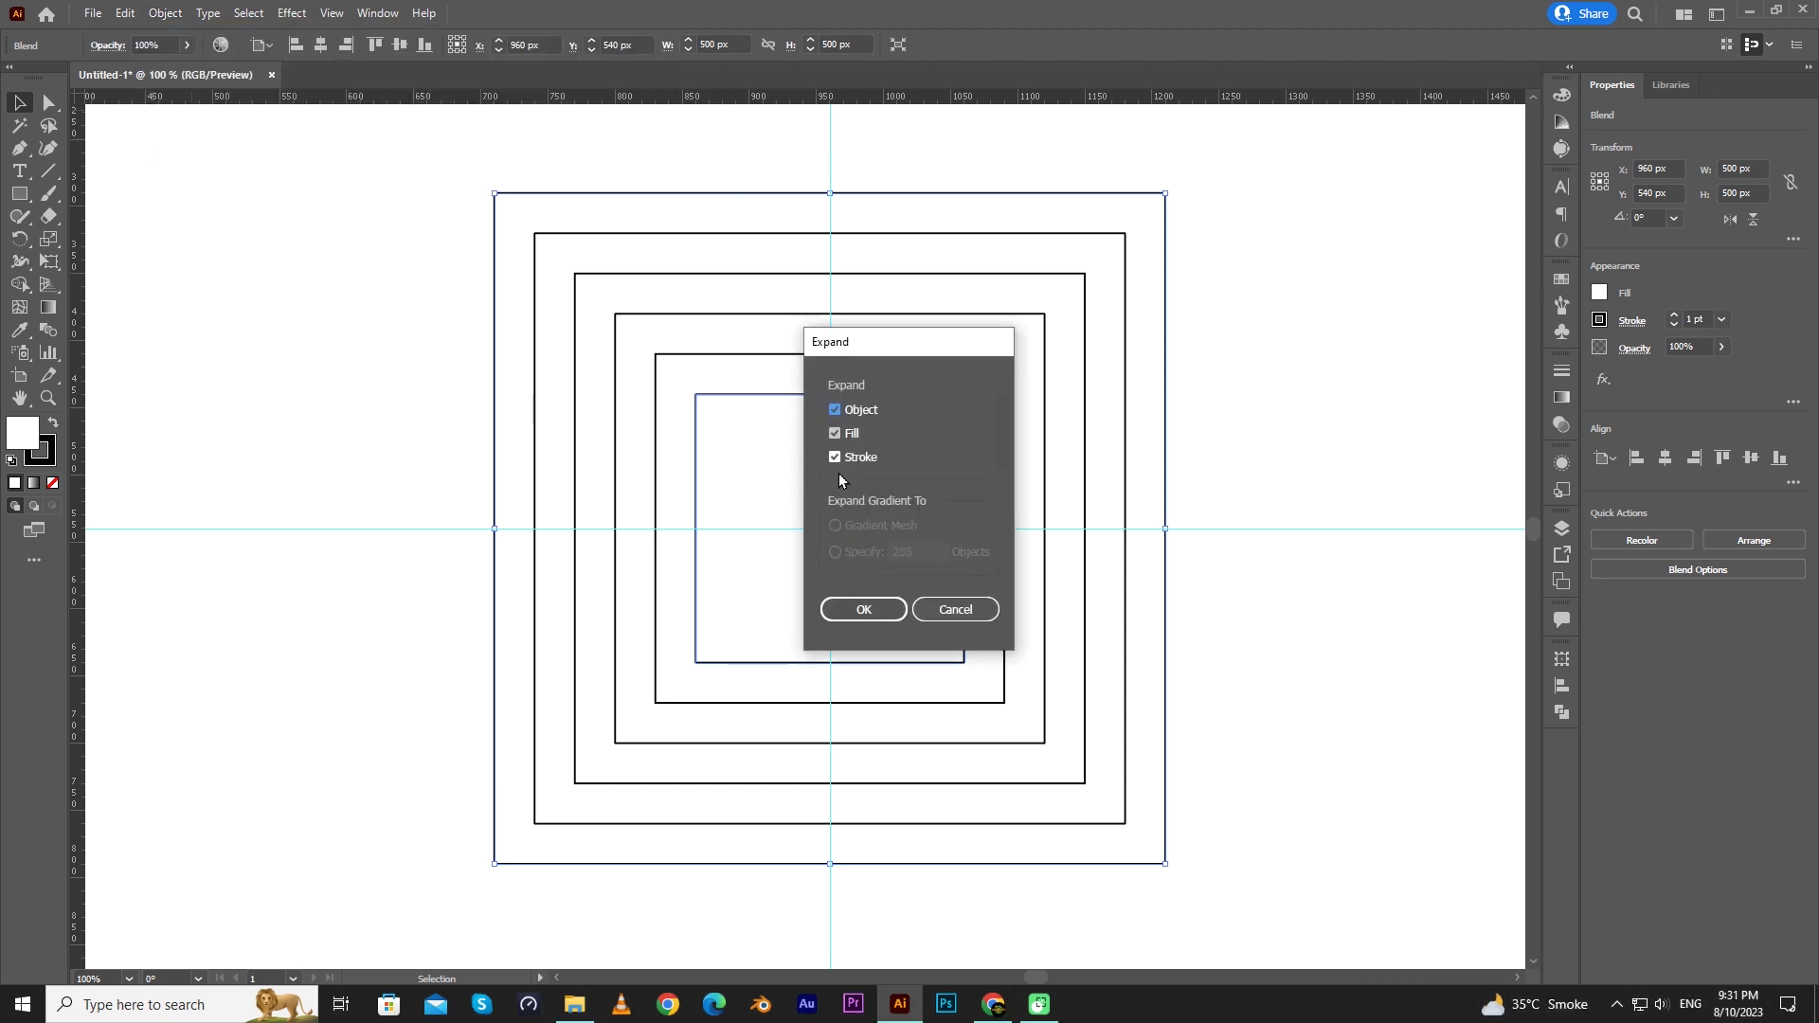
click(861, 611)
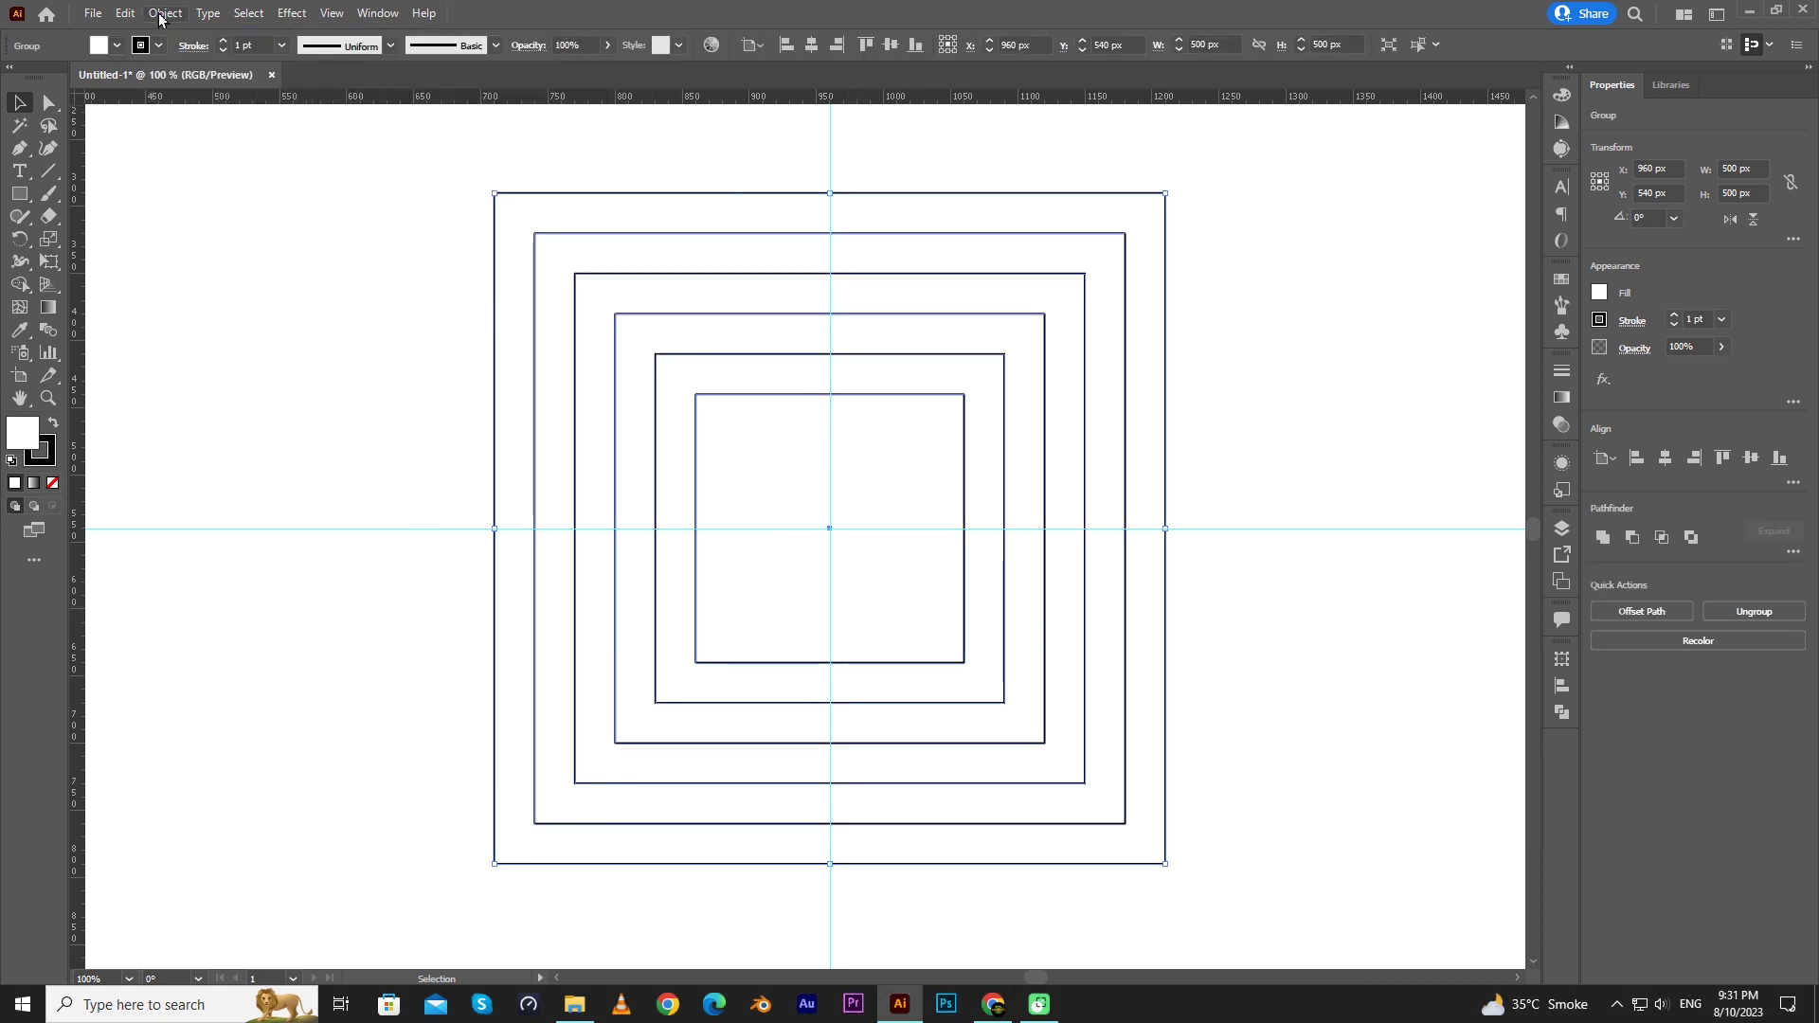
Step: Ungroup the expanded squares and paste two copies of the 200 px inner square in front of it
right_click(630, 326)
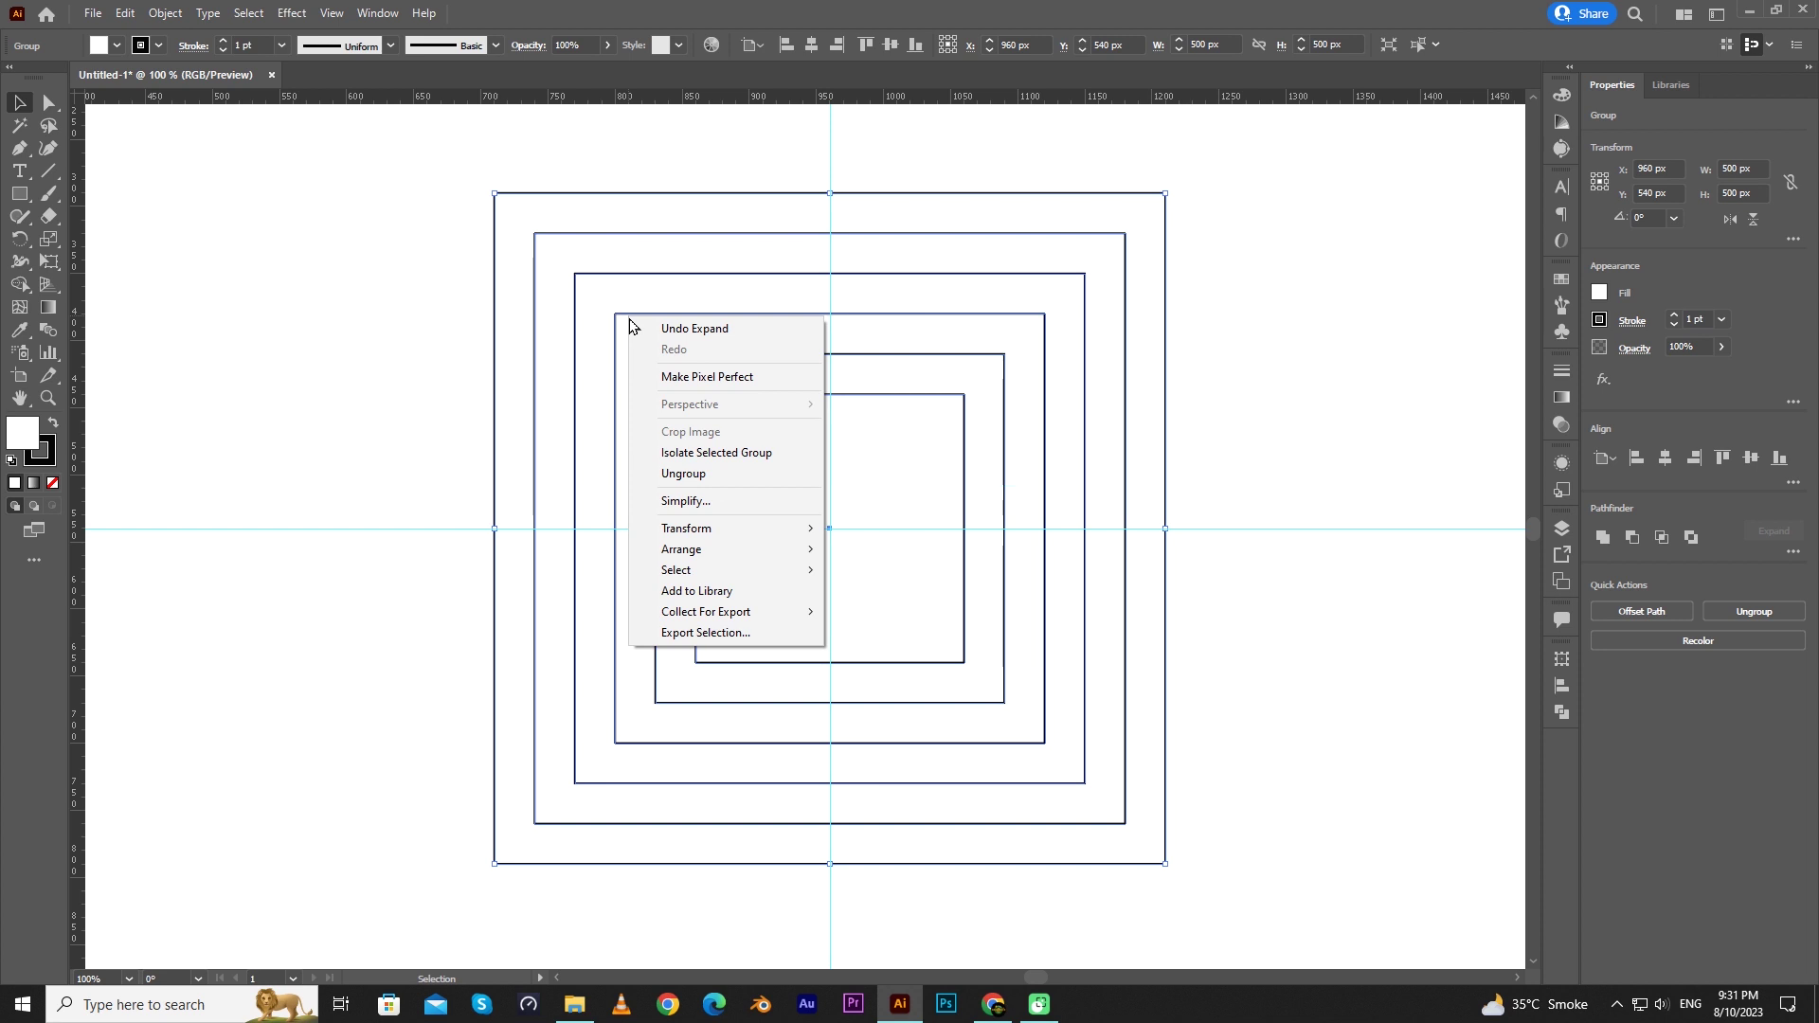
click(743, 476)
click(882, 396)
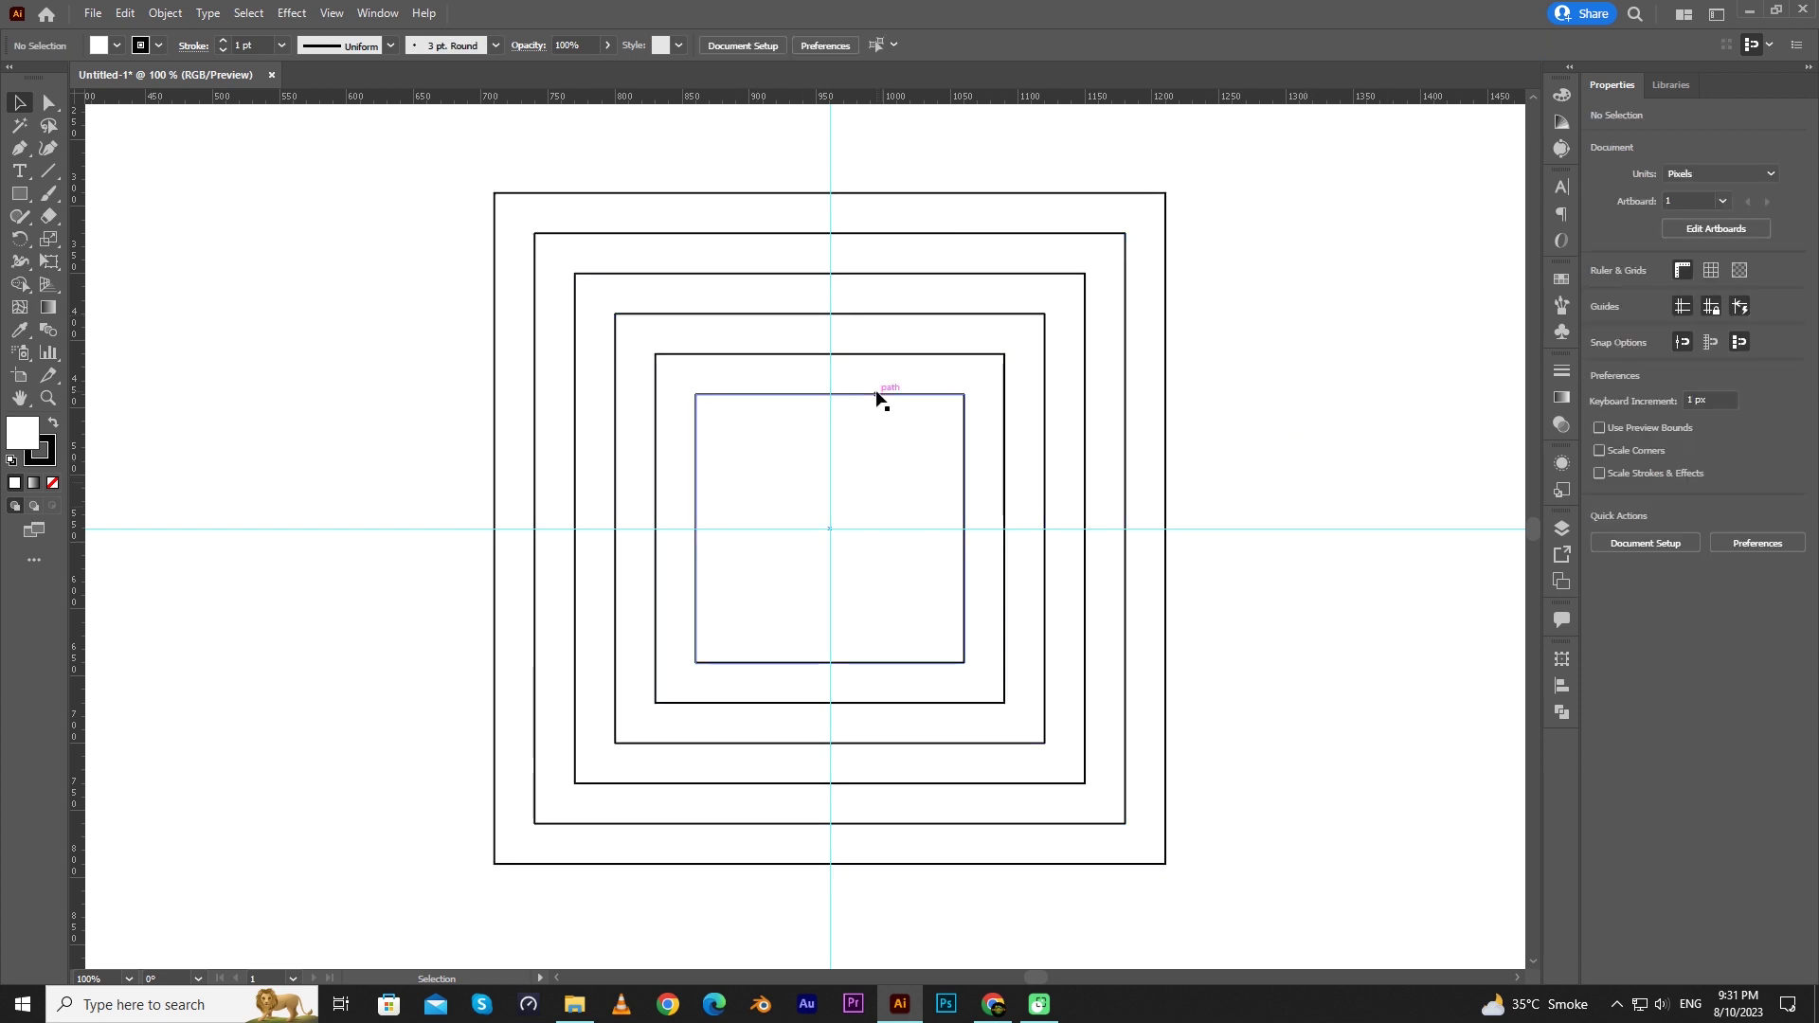
click(165, 14)
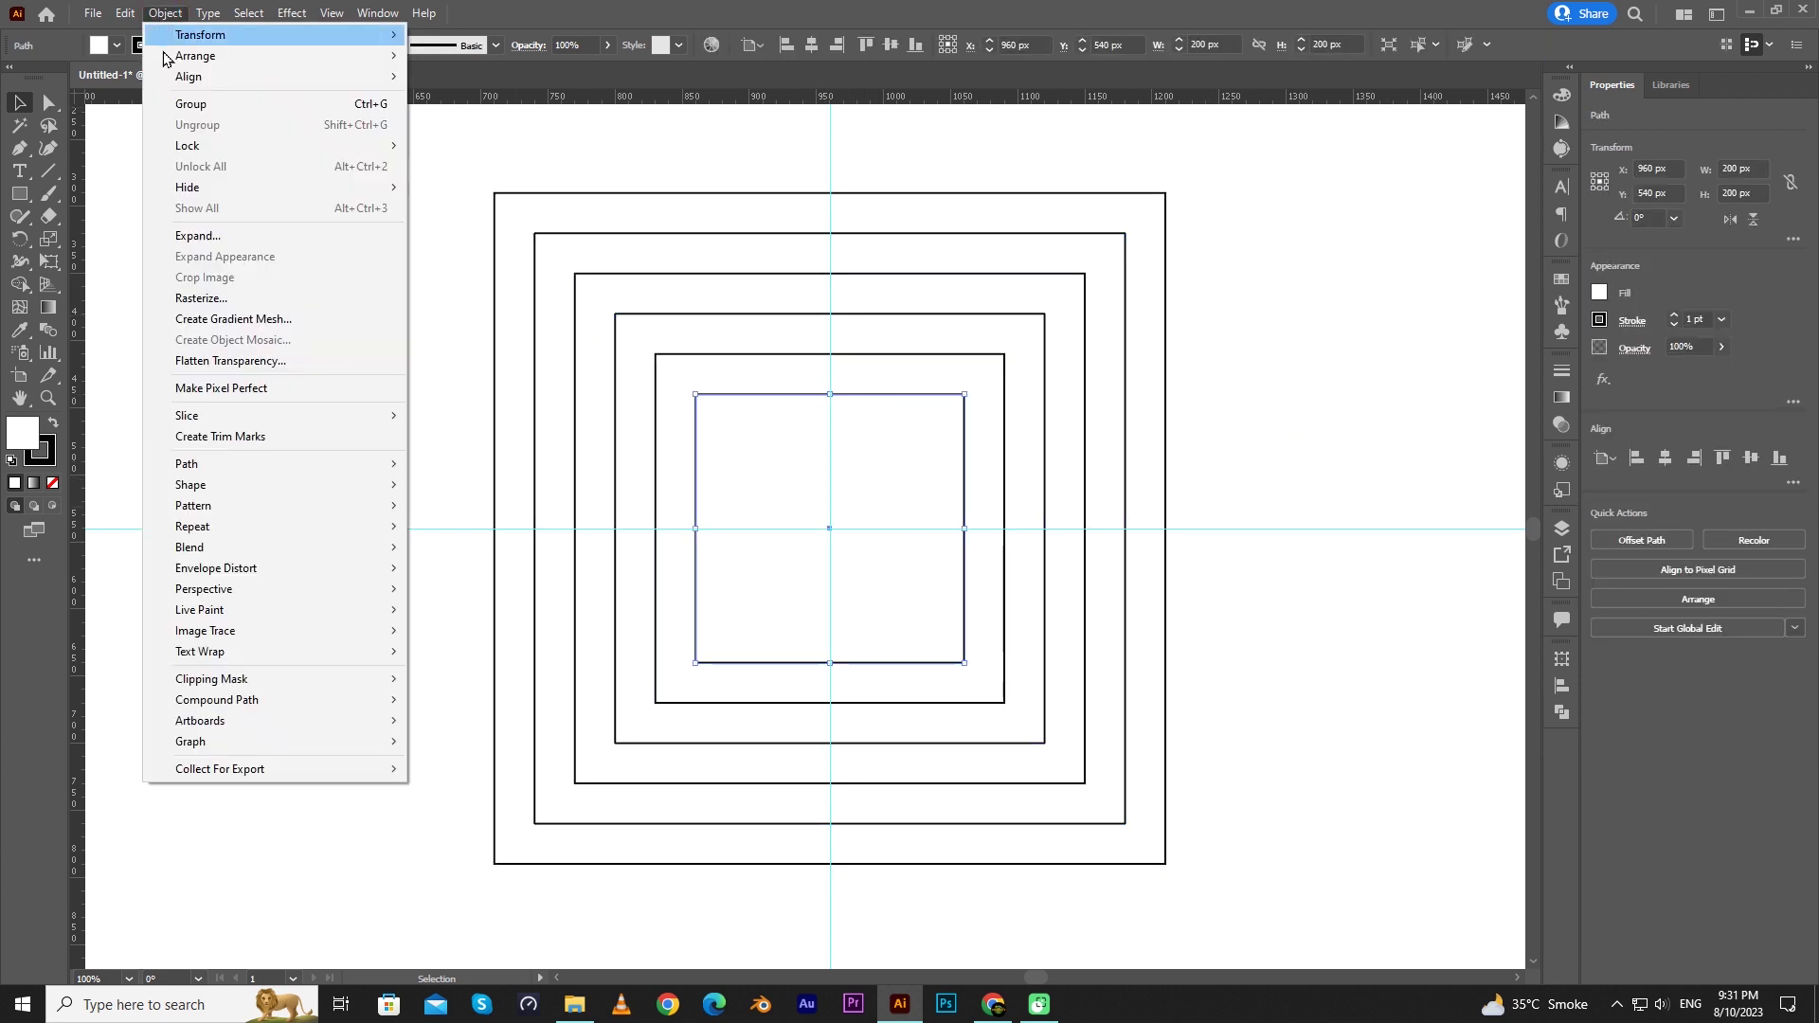
click(125, 13)
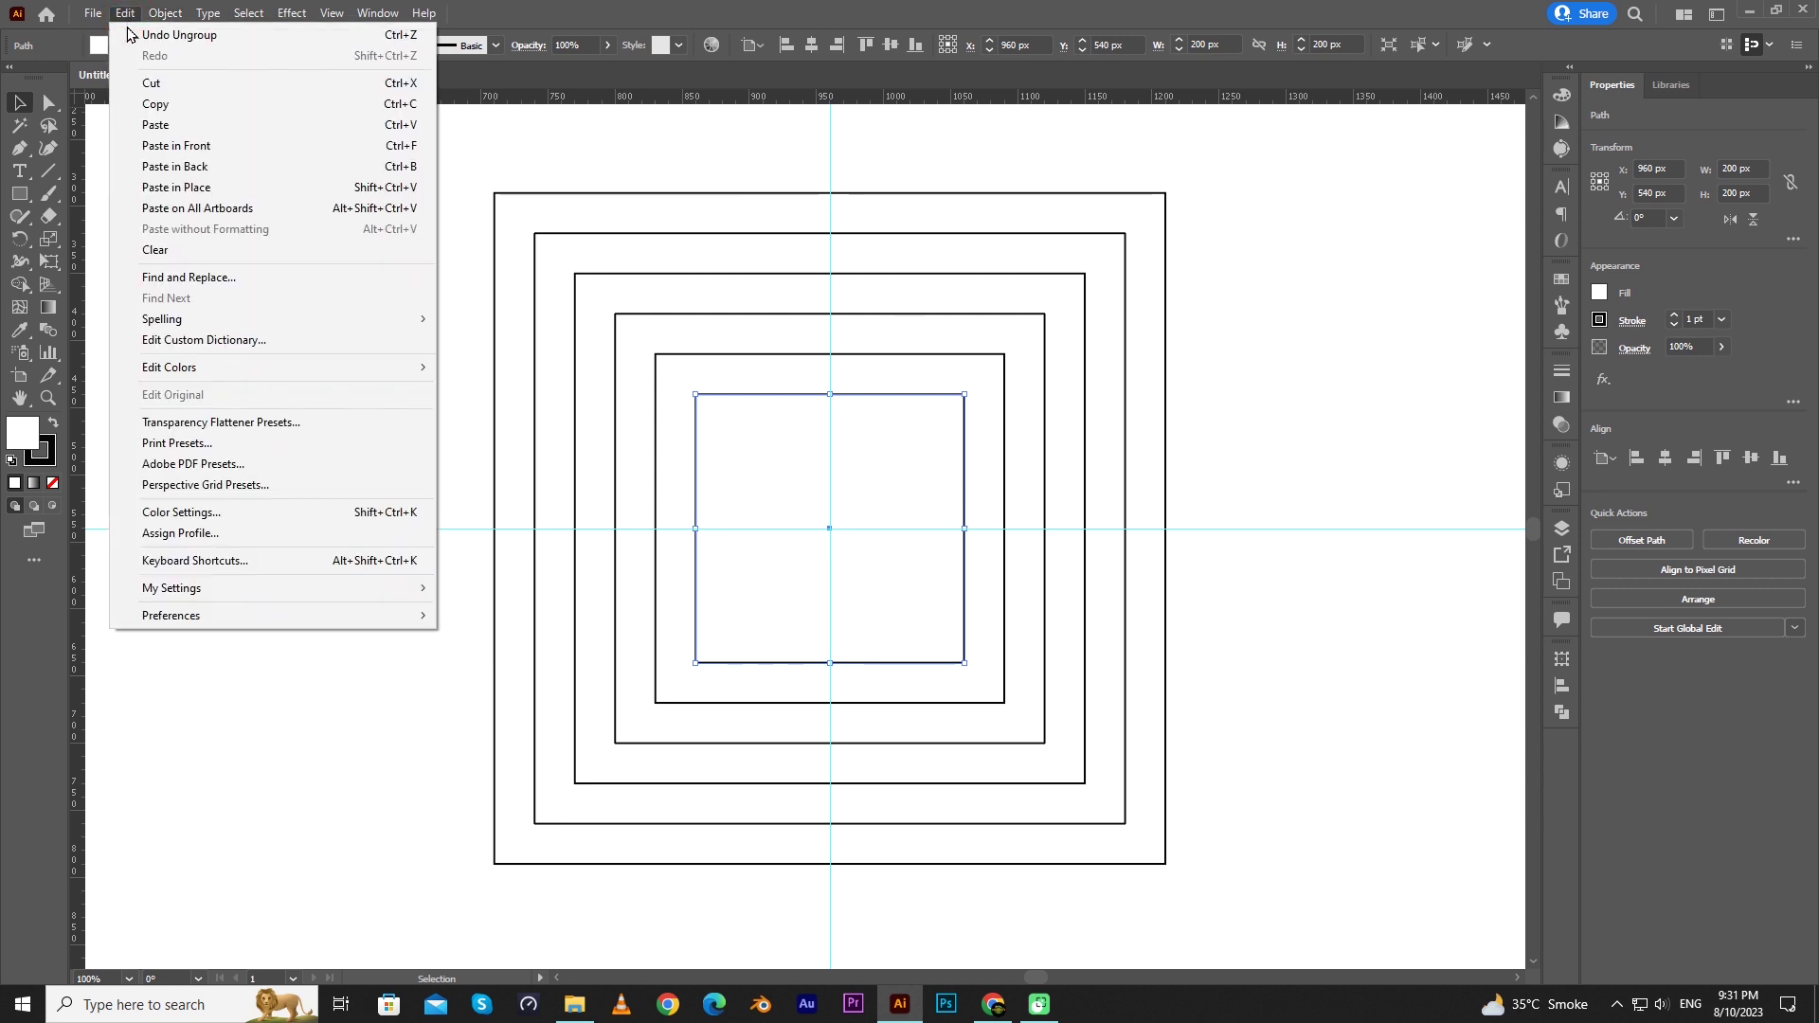
click(125, 14)
click(180, 108)
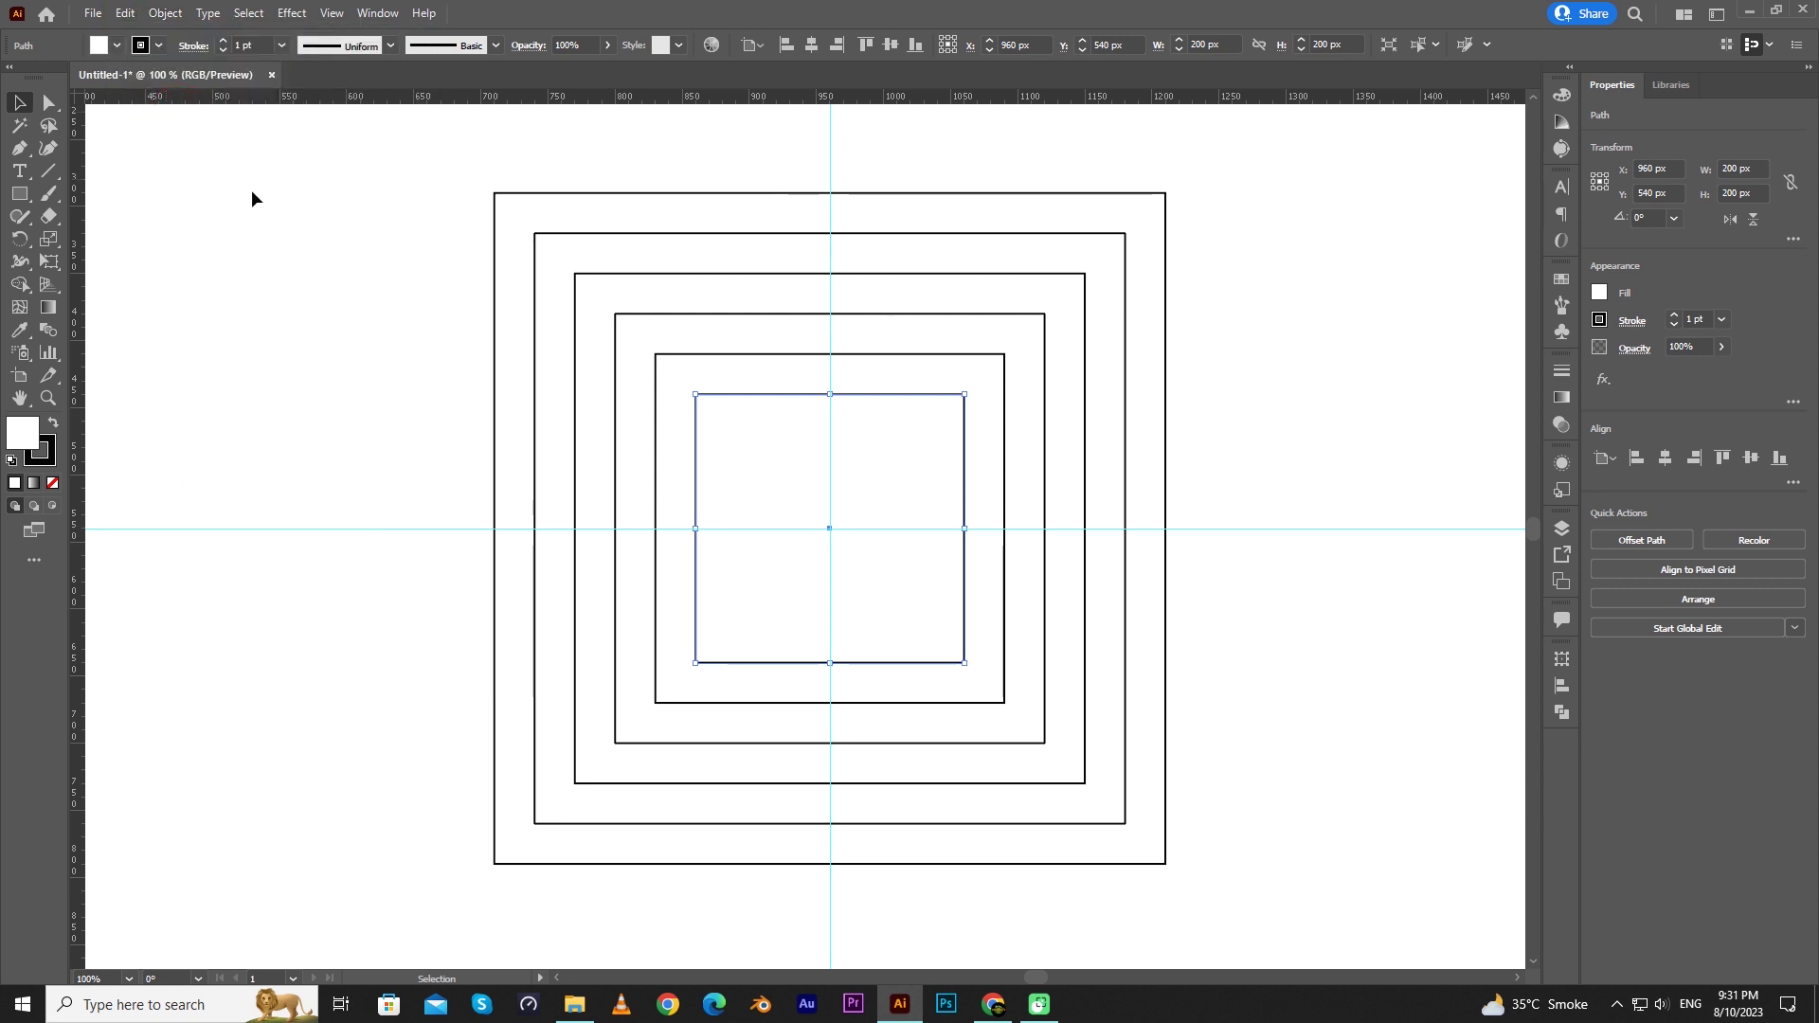
click(127, 13)
click(179, 146)
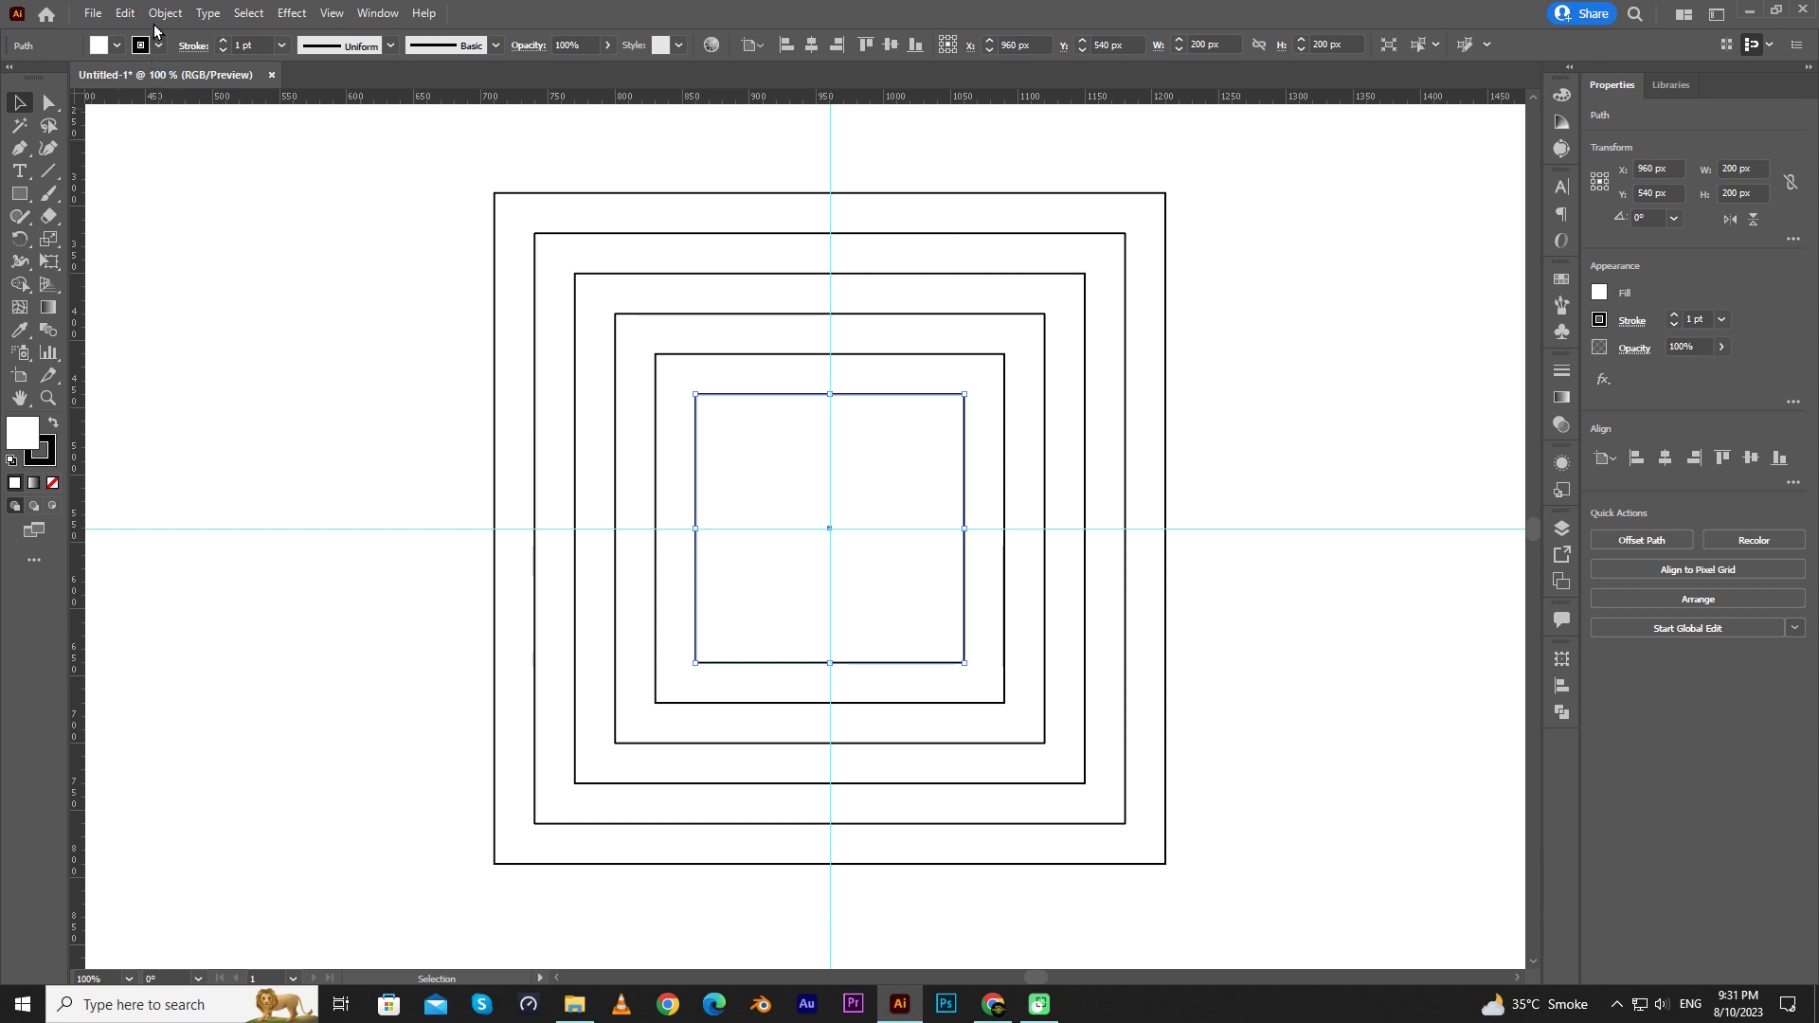
click(125, 13)
click(181, 147)
Step: Stretch the front 200 px copy up and right to the outer square's top and right edges, making it 350 × 350 px
scroll(830, 310, up, 1)
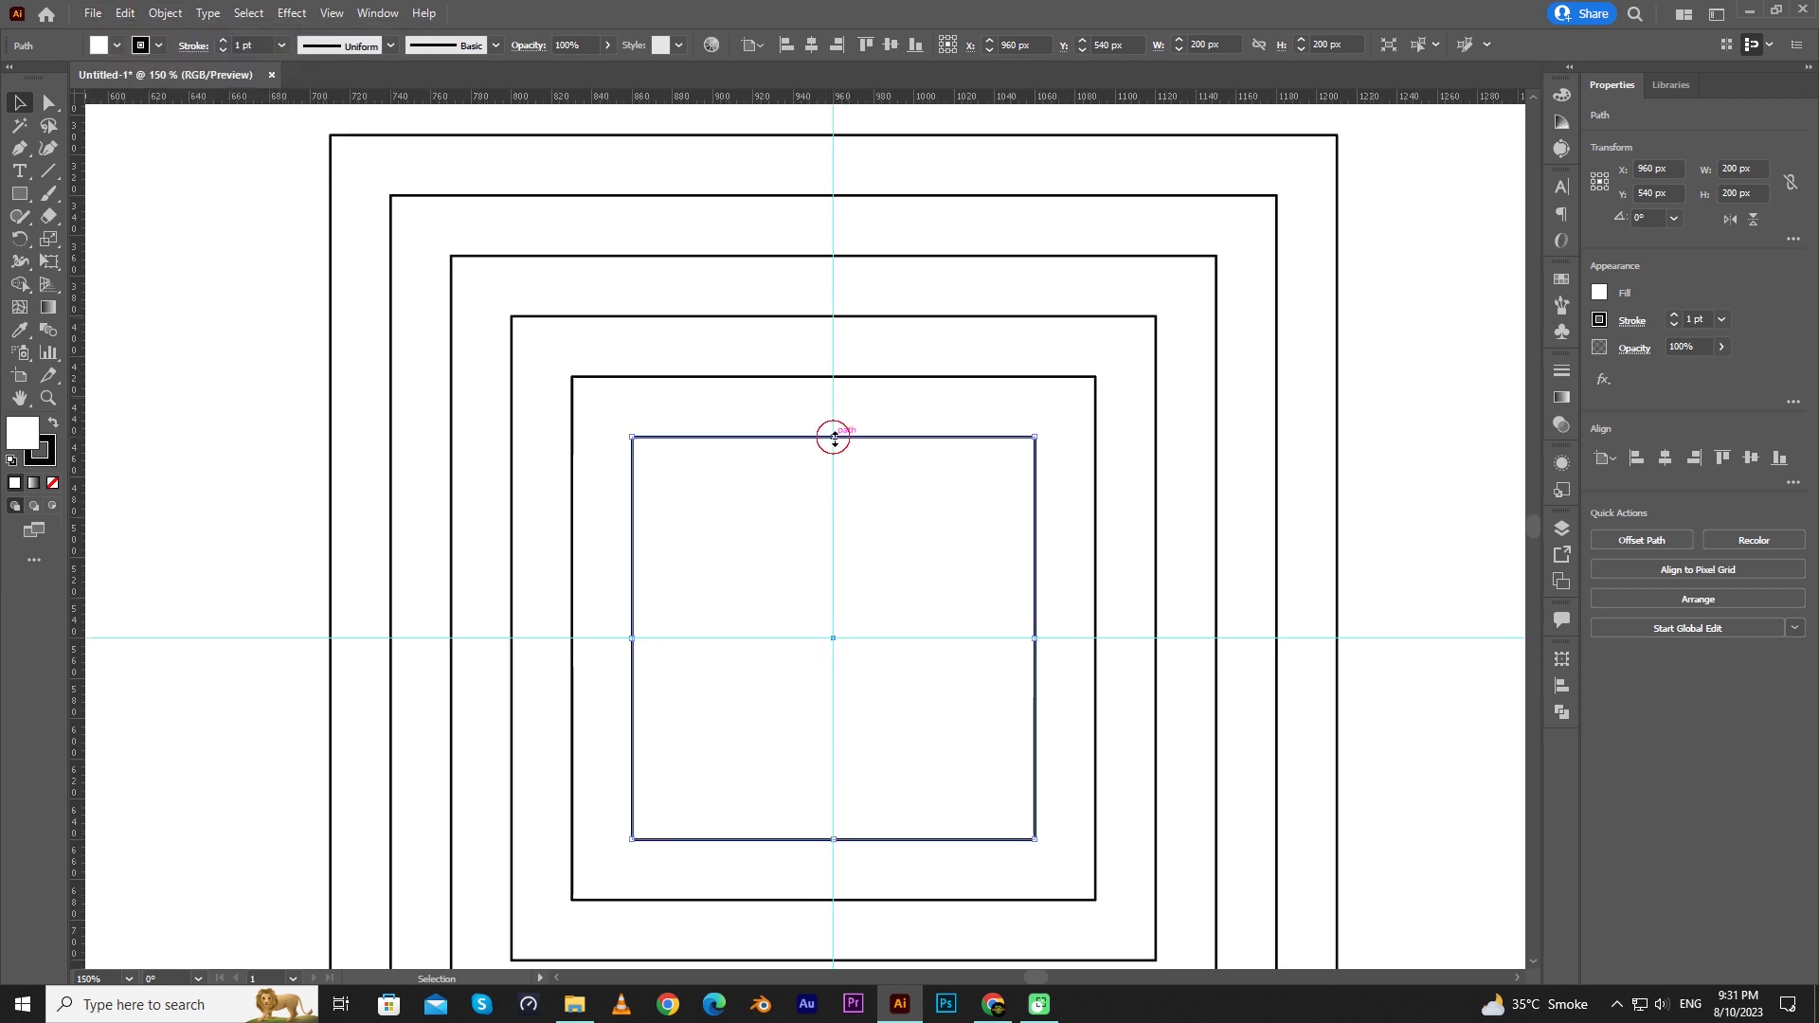
drag(833, 436, 861, 135)
drag(1035, 487, 1345, 474)
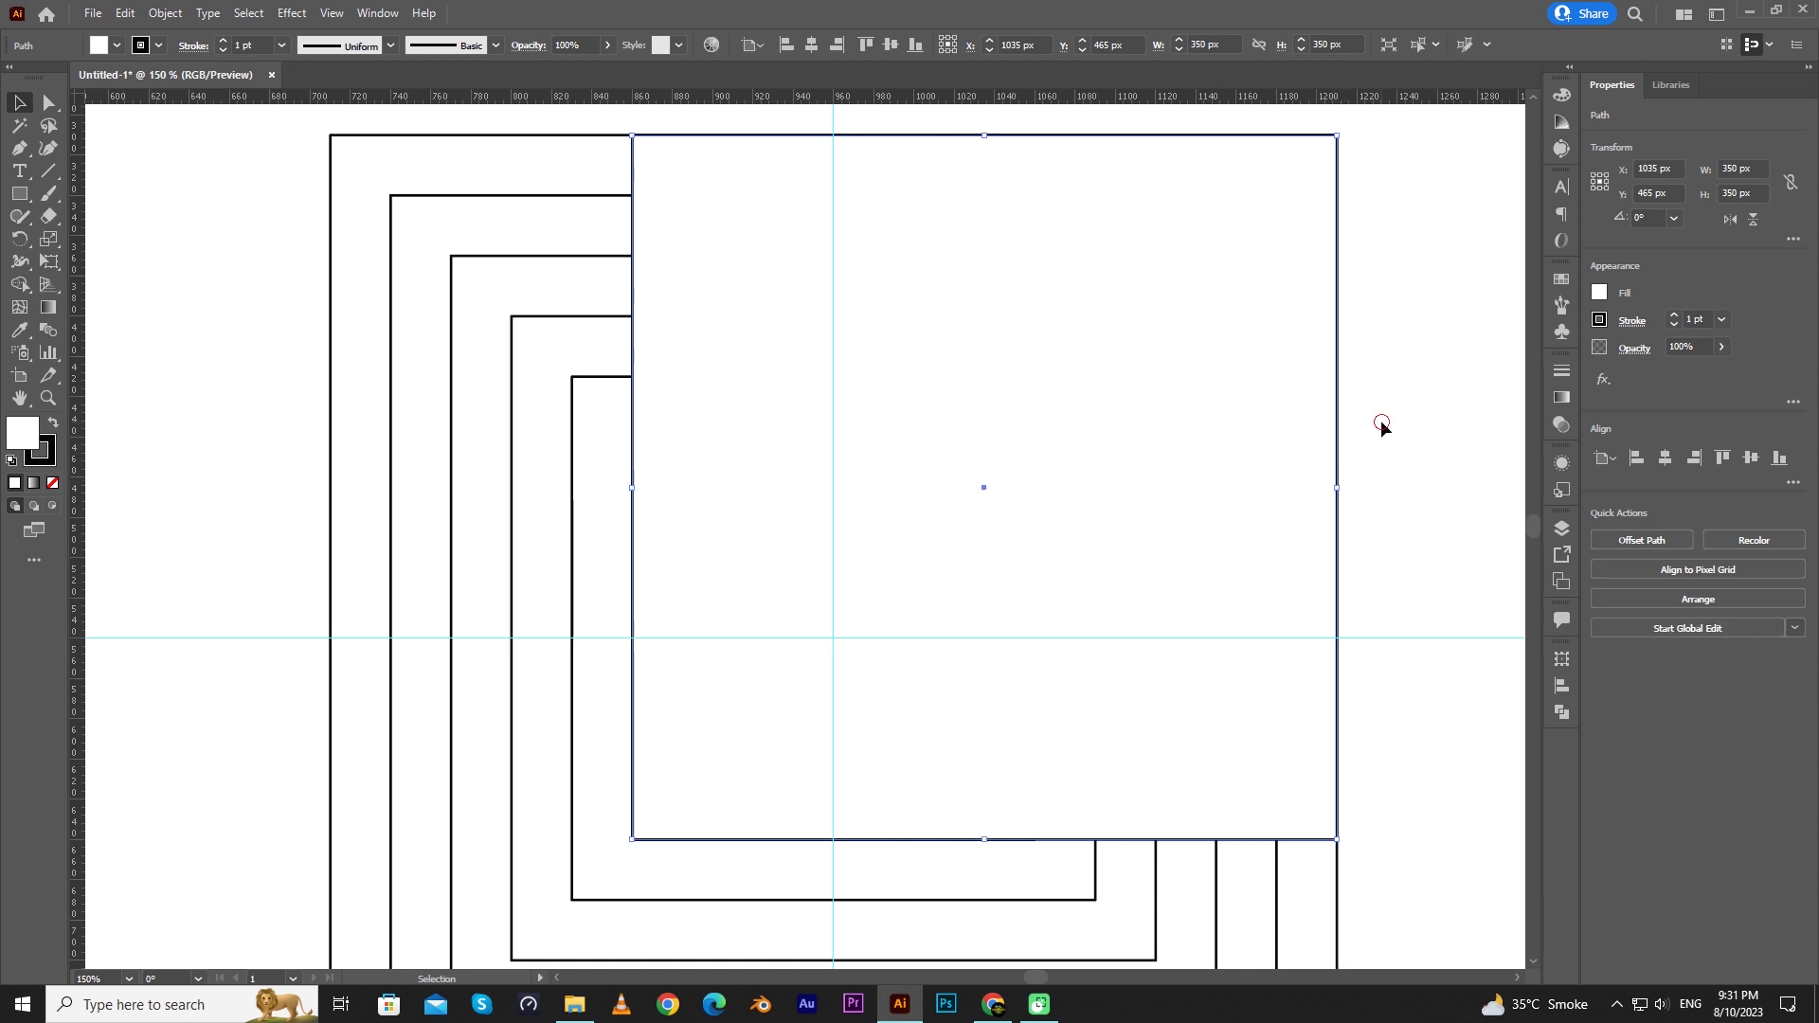
click(1356, 399)
Step: Select all the squares and set their fill to None
scroll(1349, 400, down, 1)
key(space)
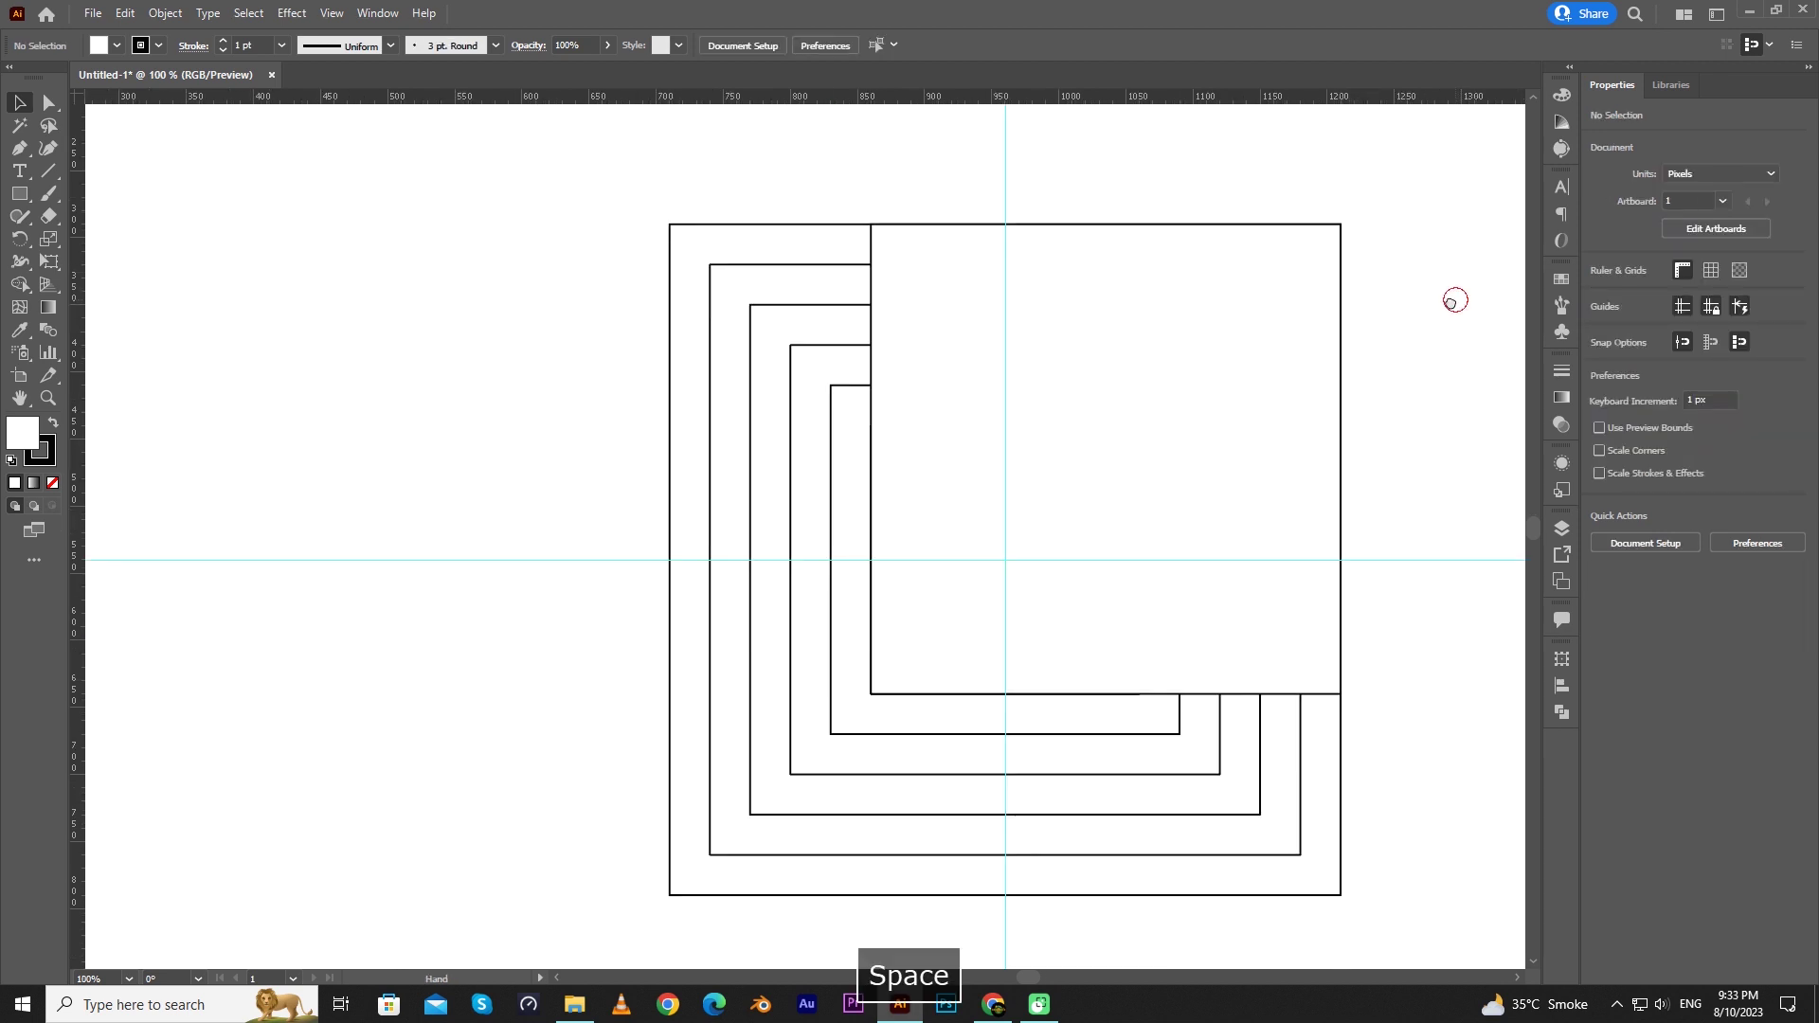
drag(1455, 290, 1325, 268)
drag(1358, 195, 536, 752)
click(116, 45)
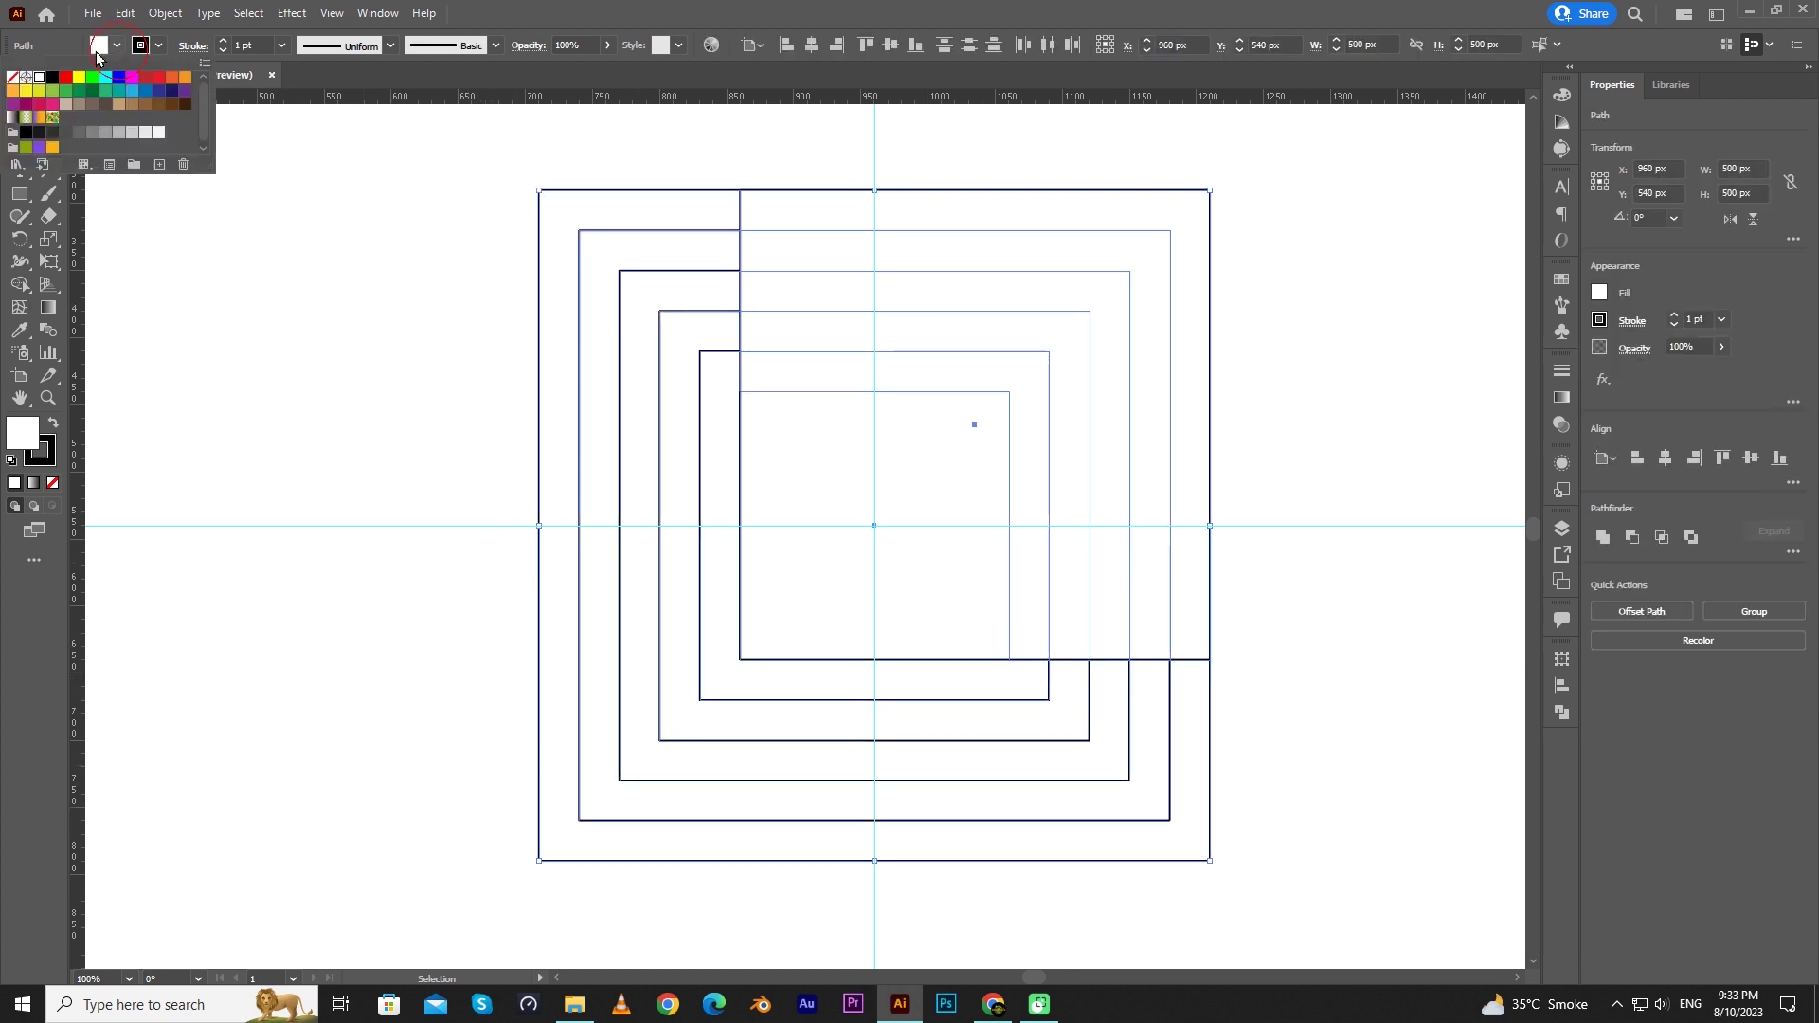
click(13, 77)
click(347, 313)
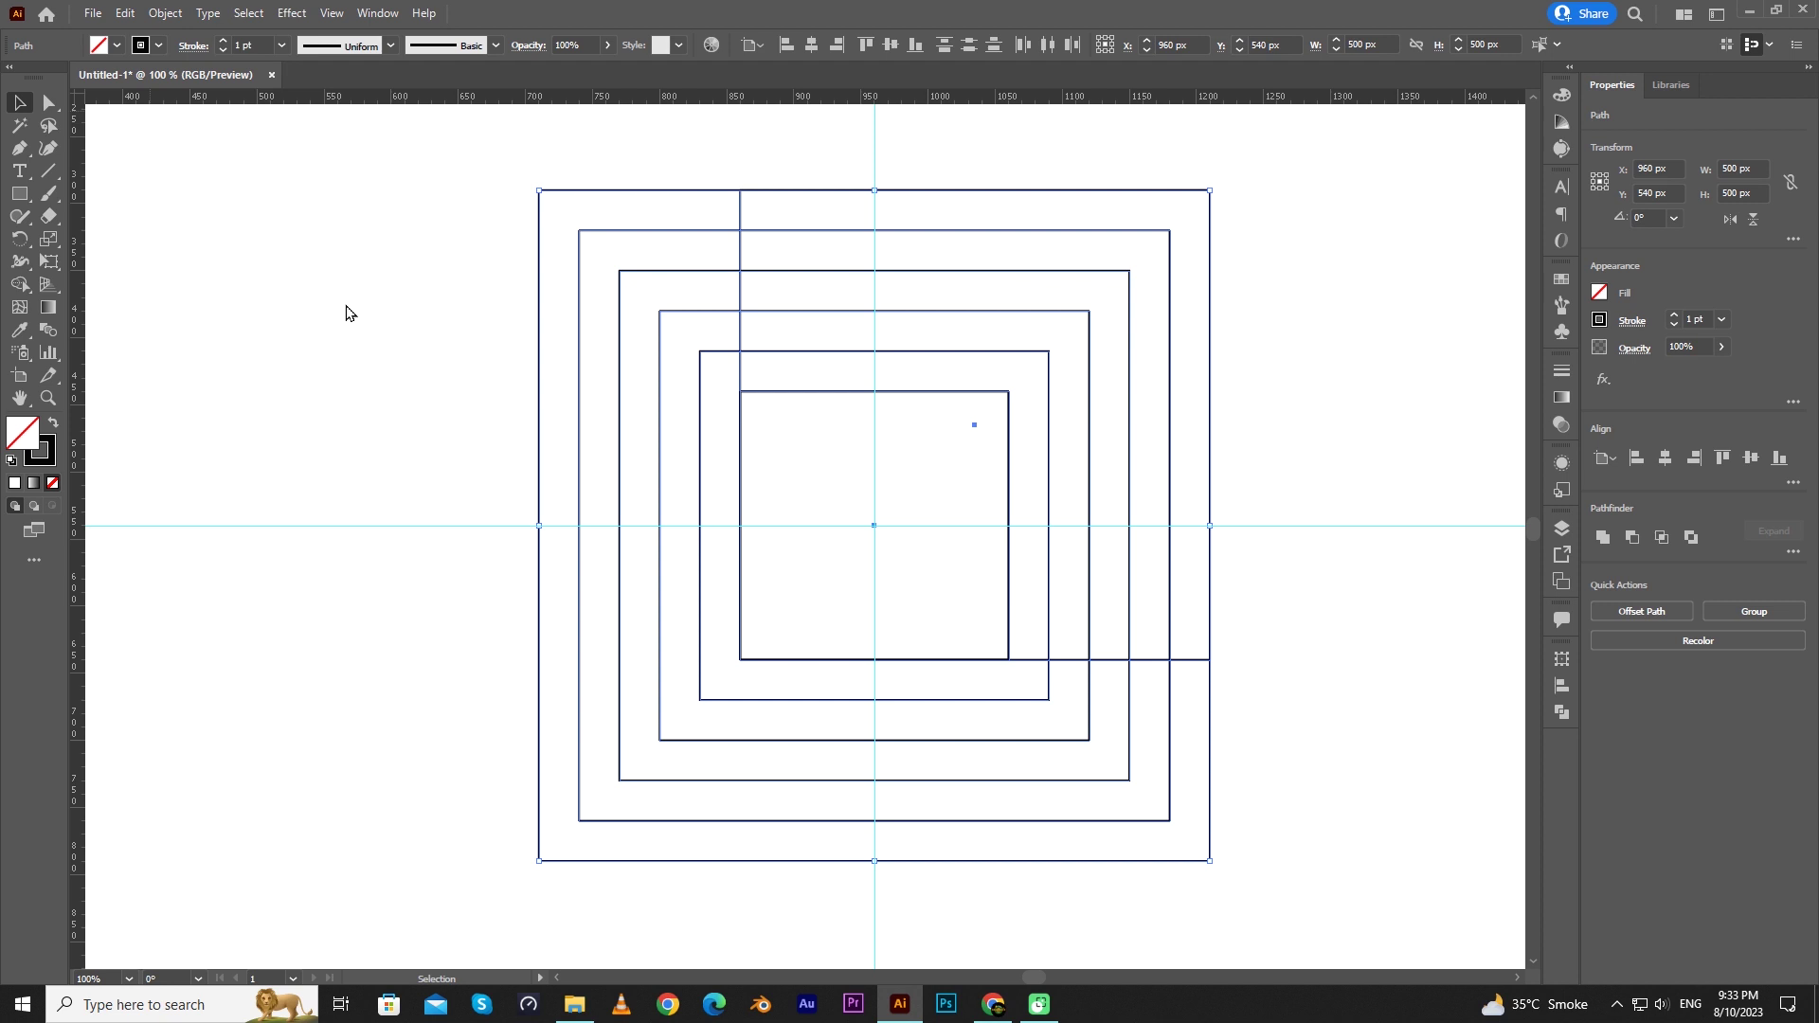
Step: Stretch the second 200 px copy up to the outer square's top edge, making it 350 px tall
scroll(833, 400, up, 3)
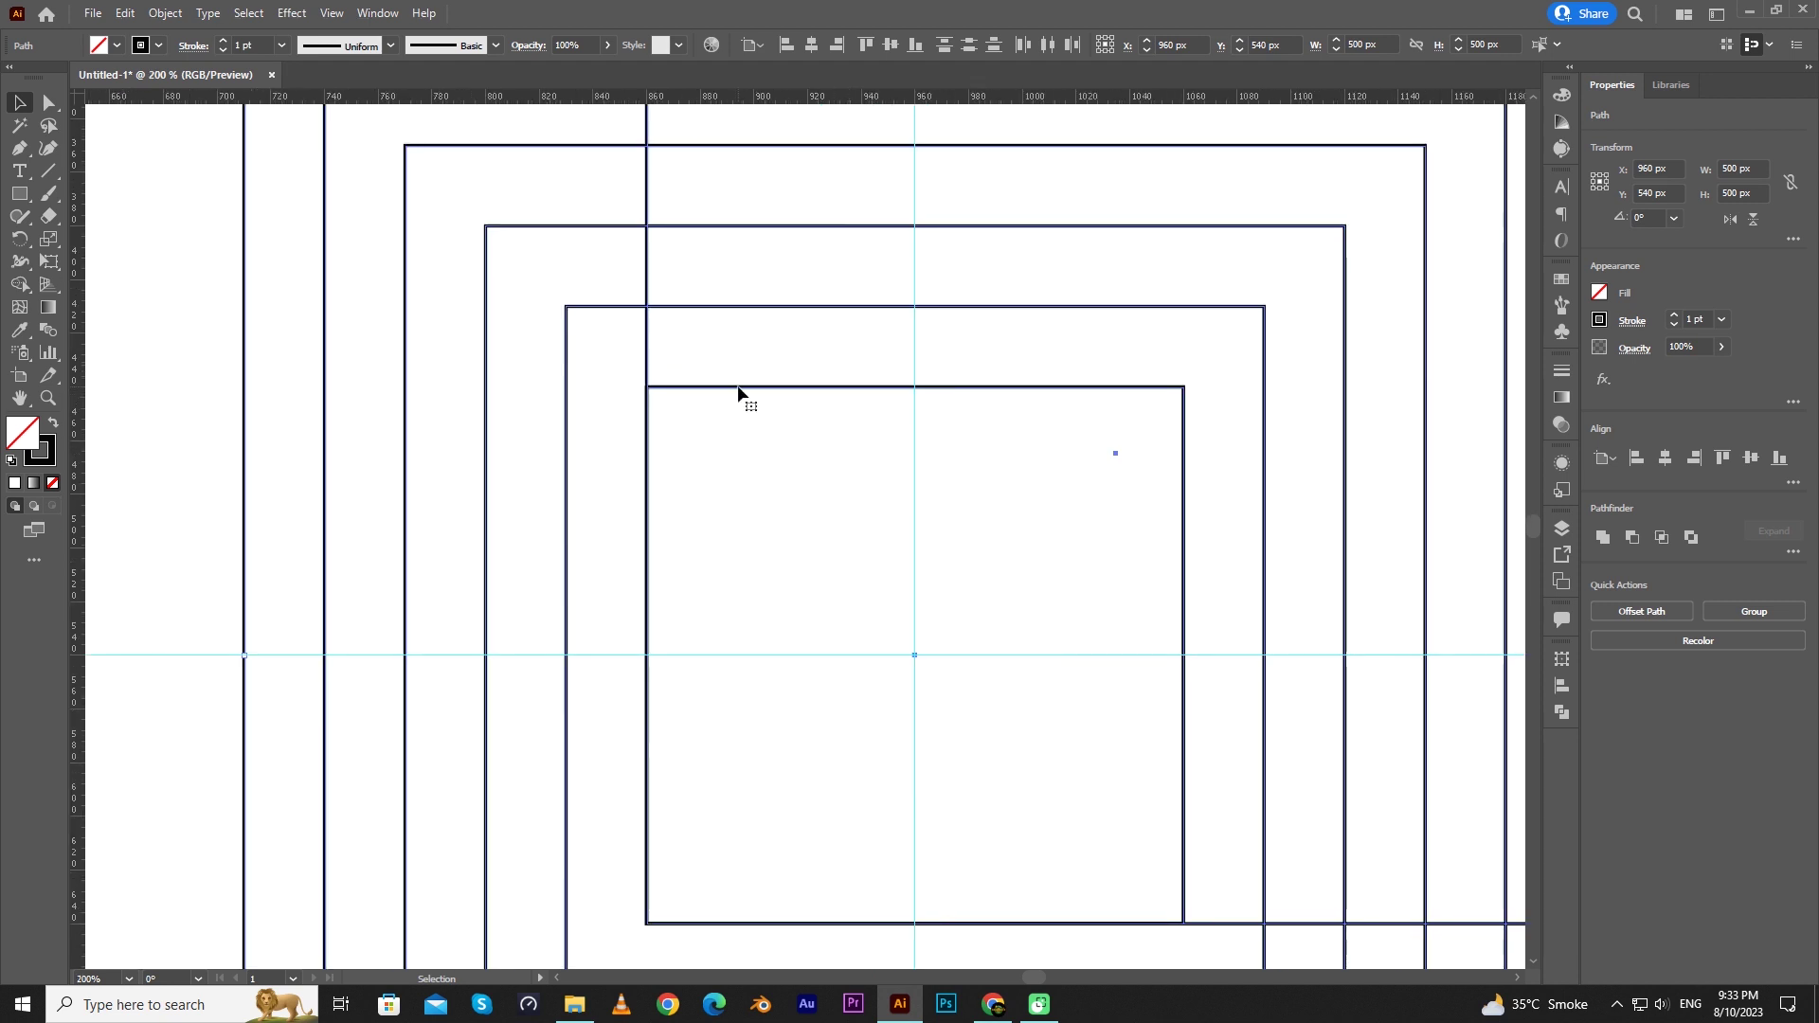
scroll(737, 405, down, 2)
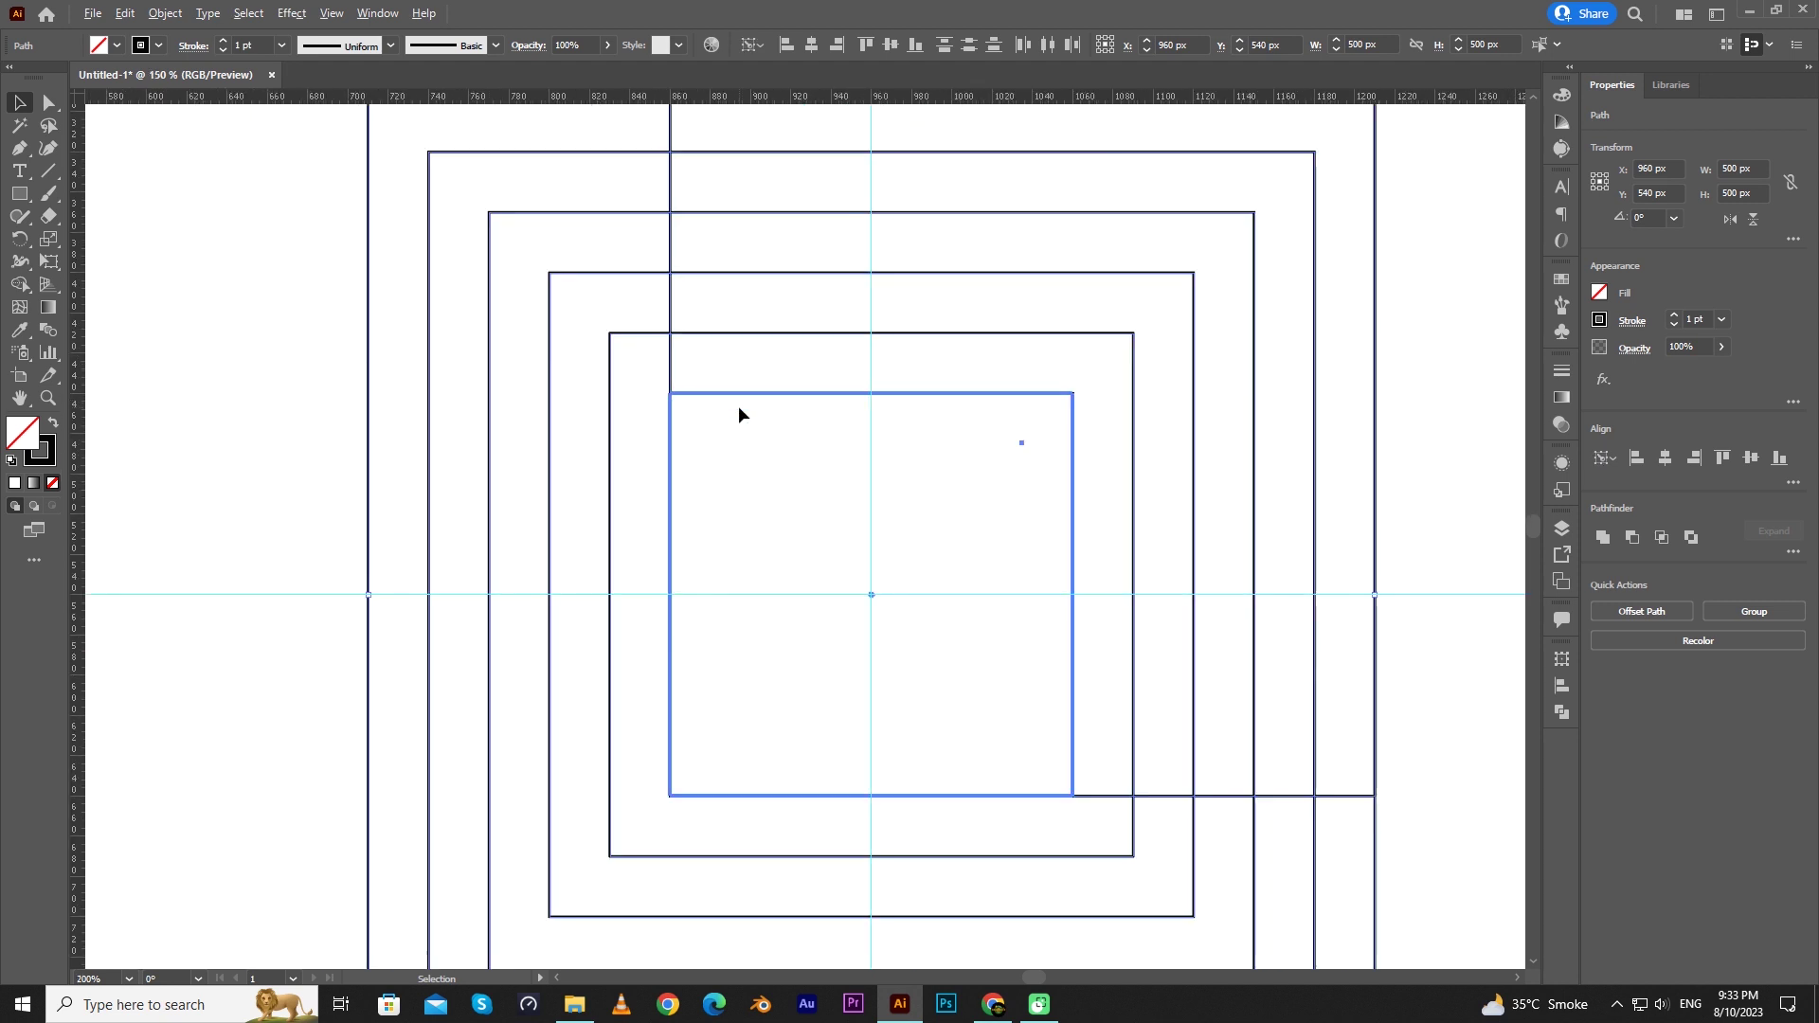
click(834, 402)
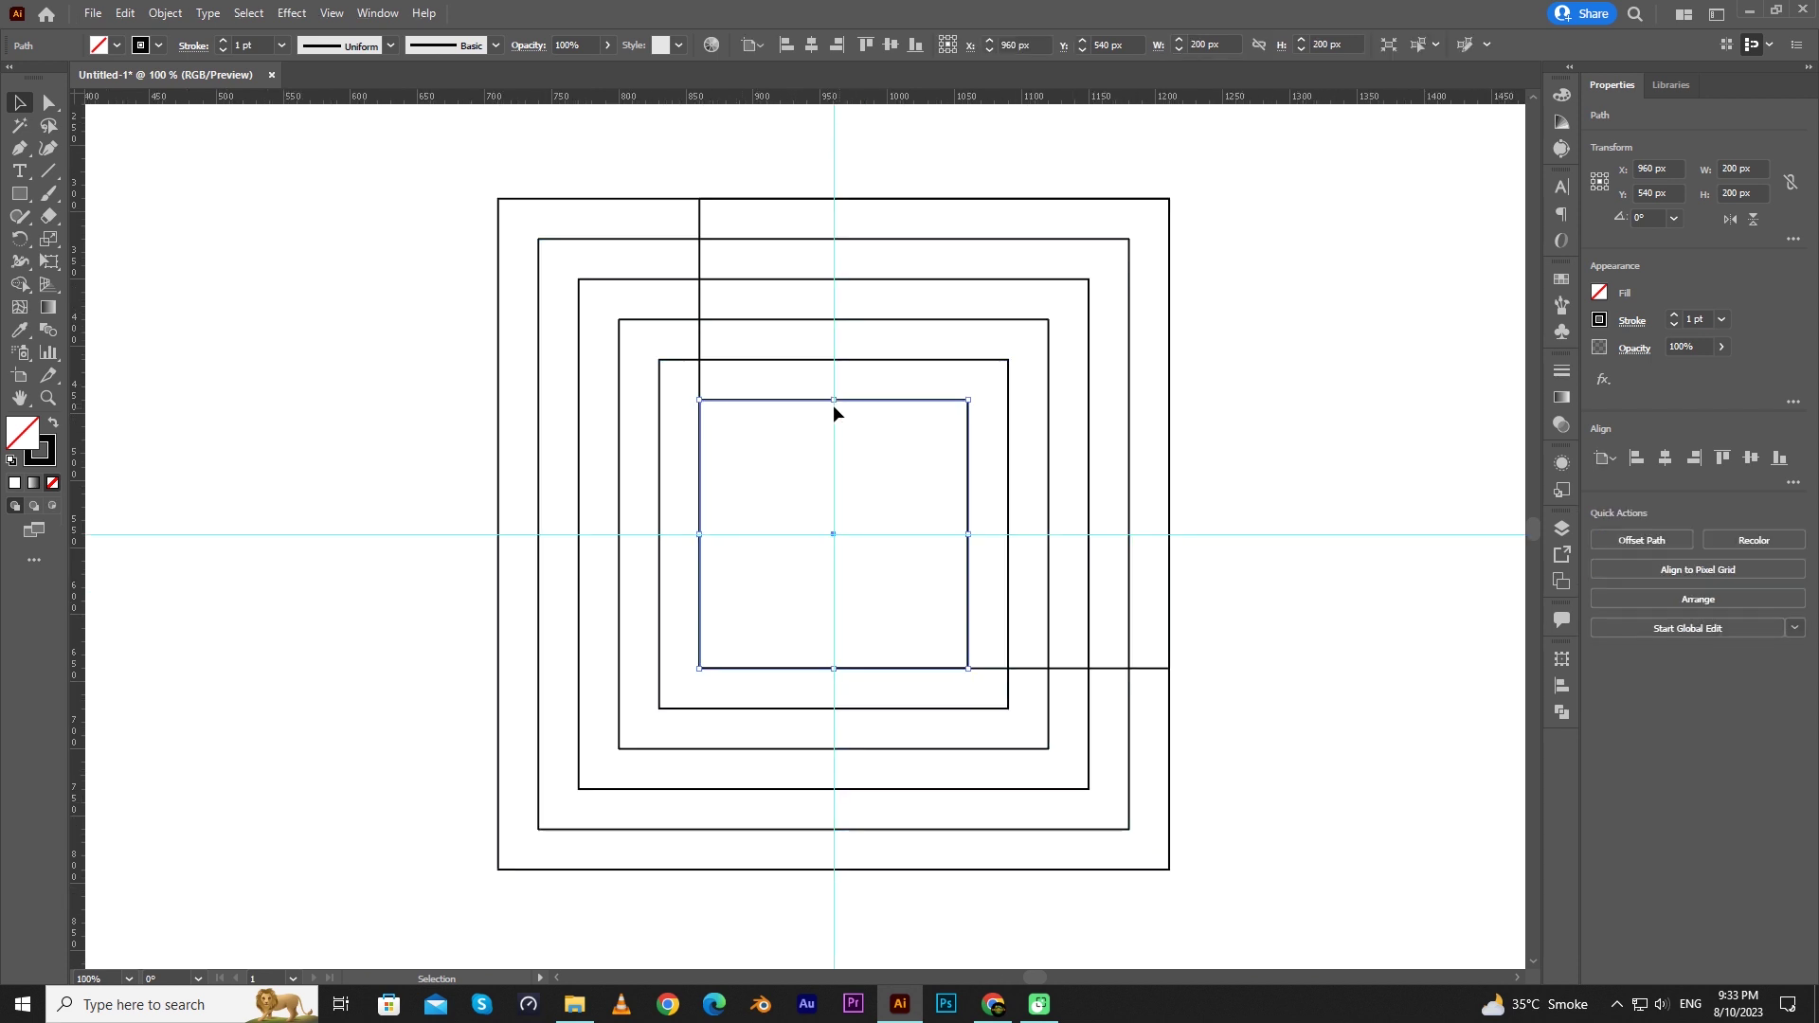
drag(833, 400, 851, 201)
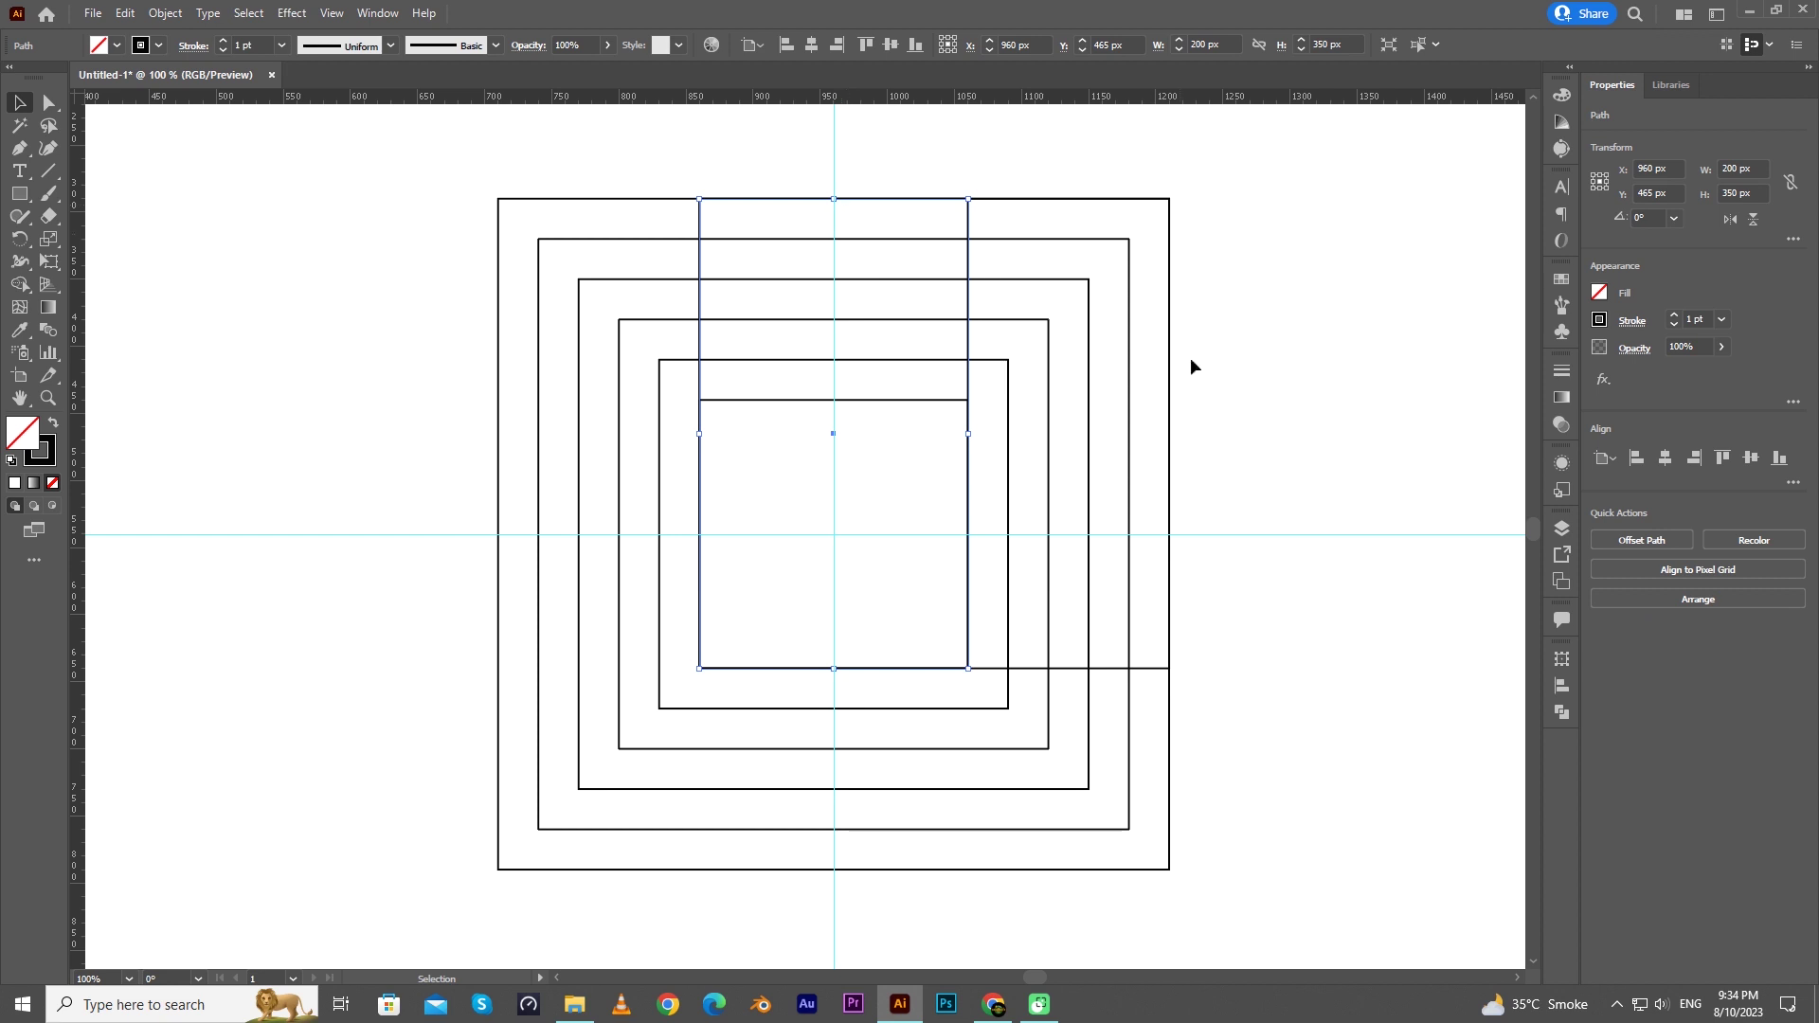
click(1249, 433)
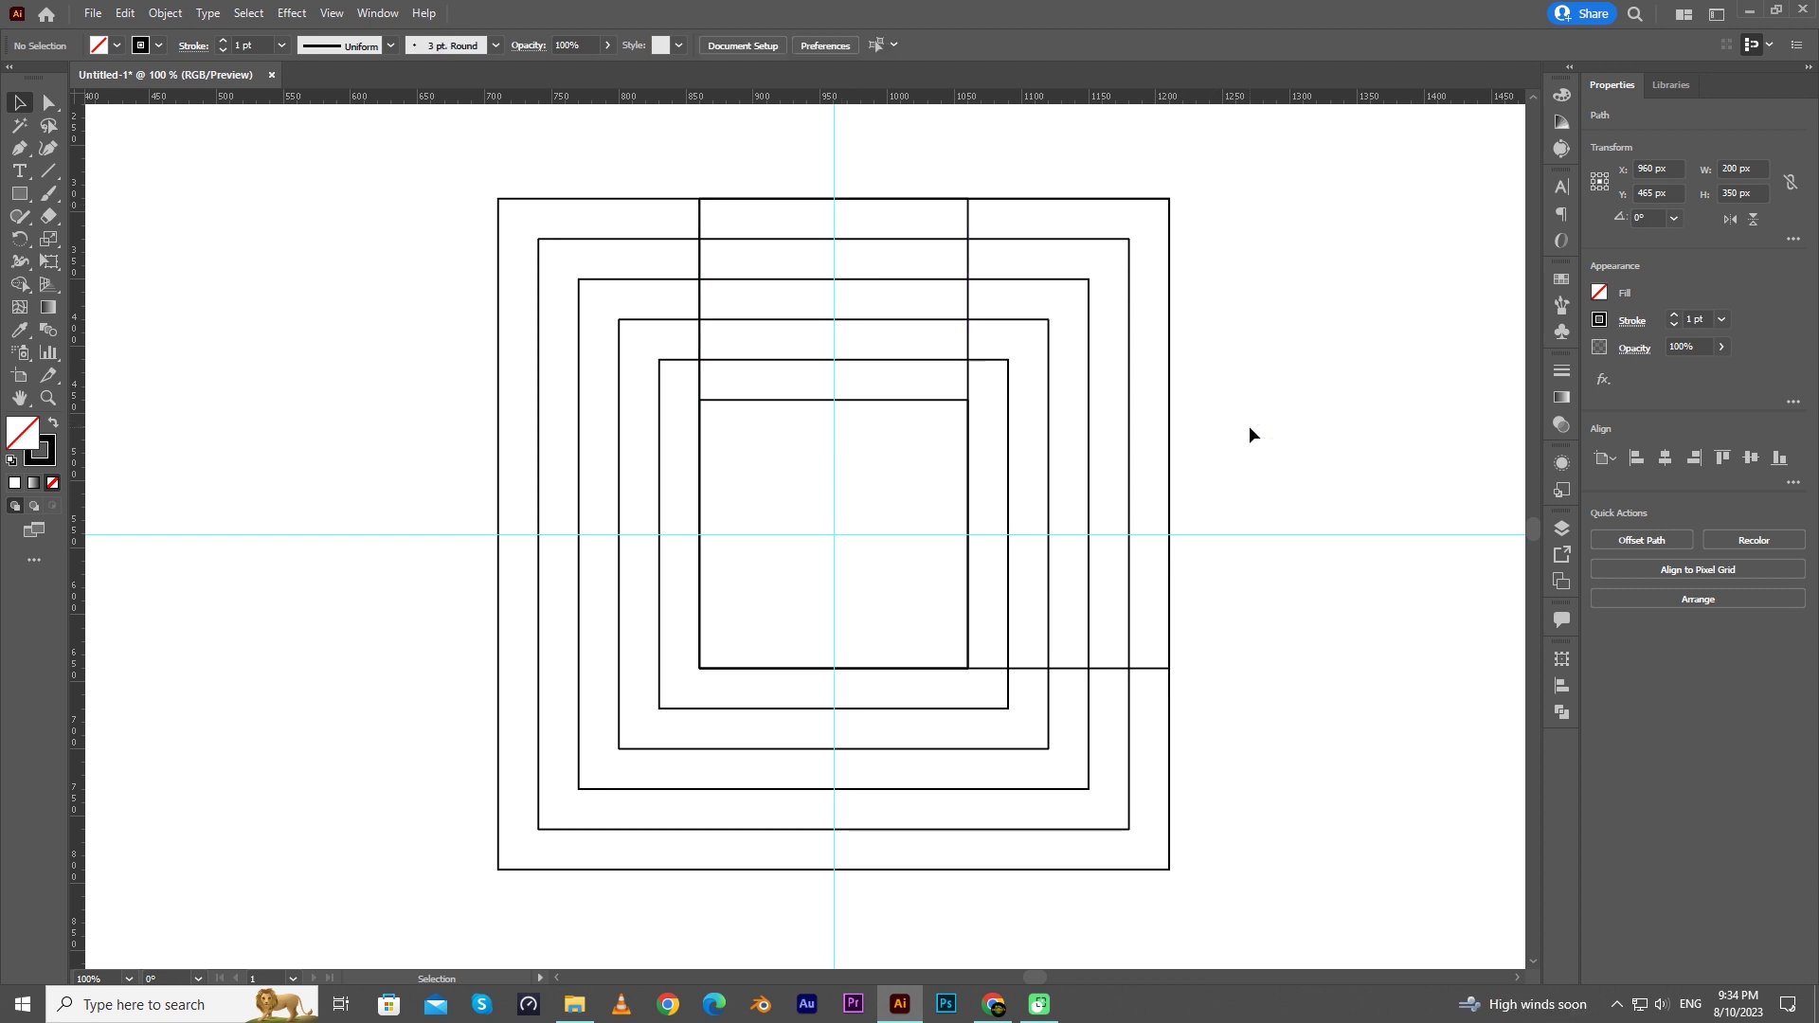
Step: Paste a copy of the 260 px square in front and stretch it up to the outer square's top edge, 380 px tall
click(1008, 448)
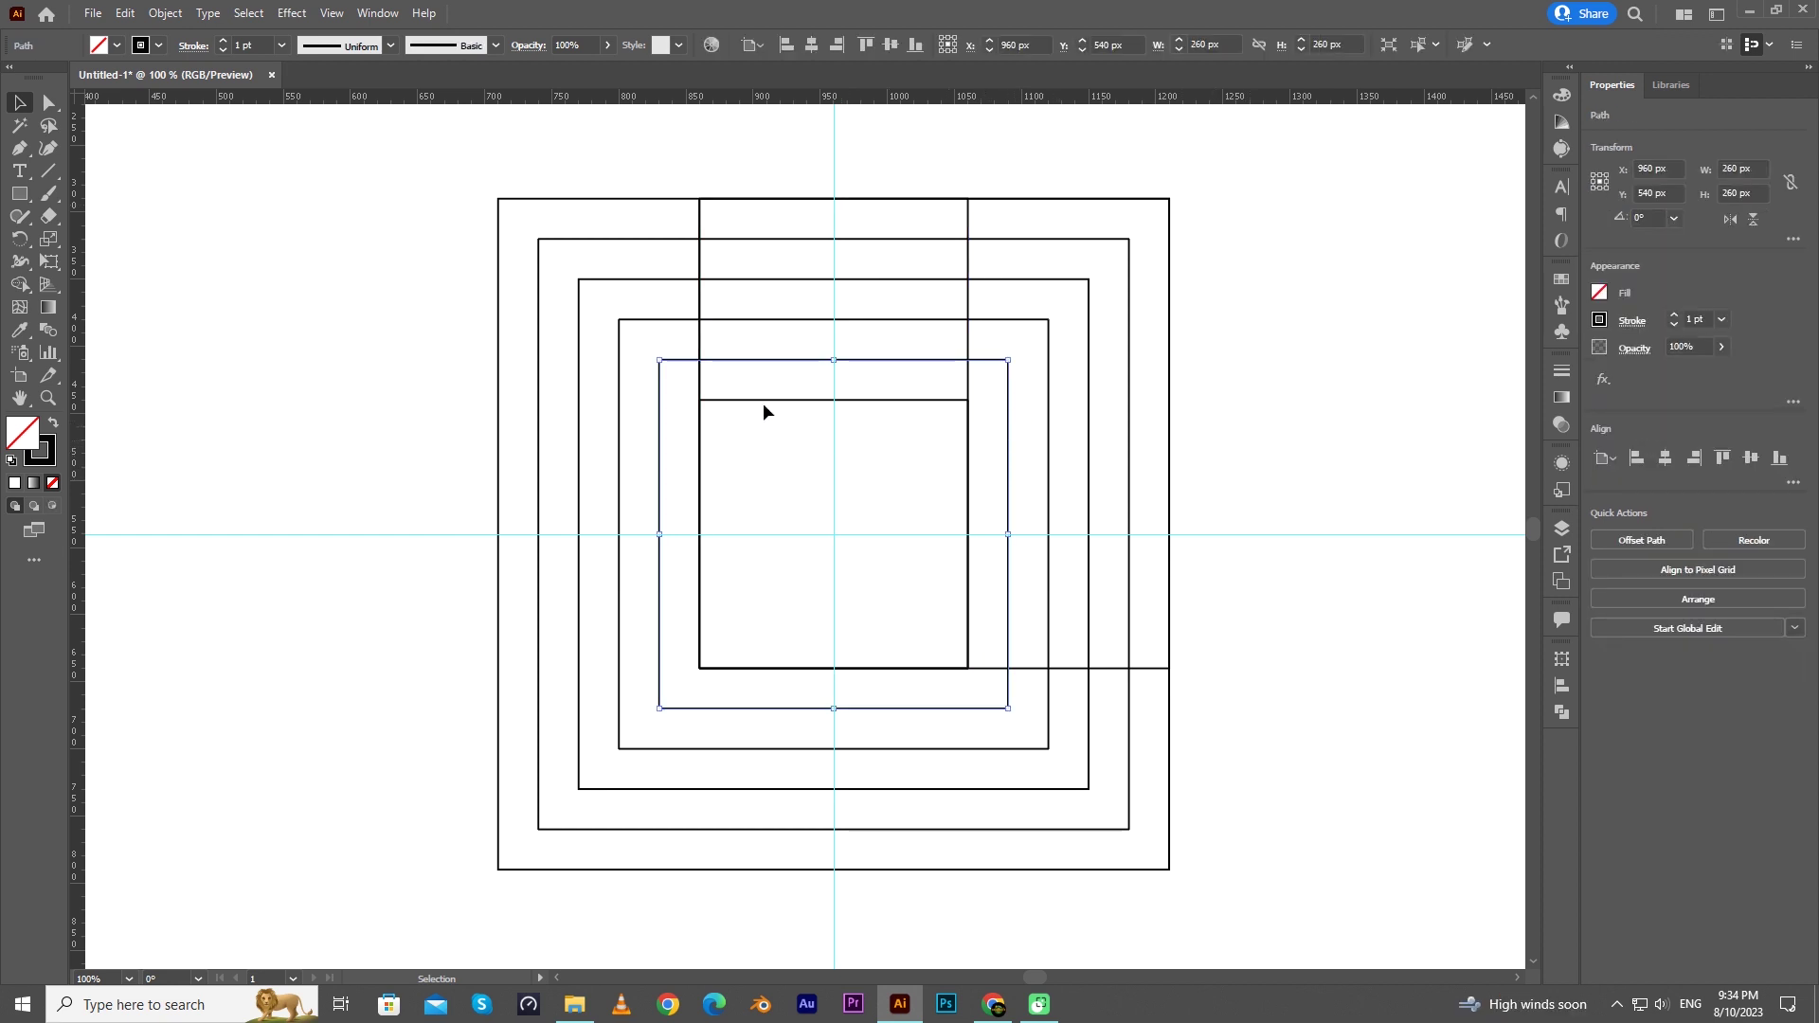
click(164, 13)
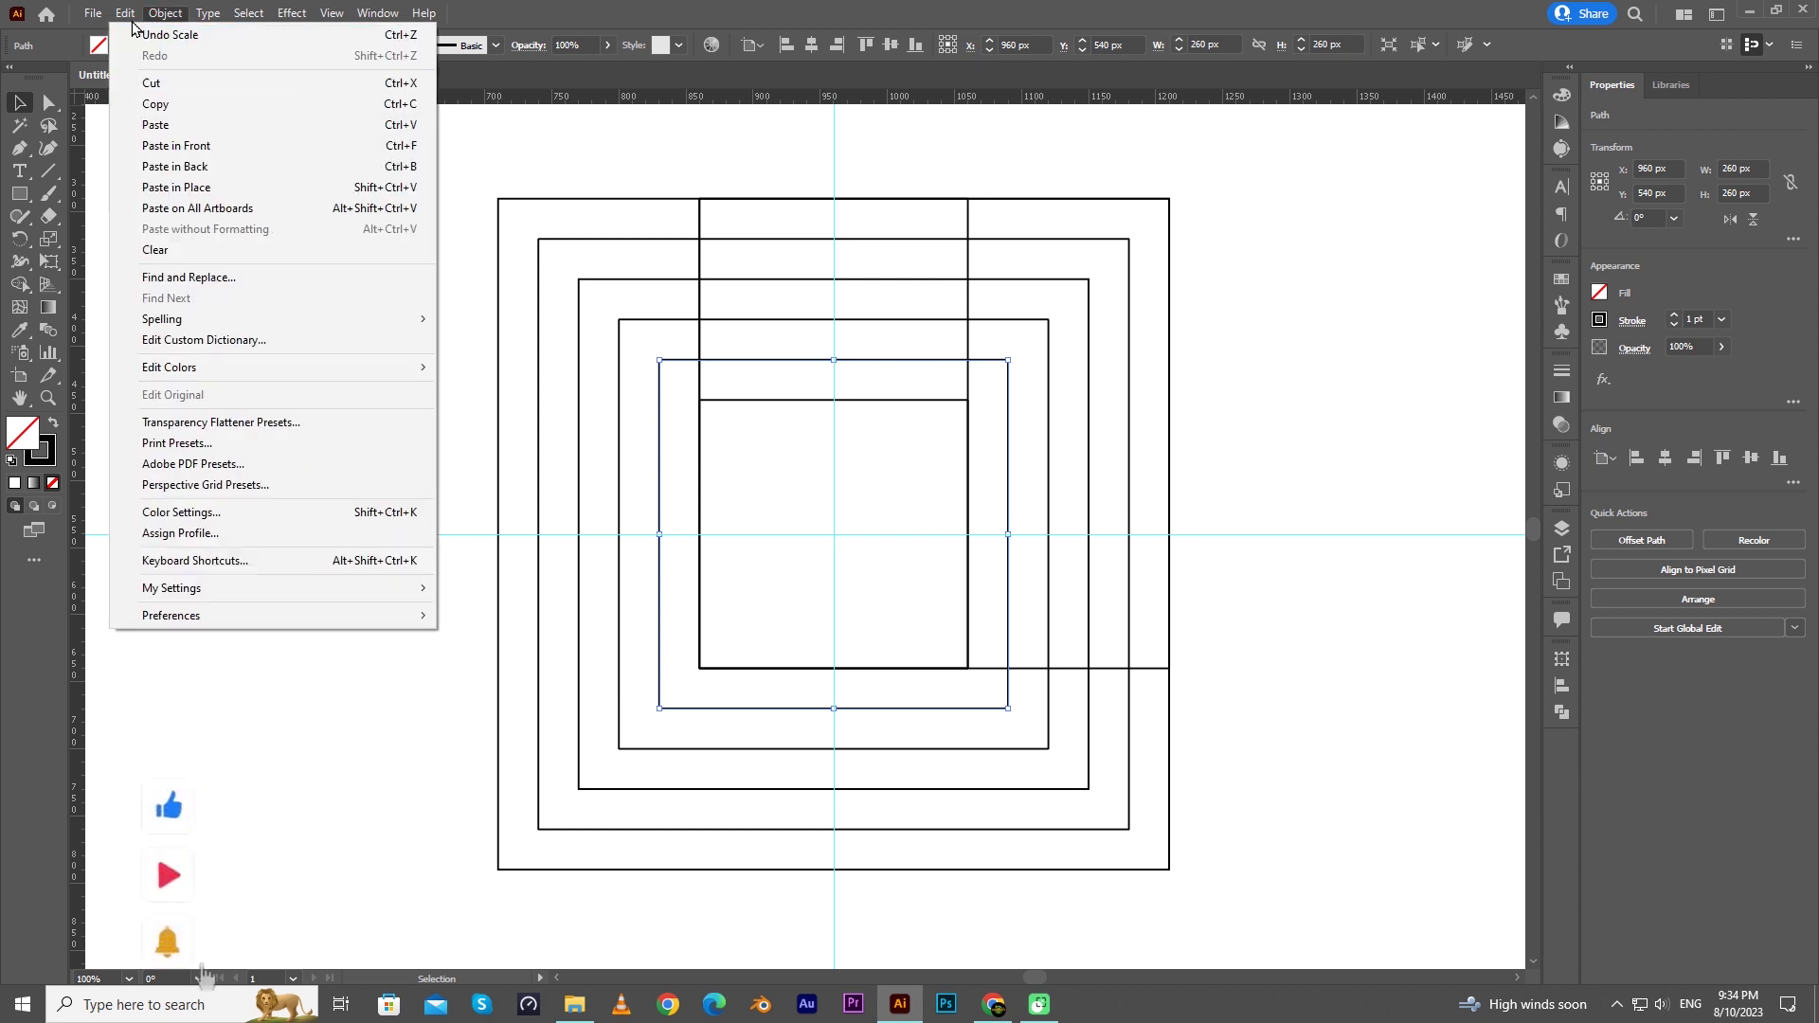
click(129, 15)
click(129, 15)
click(202, 123)
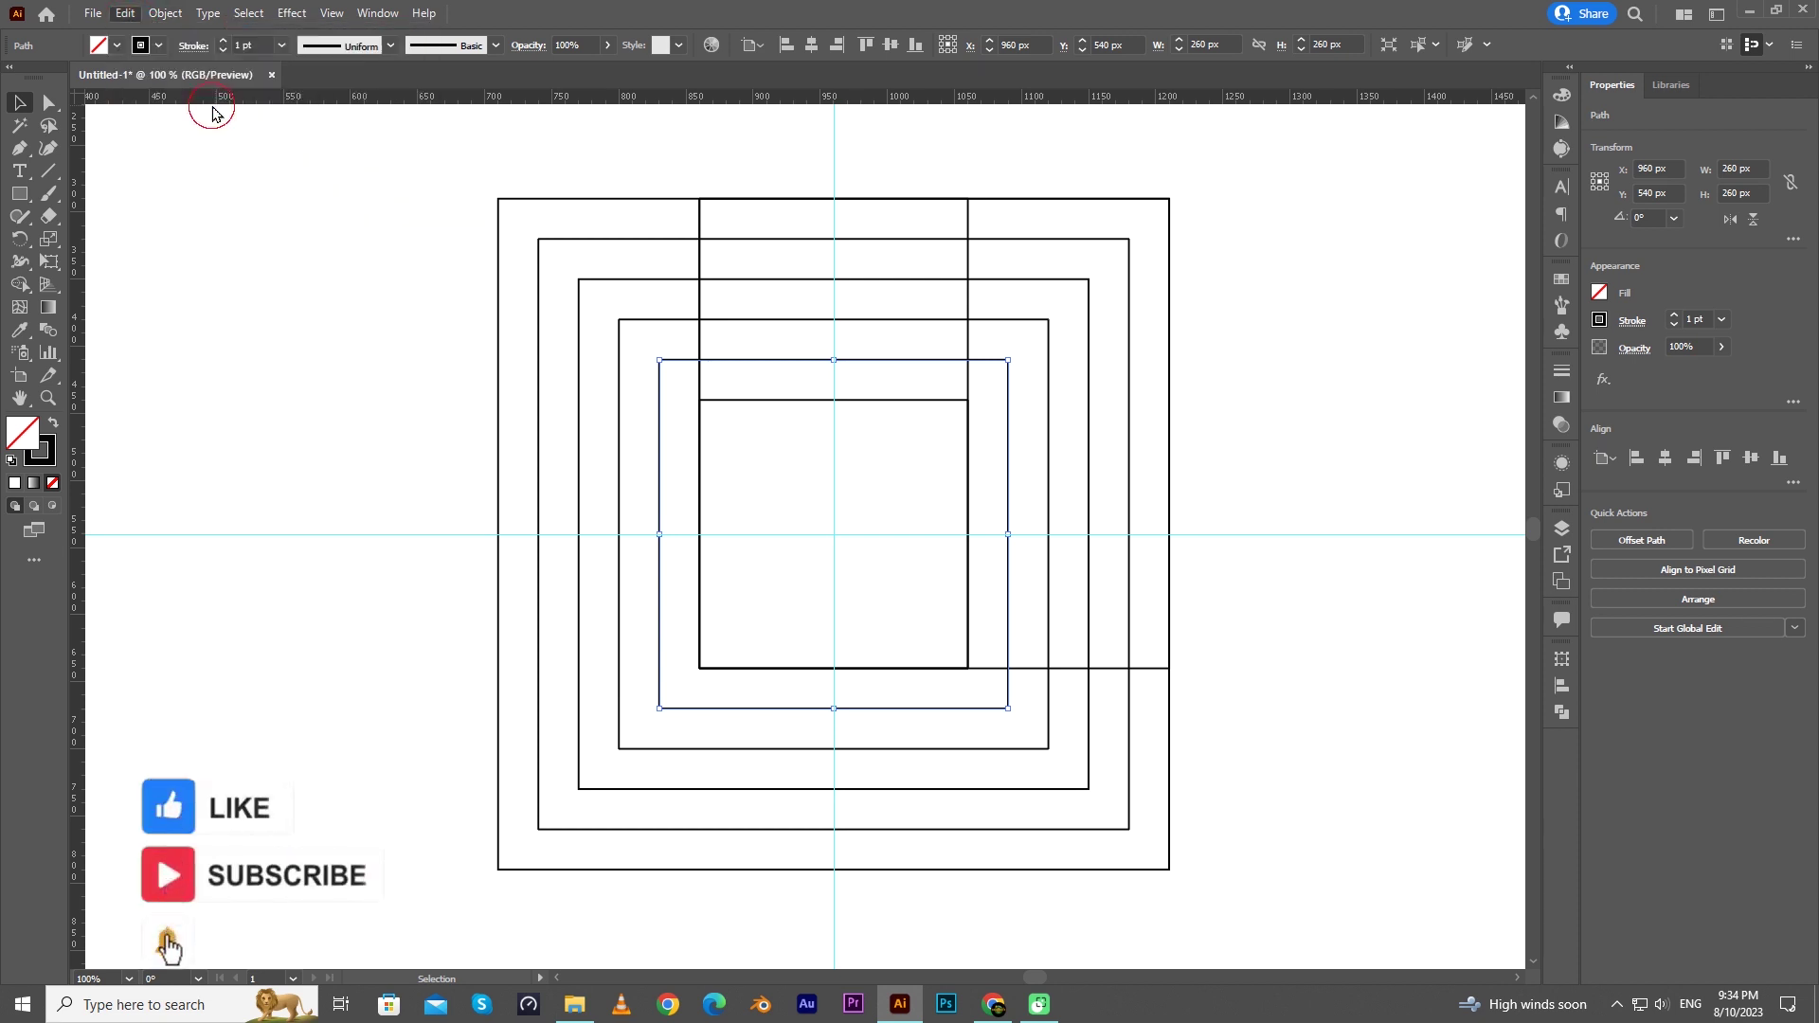
click(125, 13)
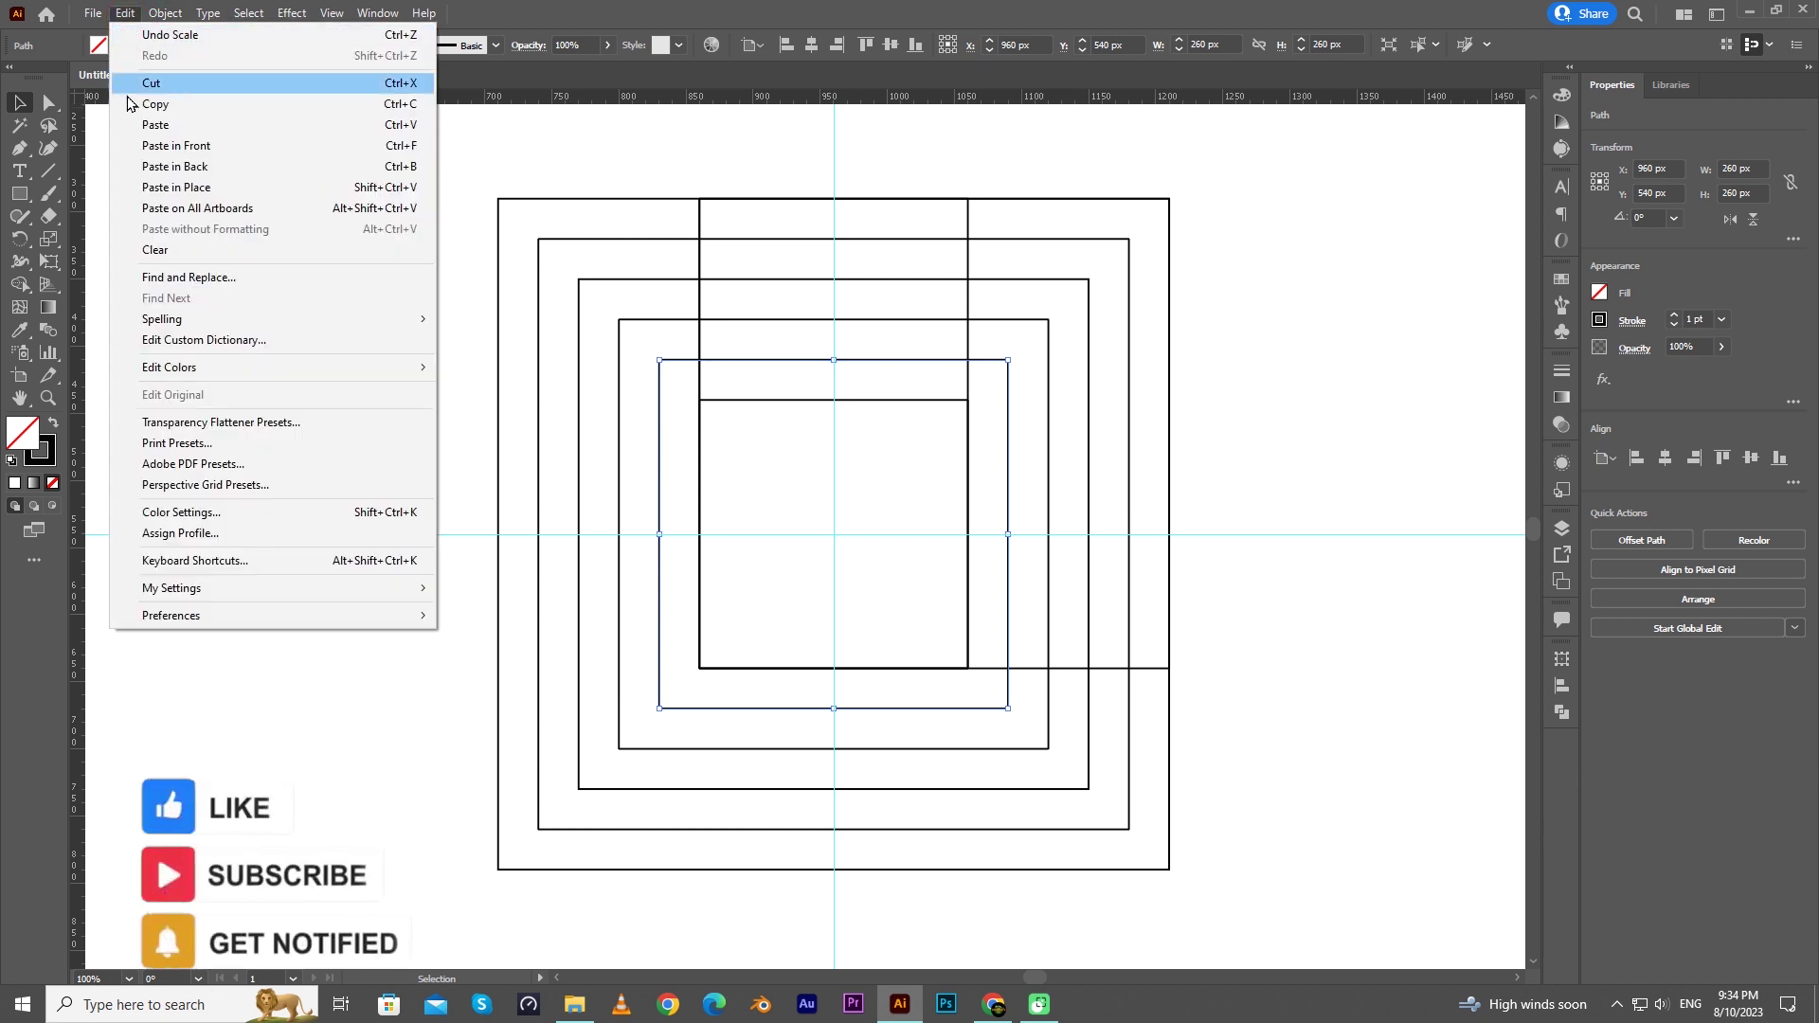
click(152, 149)
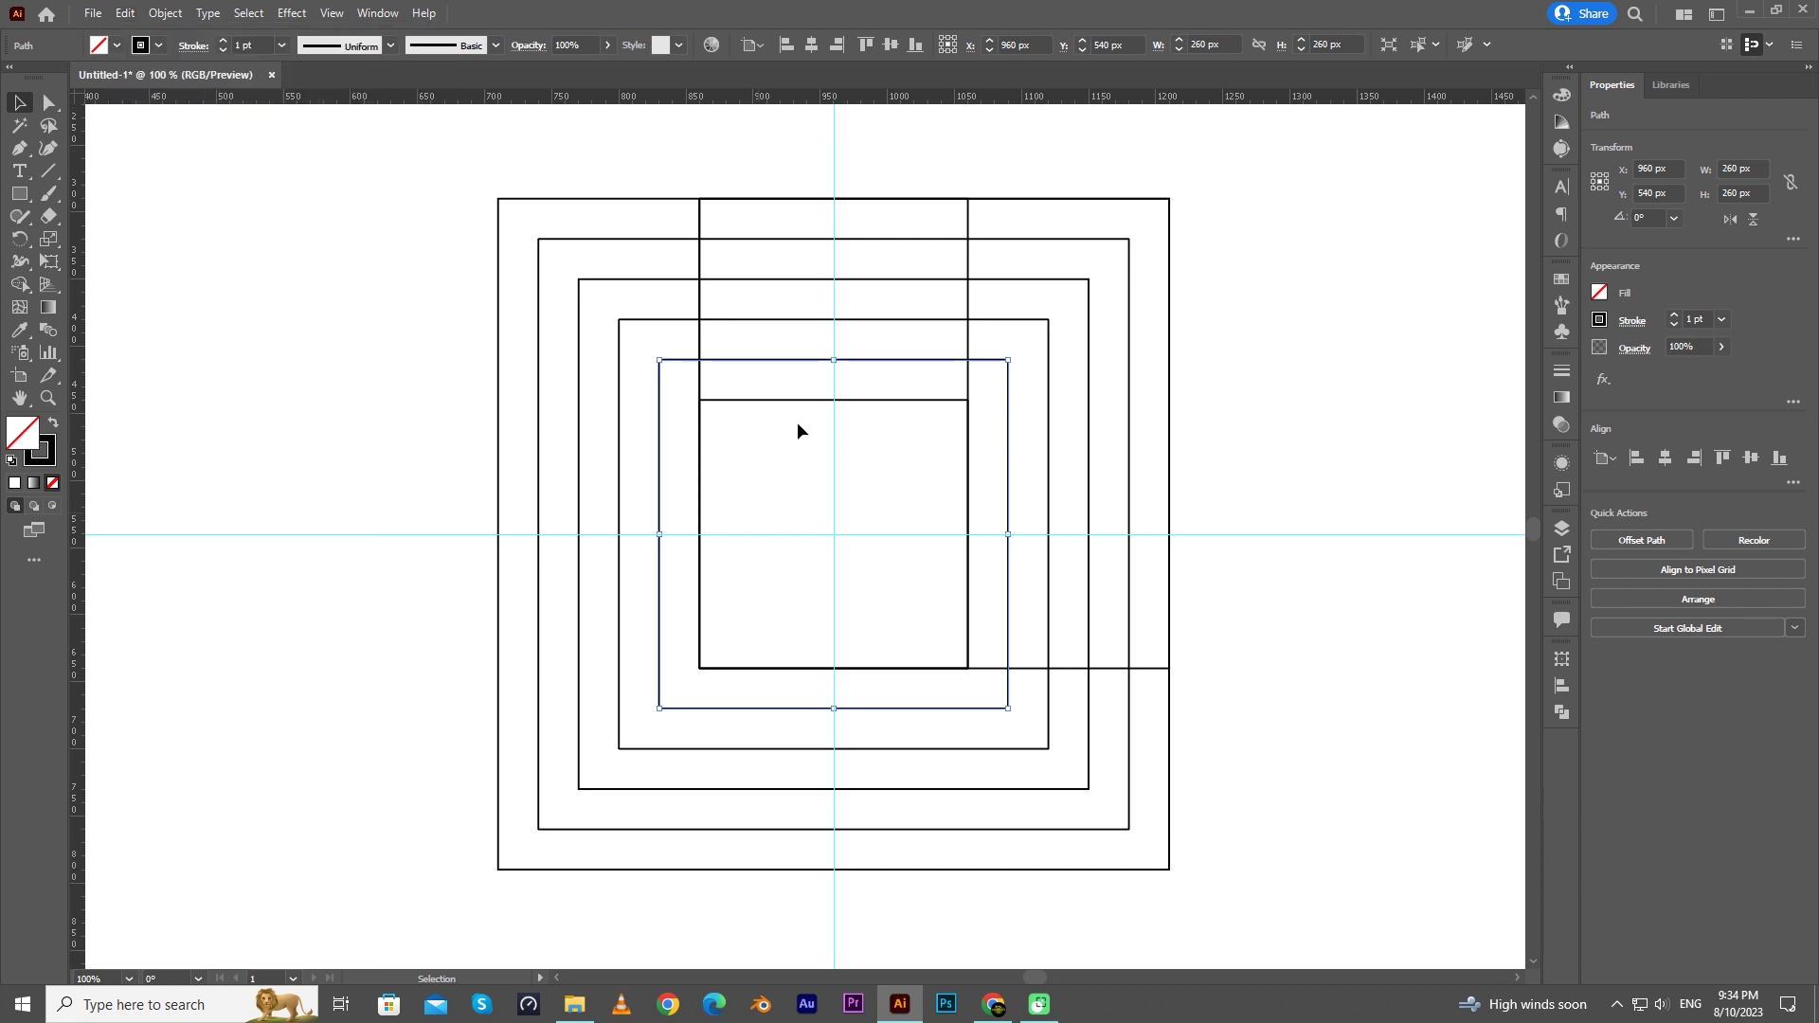
drag(834, 358, 855, 197)
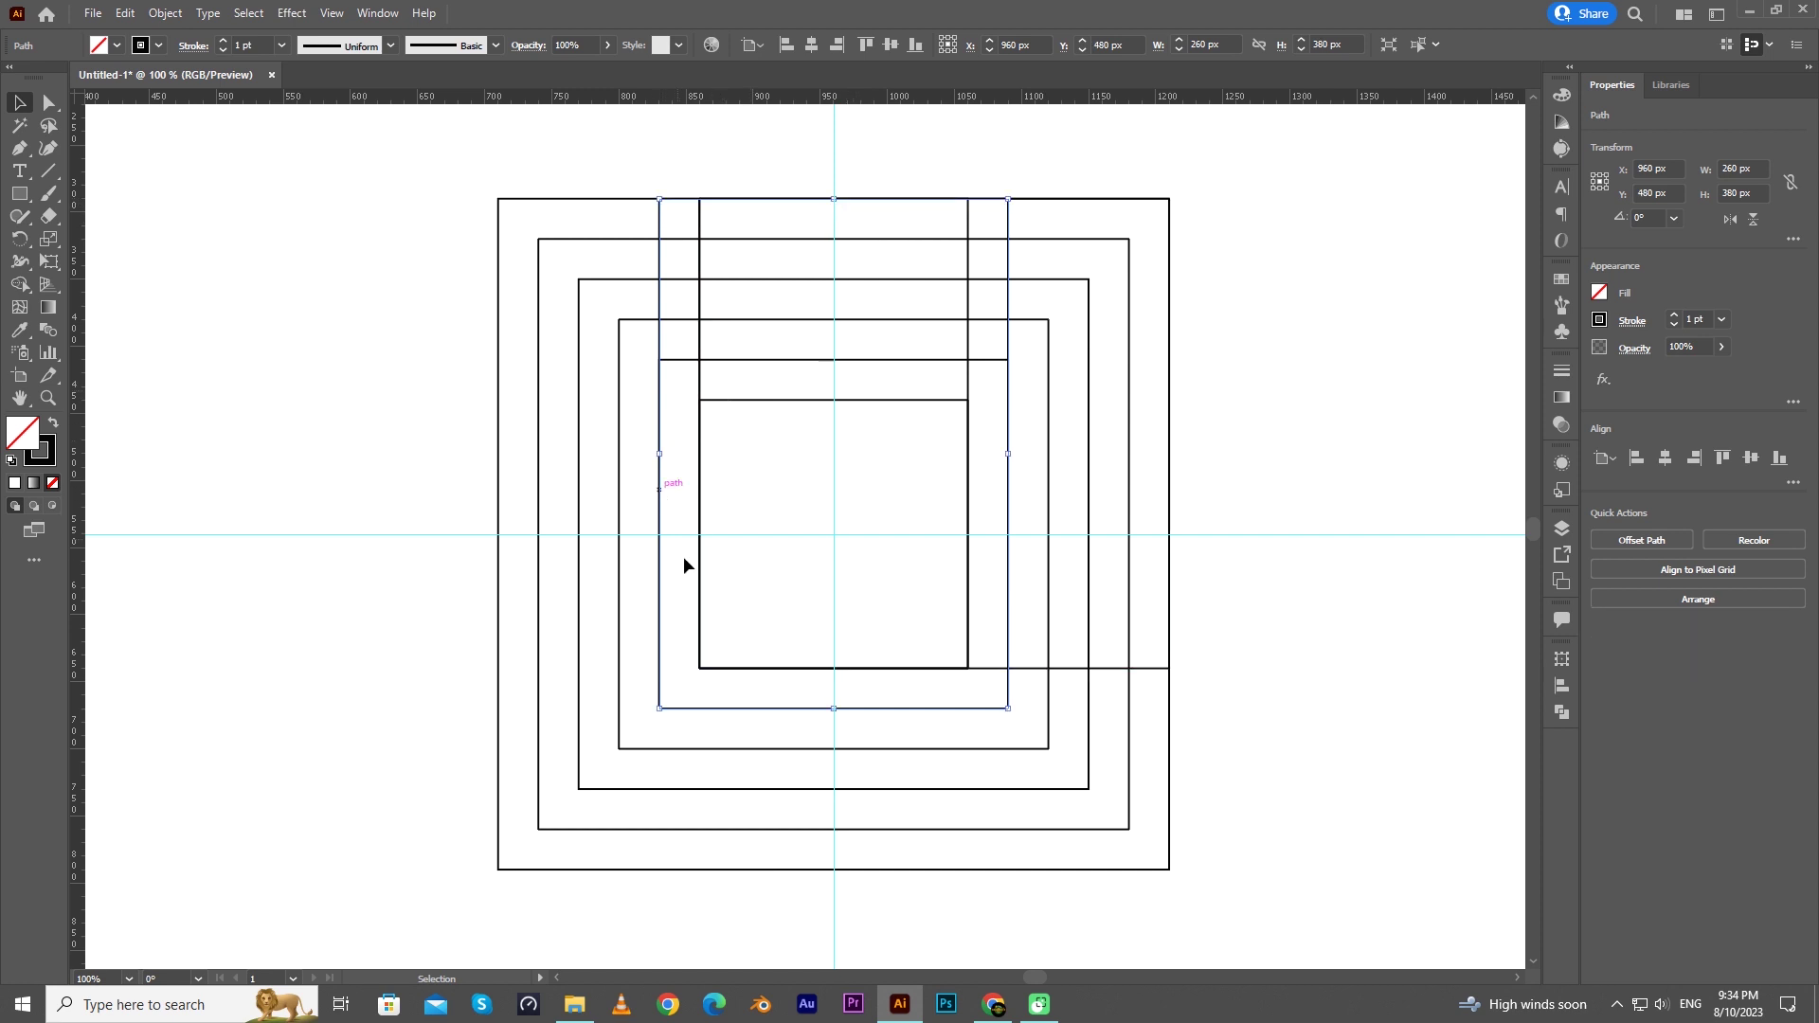
Step: Paste another copy of the 260 px square in front and stretch it up to the second-largest square's top edge, 350 px tall
click(722, 360)
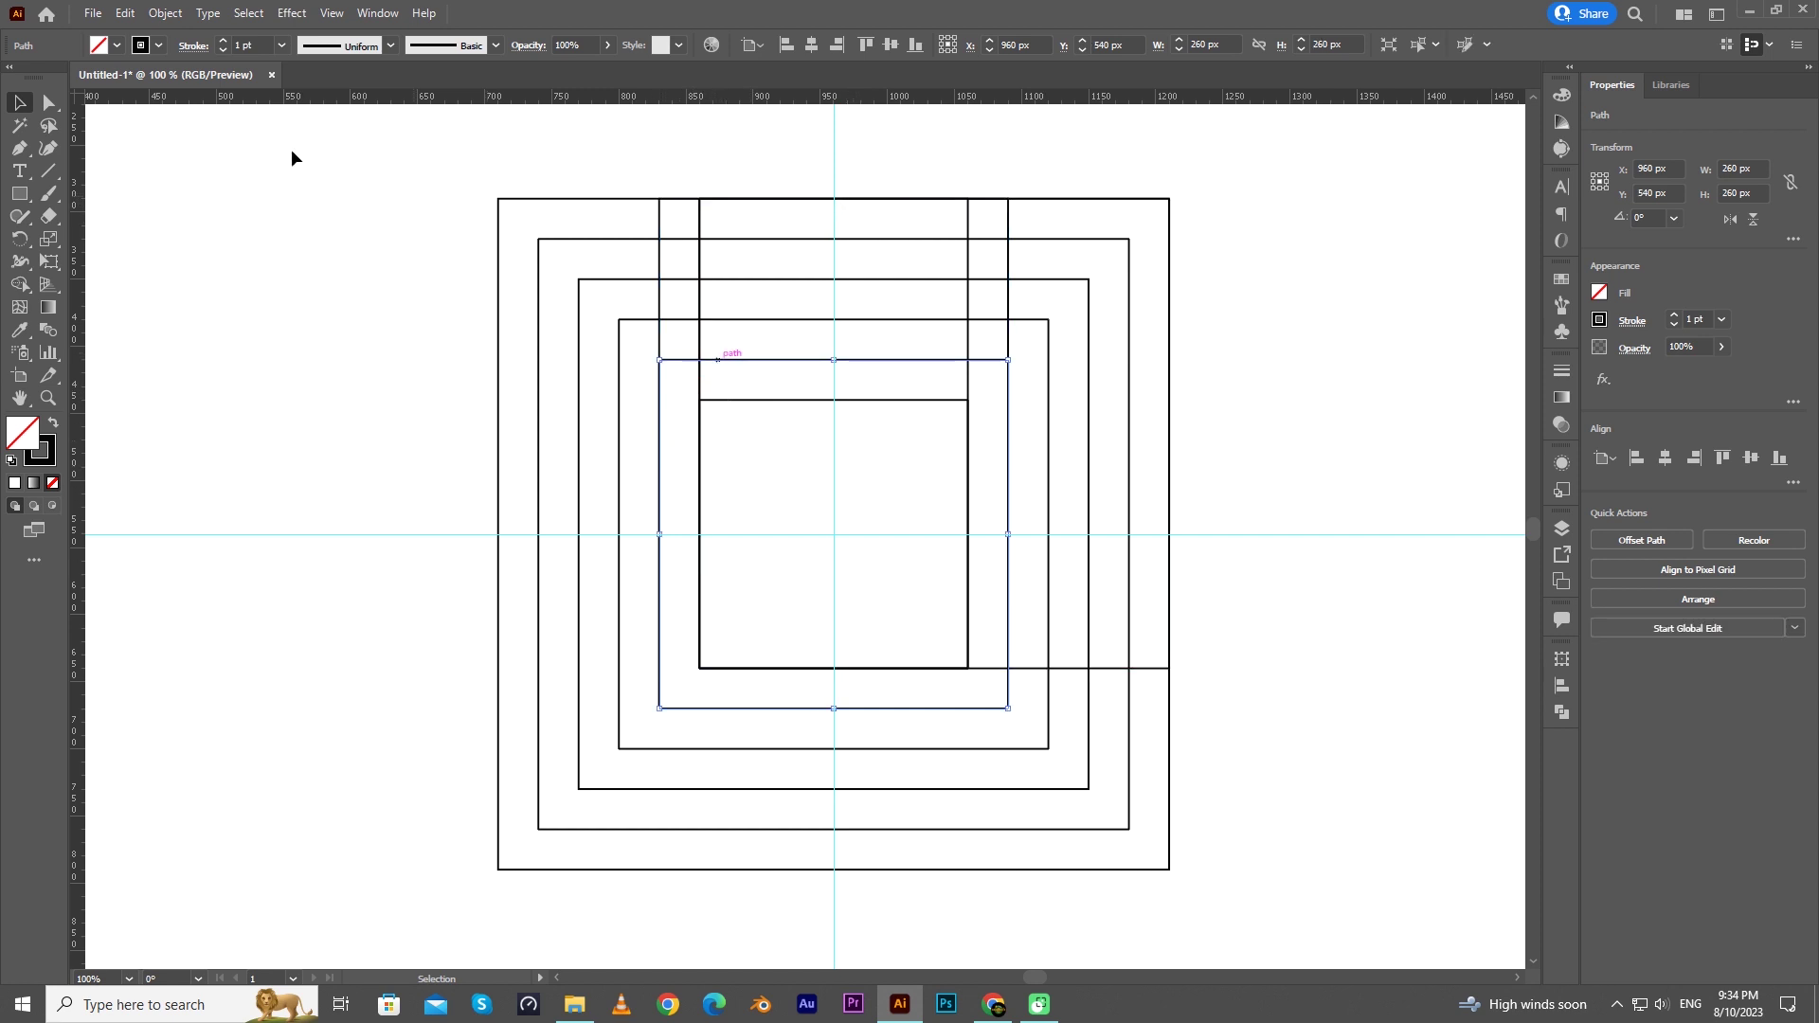
click(125, 17)
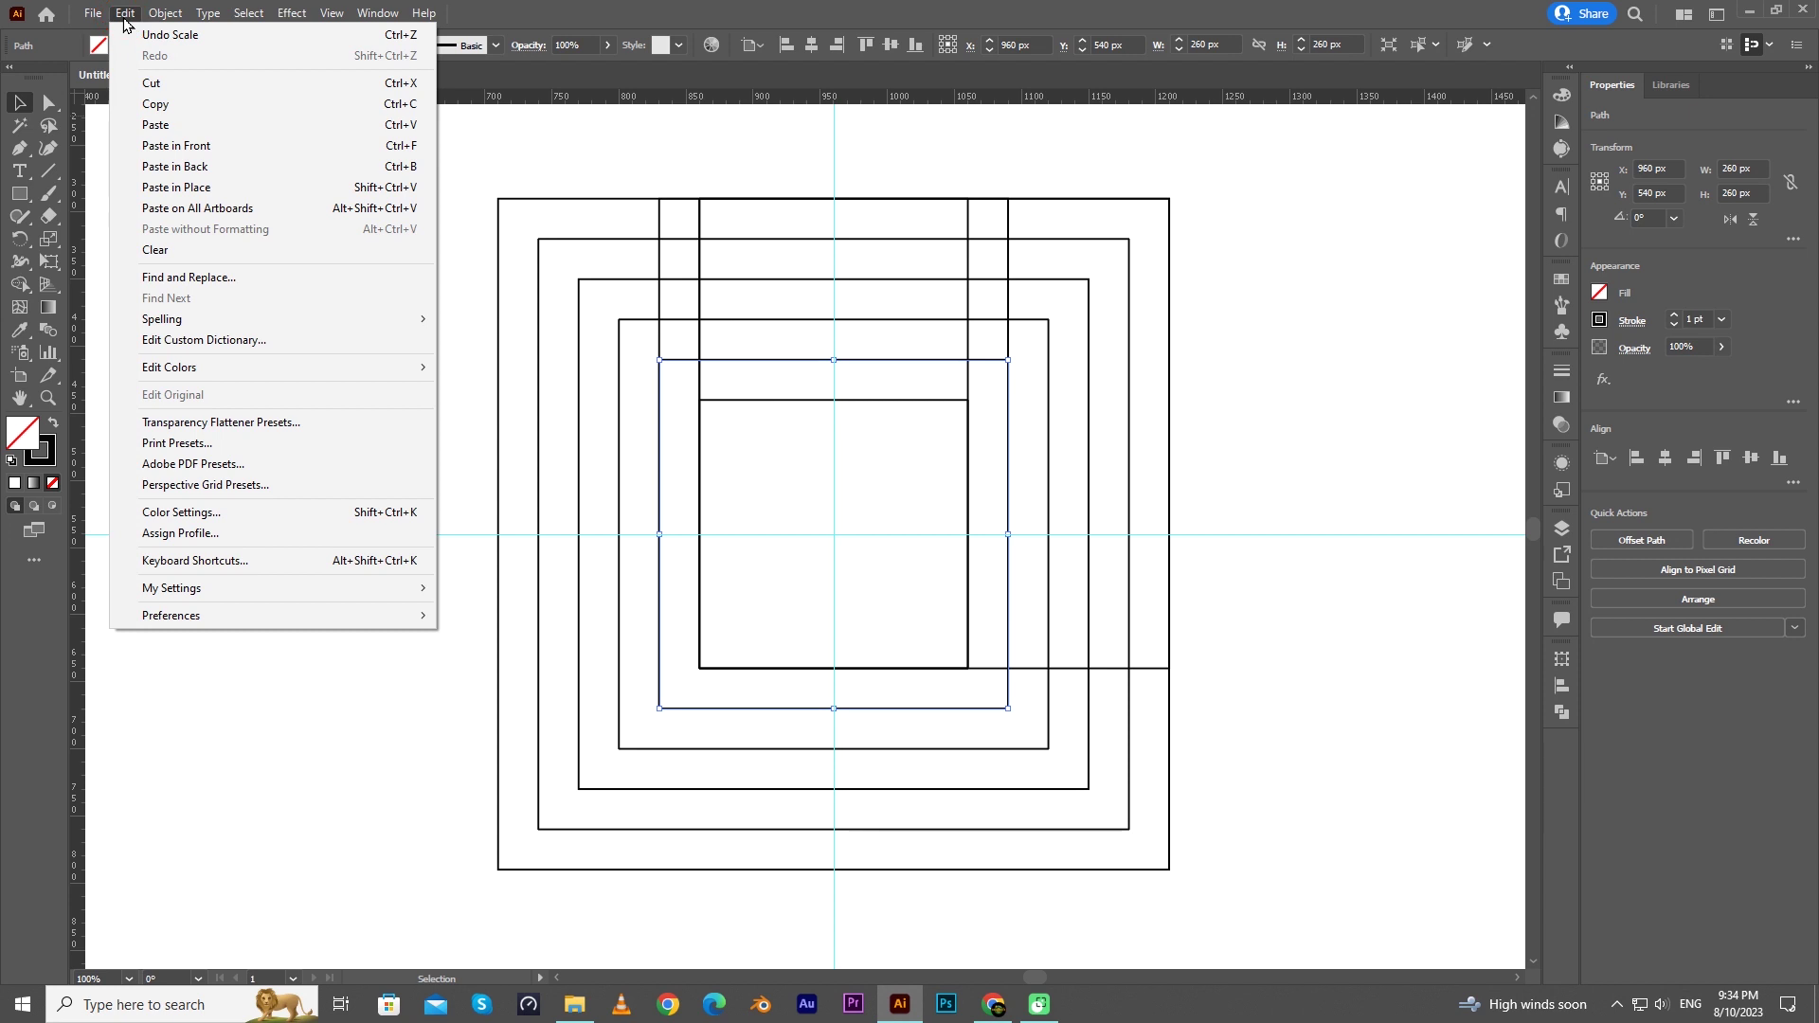
click(189, 149)
drag(833, 366, 850, 239)
scroll(756, 235, up, 5)
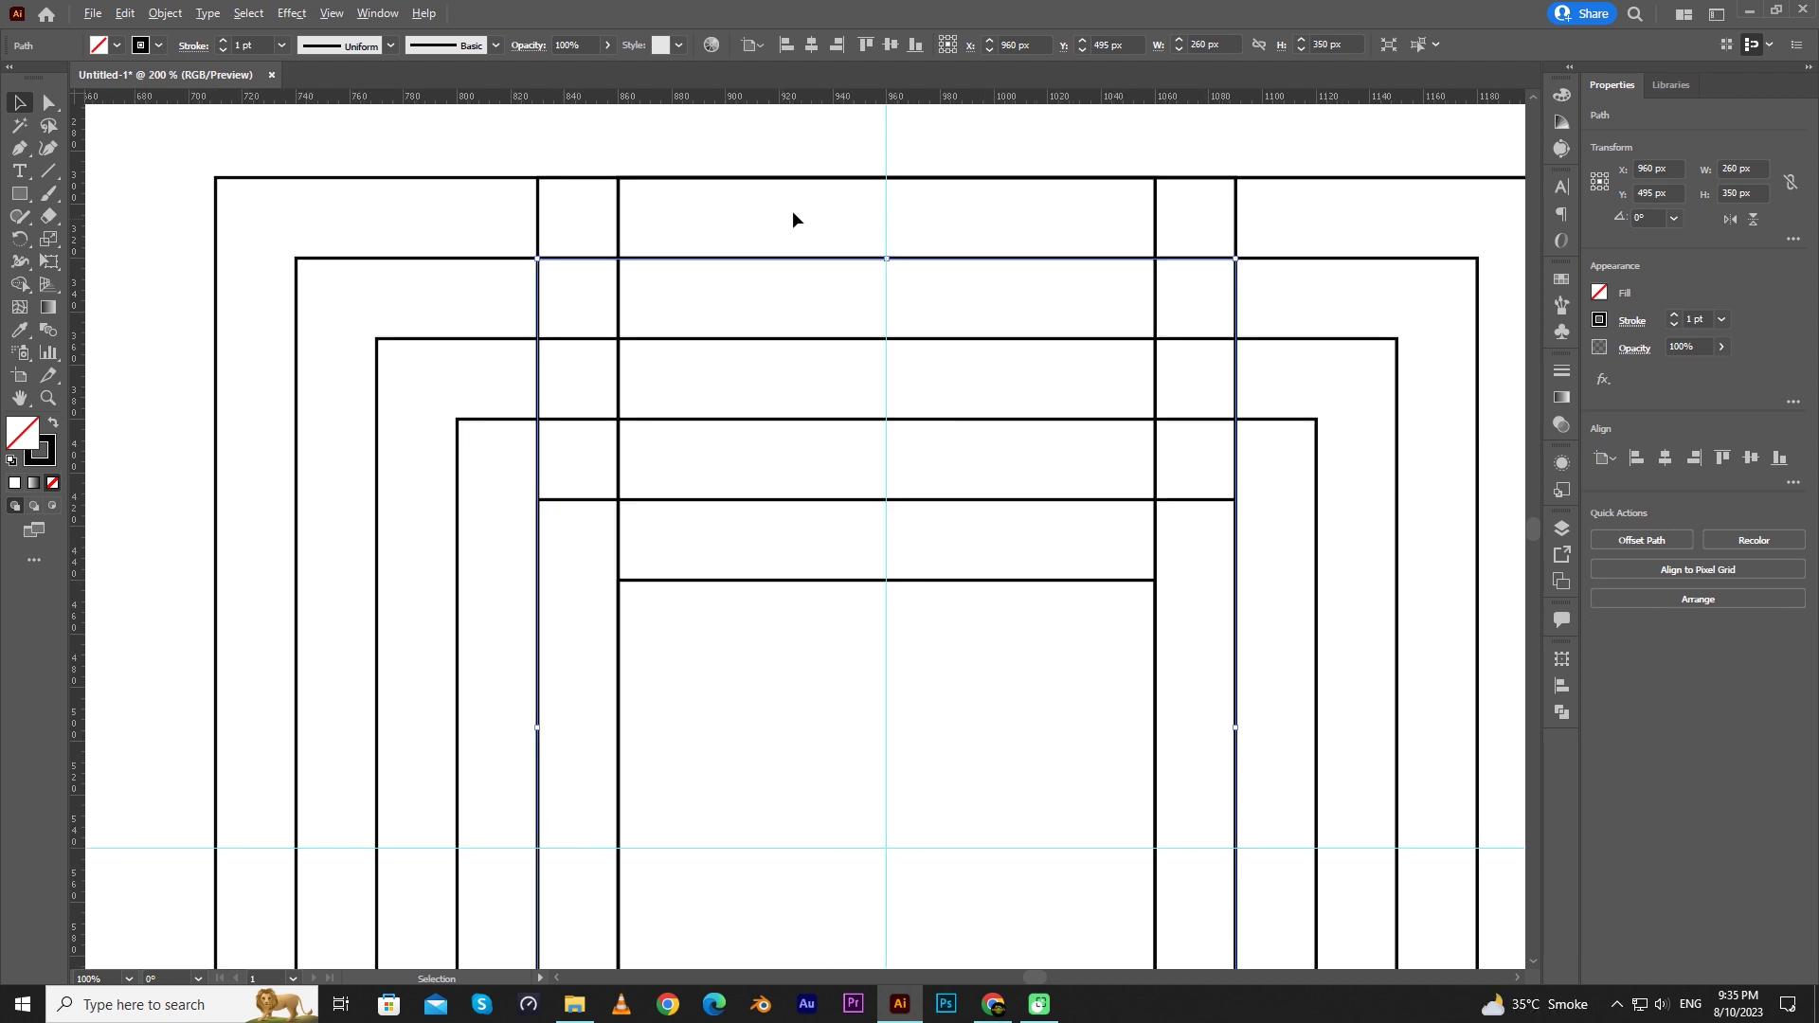
scroll(980, 400, down, 2)
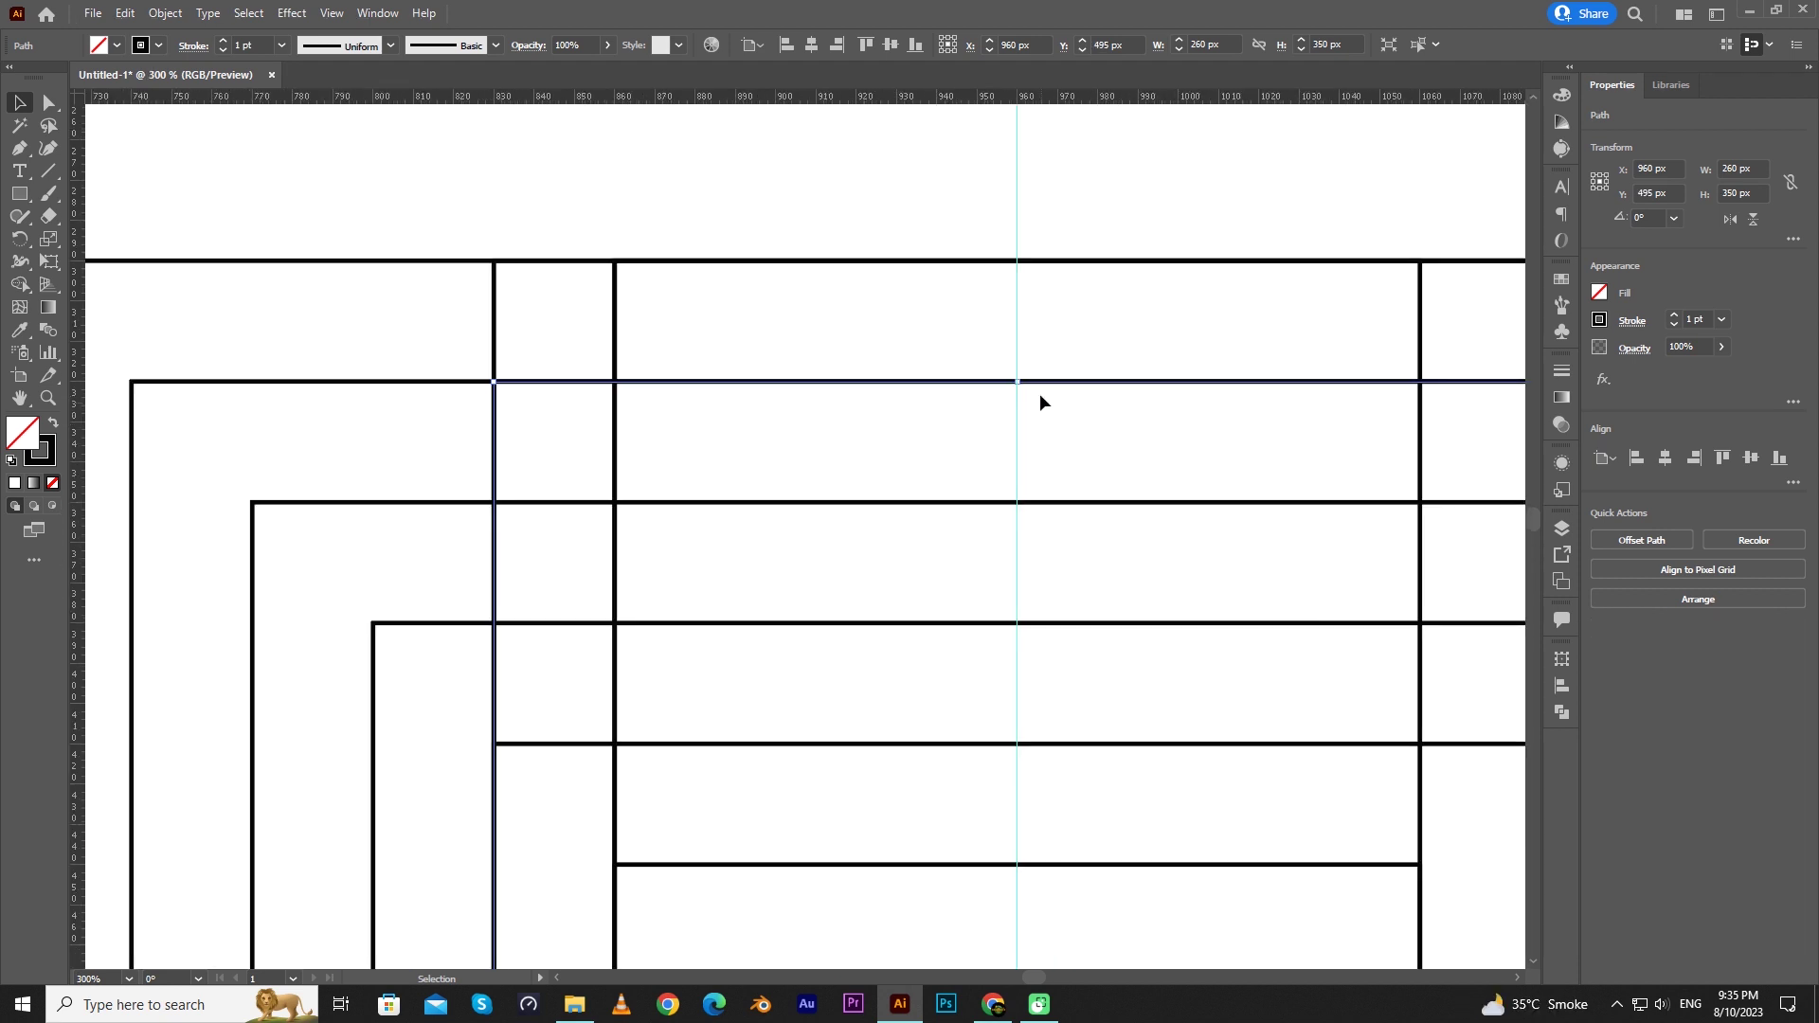
drag(1020, 381, 1023, 379)
Step: Paste a copy of the 260 × 350 px rectangle in front and stretch it left to the outer square's left edge, 380 px wide
scroll(867, 402, down, 3)
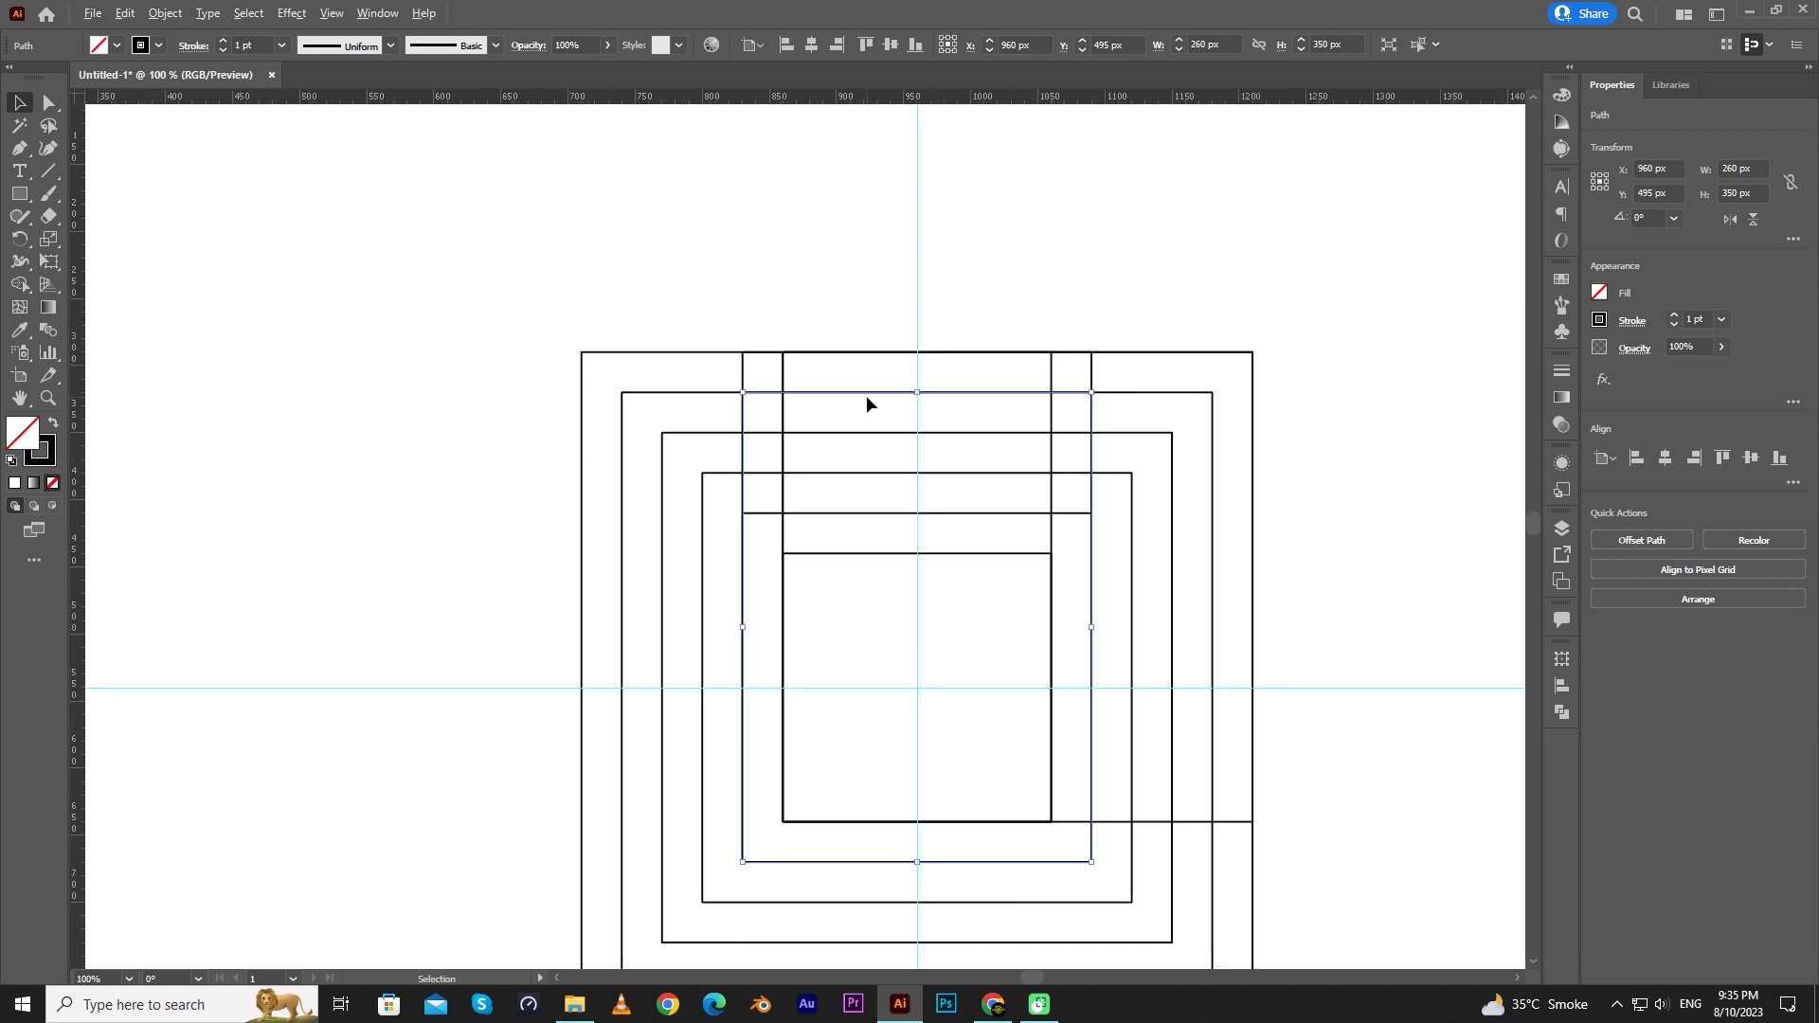
key(space)
drag(948, 446, 910, 327)
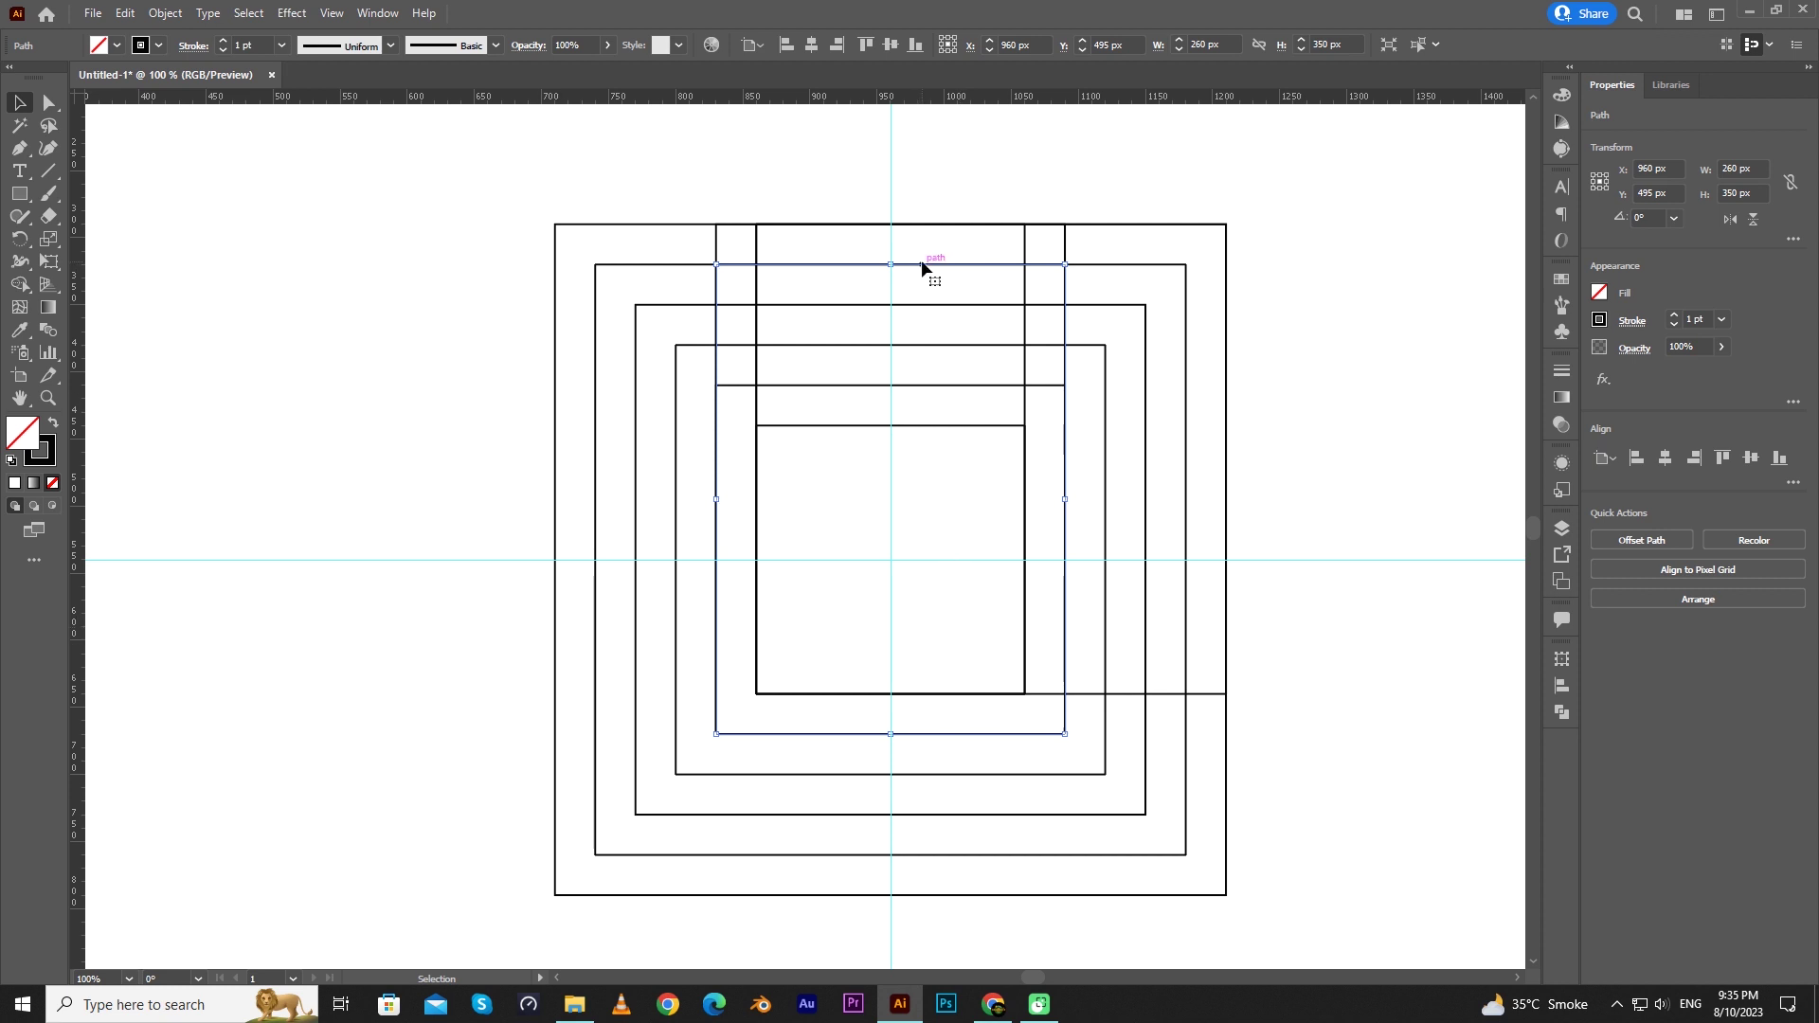
click(131, 14)
click(152, 101)
click(124, 14)
click(161, 134)
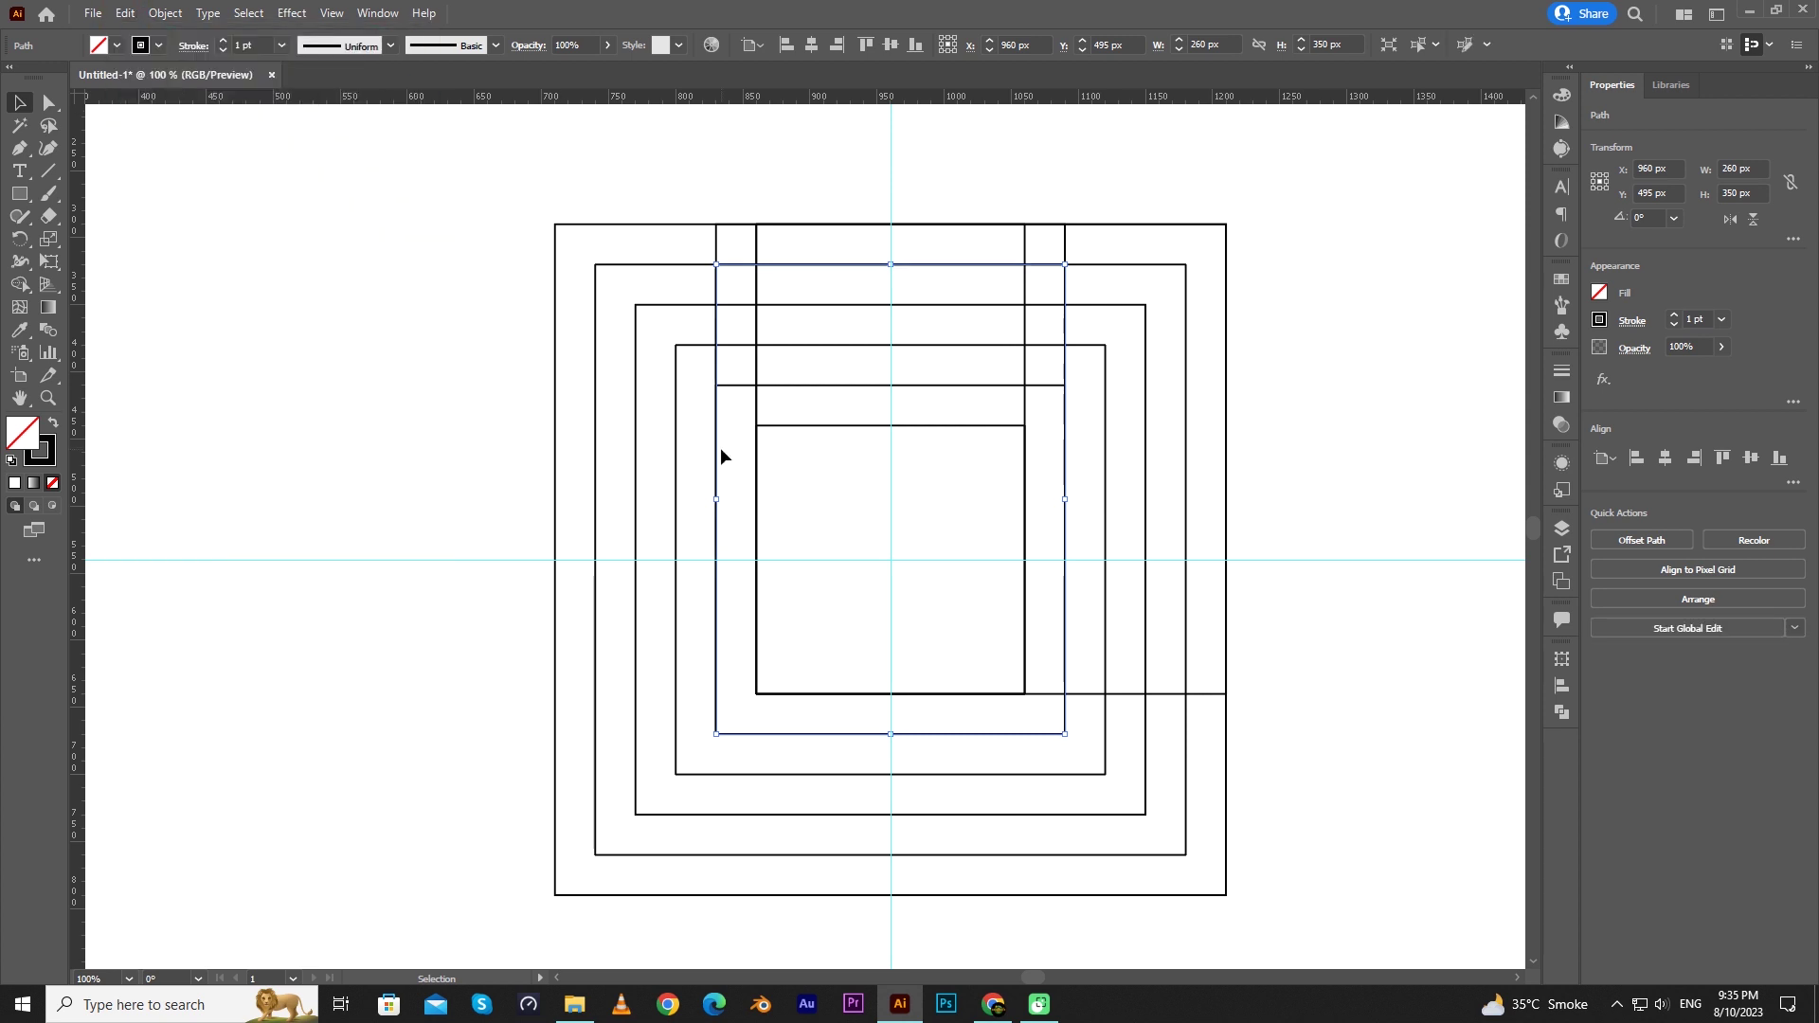
drag(717, 499, 555, 500)
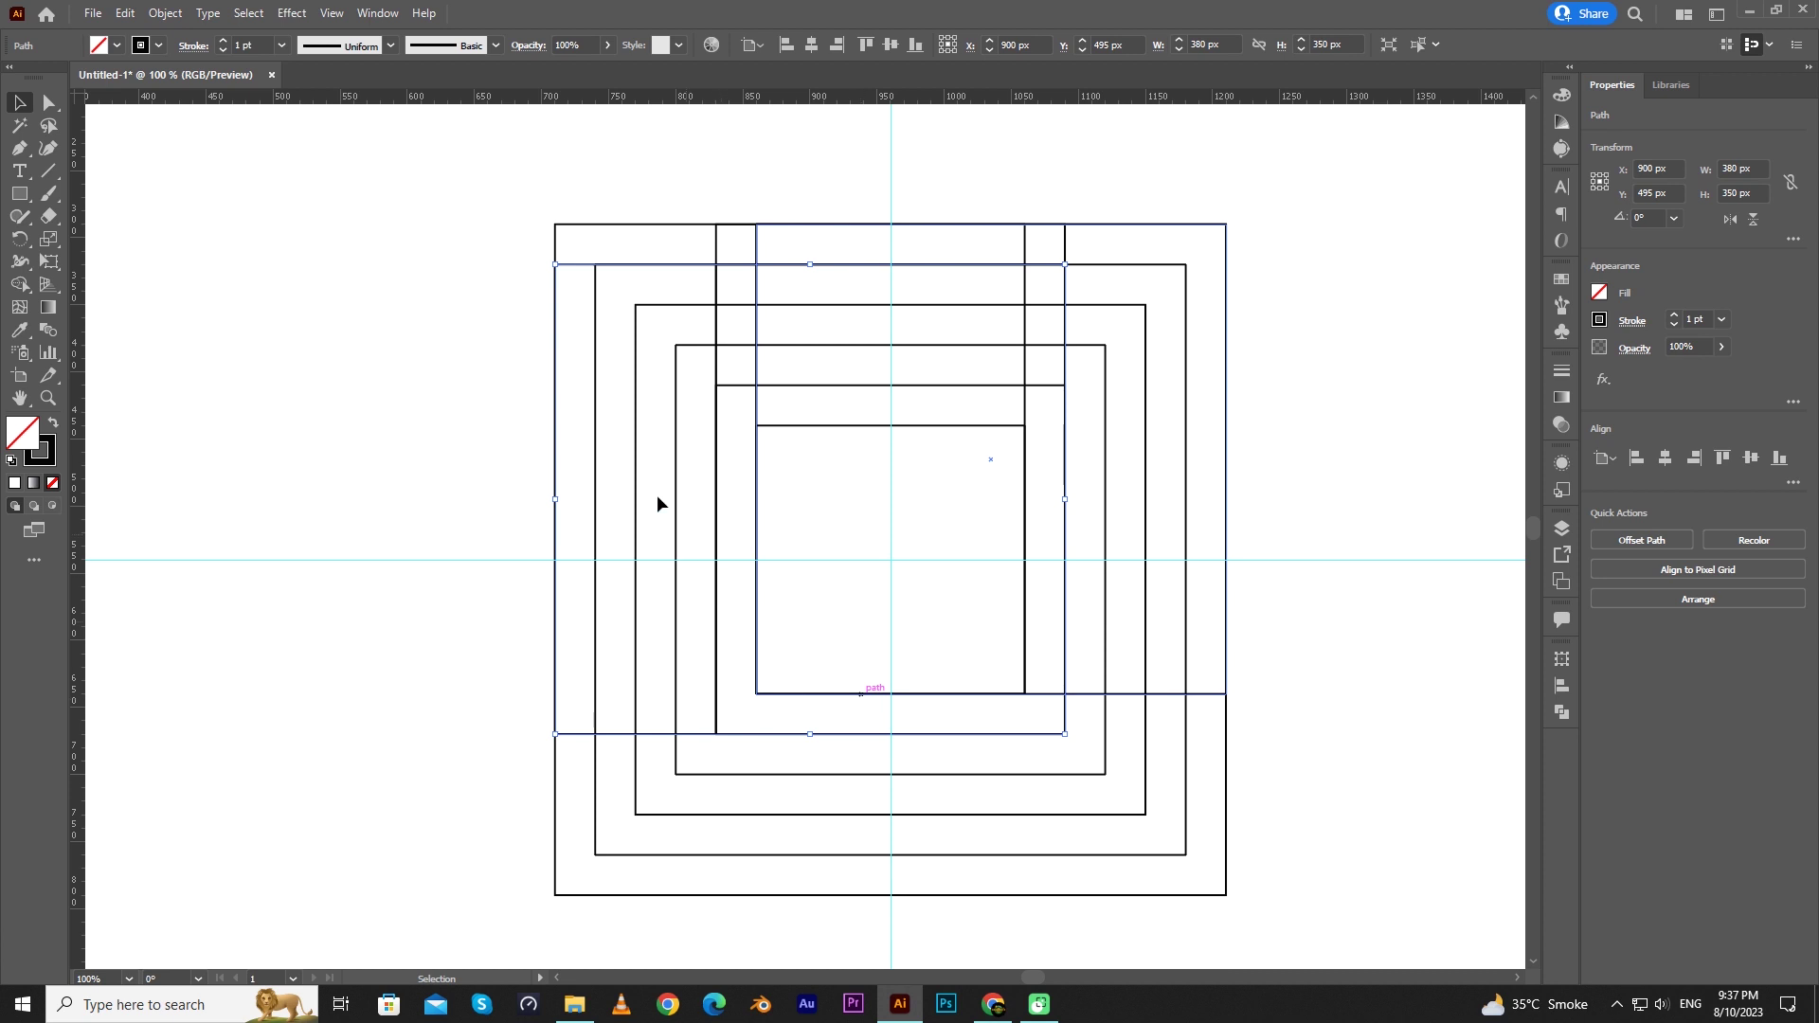
Step: Copy the 380 px square and paste the duplicate in front of it
click(637, 453)
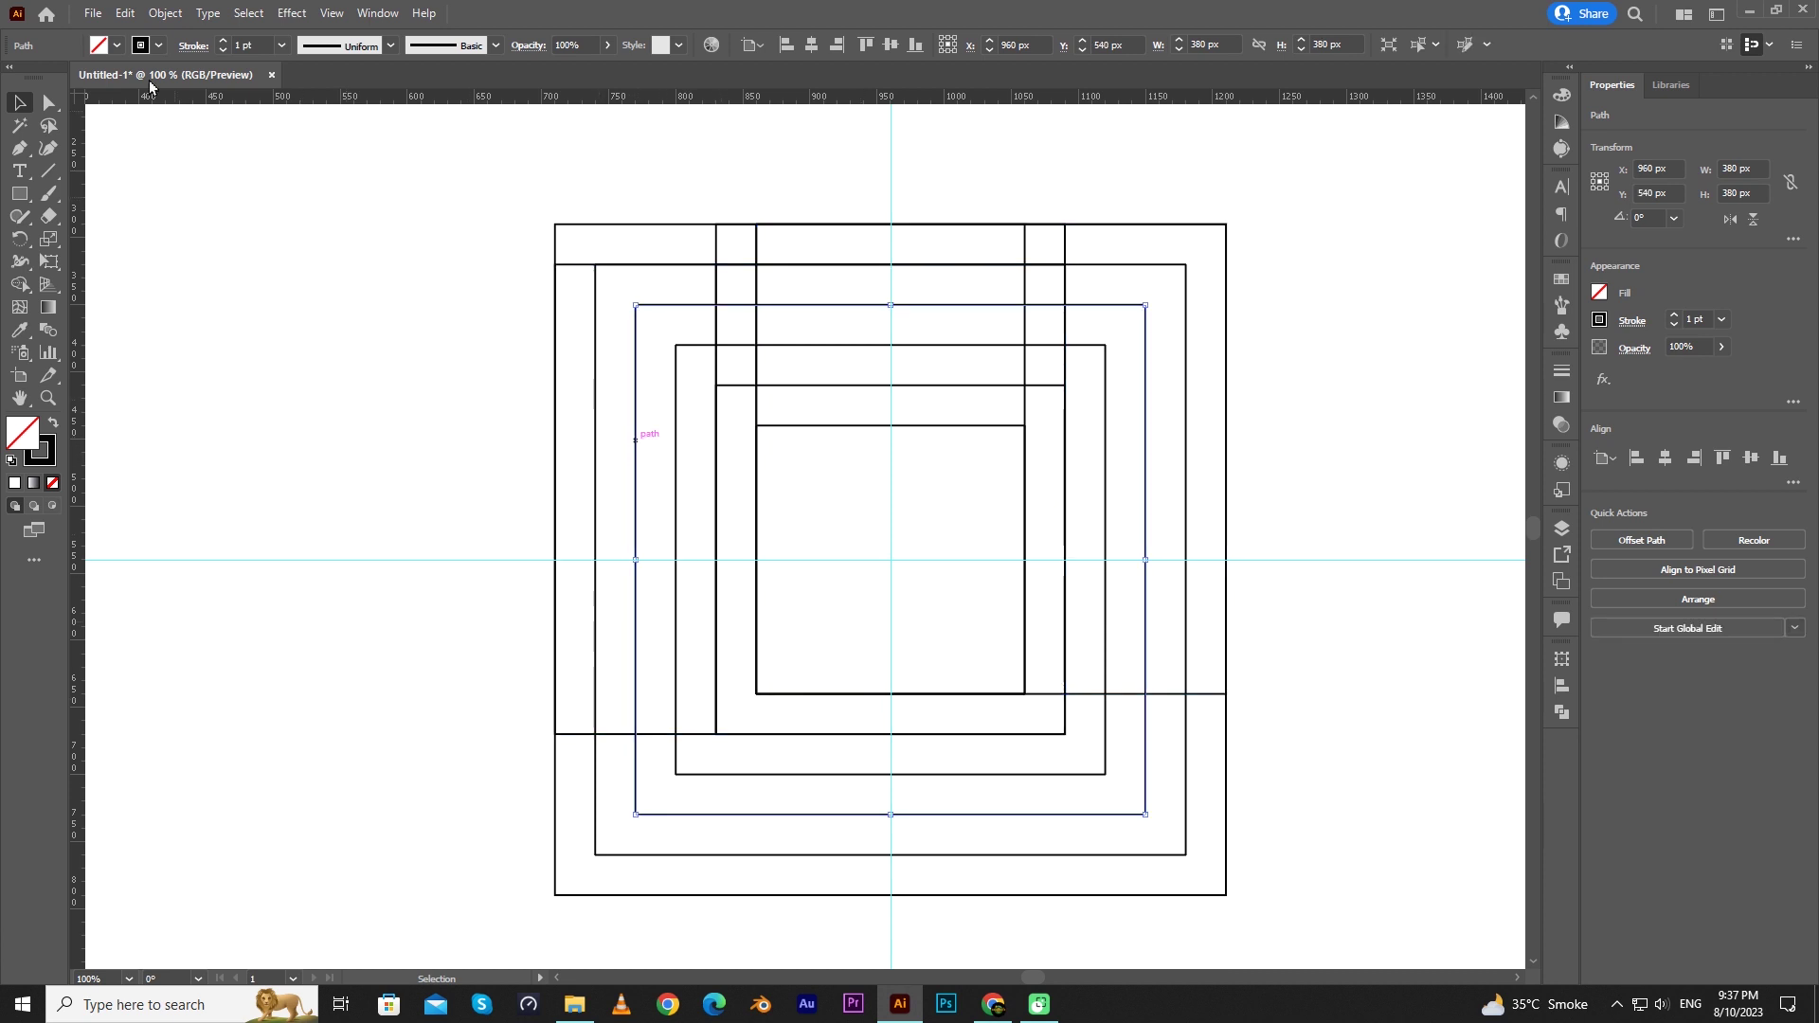
click(126, 13)
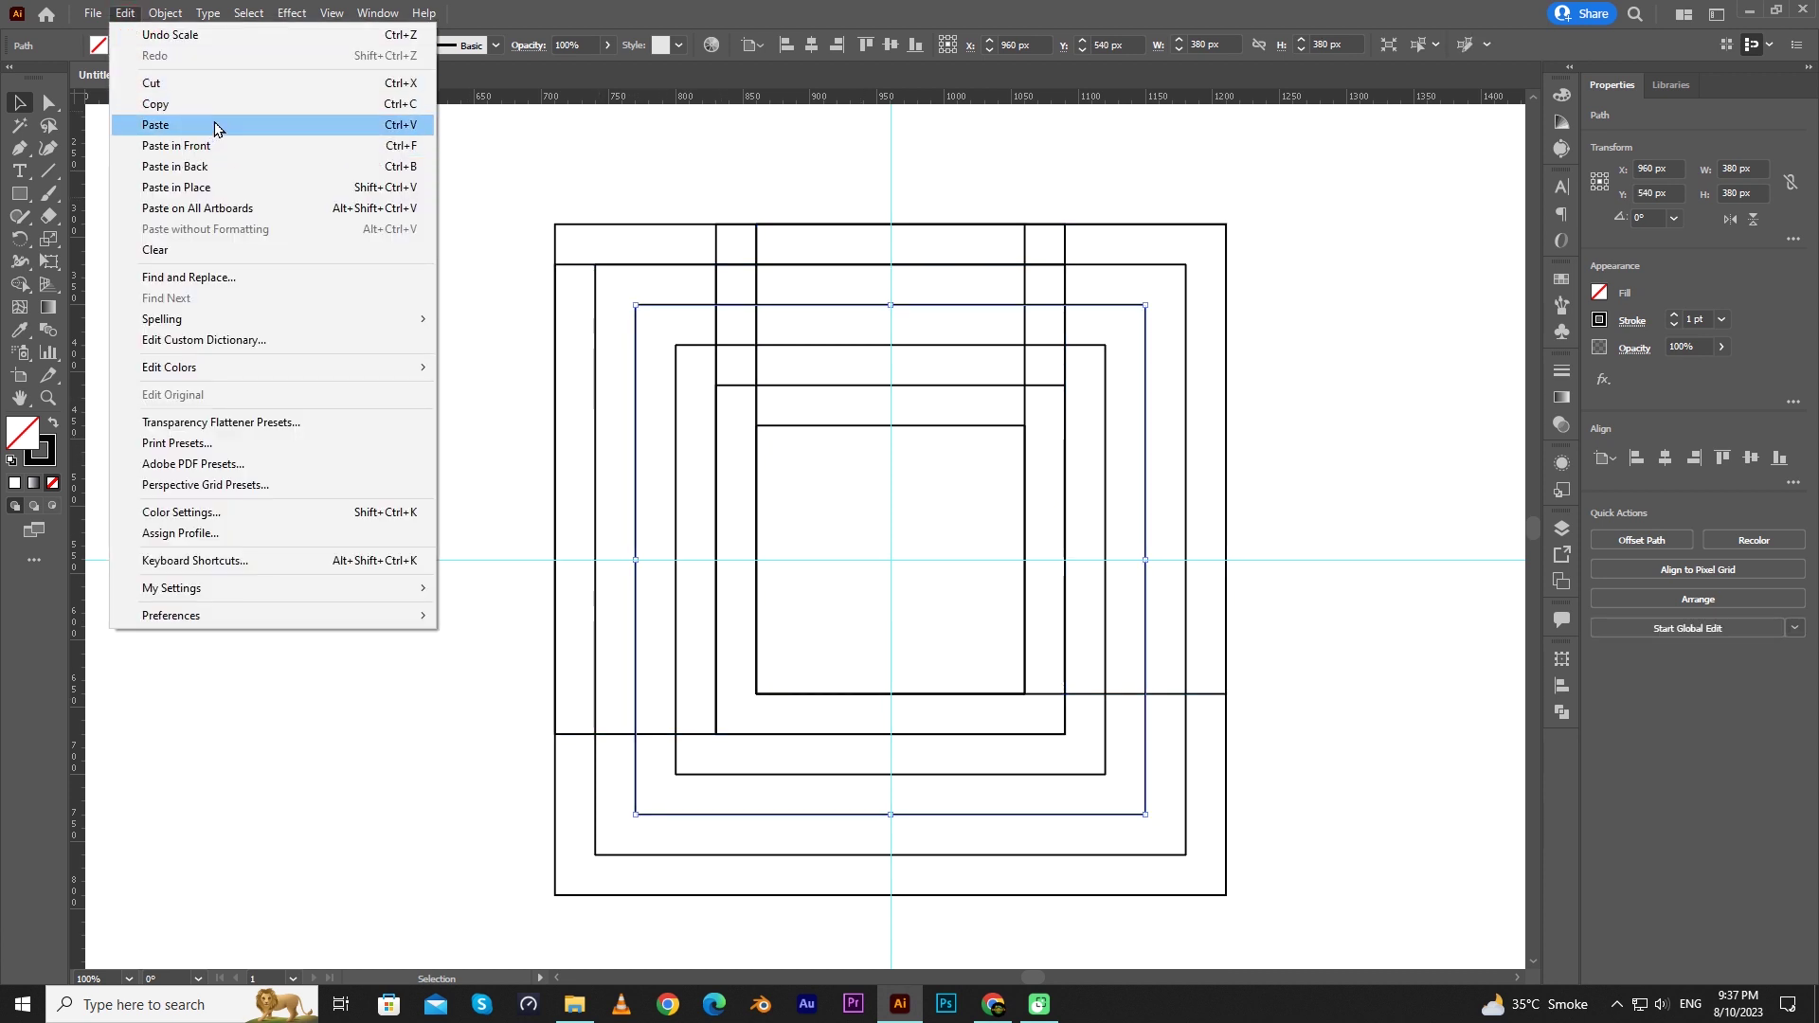
click(228, 104)
click(125, 13)
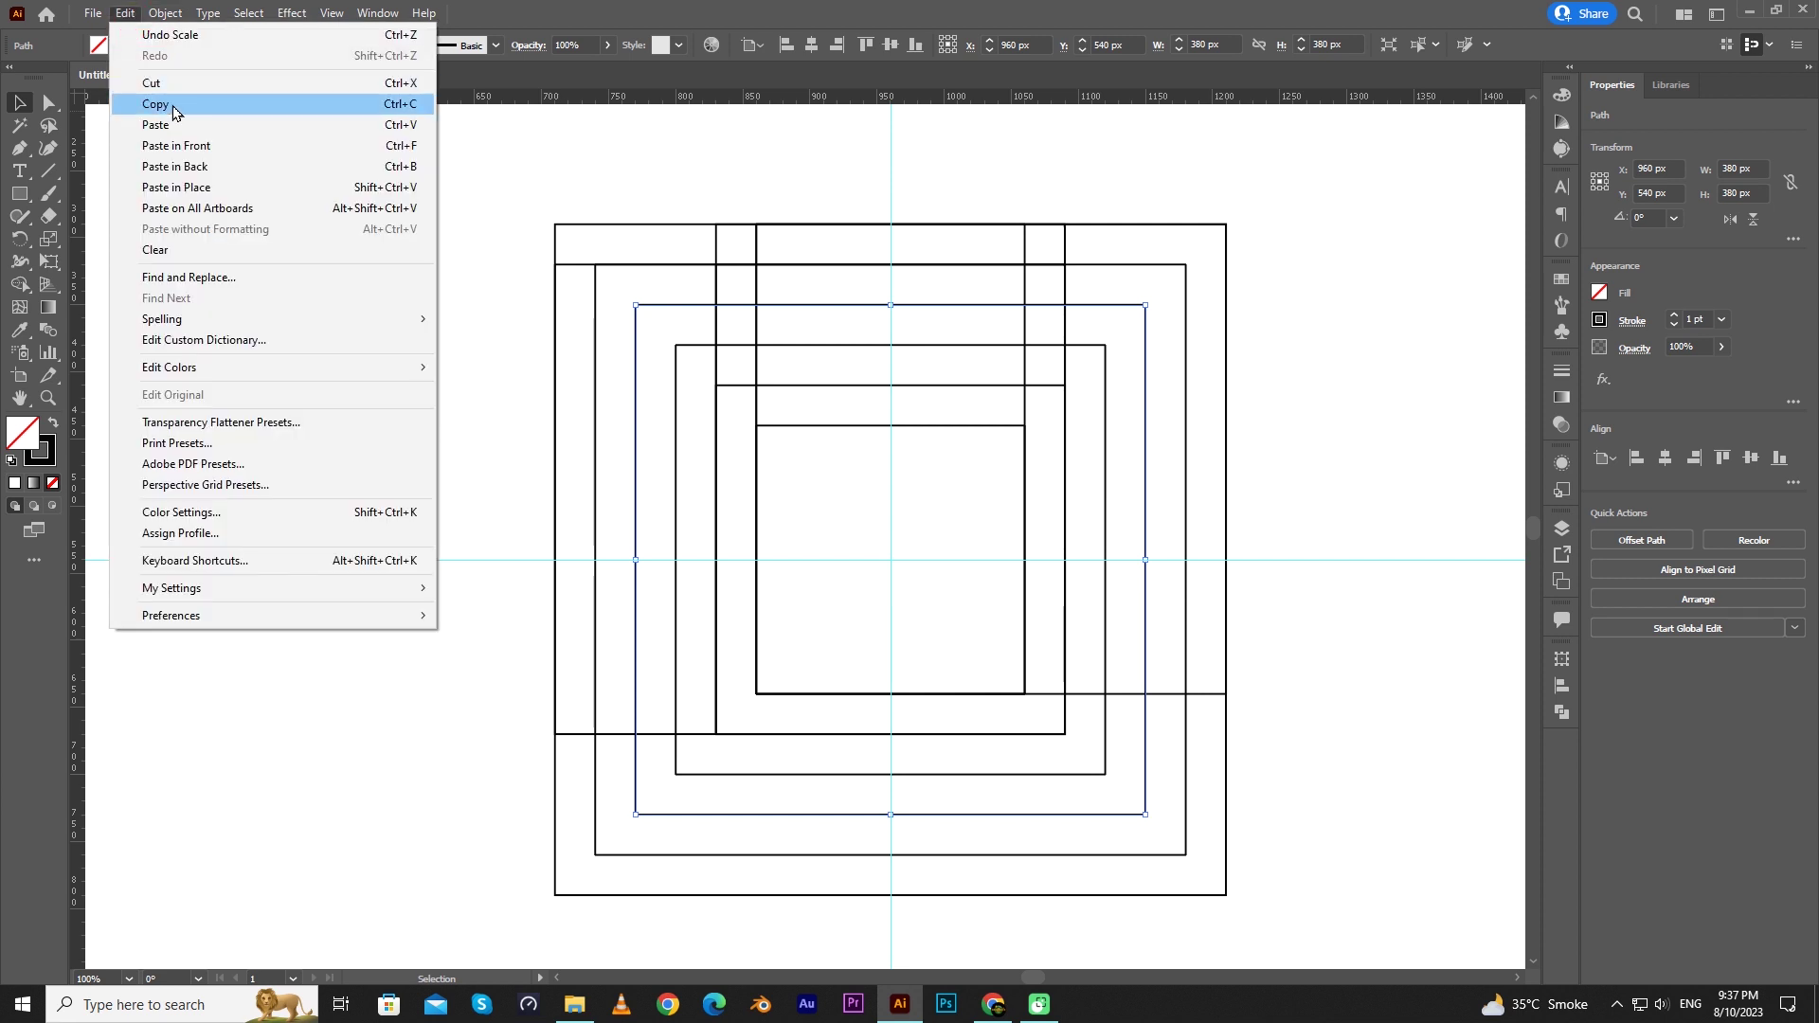
click(213, 152)
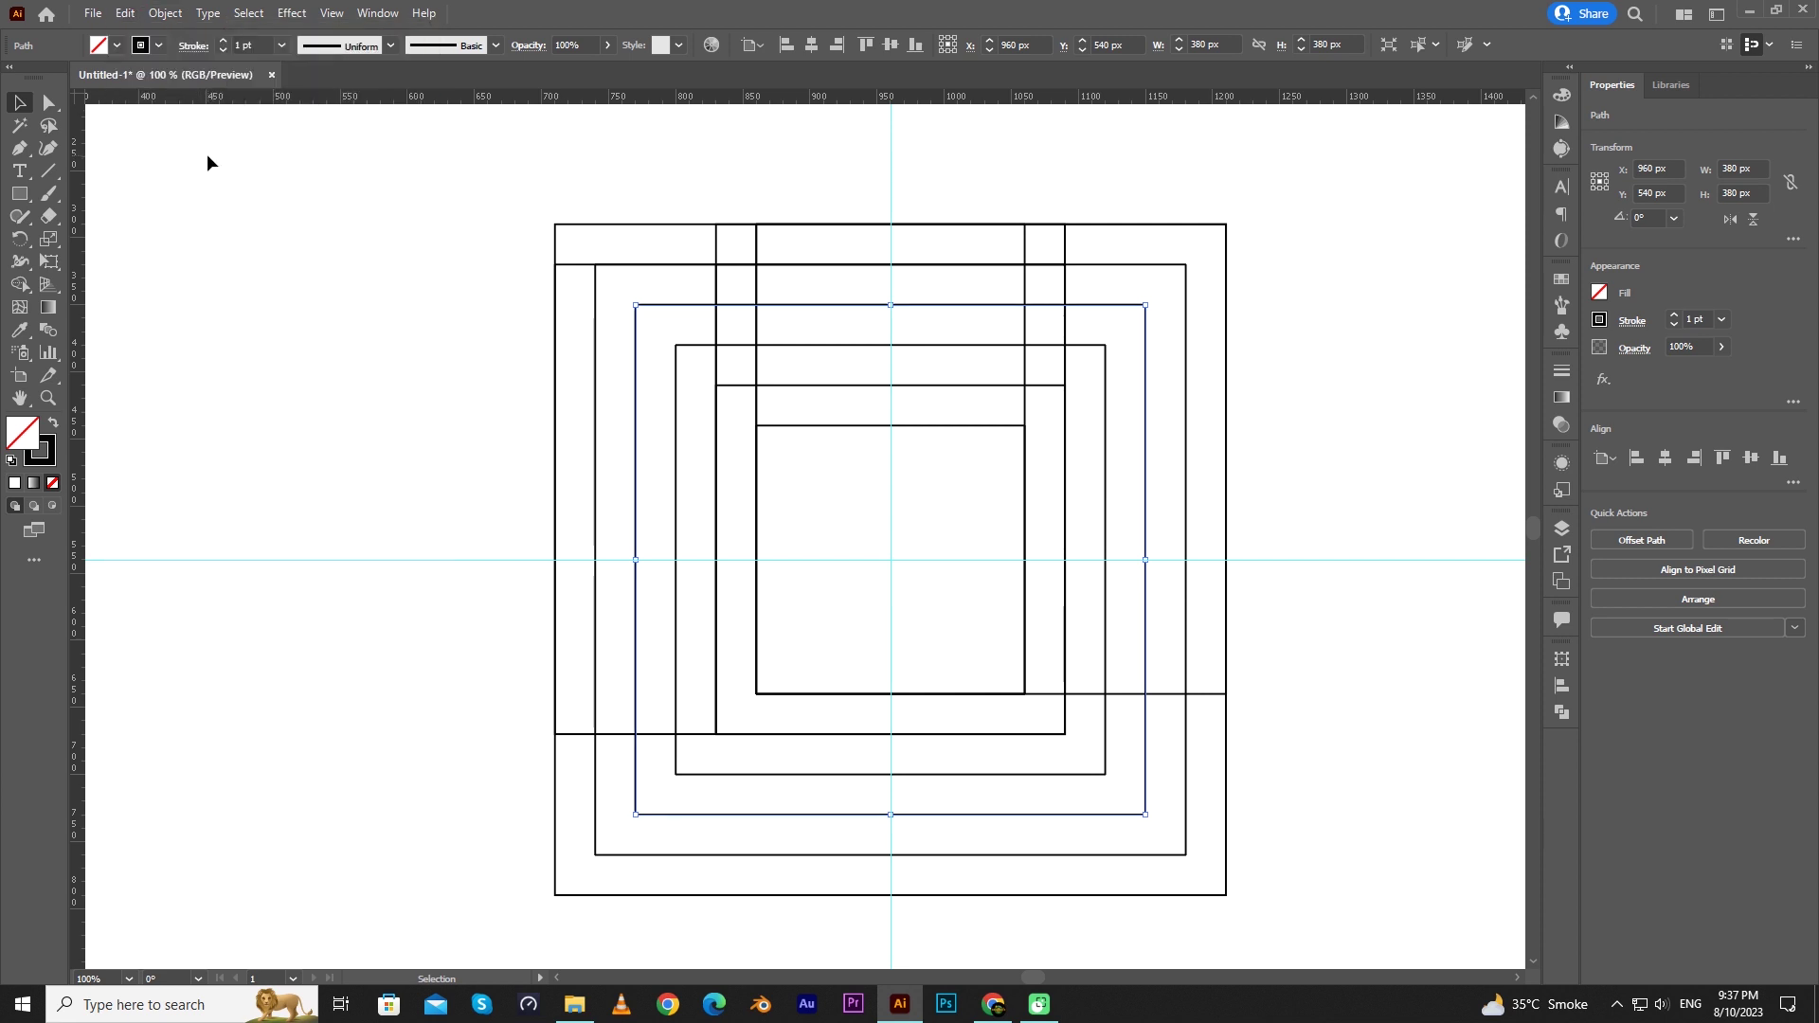
Step: Paste a copy of the 320 px square in front and stretch it left to the 380 px square's left edge, 350 px wide
click(1009, 775)
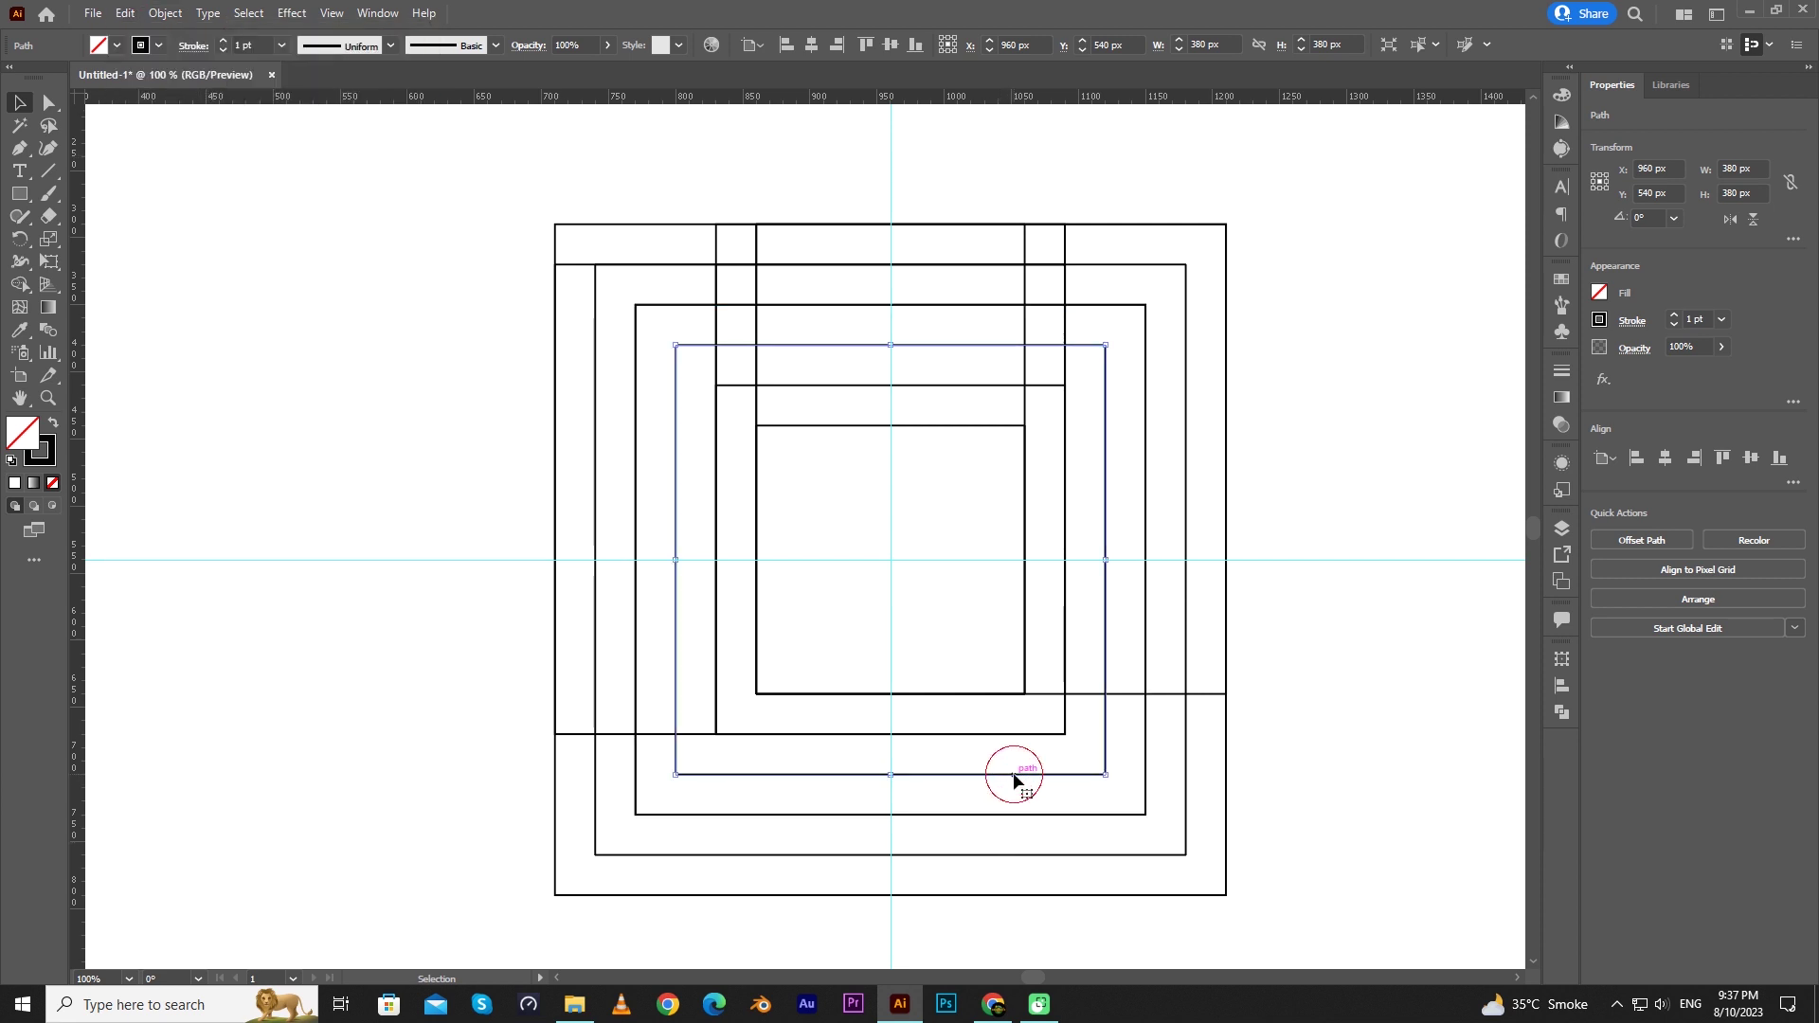
click(126, 13)
click(189, 105)
click(126, 13)
click(203, 147)
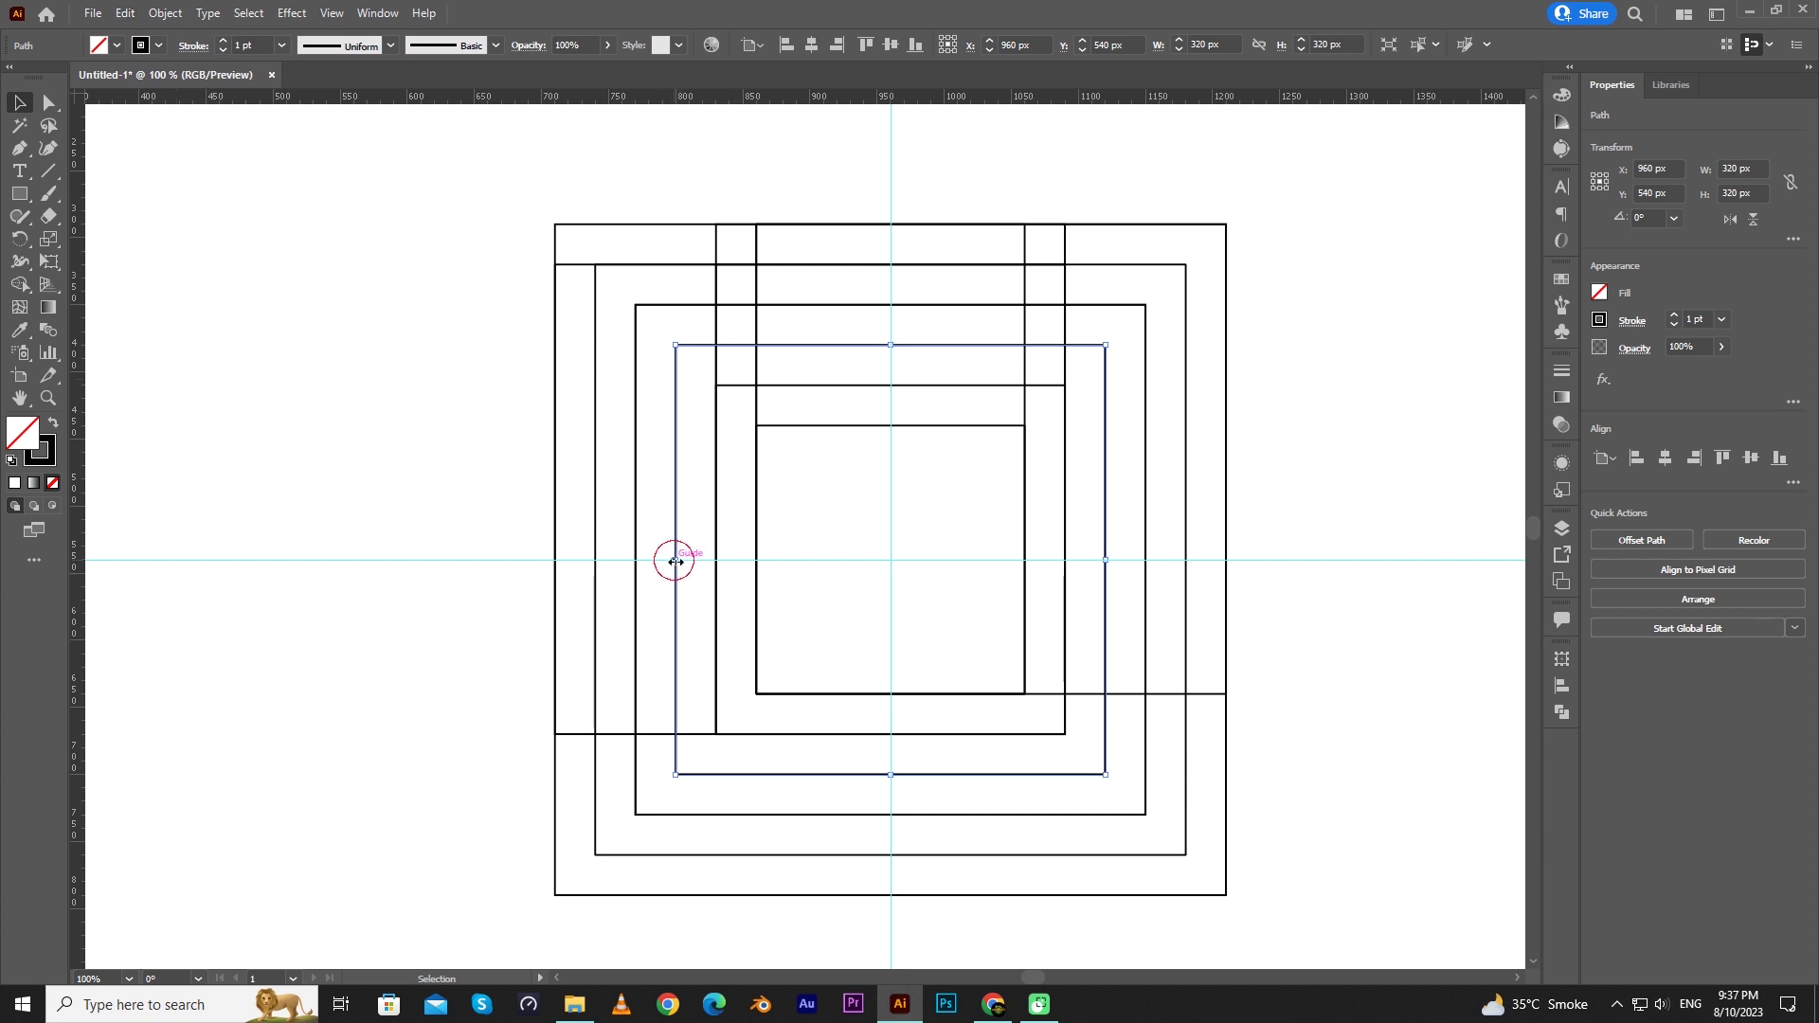
drag(675, 561, 636, 565)
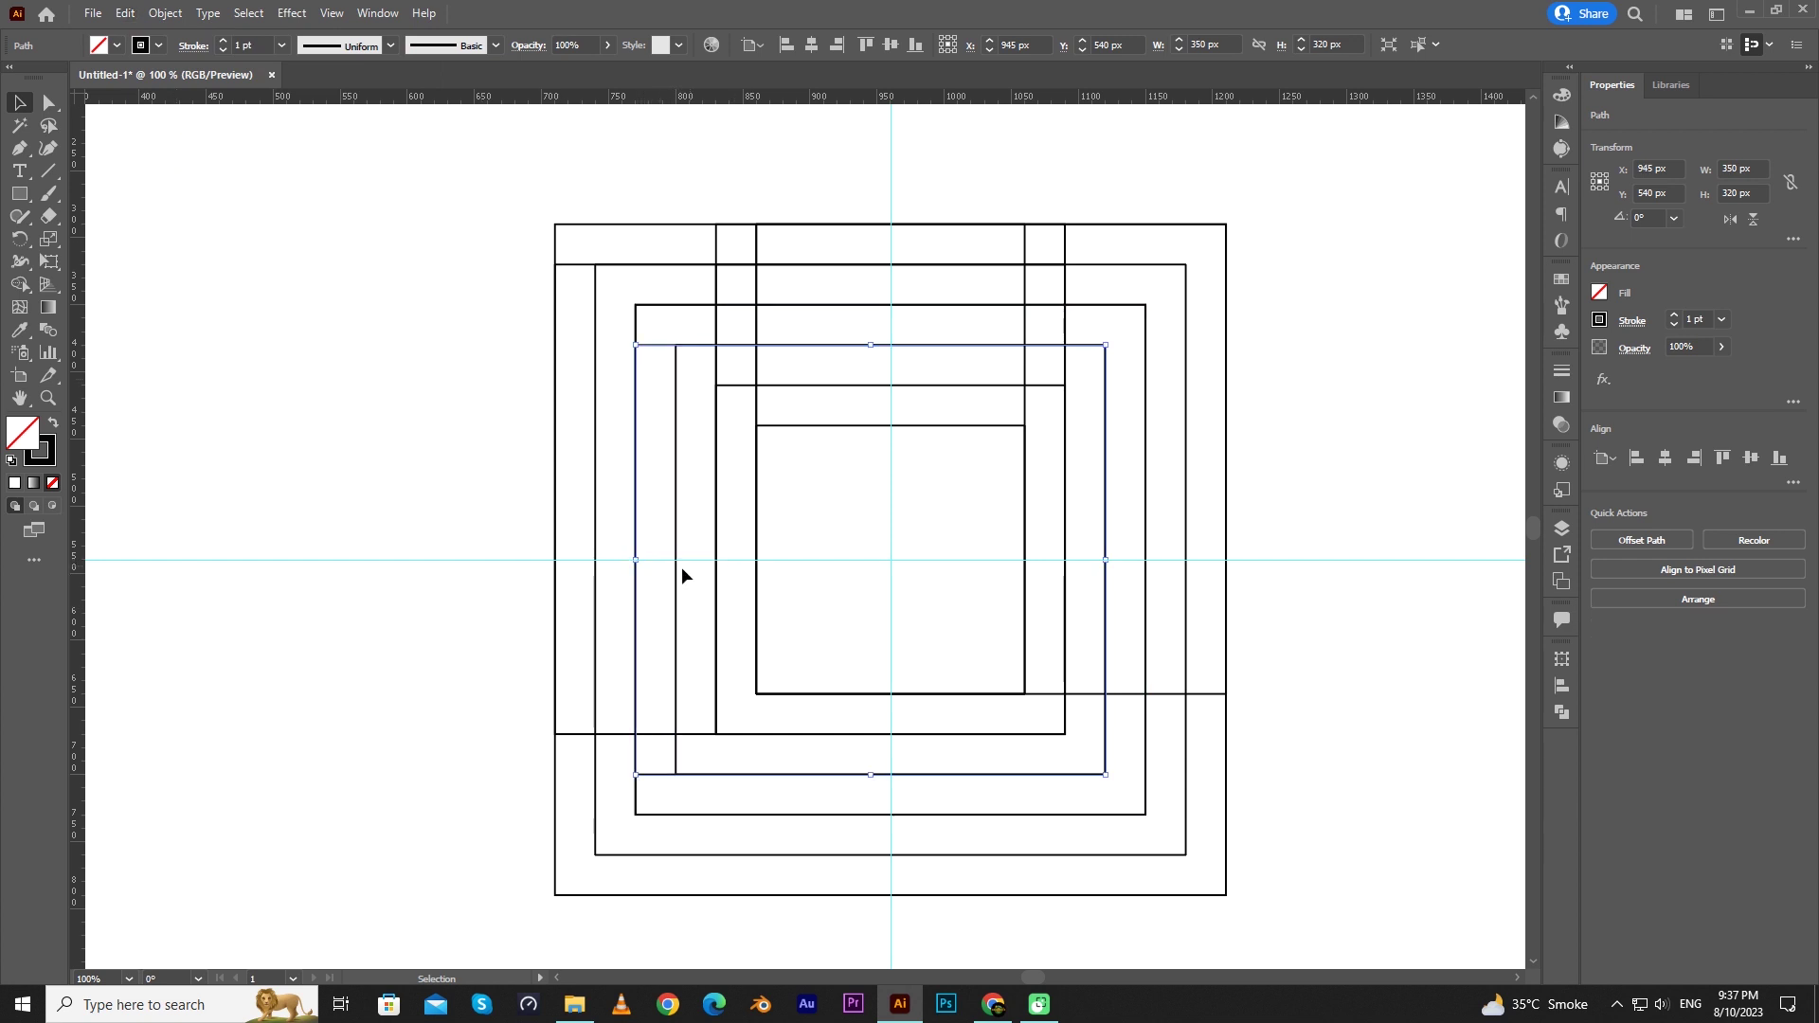
click(1341, 664)
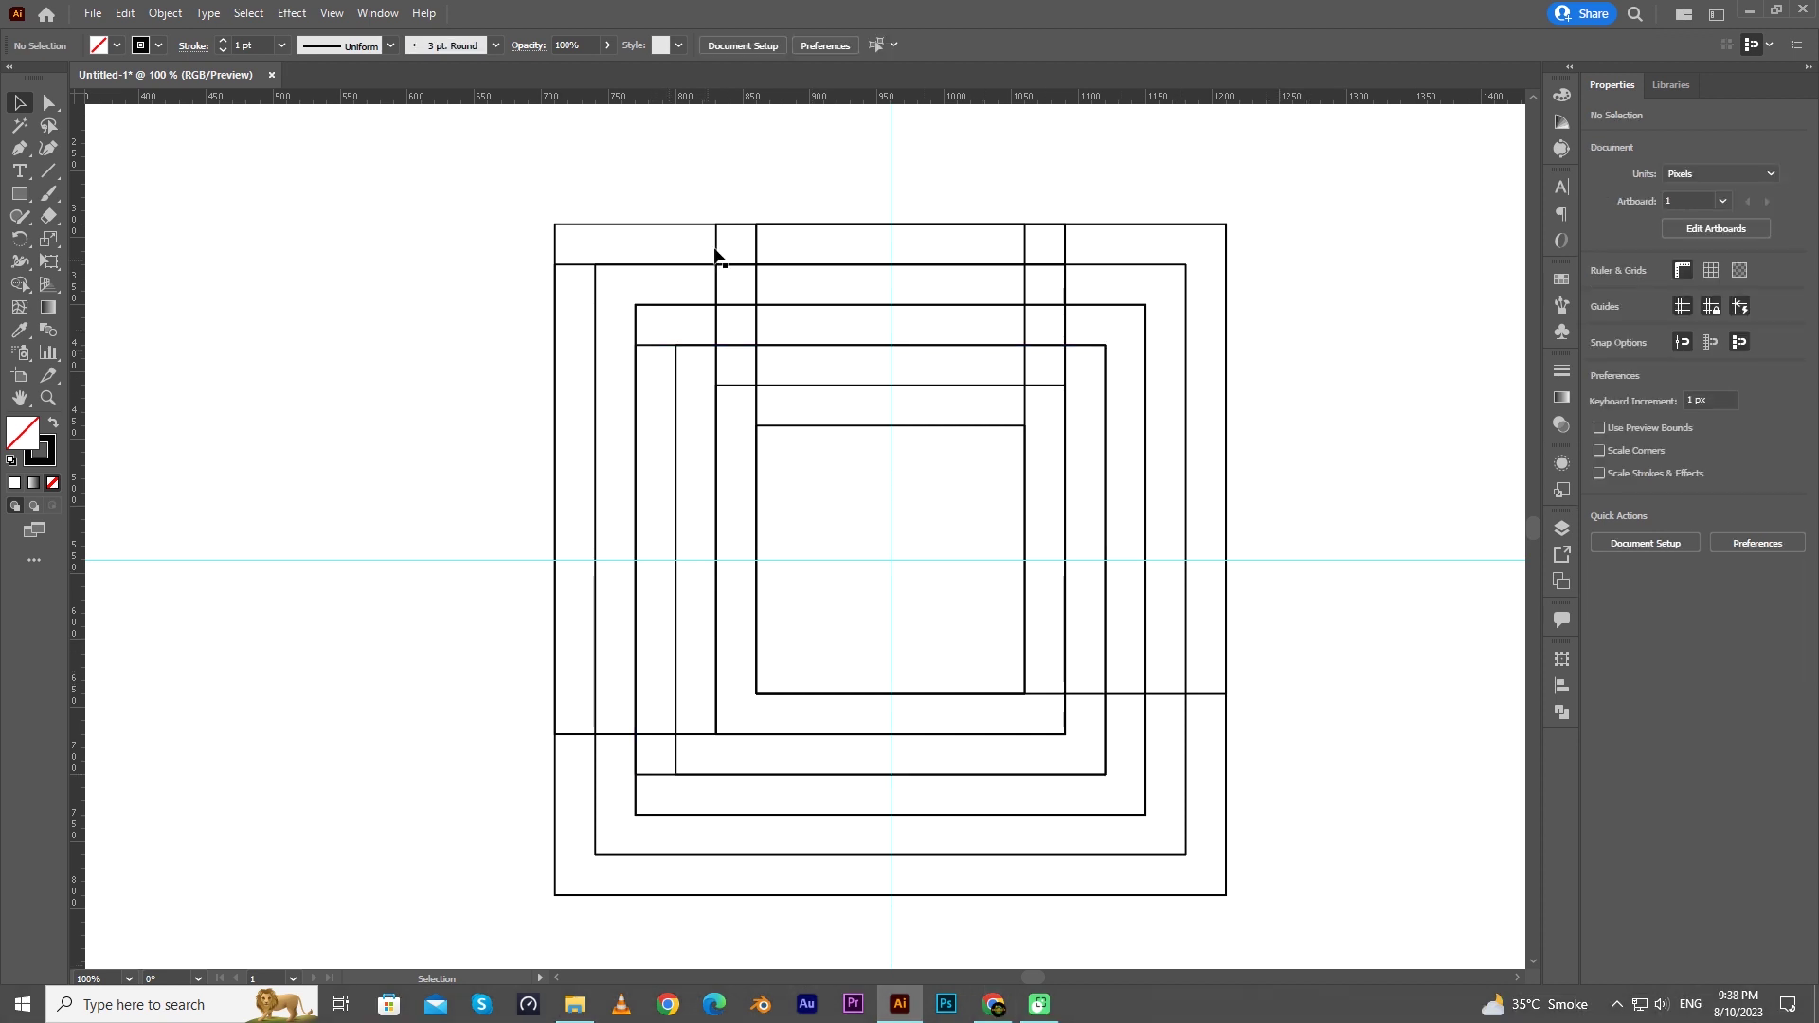
click(783, 227)
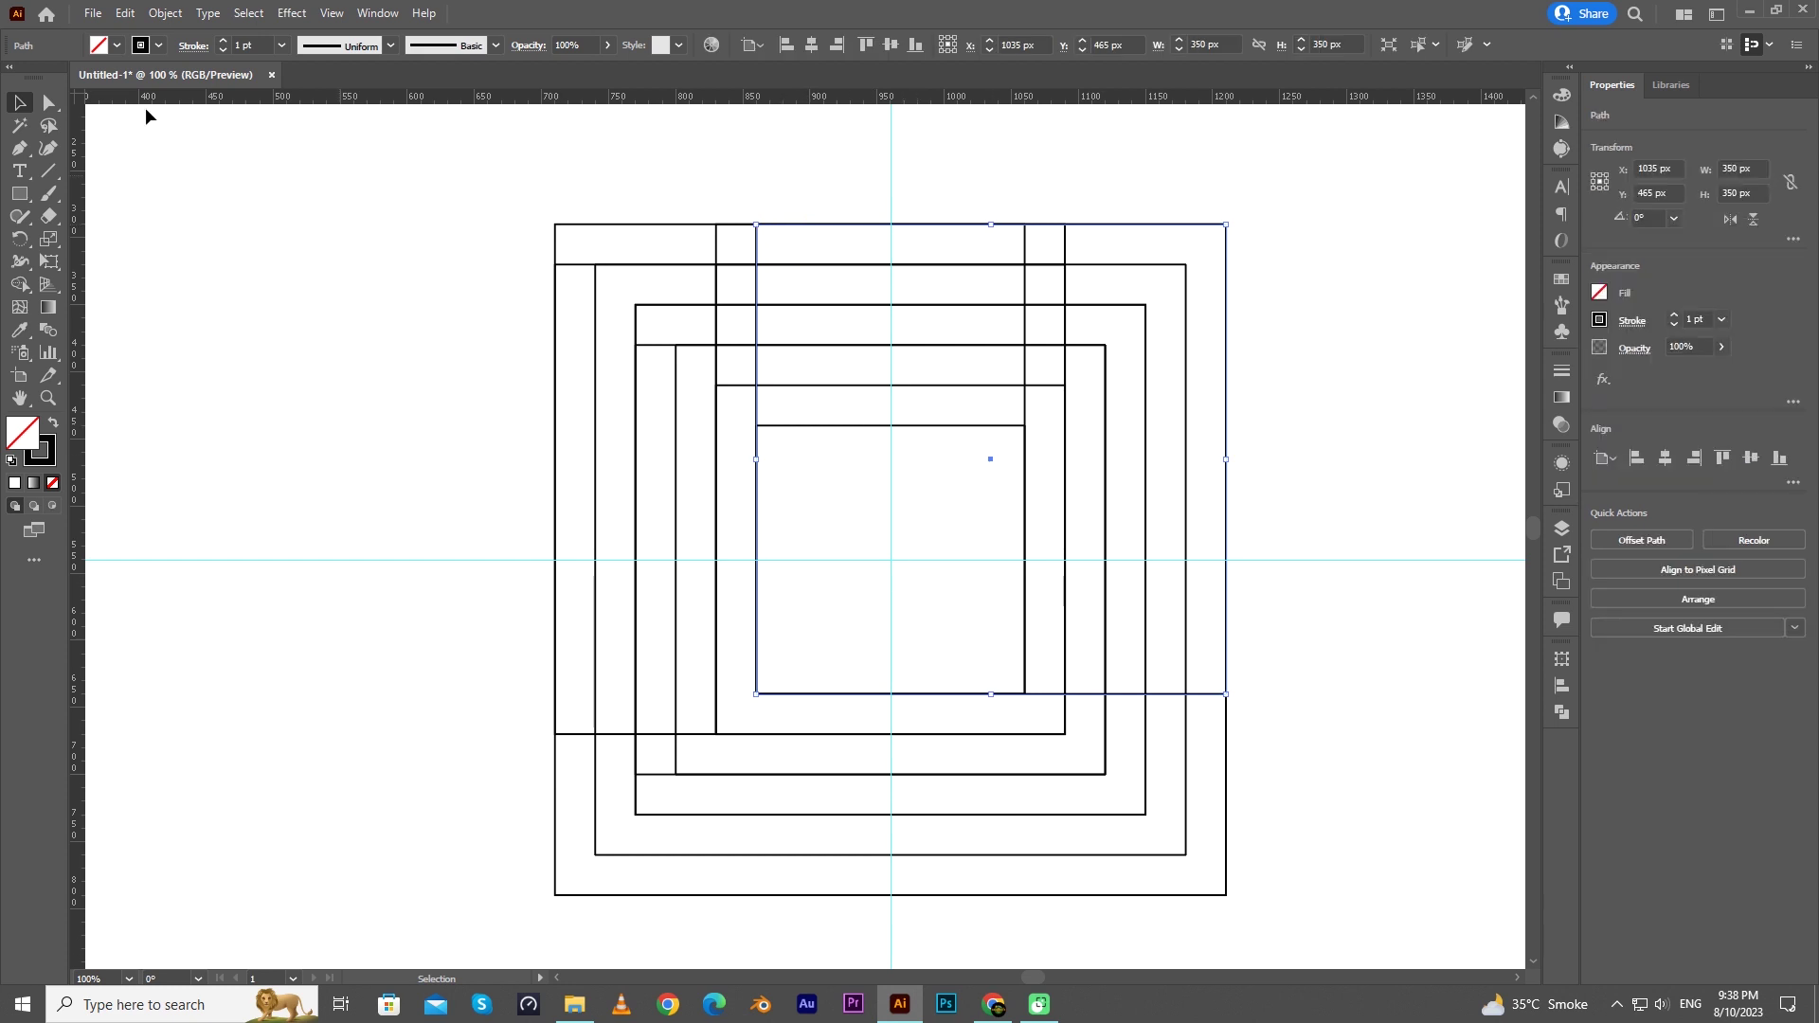
click(48, 102)
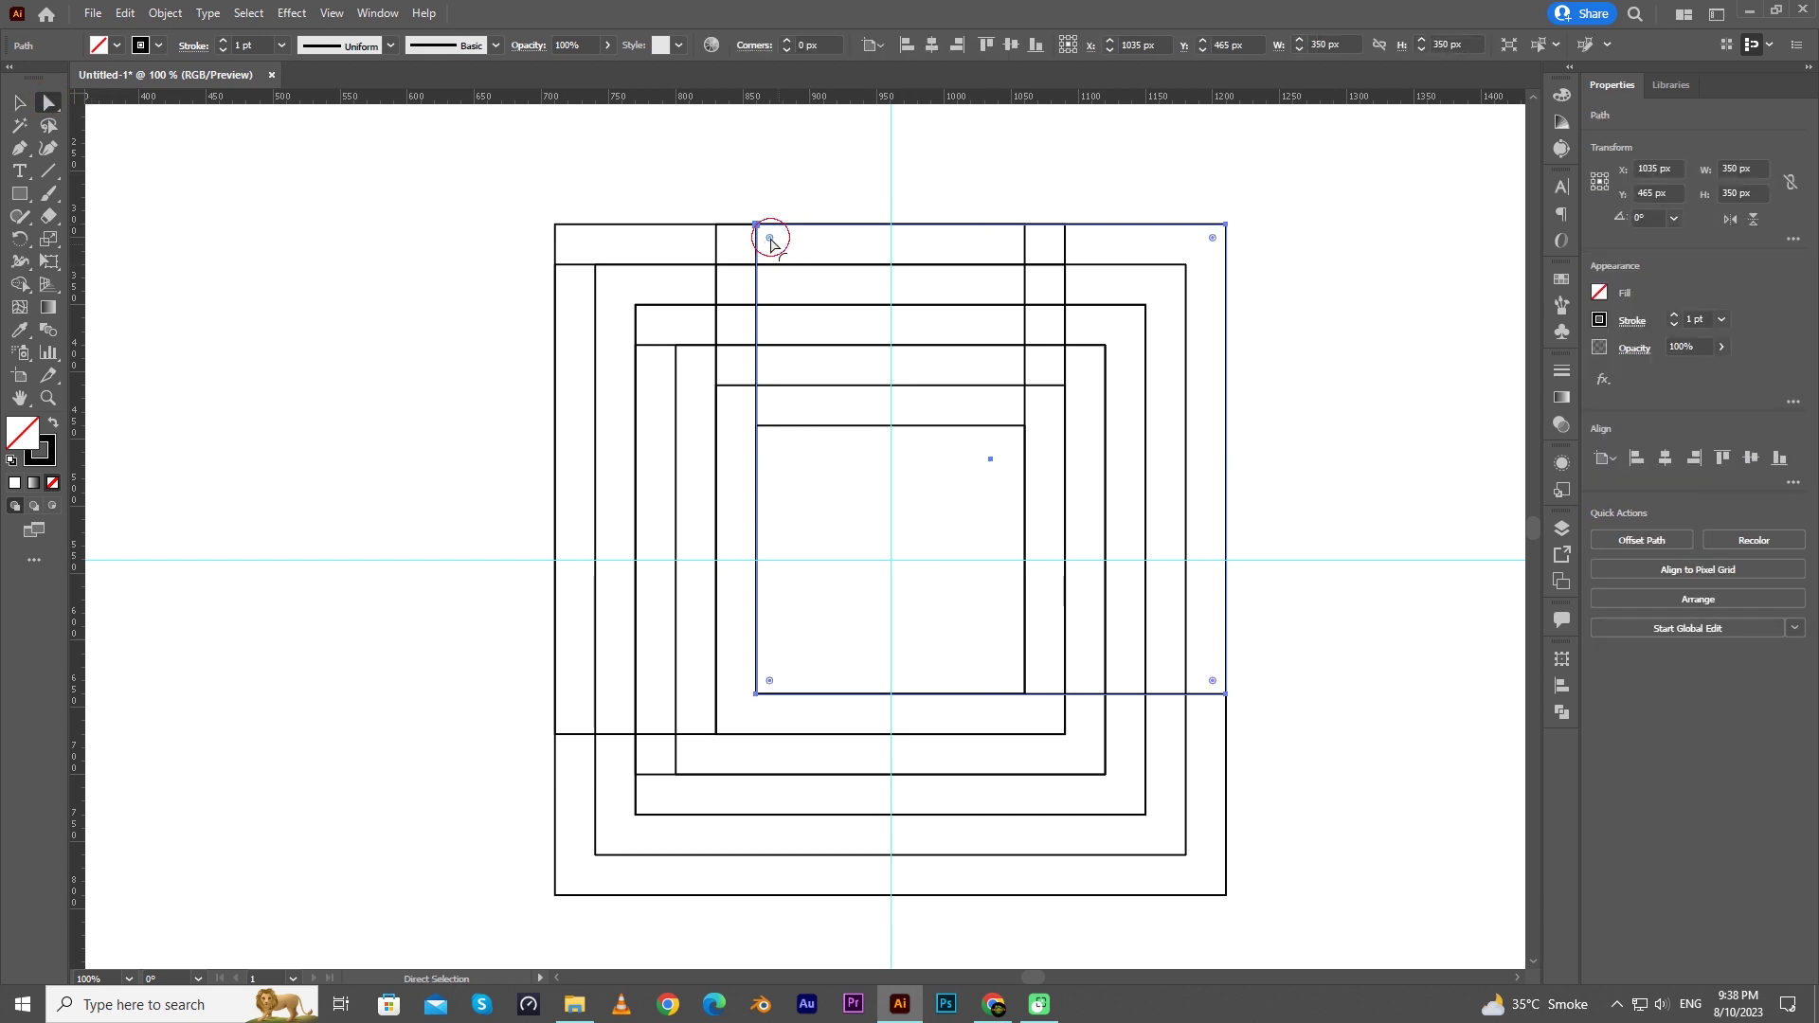
drag(770, 239, 780, 256)
key(ctrl+z)
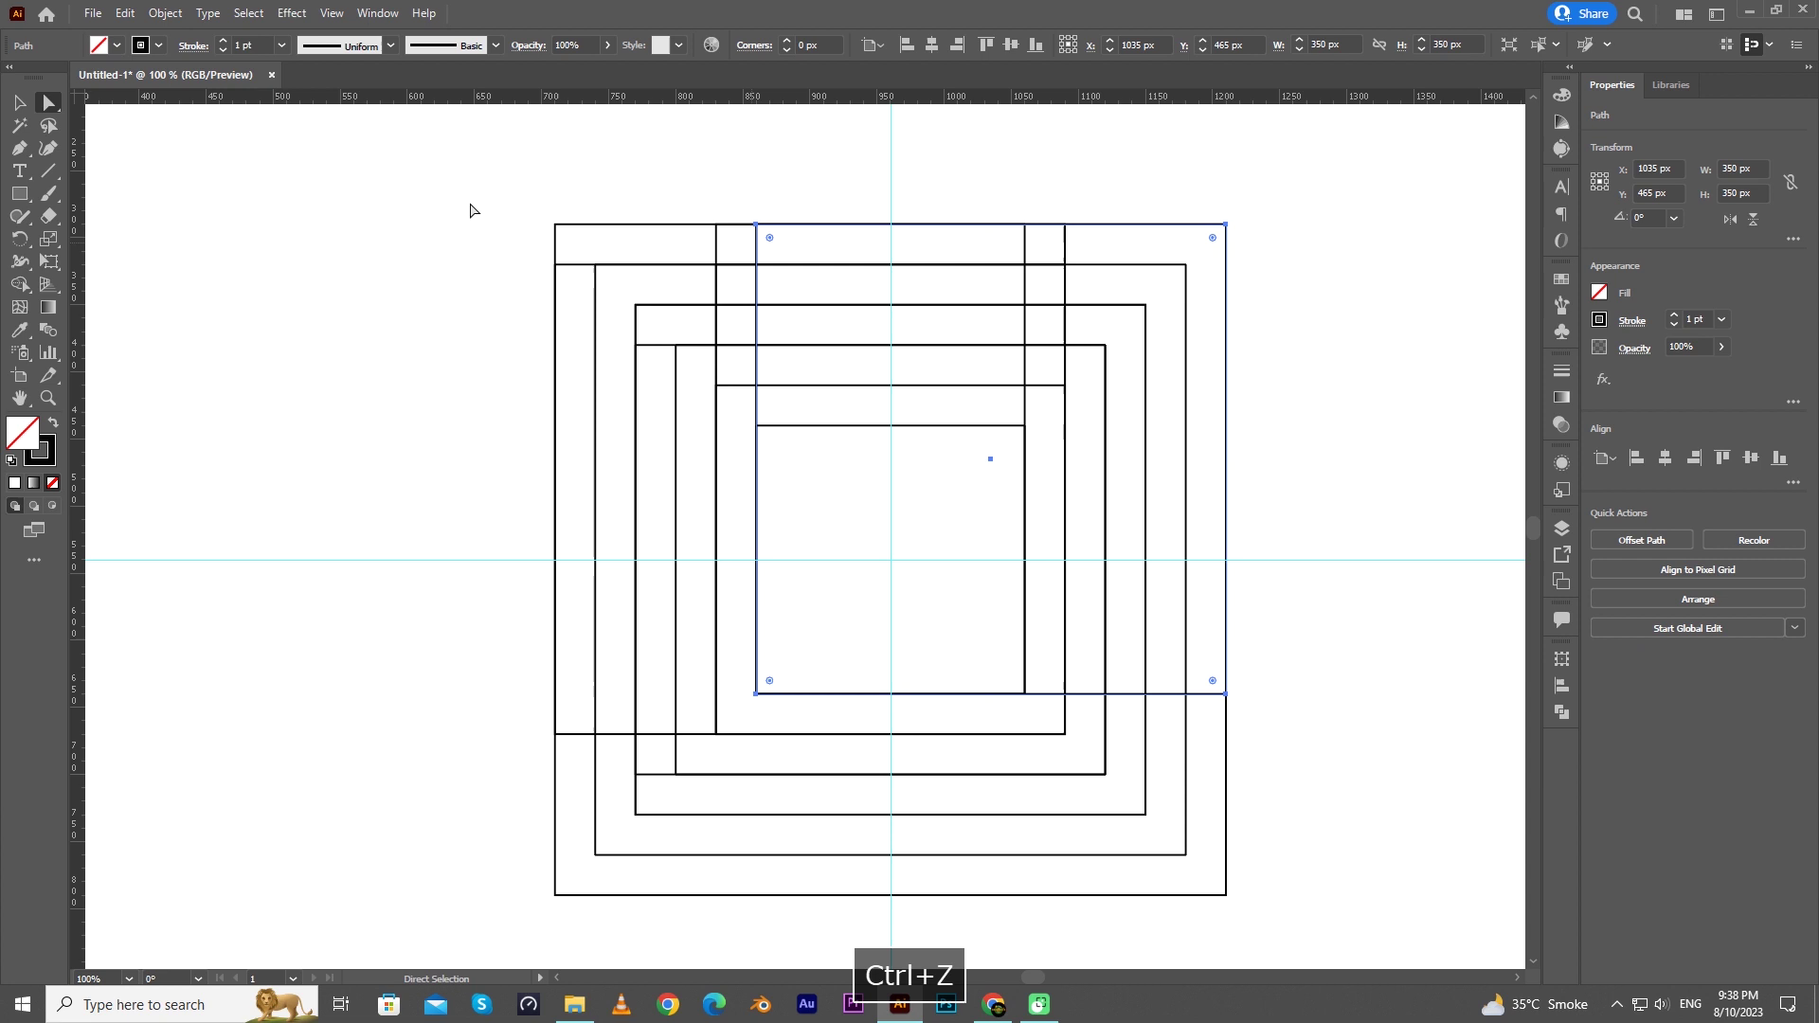
click(49, 106)
click(154, 106)
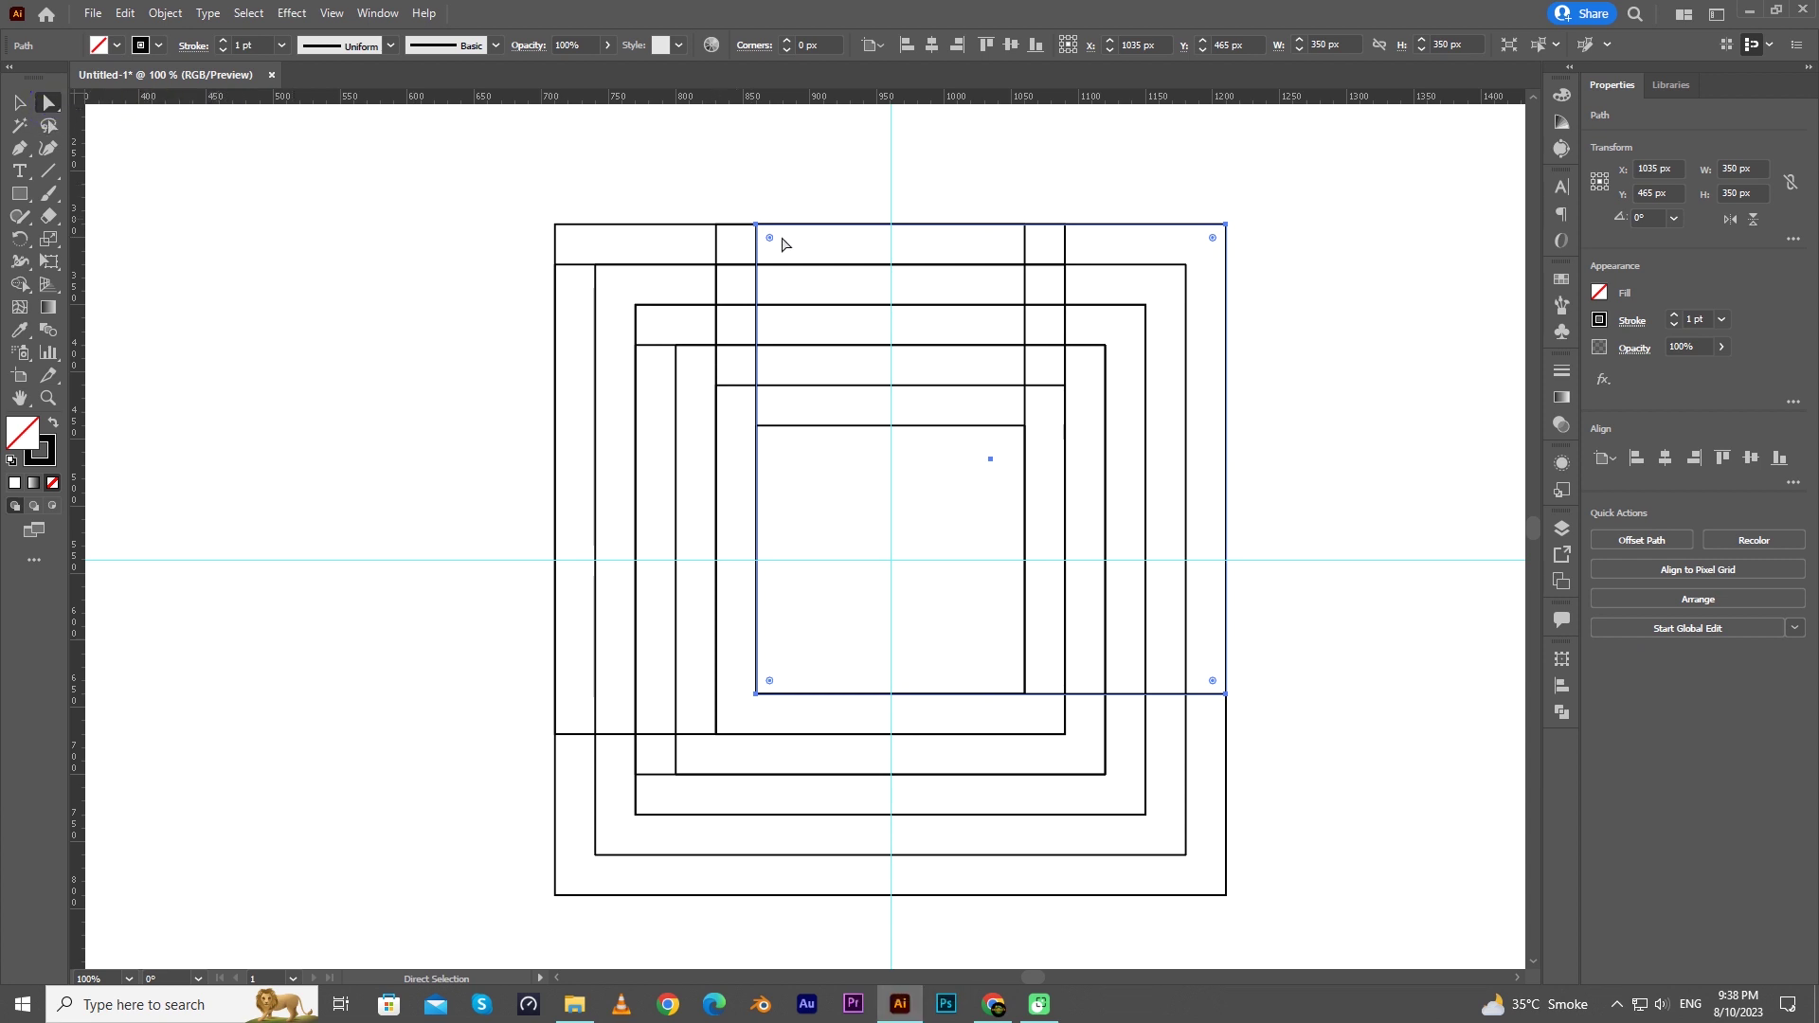
click(770, 238)
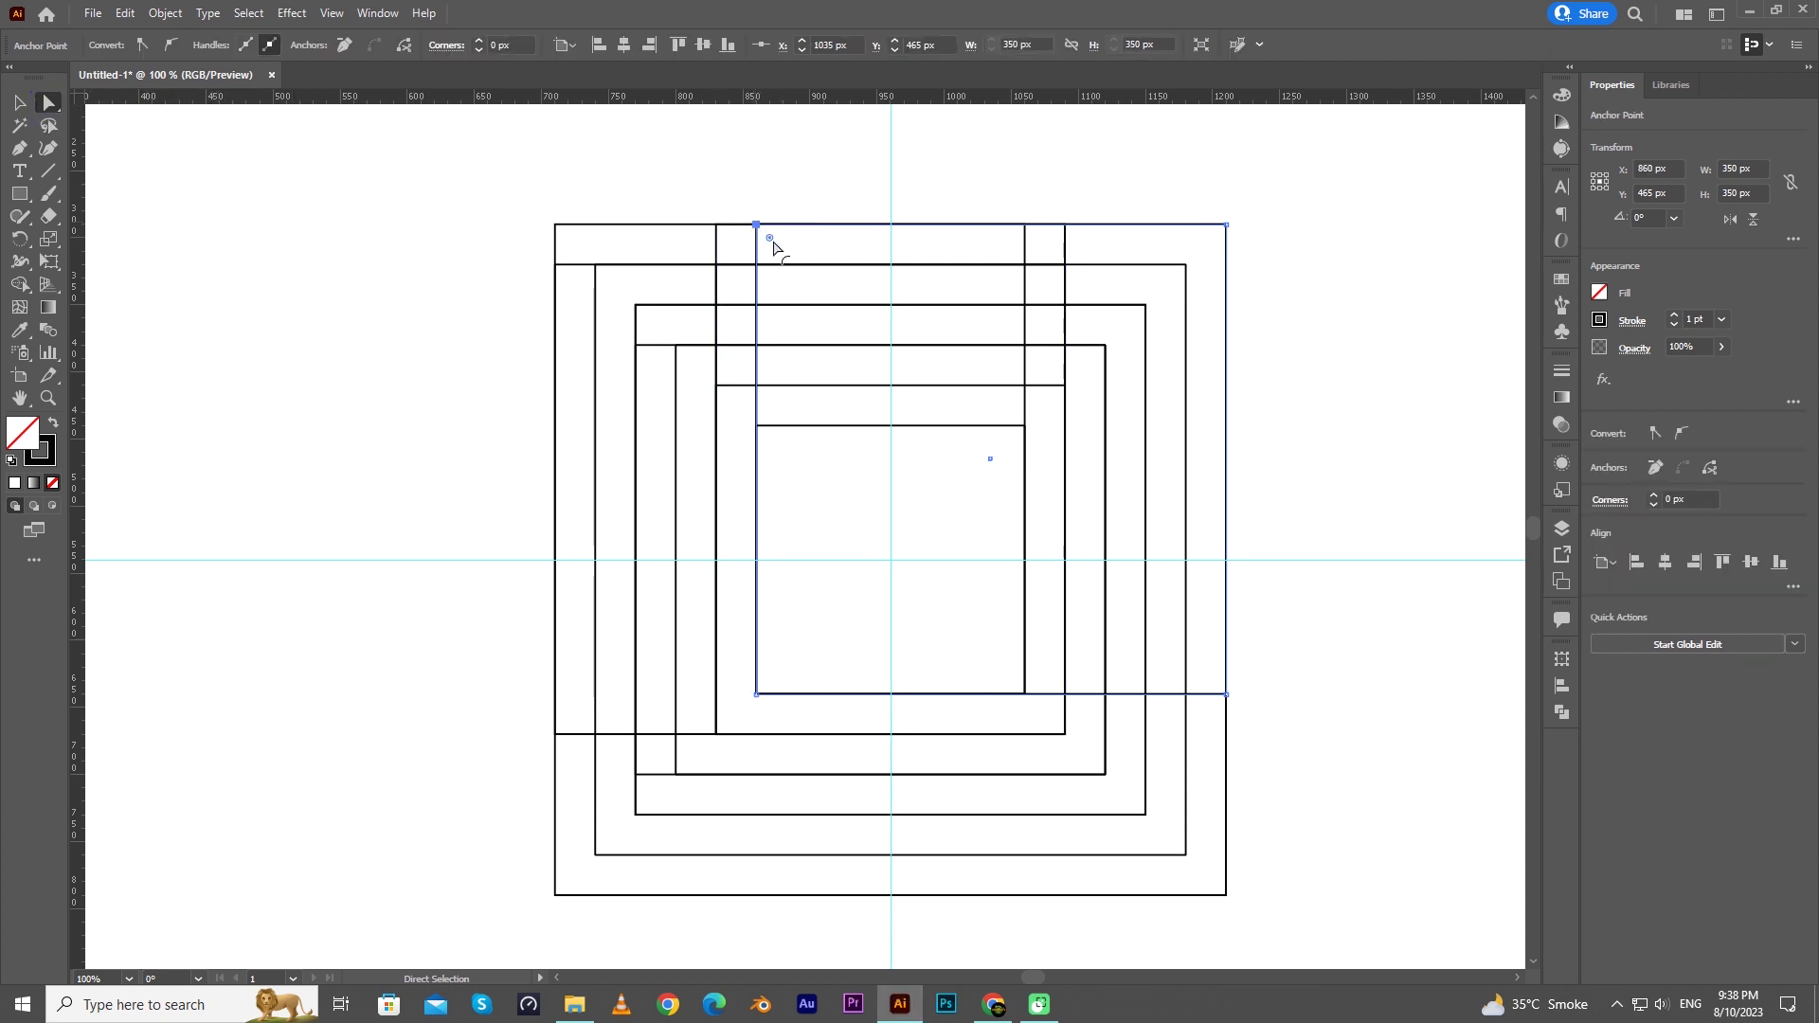
drag(770, 235, 860, 311)
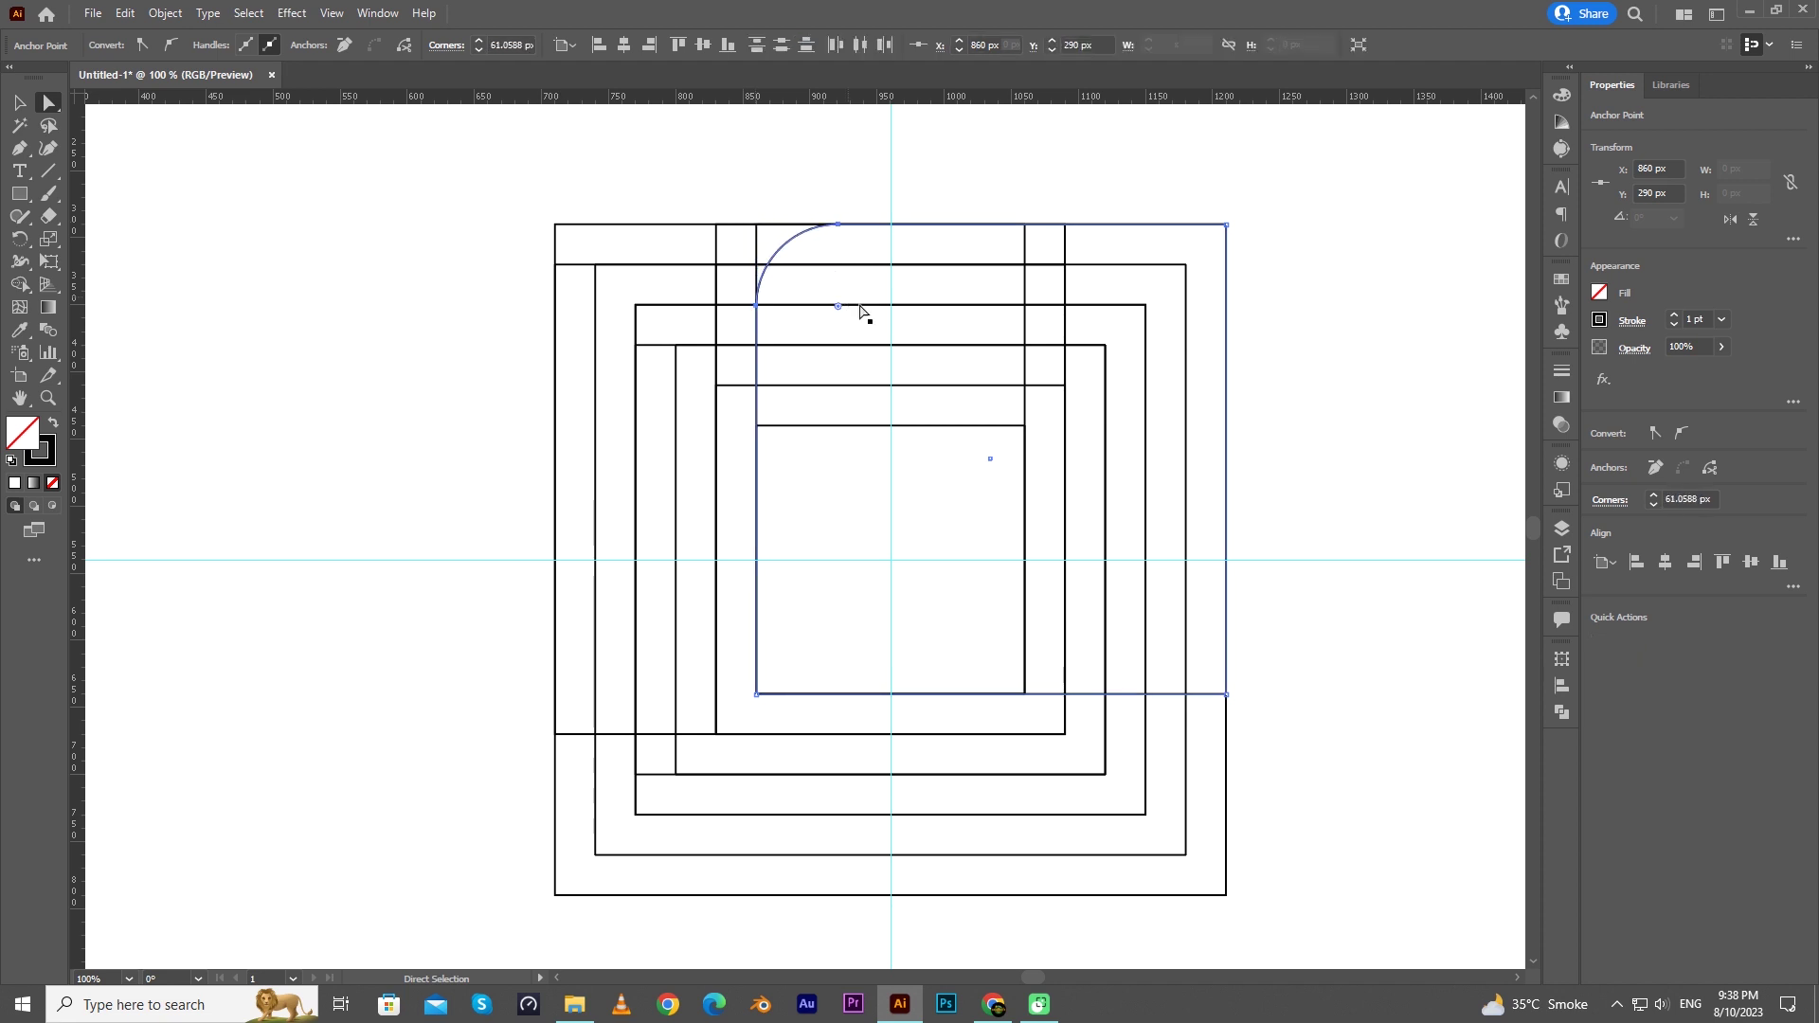
key(ctrl+z)
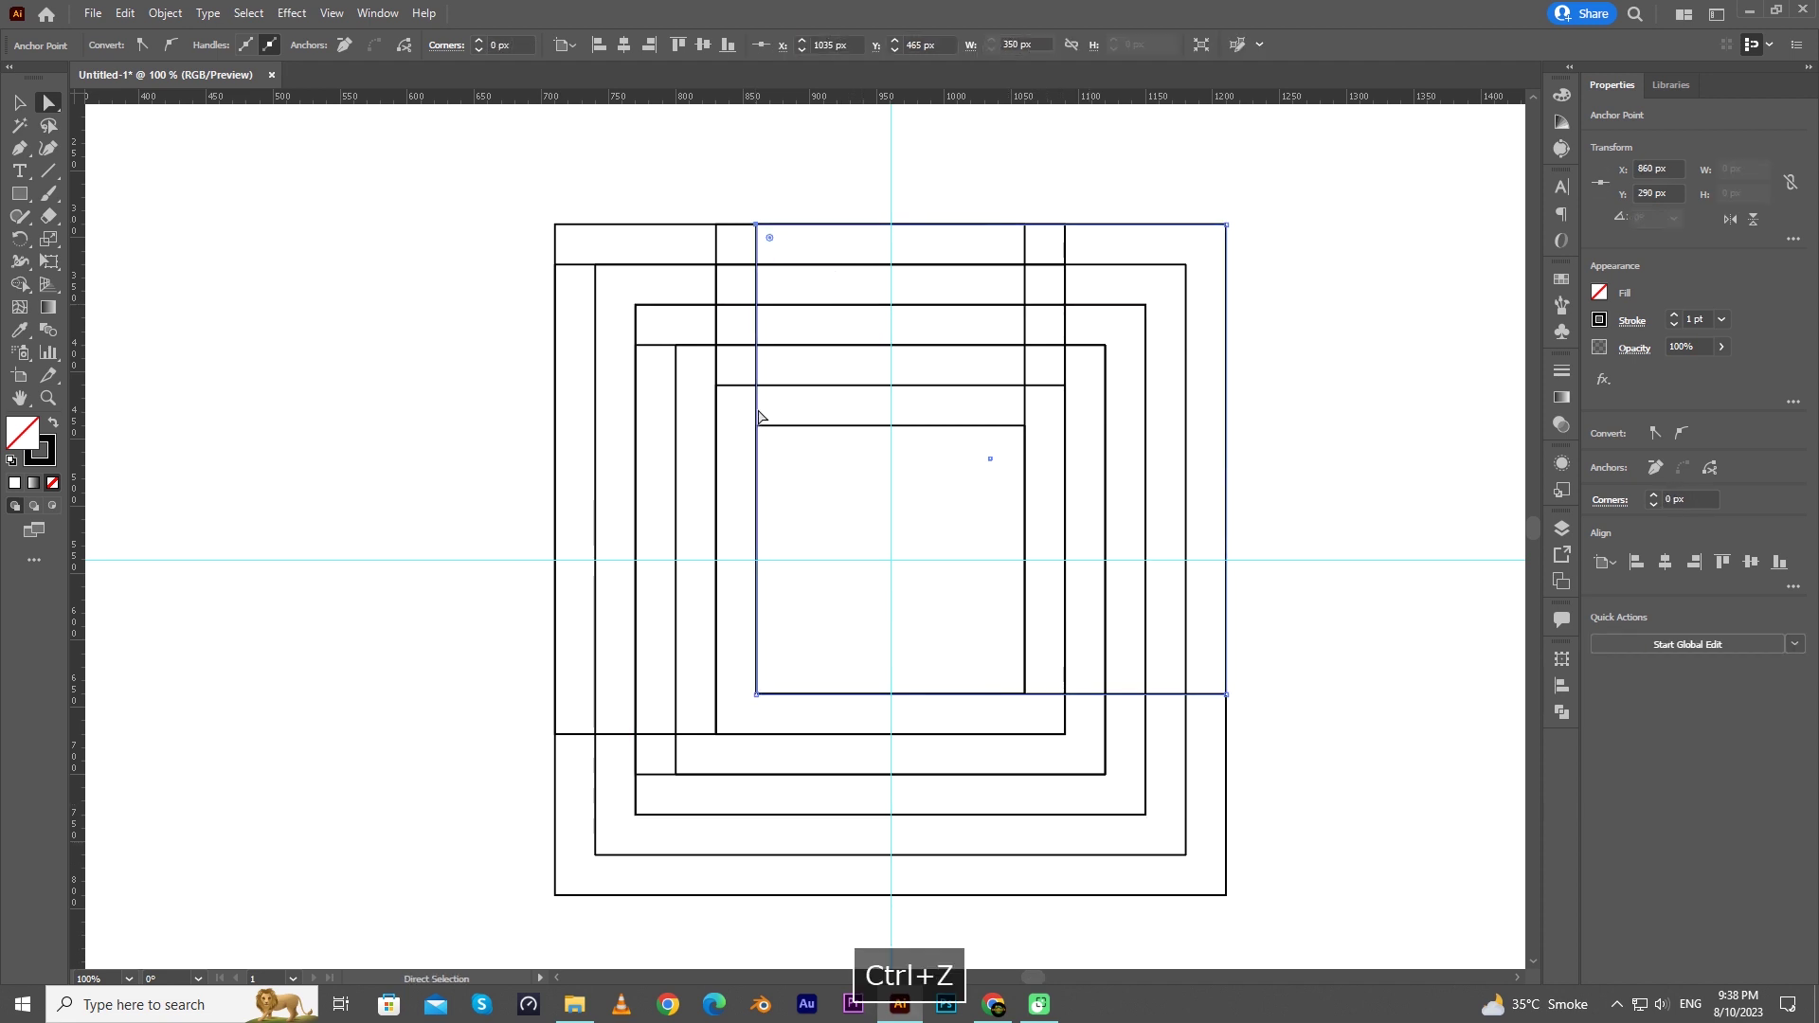
Step: Round the top-left corner of the 260 × 380 px rectangle to a radius of about 60 px
click(717, 228)
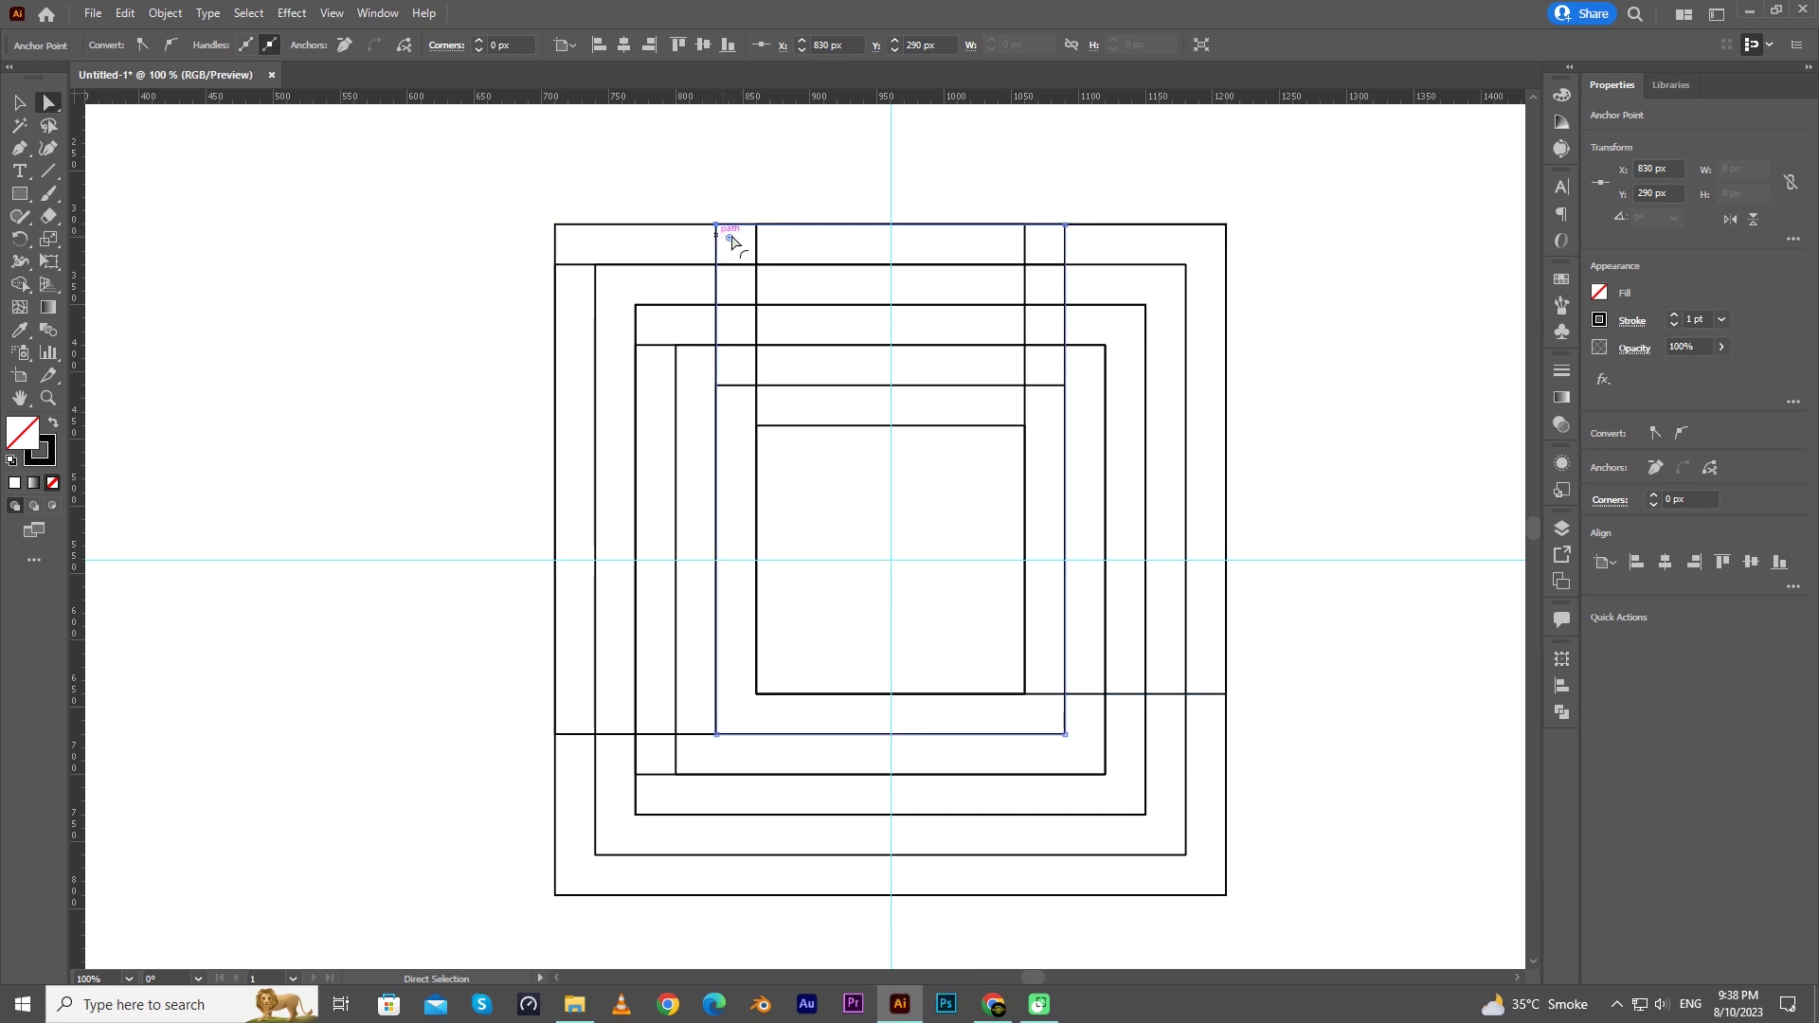
drag(730, 238, 775, 249)
scroll(777, 245, up, 2)
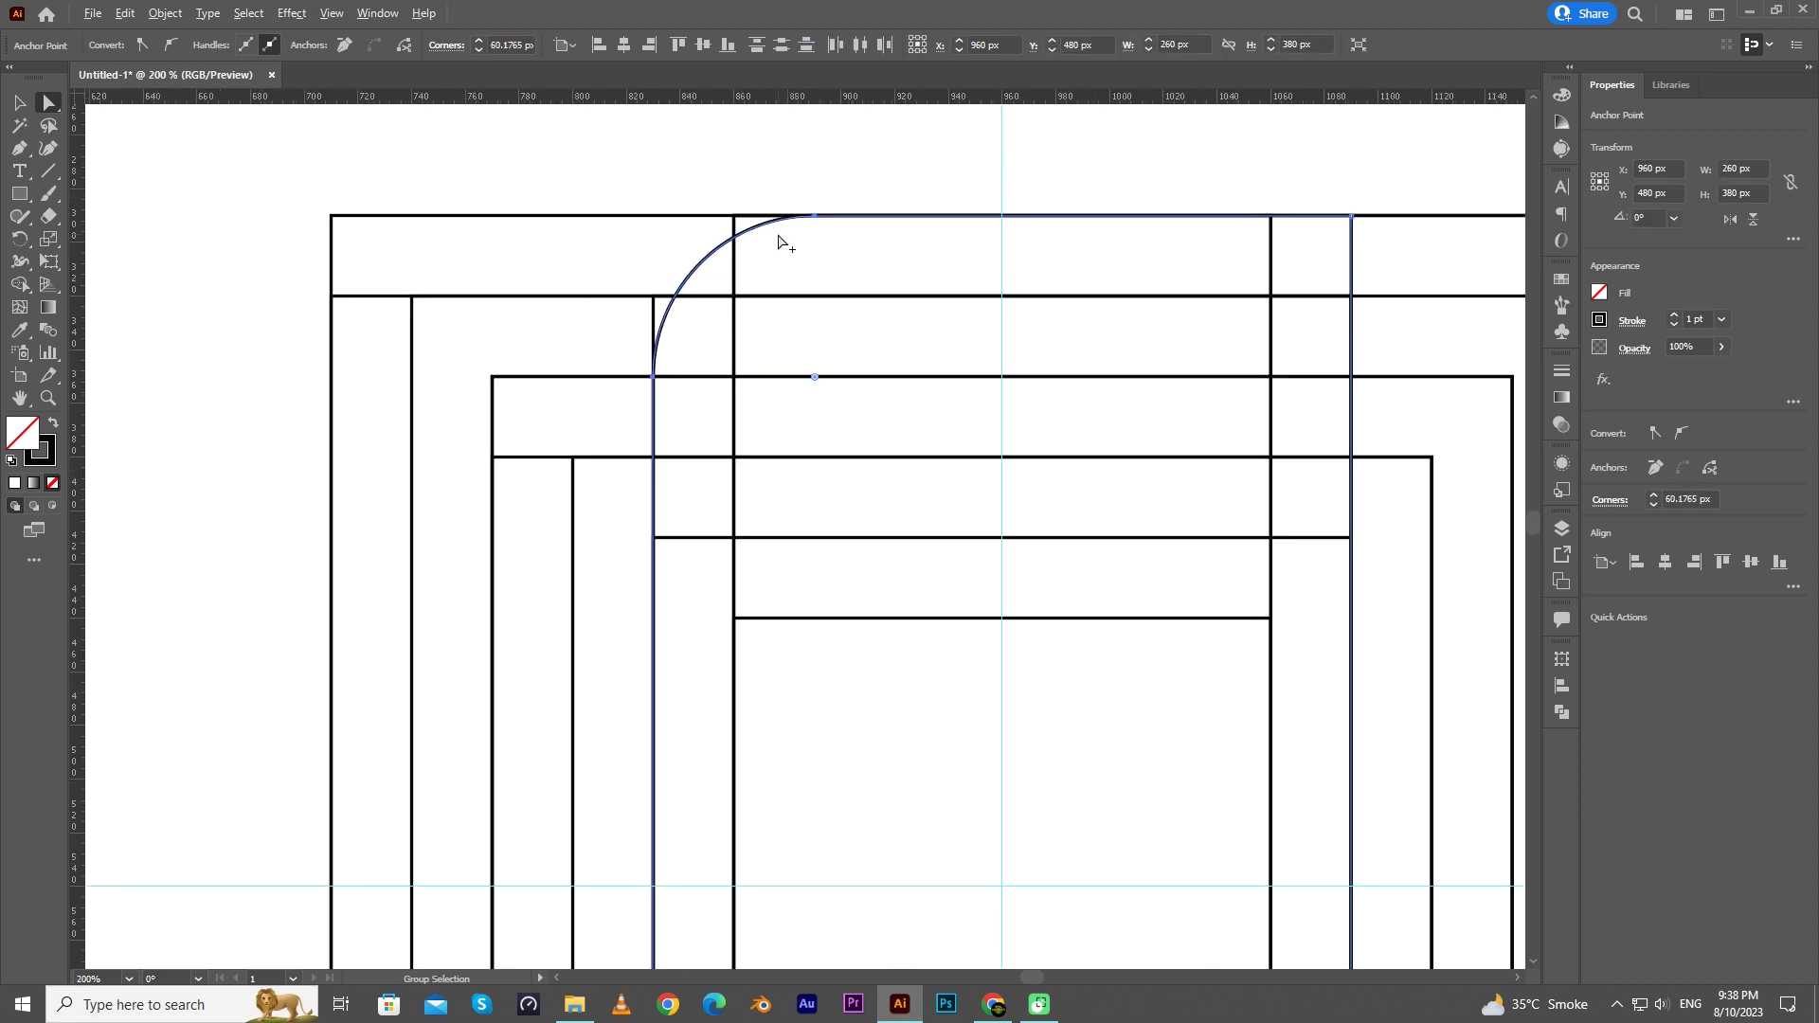
Step: Round the top-left corner of the 260 × 350 px rectangle to a radius of about 30 px
click(659, 299)
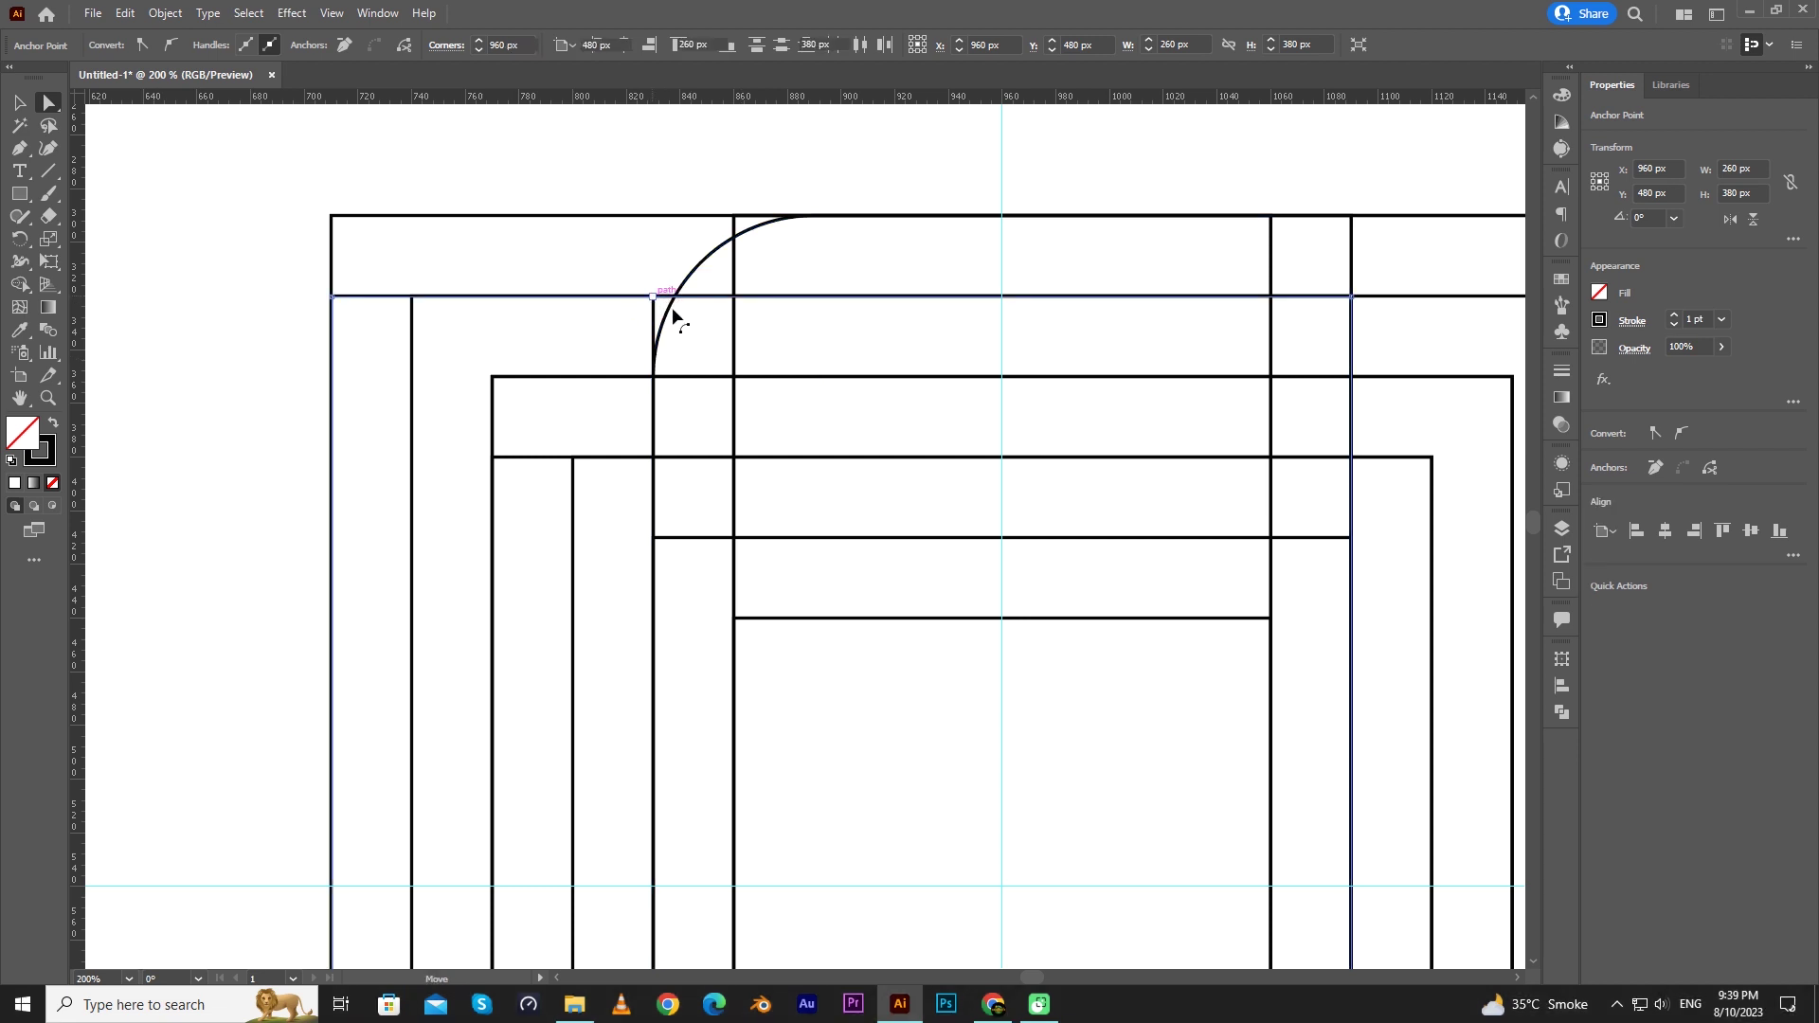
click(652, 298)
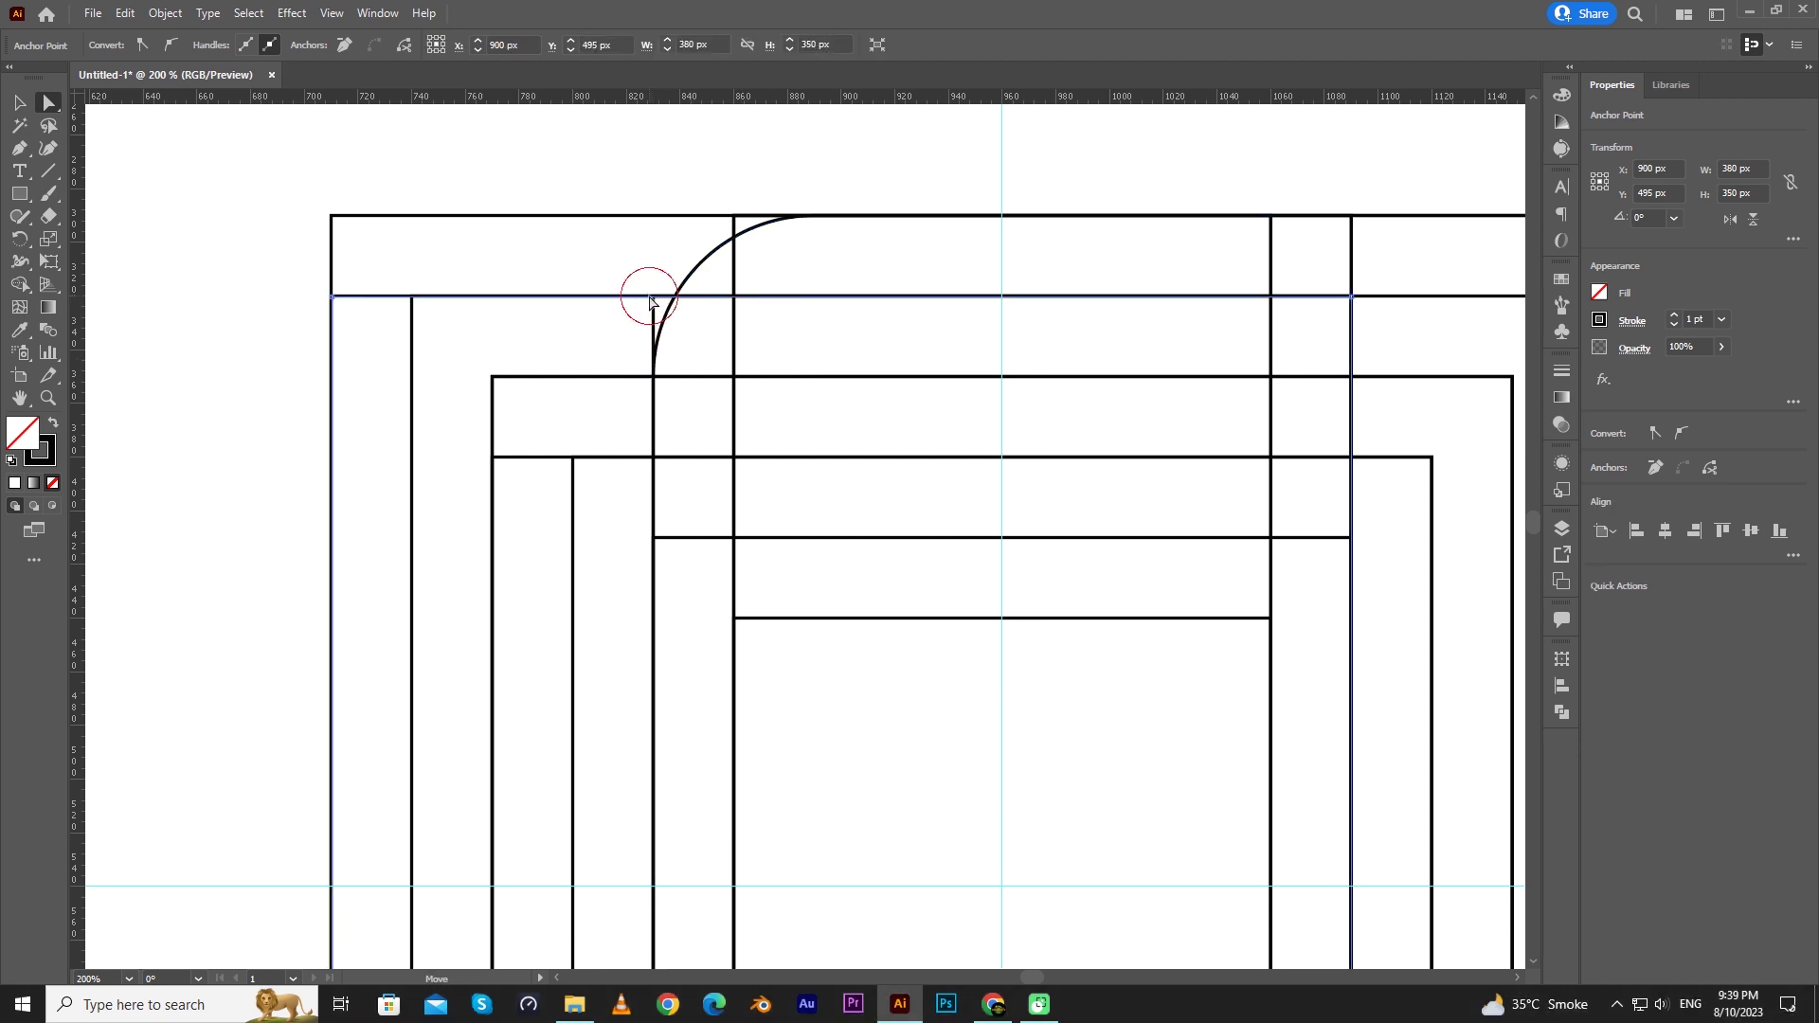
click(735, 330)
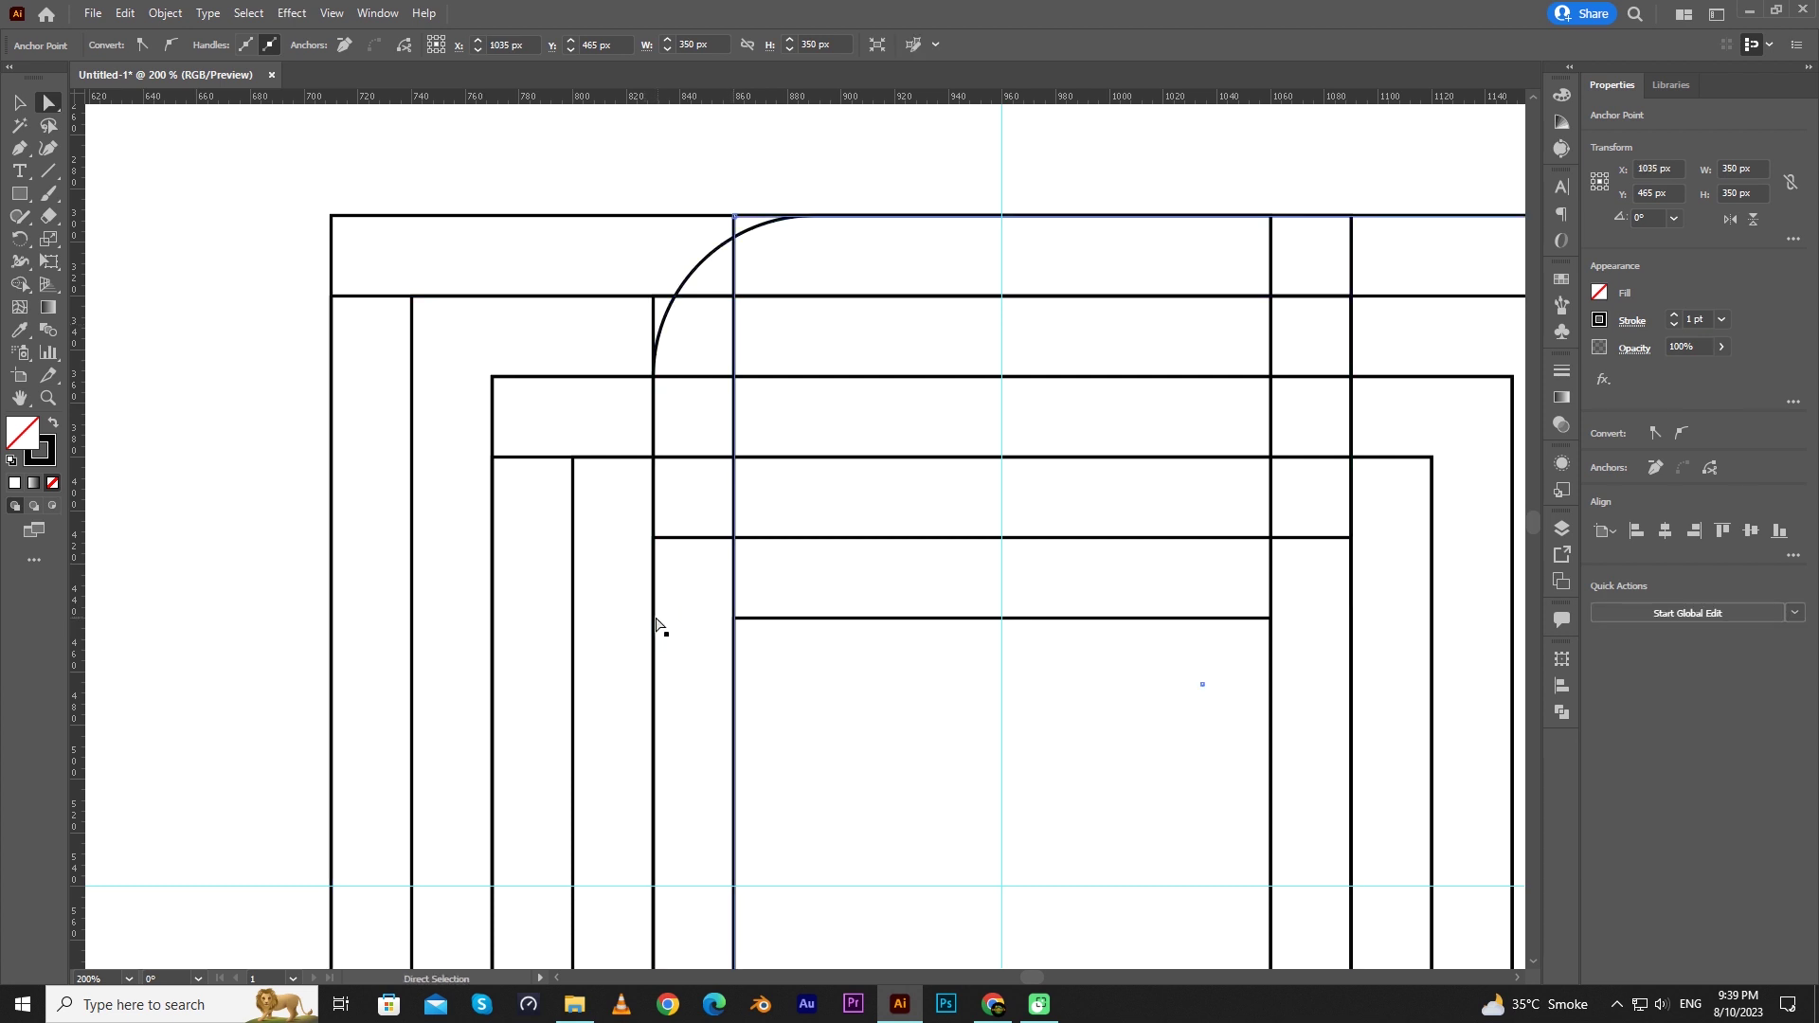
click(650, 616)
click(20, 103)
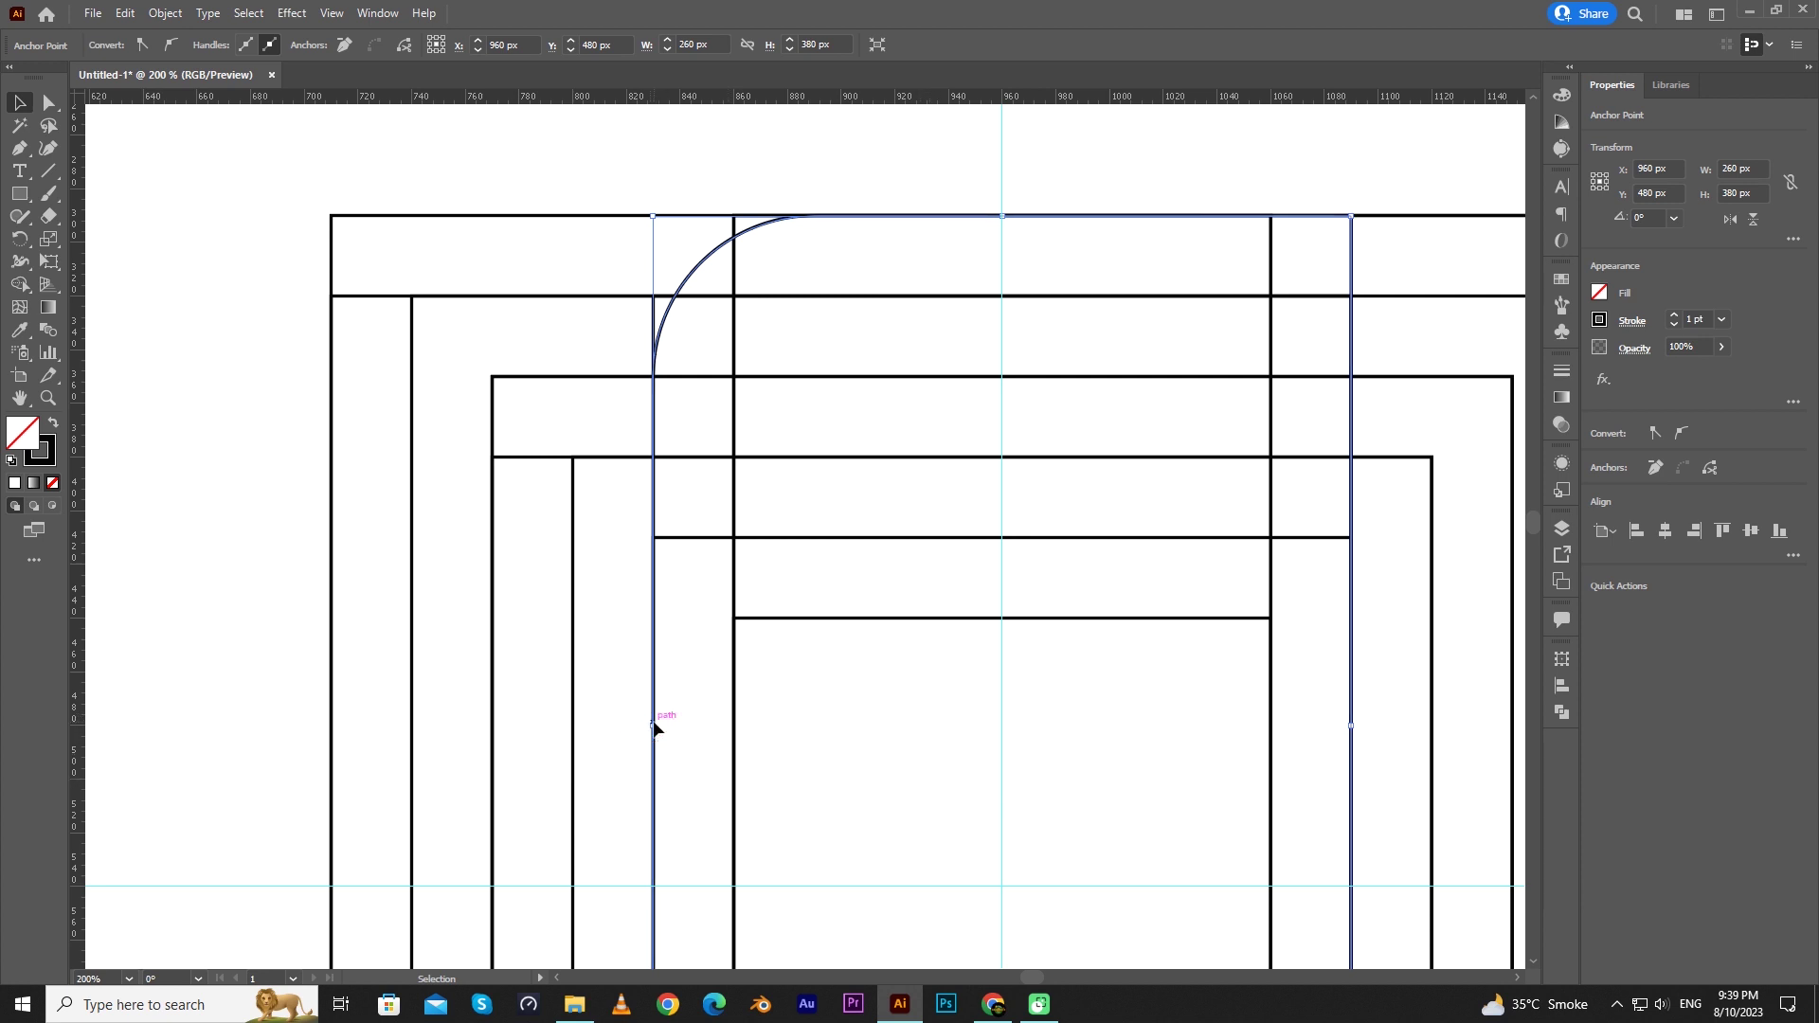
click(912, 769)
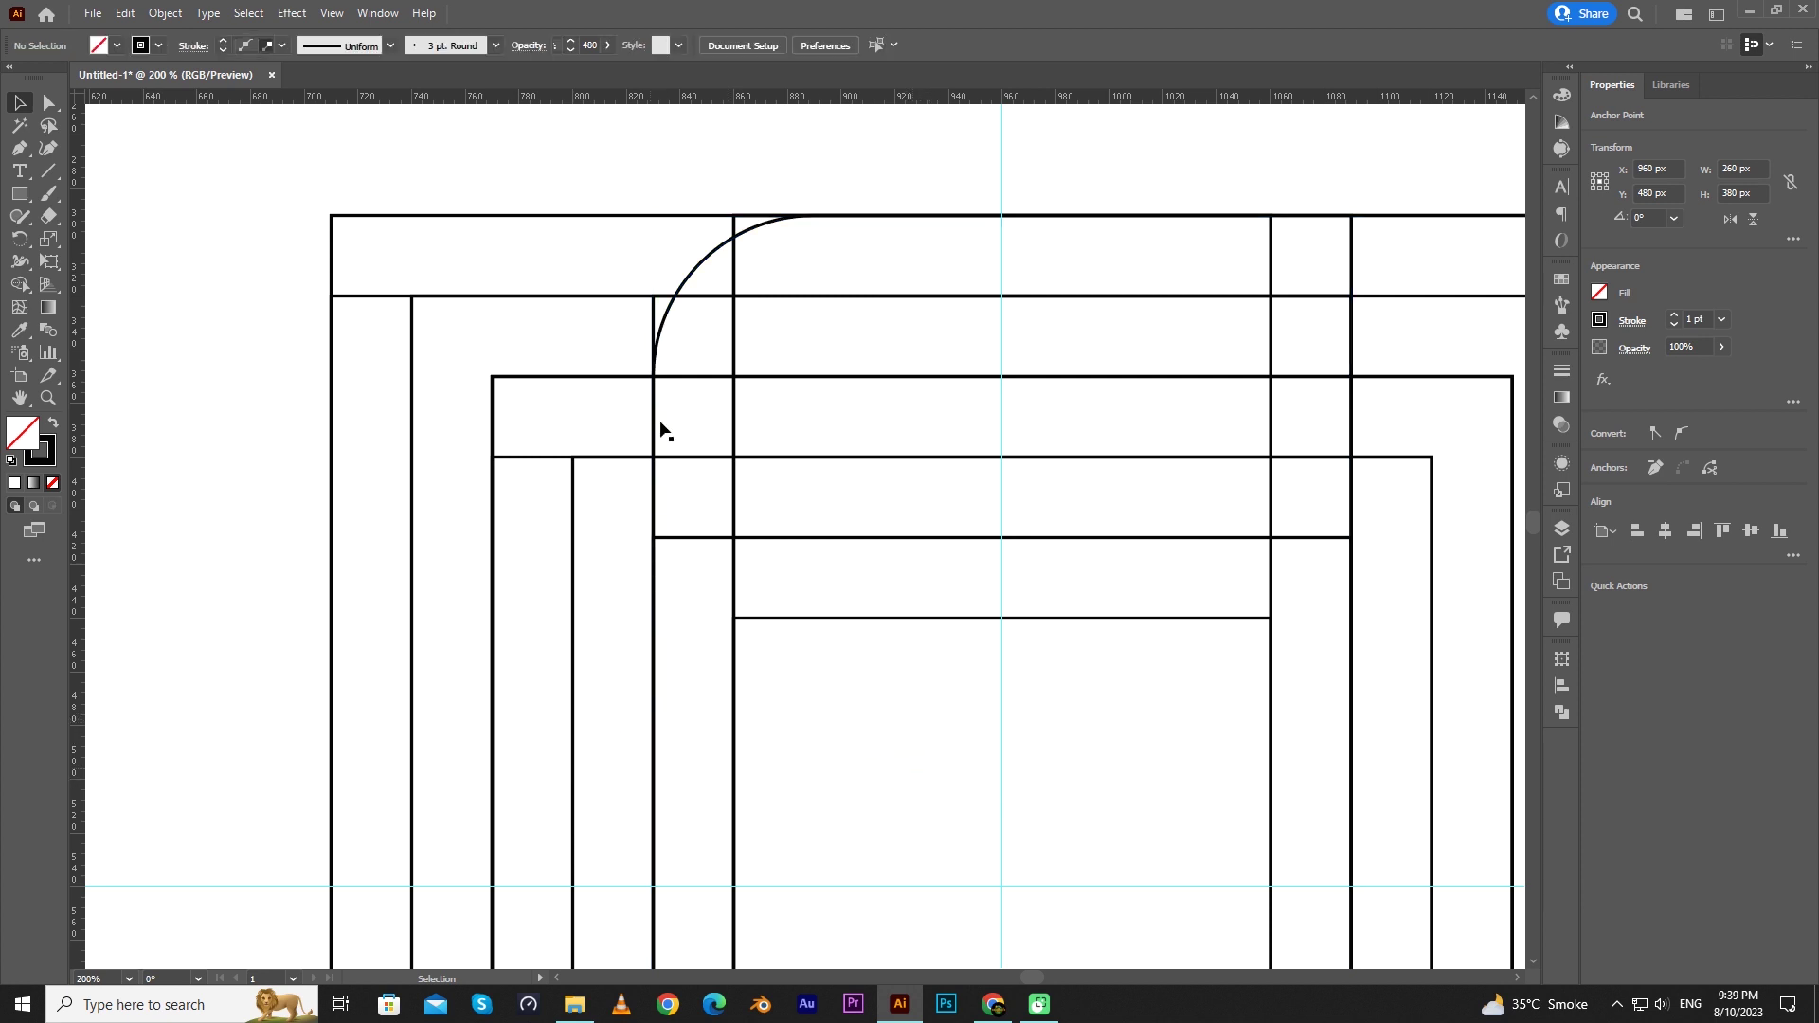
click(653, 322)
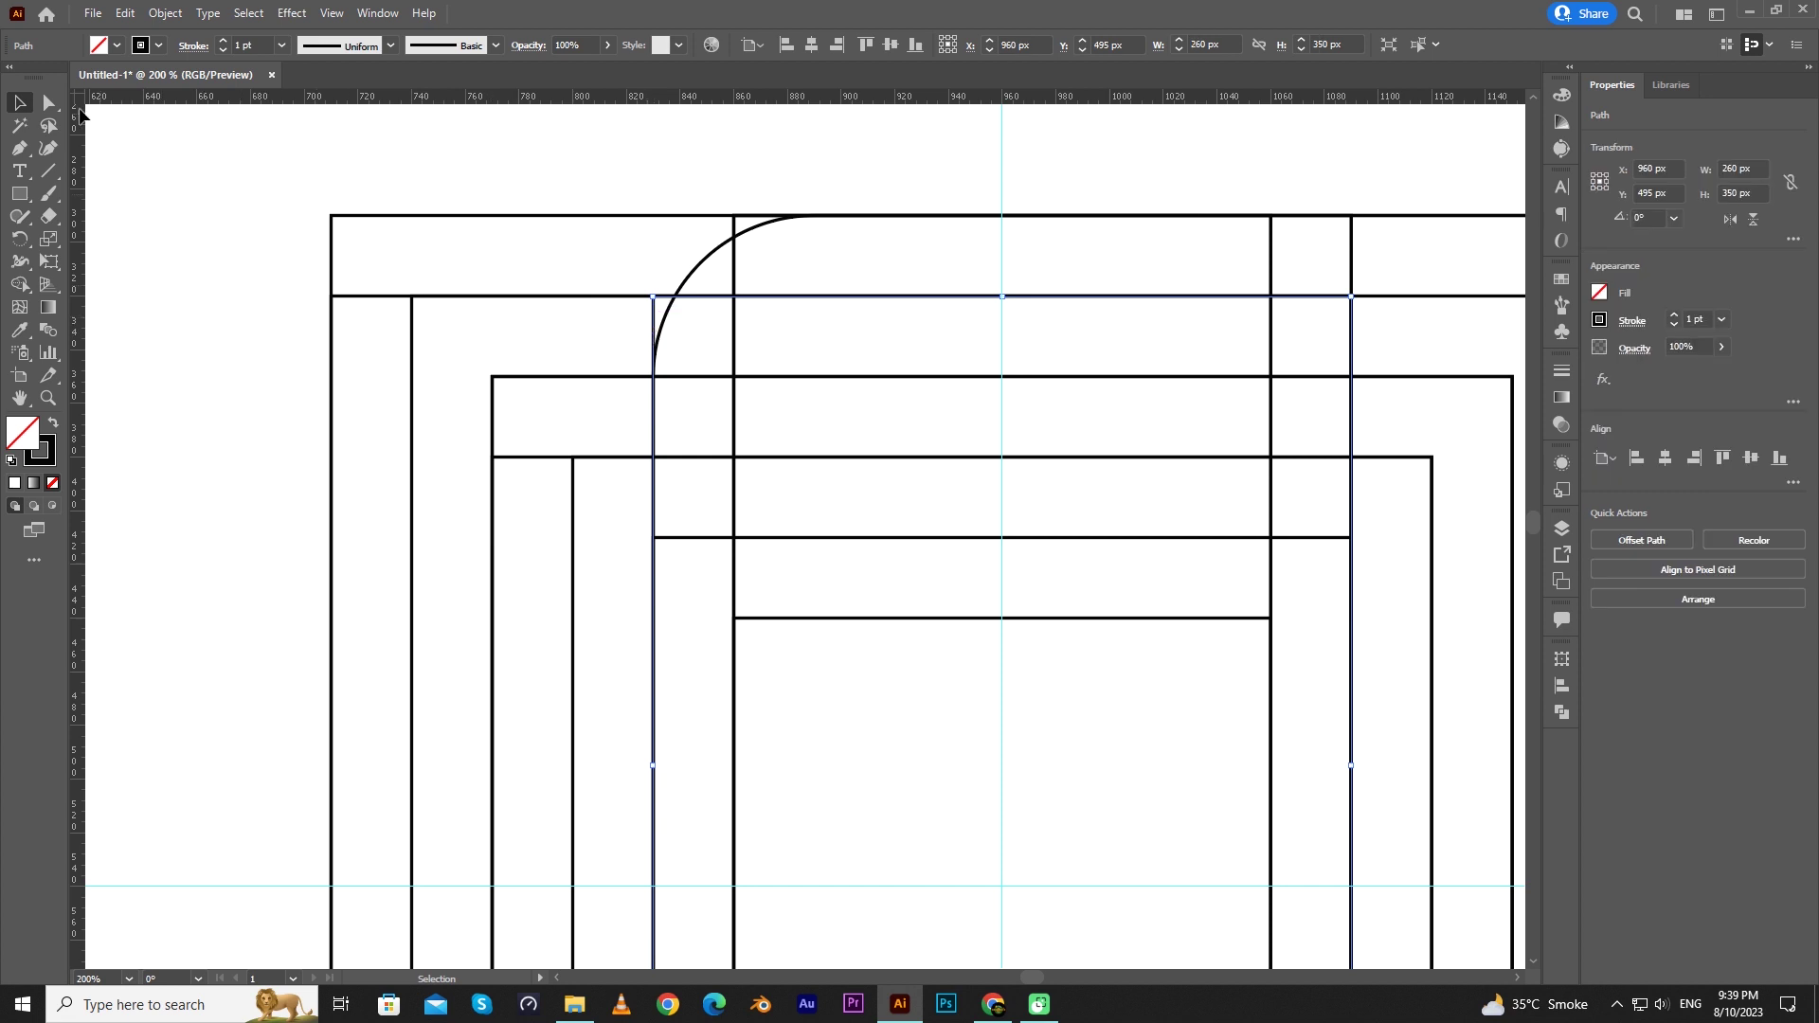
click(49, 102)
click(654, 298)
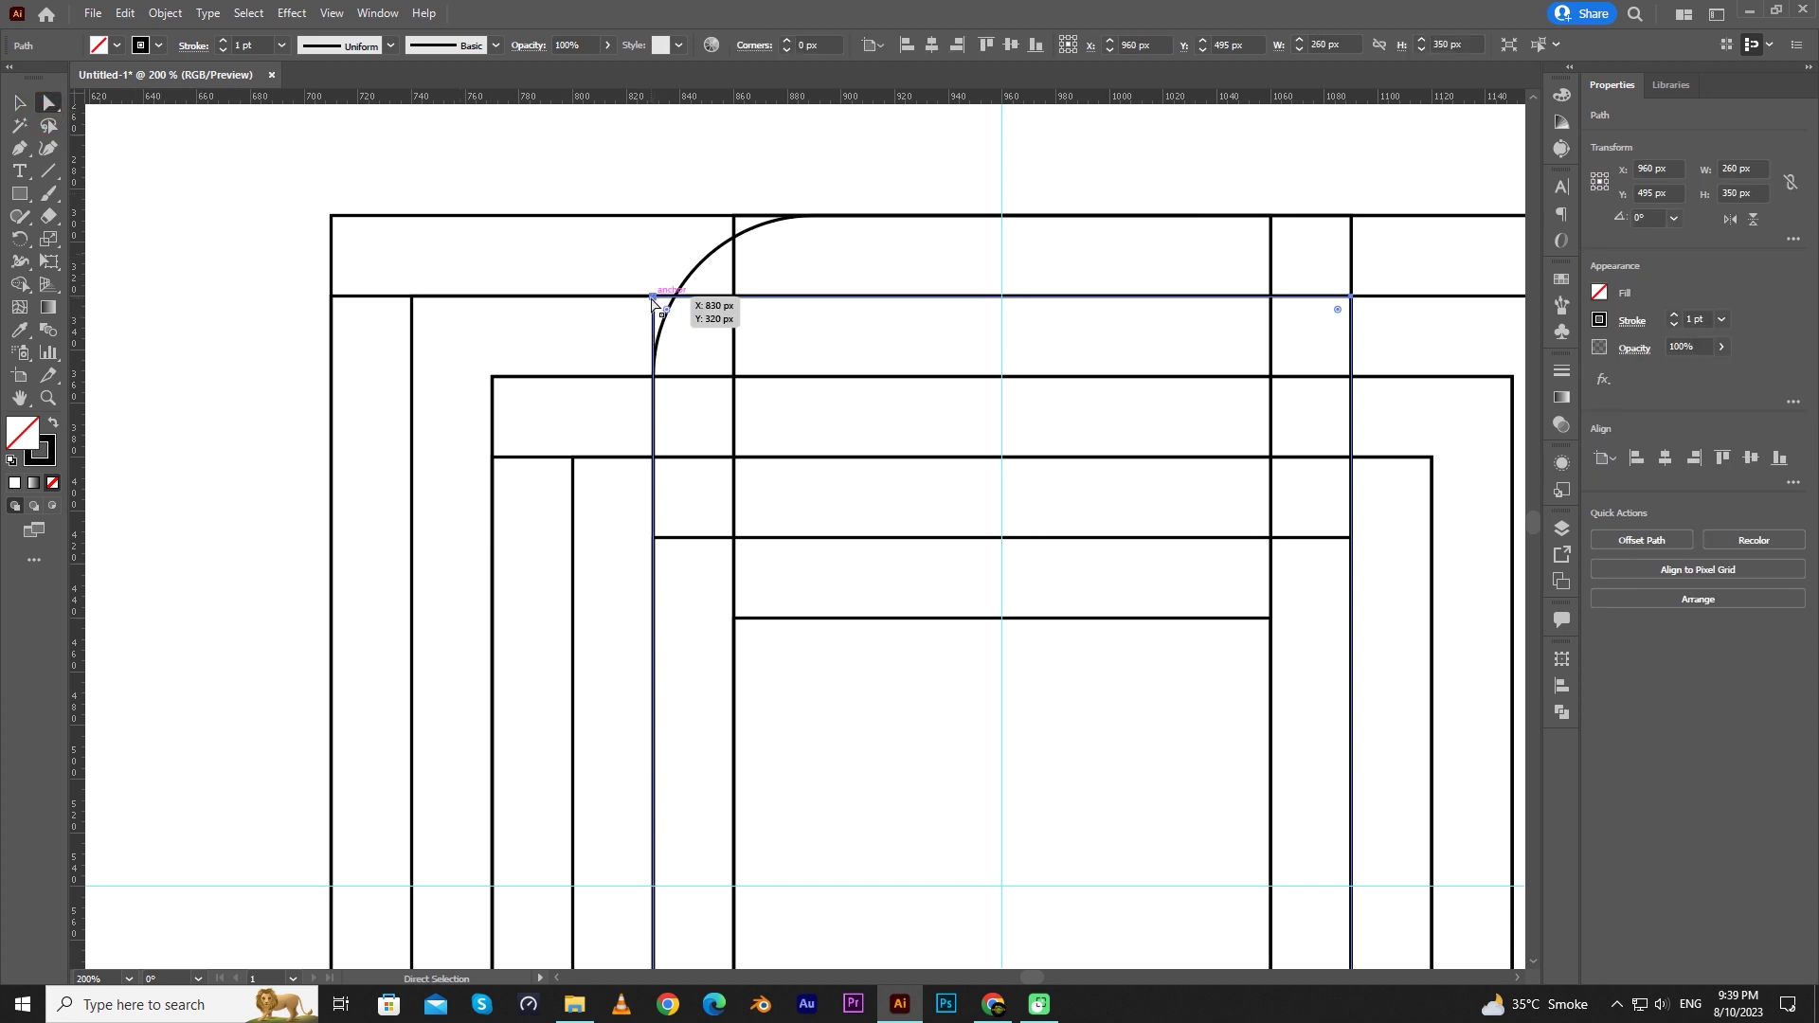
drag(670, 316, 751, 361)
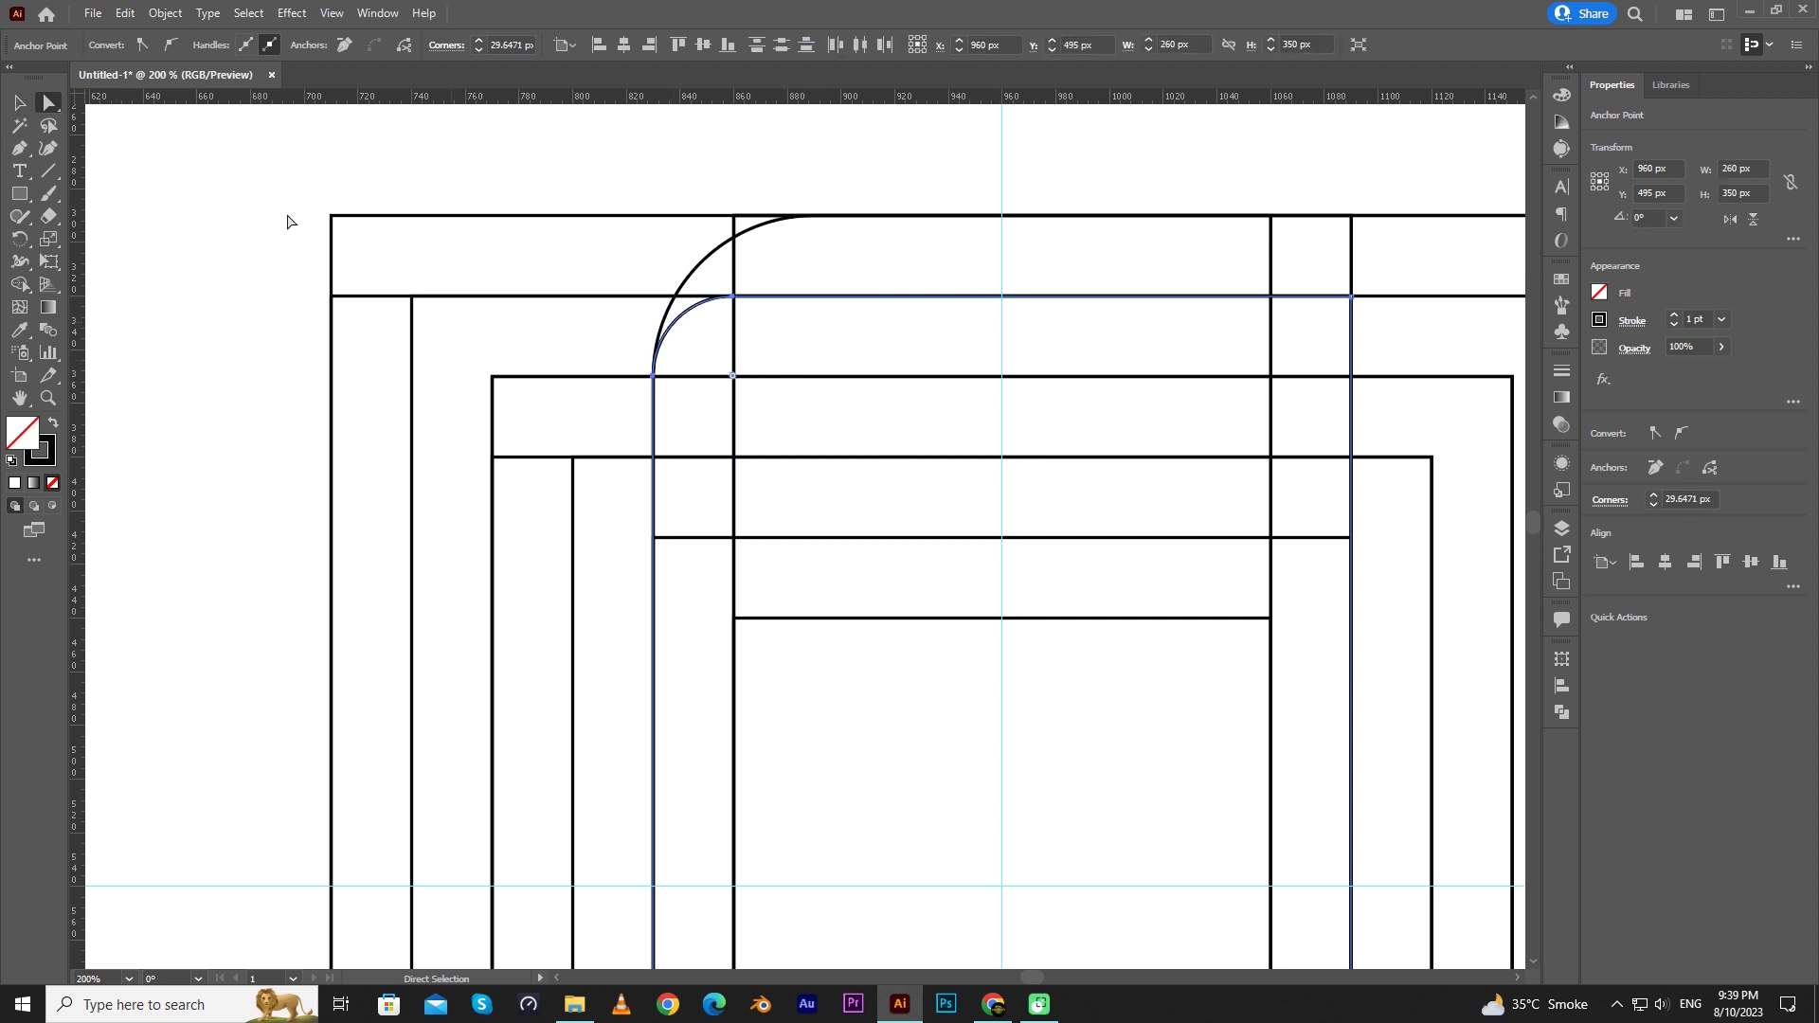
Step: Round the top-left corner of the 380 px square's front copy until the curve meets the left edge of the 260 px wide rectangles
click(19, 102)
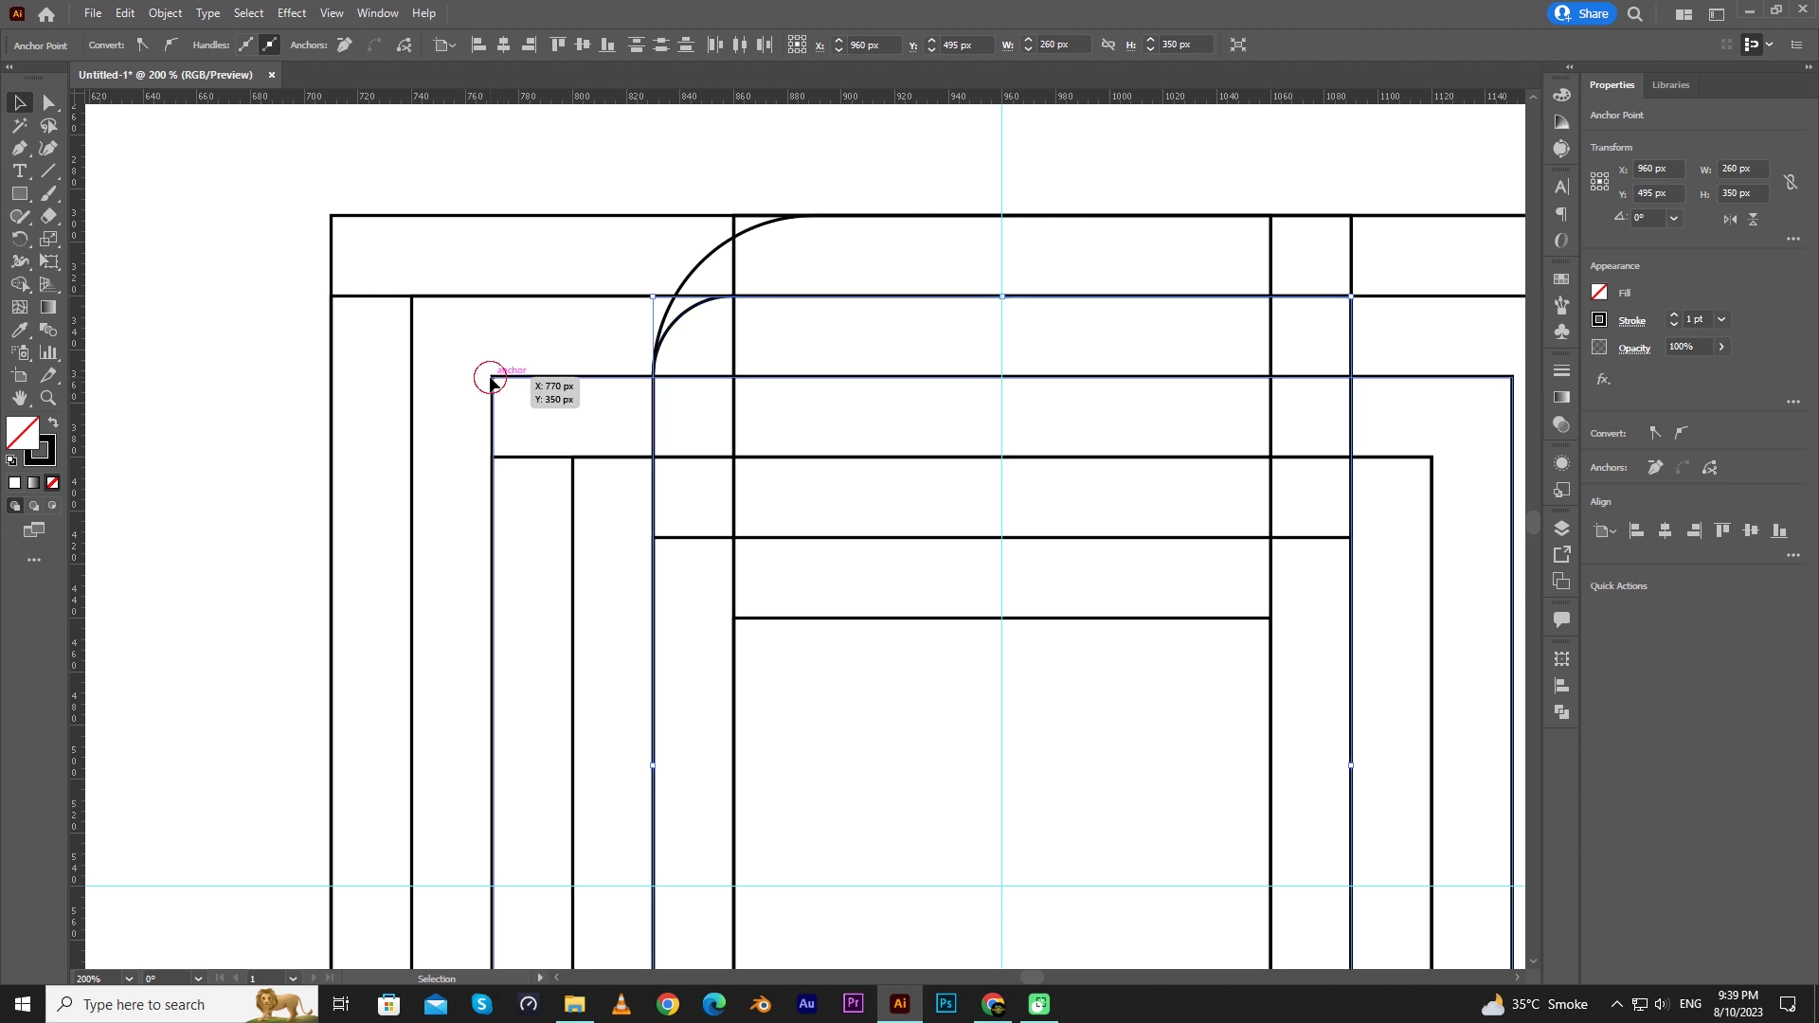
click(492, 377)
click(46, 102)
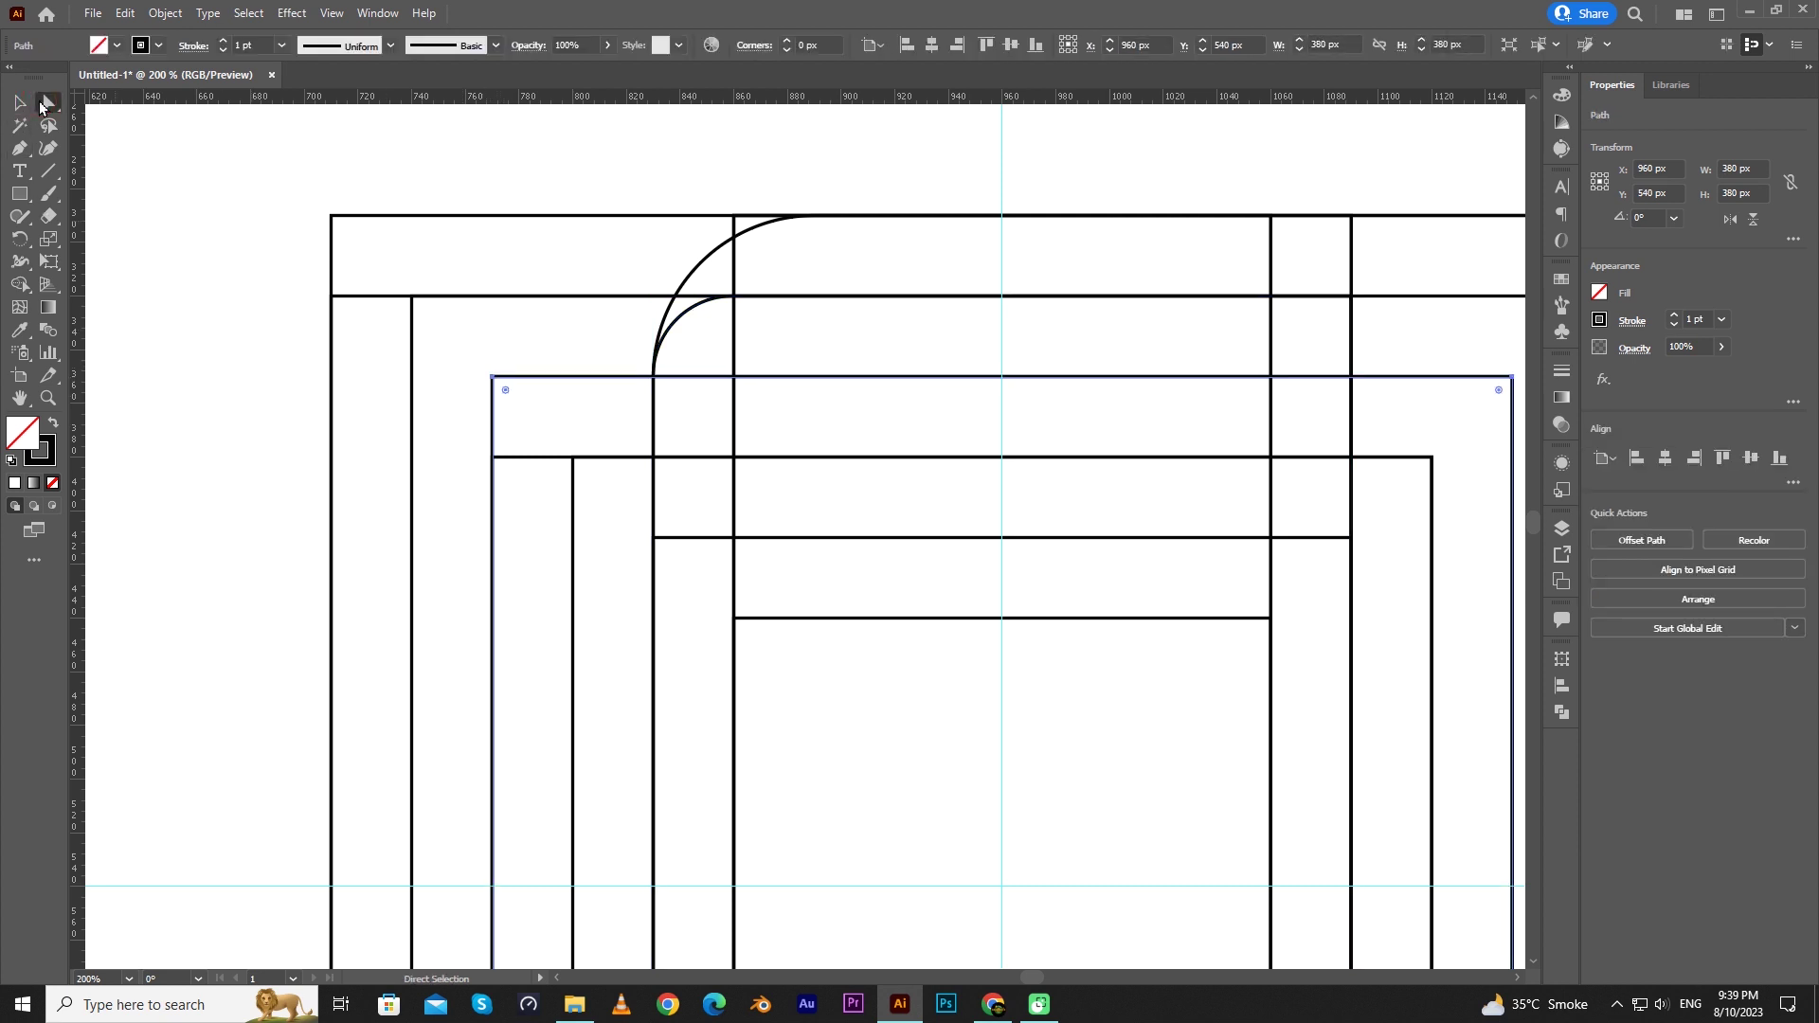
click(499, 390)
drag(502, 391, 696, 503)
scroll(654, 398, up, 3)
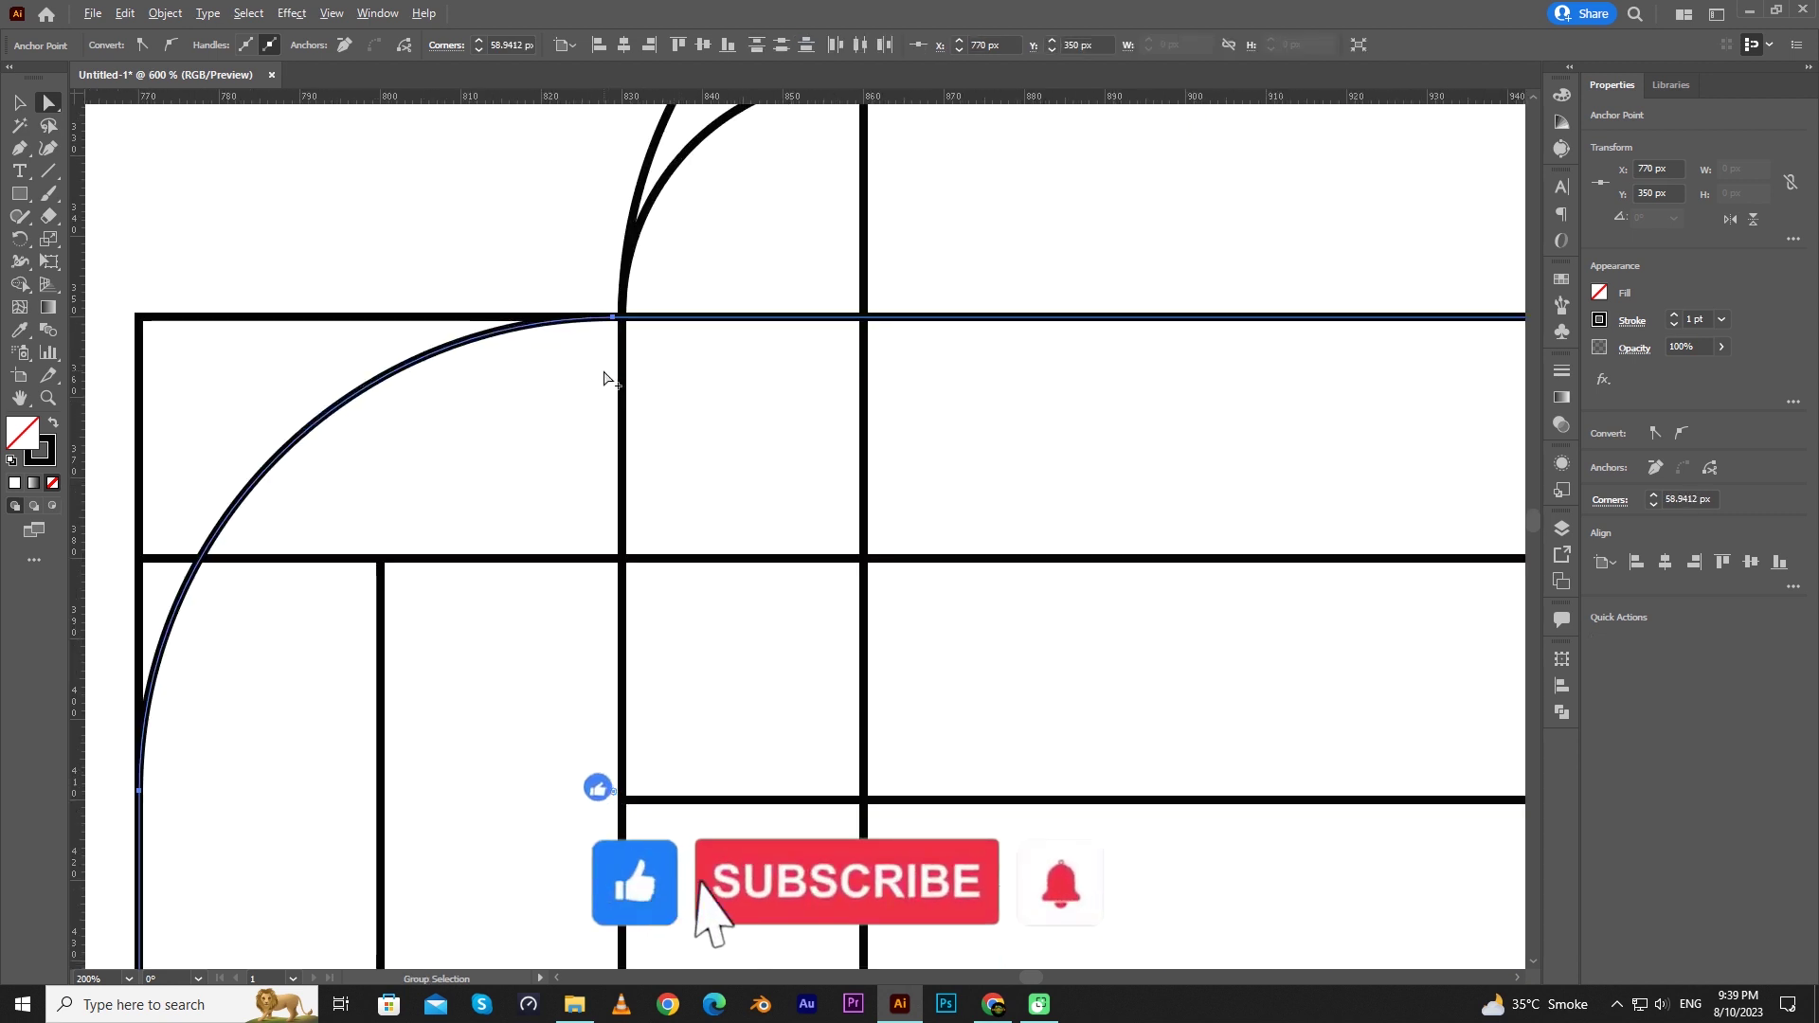
click(613, 798)
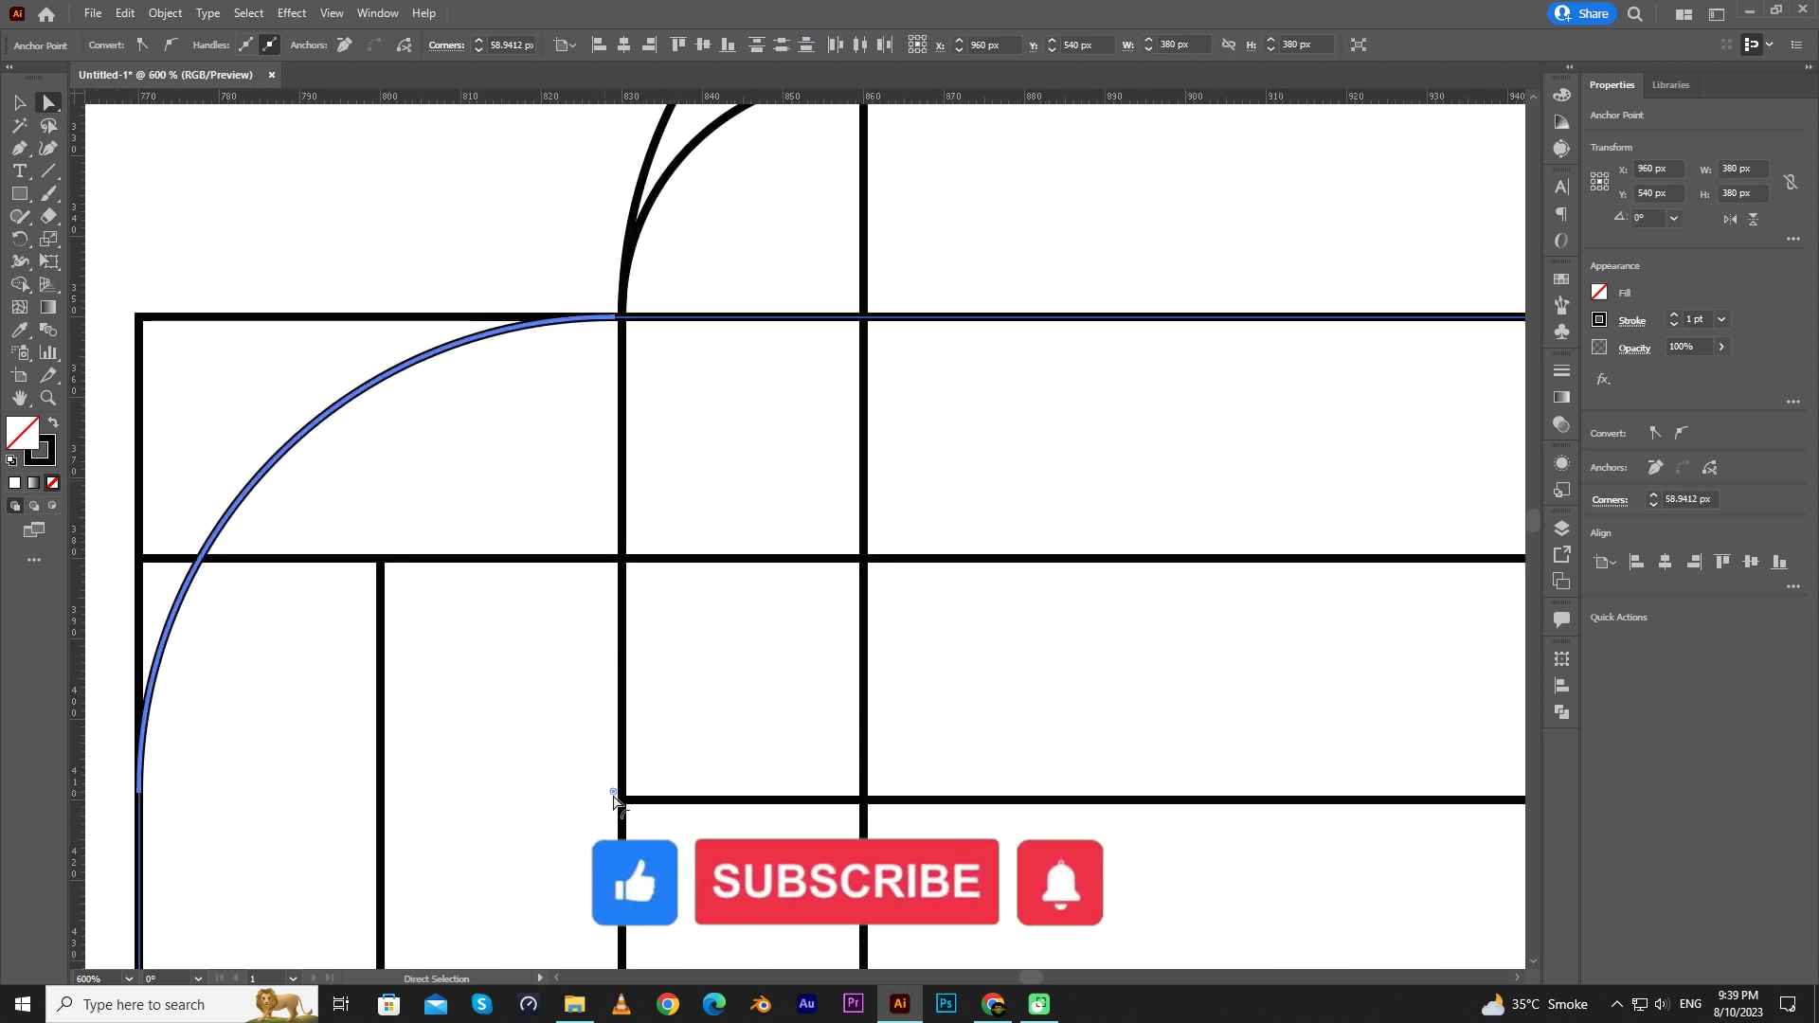
drag(617, 797, 622, 801)
scroll(601, 652, down, 3)
key(space)
drag(629, 638, 714, 448)
Step: Round the top-left corner of the 350 × 320 px rectangle to a radius of about 30 px
key(v)
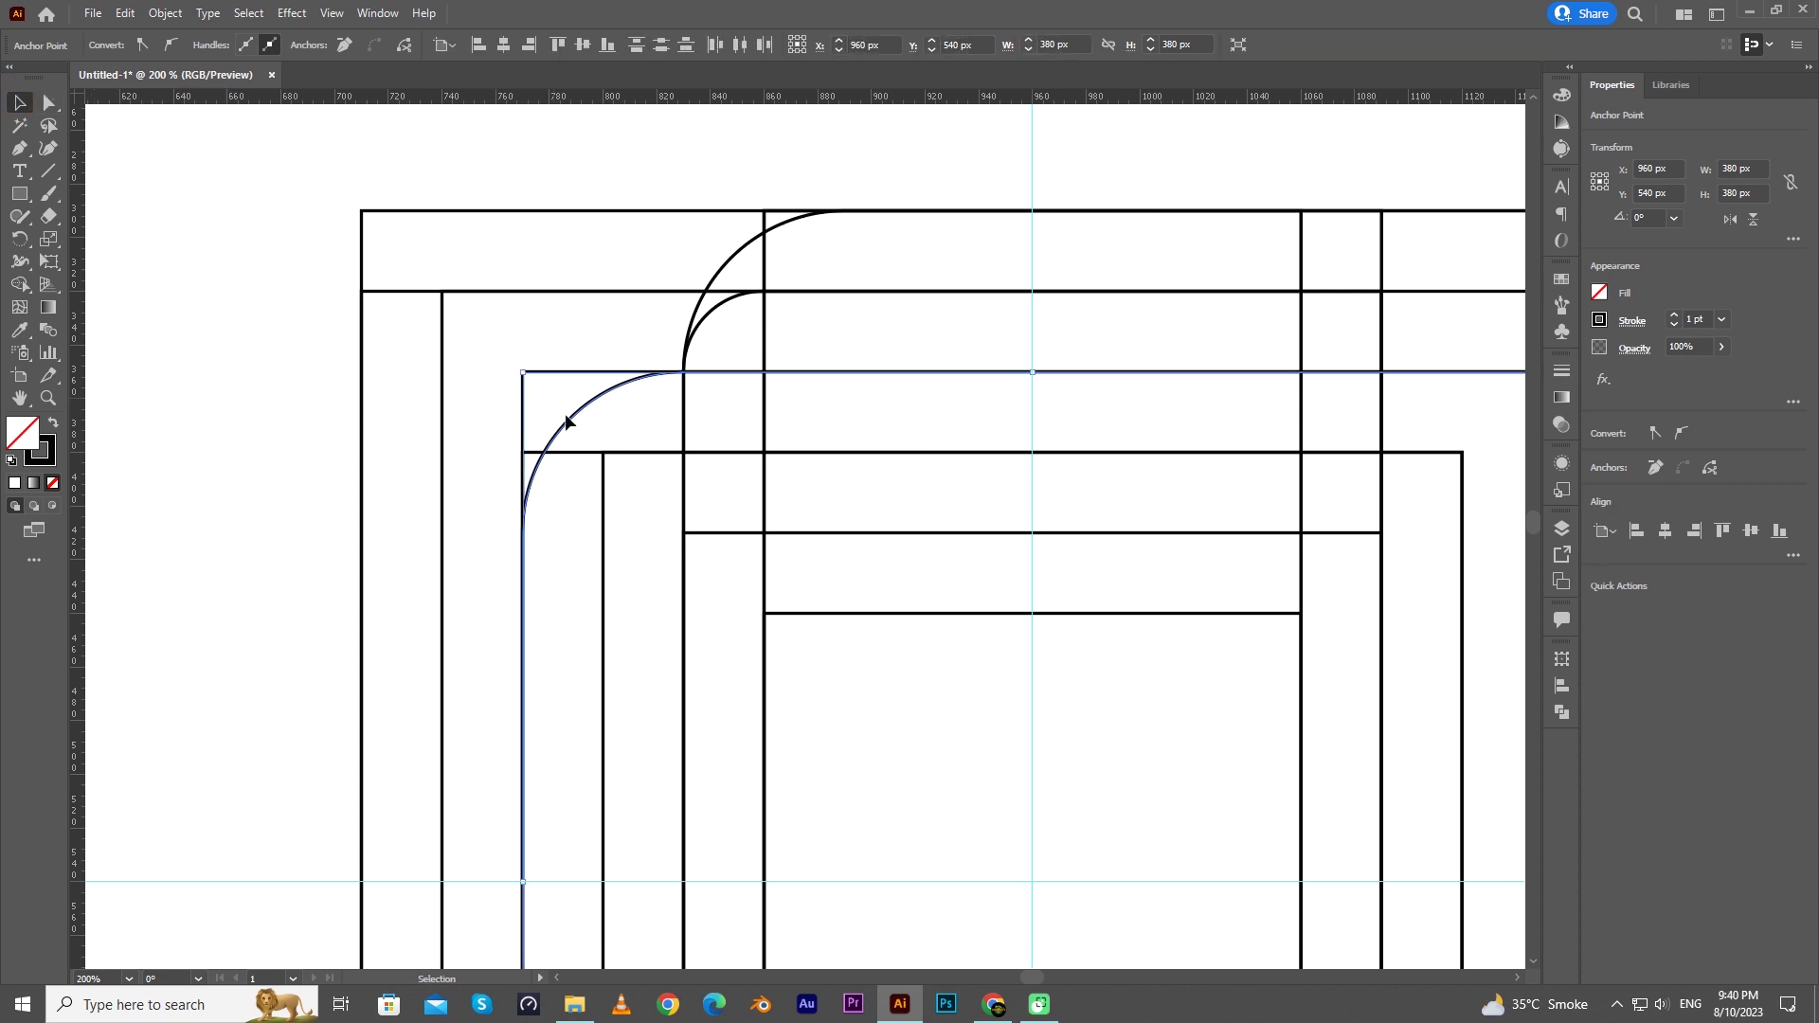
click(618, 455)
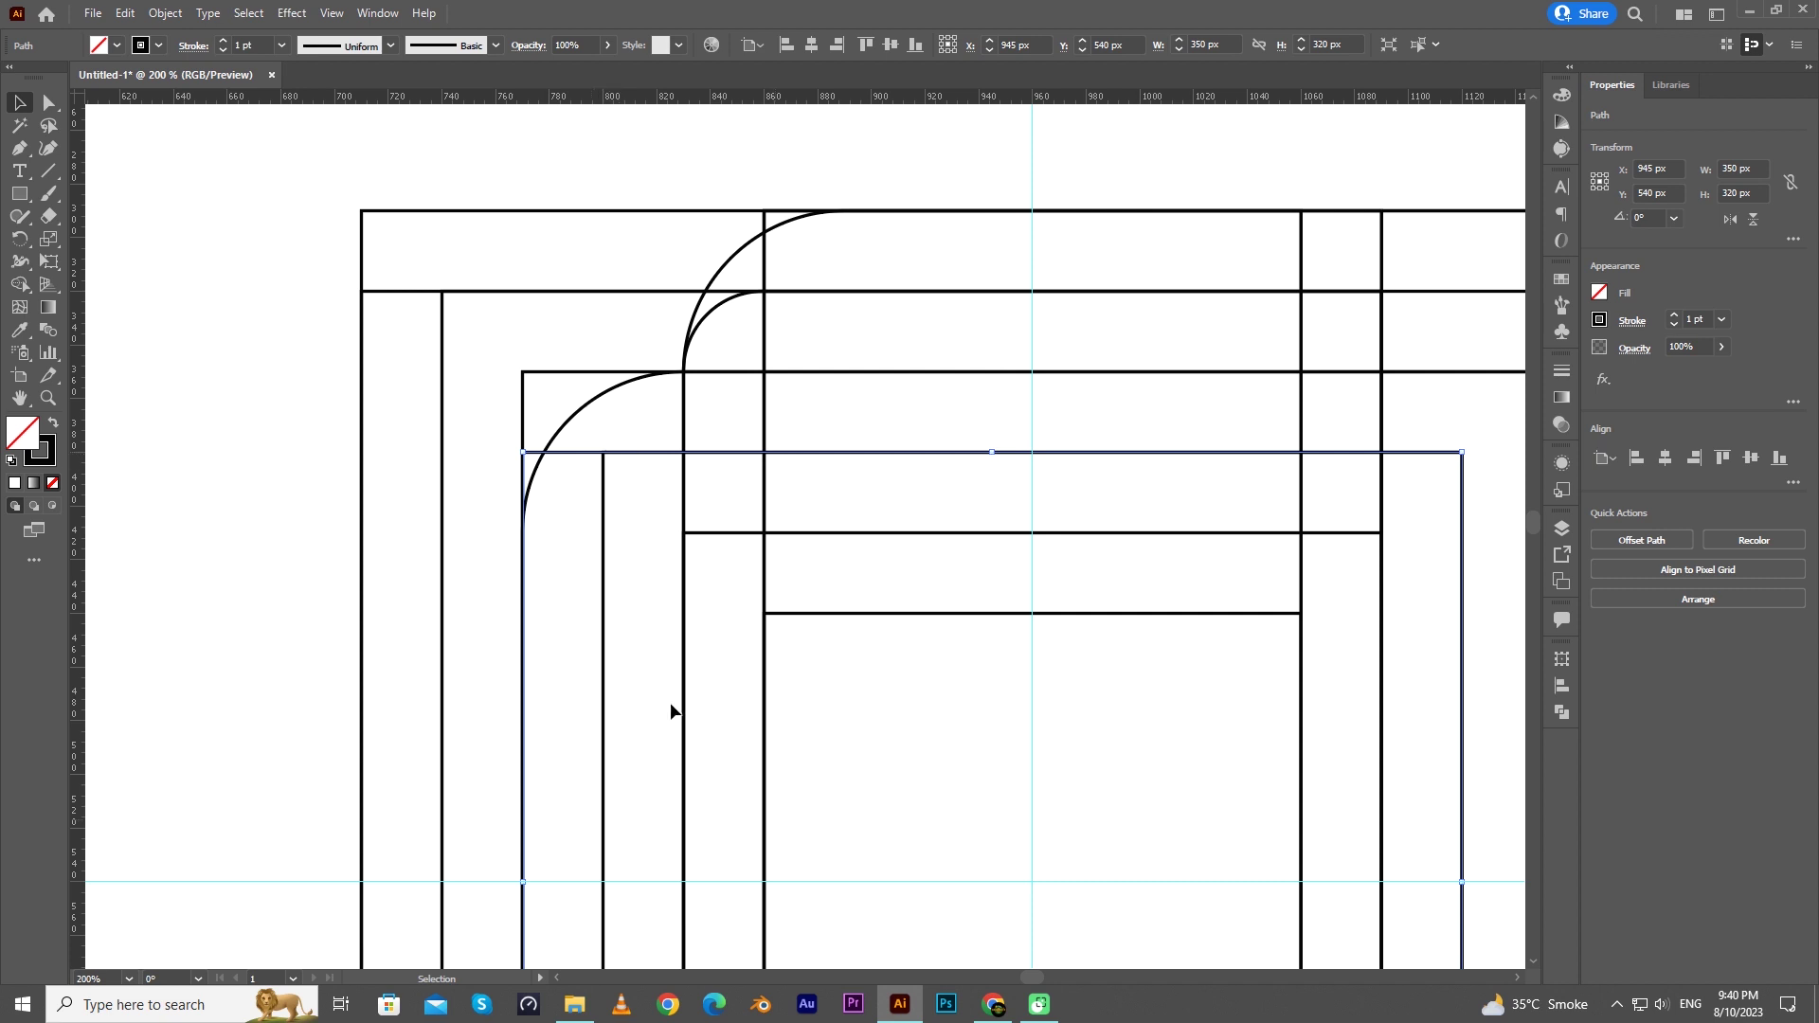
click(48, 102)
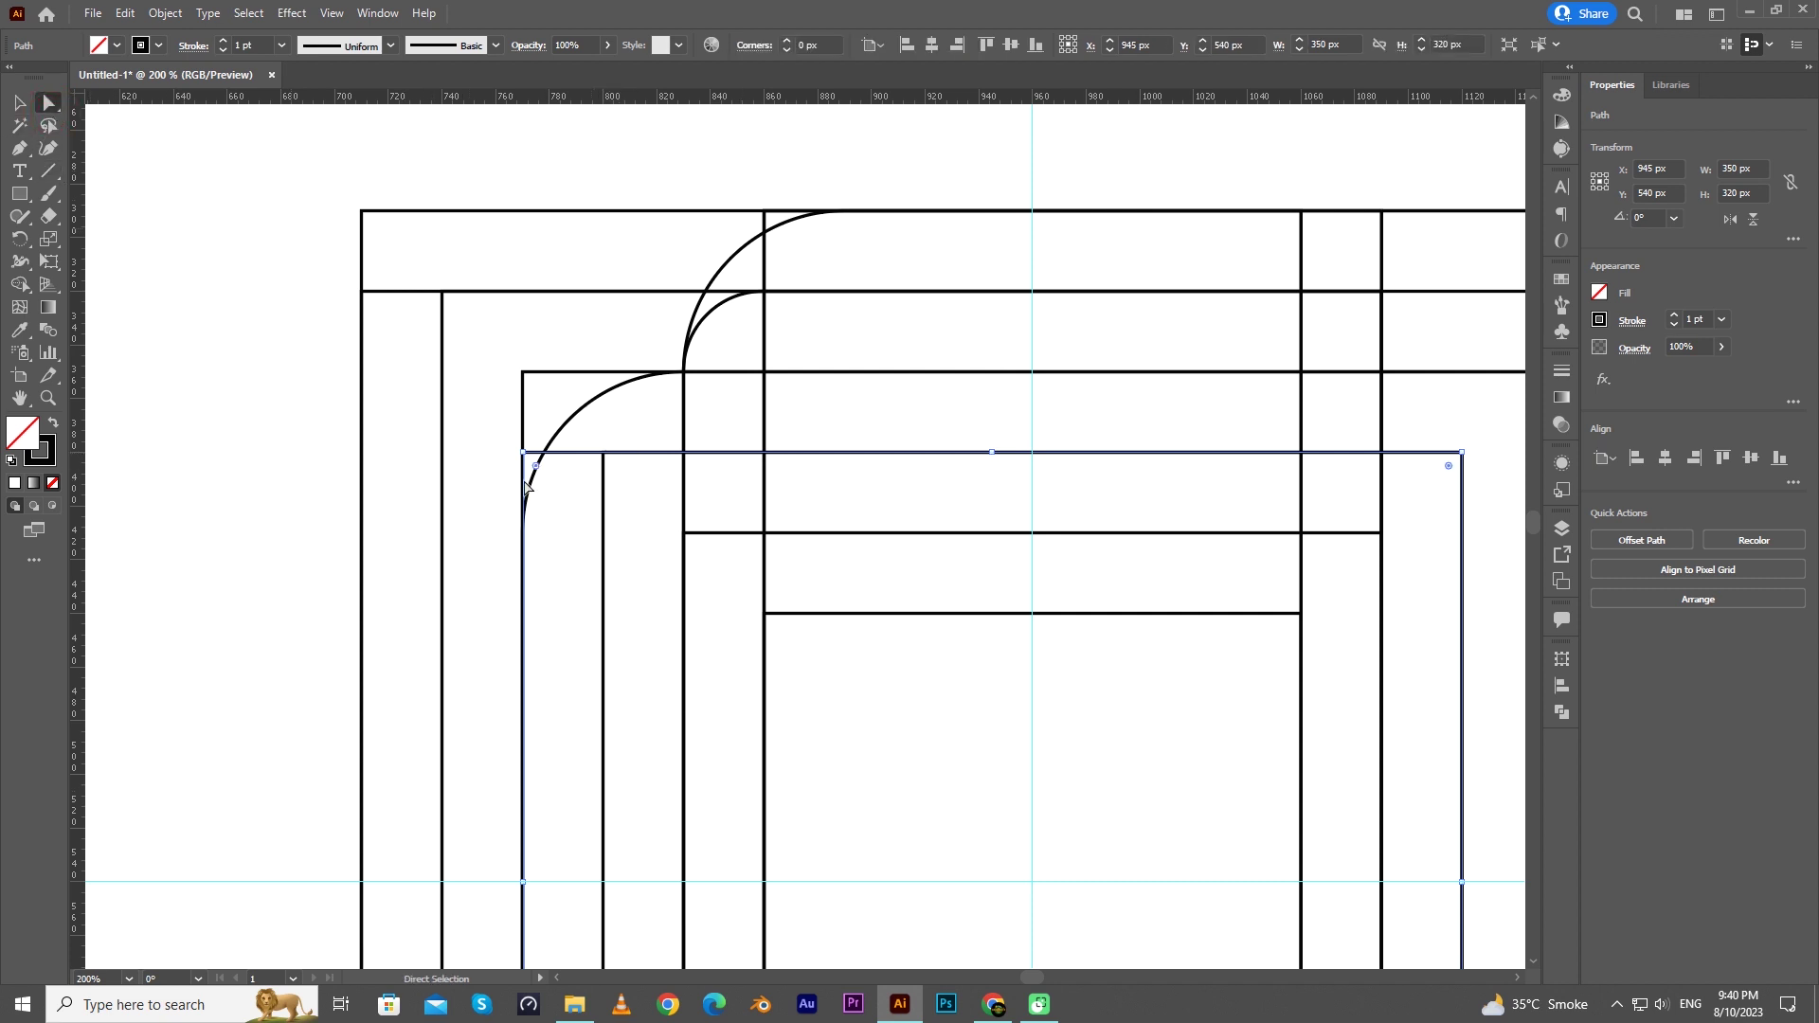
click(523, 453)
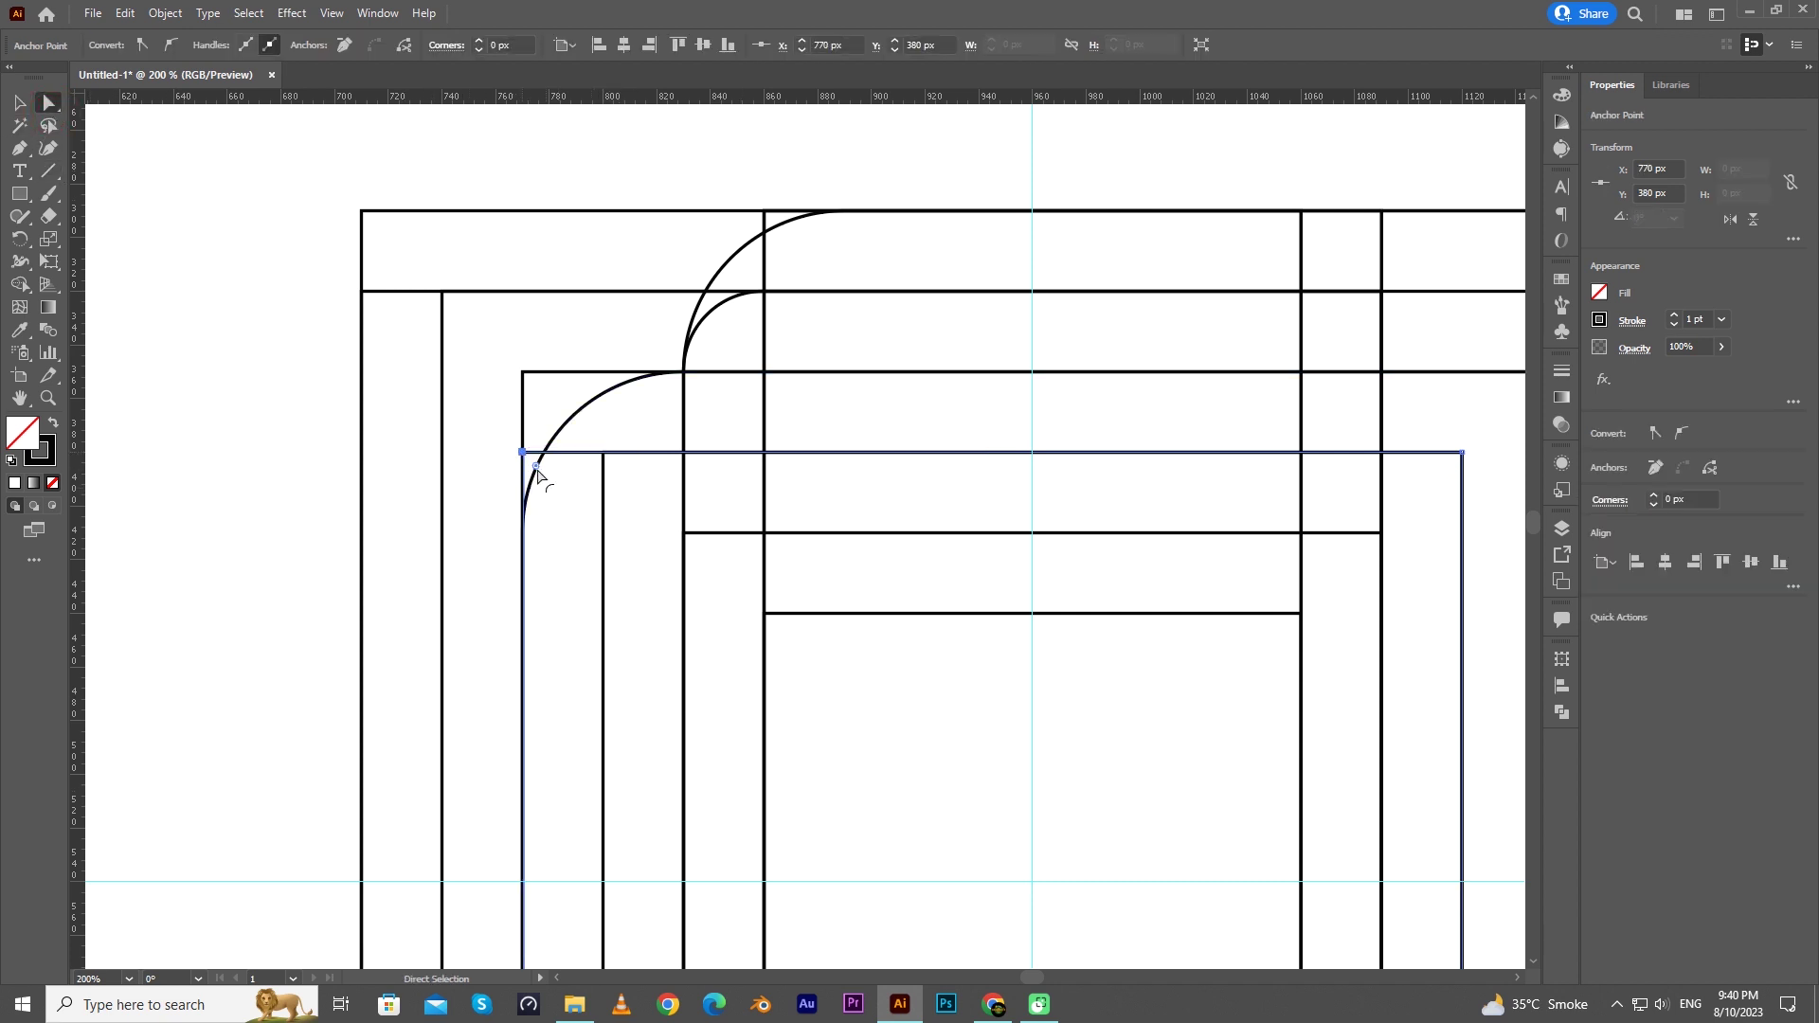
drag(537, 469, 623, 523)
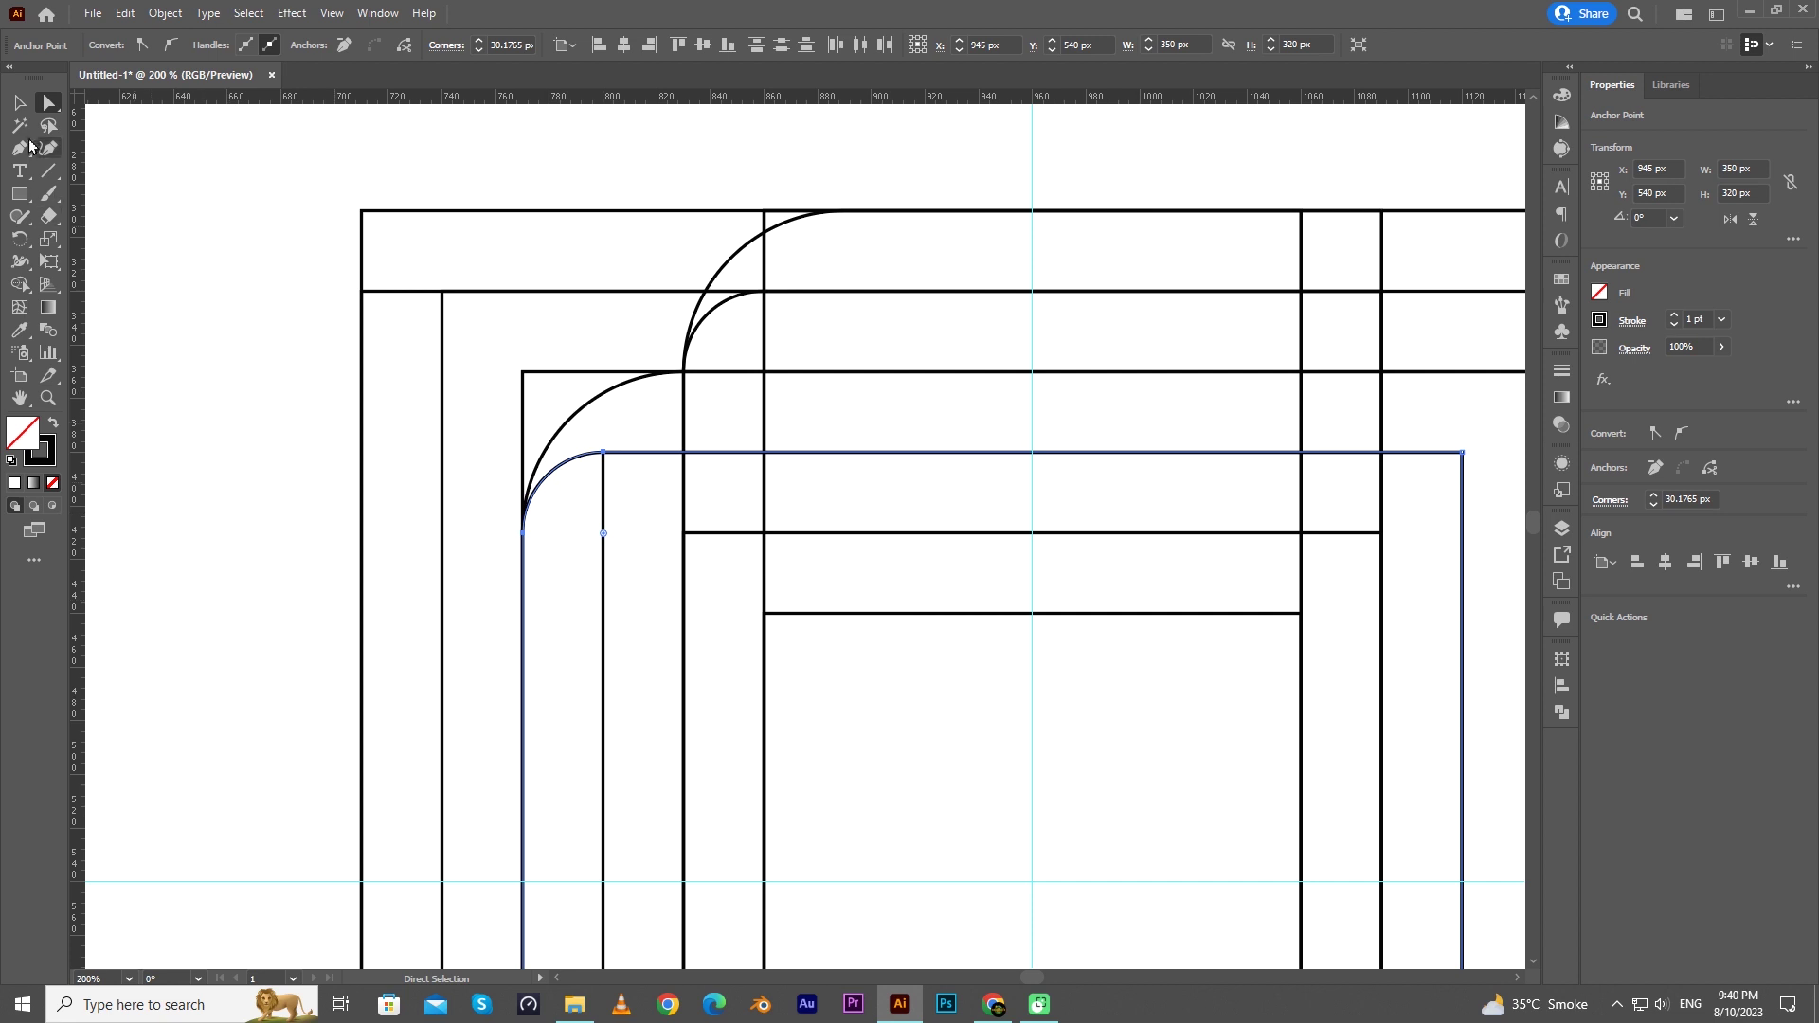
Step: Round the top-left corner of the 380 × 350 px rectangle to a radius of 30 px
click(19, 102)
click(398, 293)
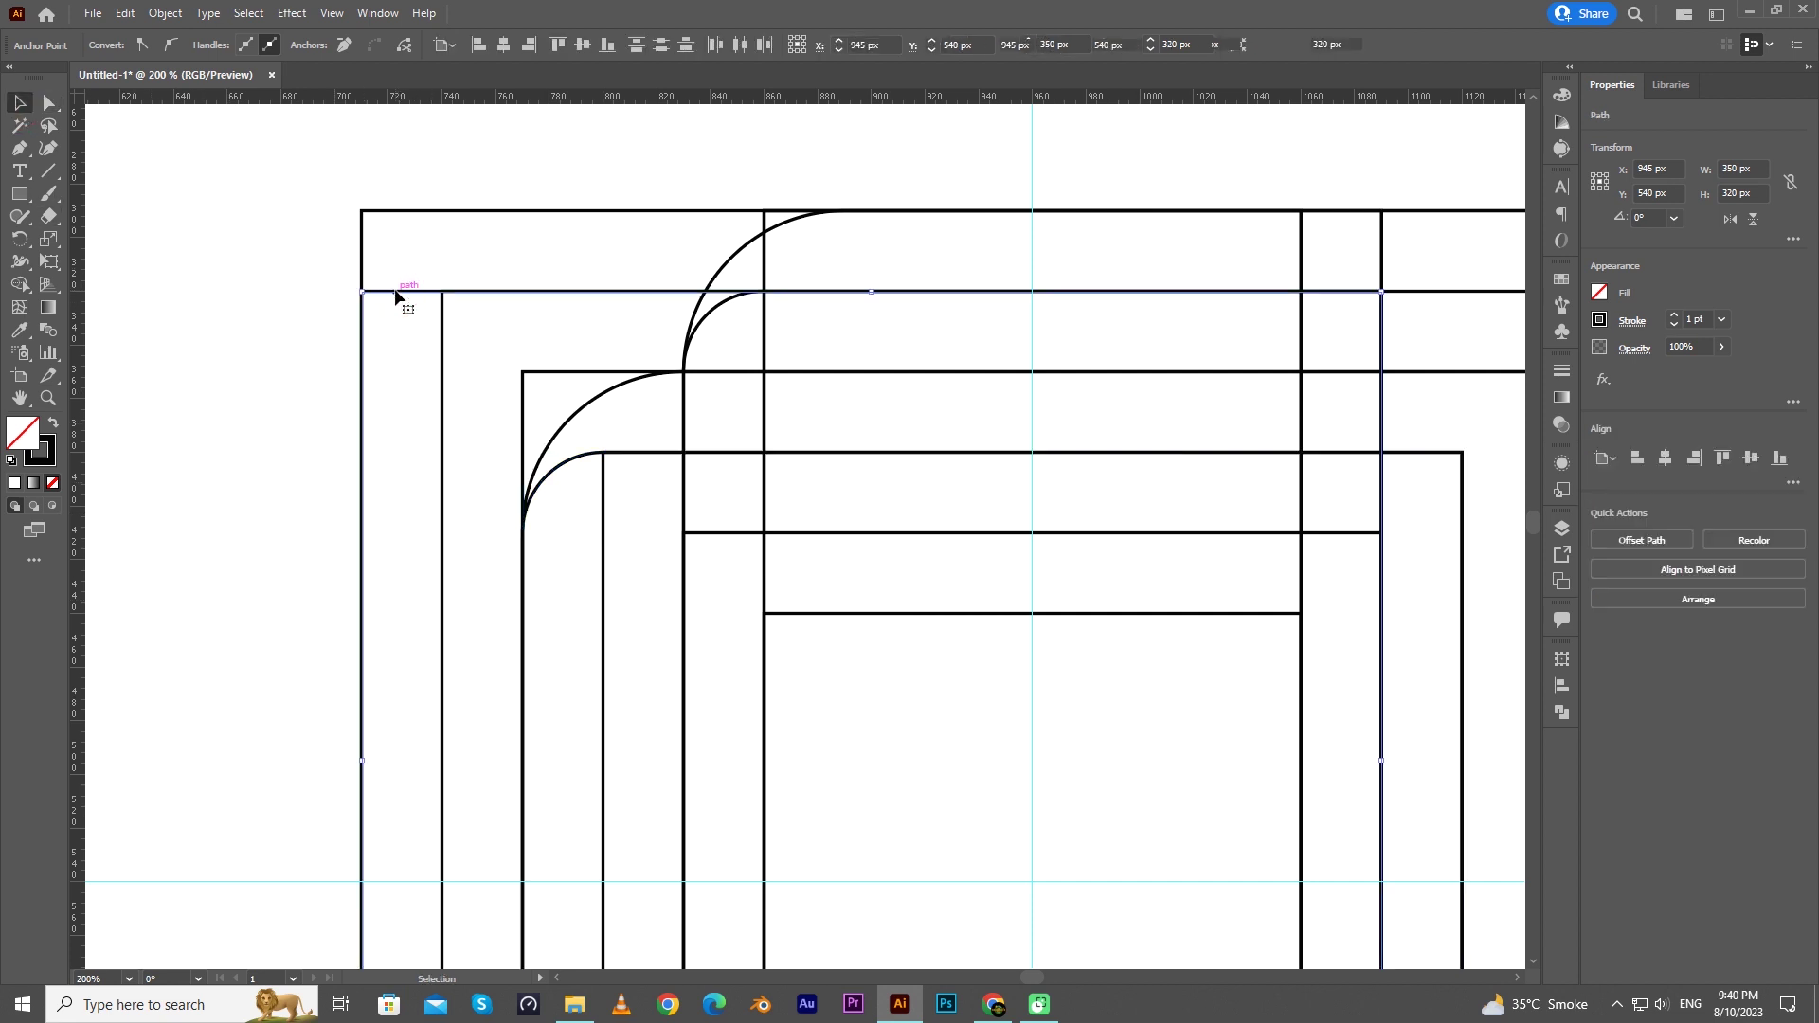
key(a)
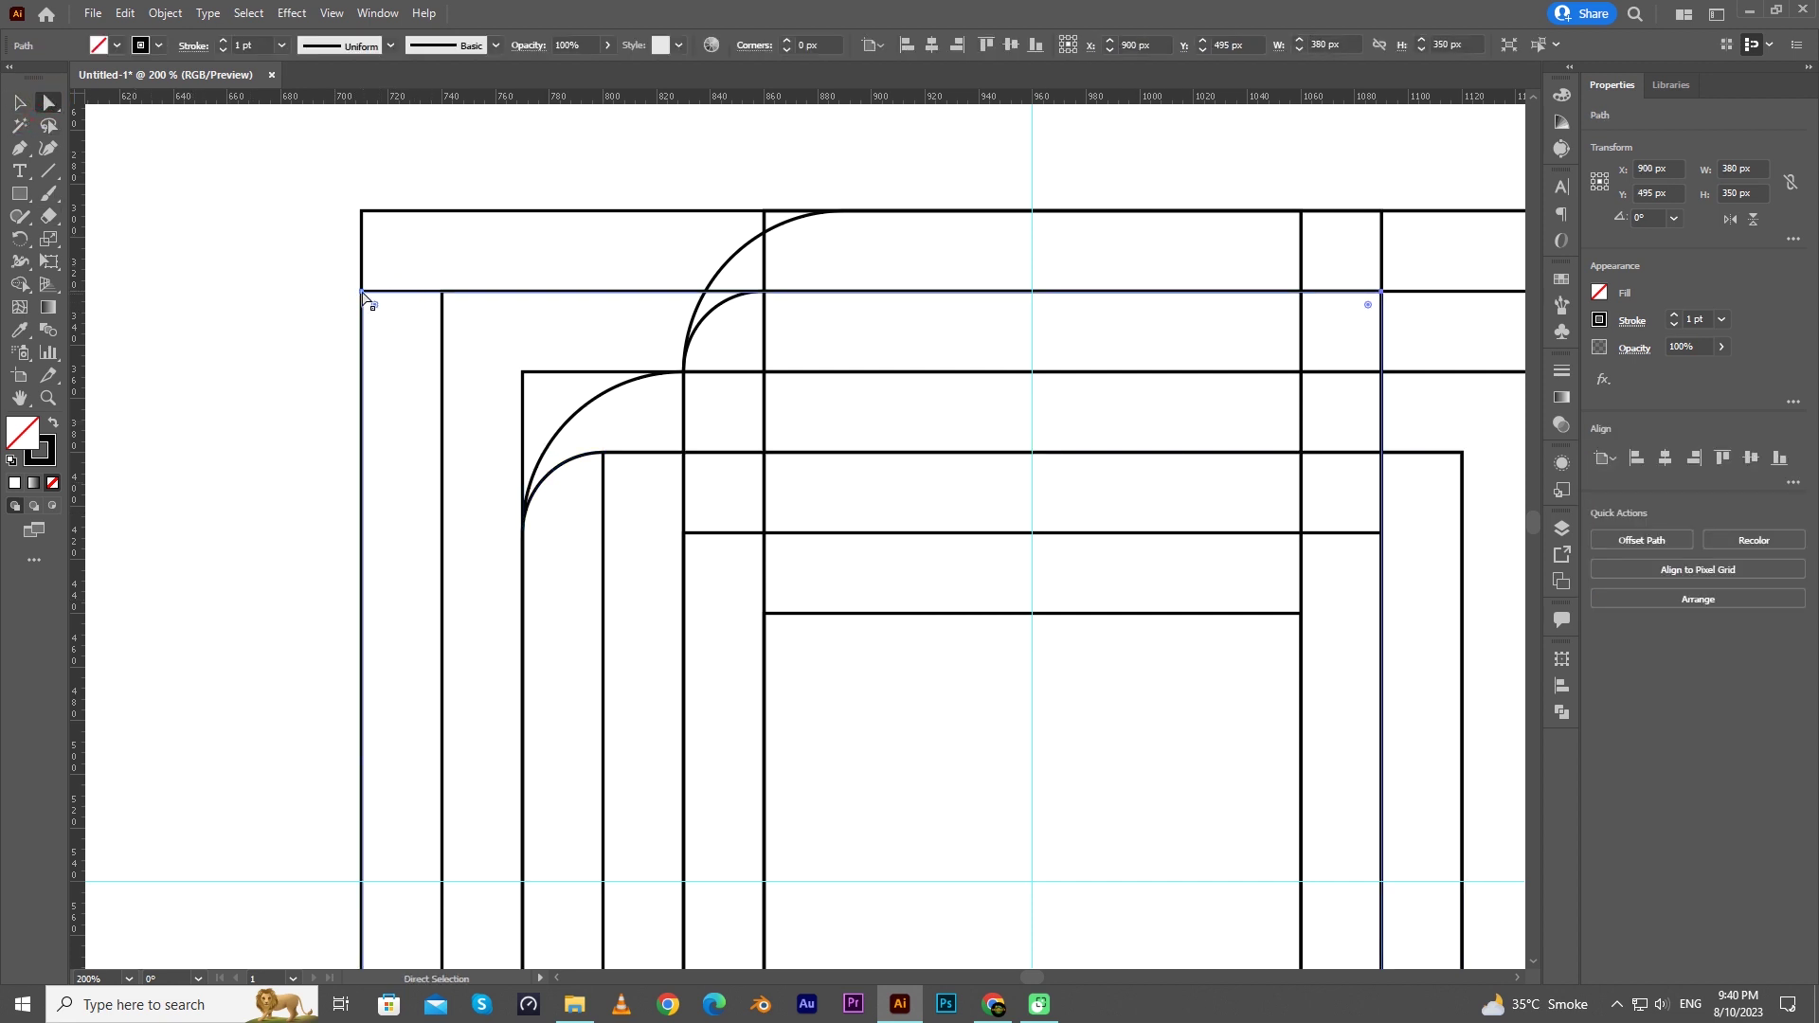
click(362, 293)
drag(386, 322, 448, 369)
scroll(405, 304, up, 4)
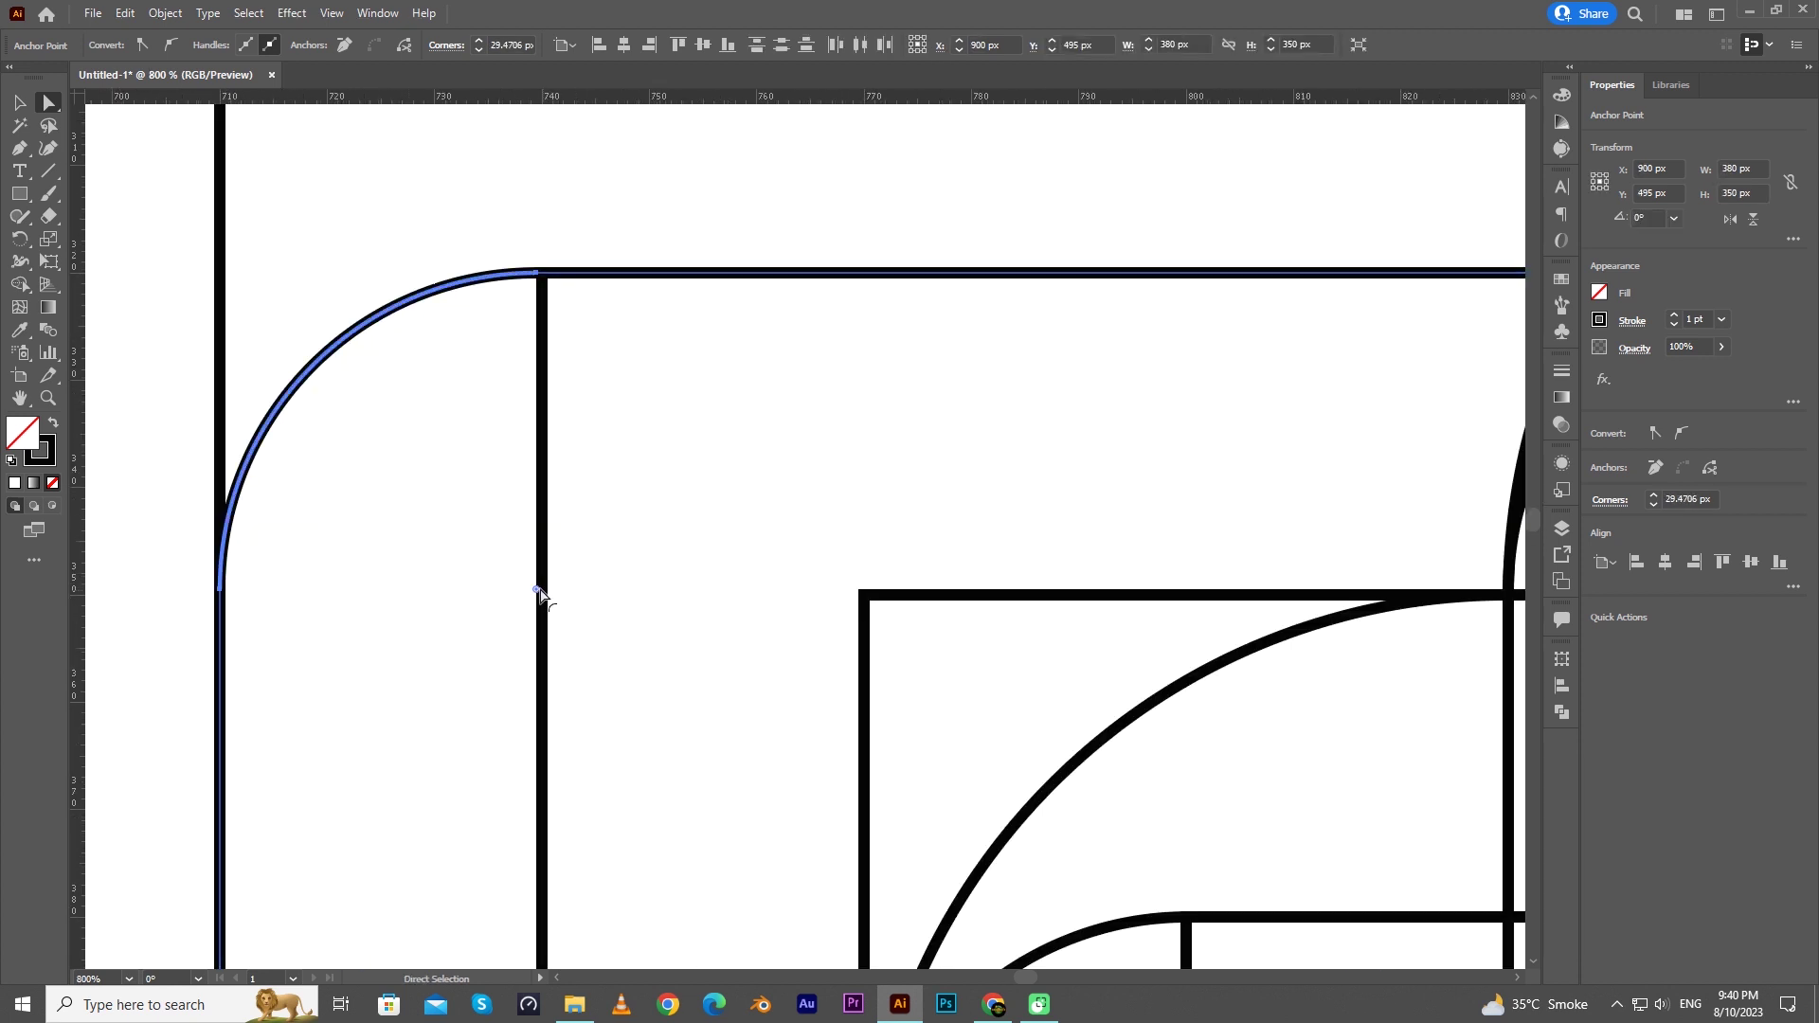
drag(539, 593, 544, 600)
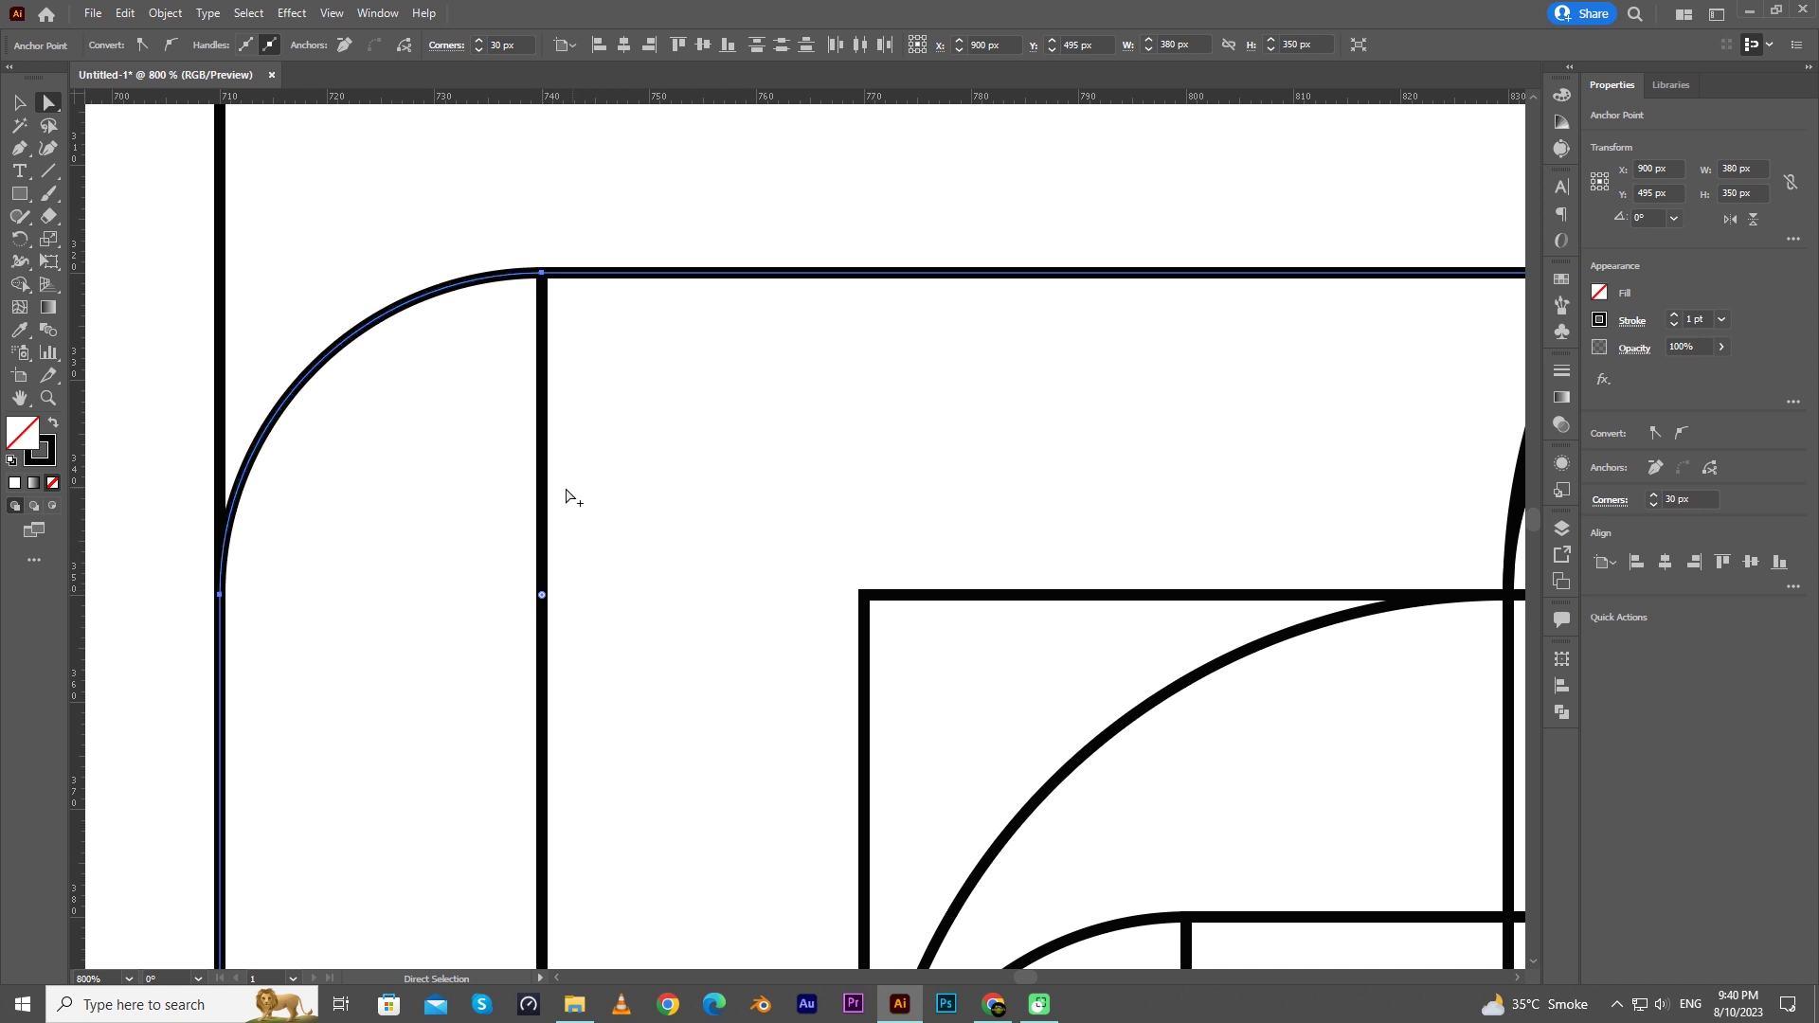
scroll(574, 497, down, 8)
key(space)
drag(804, 496, 760, 238)
click(19, 102)
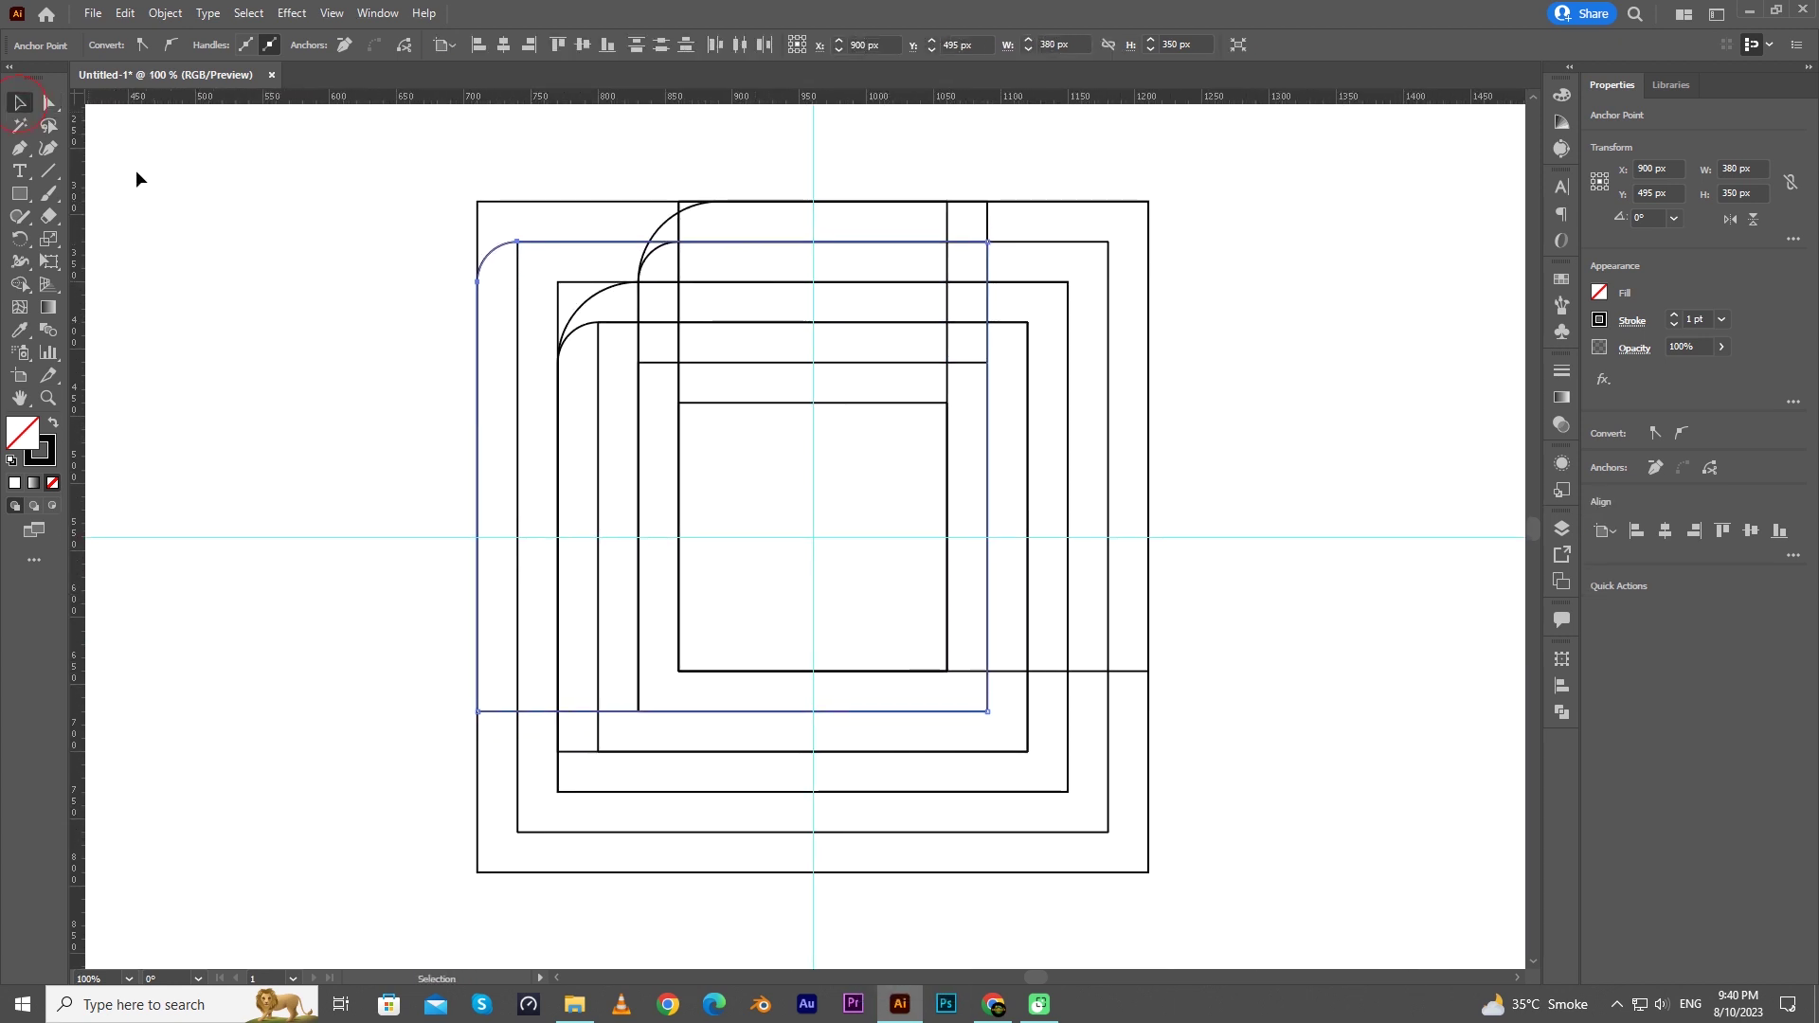
click(138, 174)
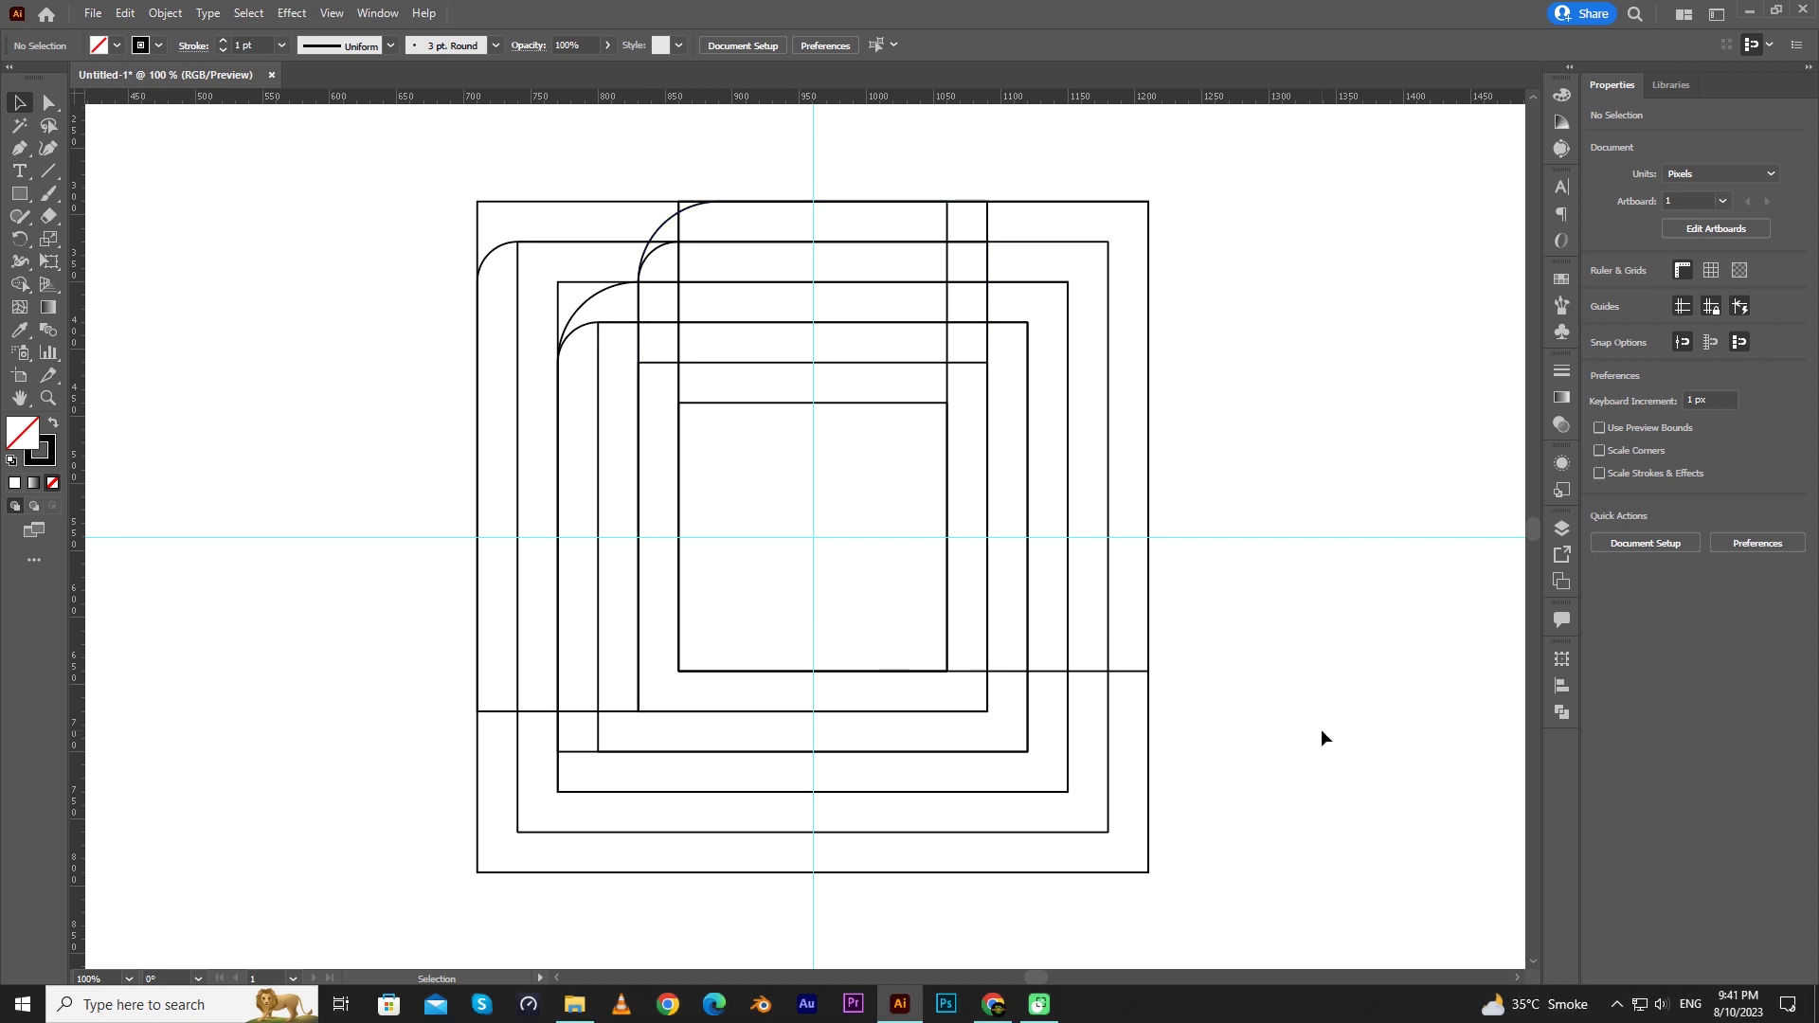
Step: Set all shapes' fill to black and merge the top band, its curved tip and the vertical bar with Shape Builder
drag(341, 125, 1253, 896)
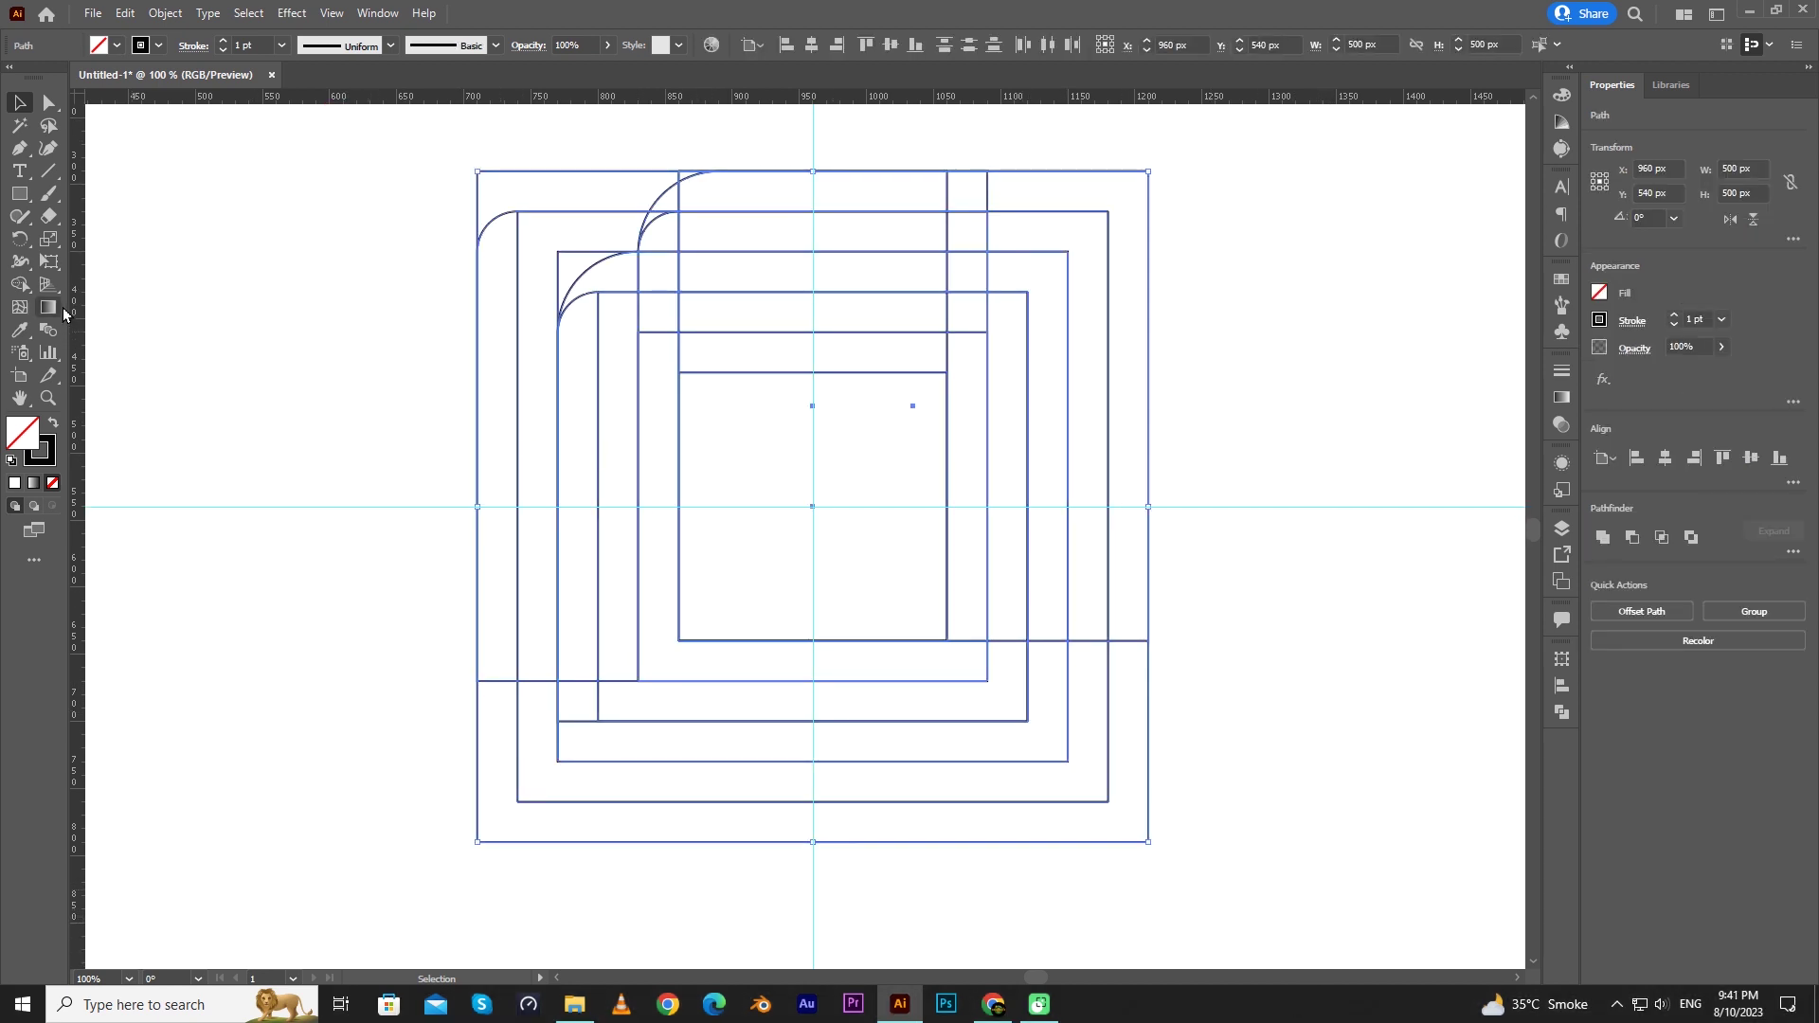
click(19, 286)
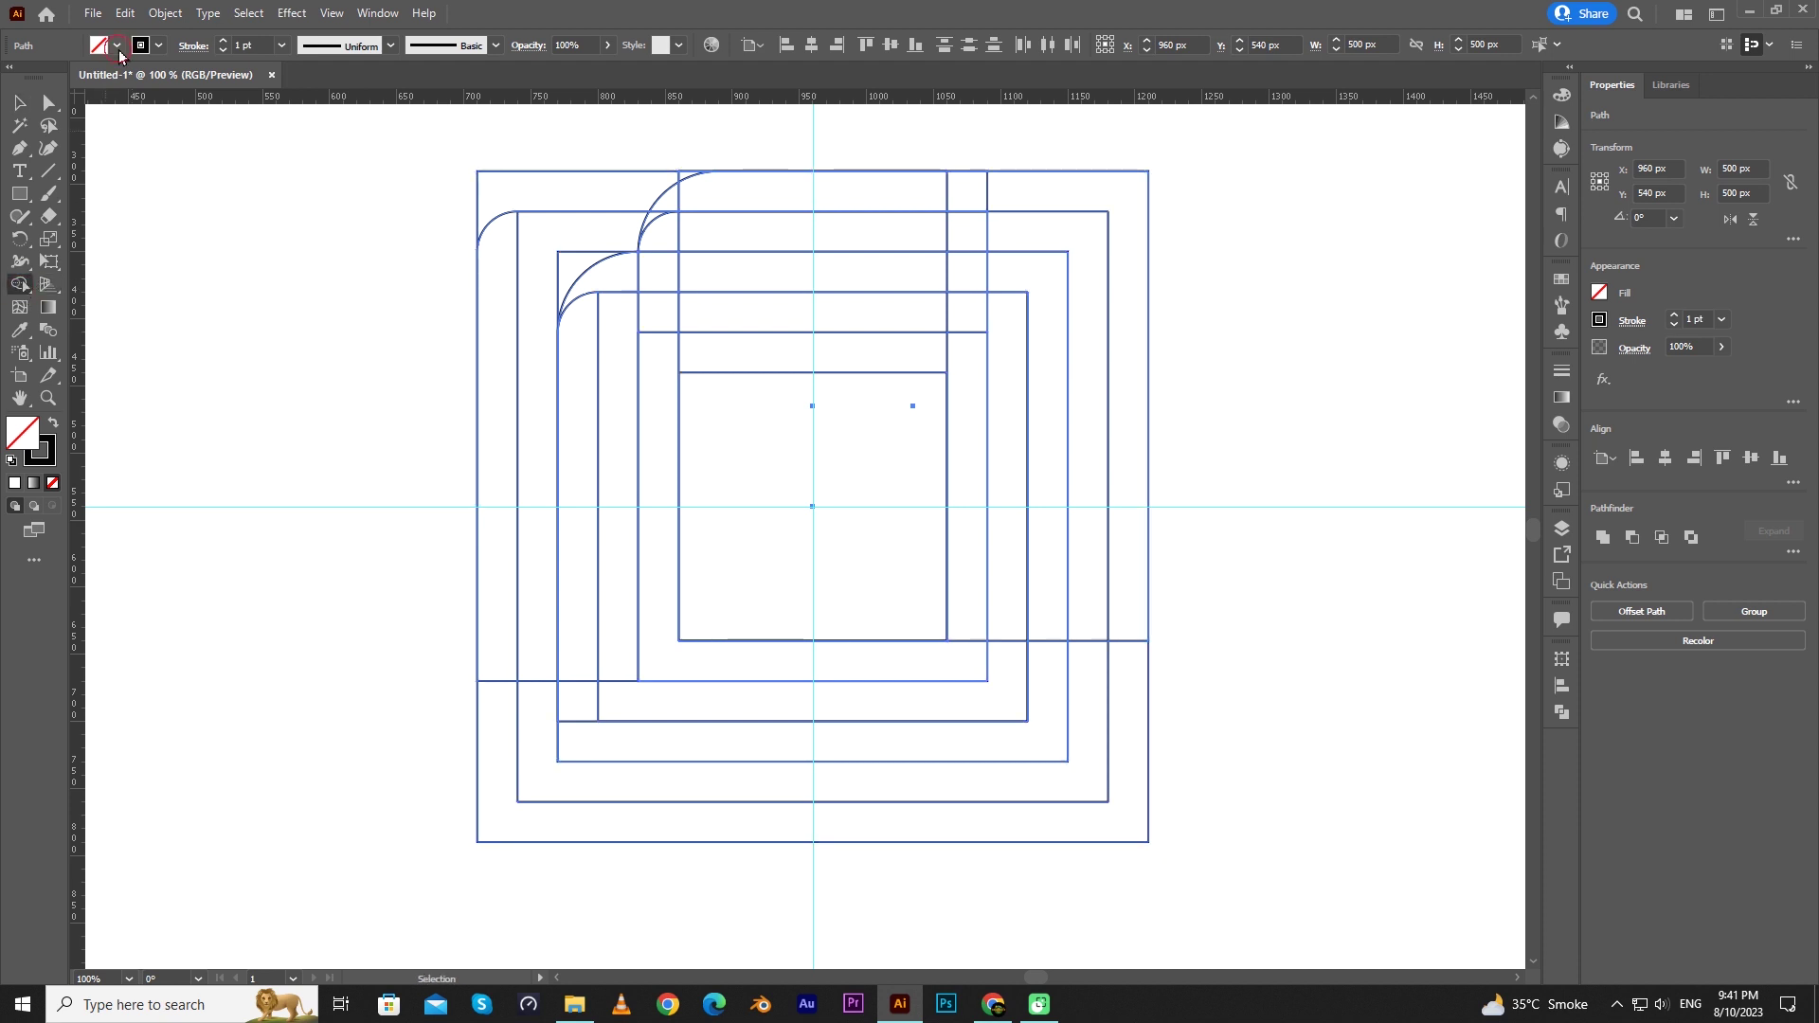
click(117, 46)
click(52, 77)
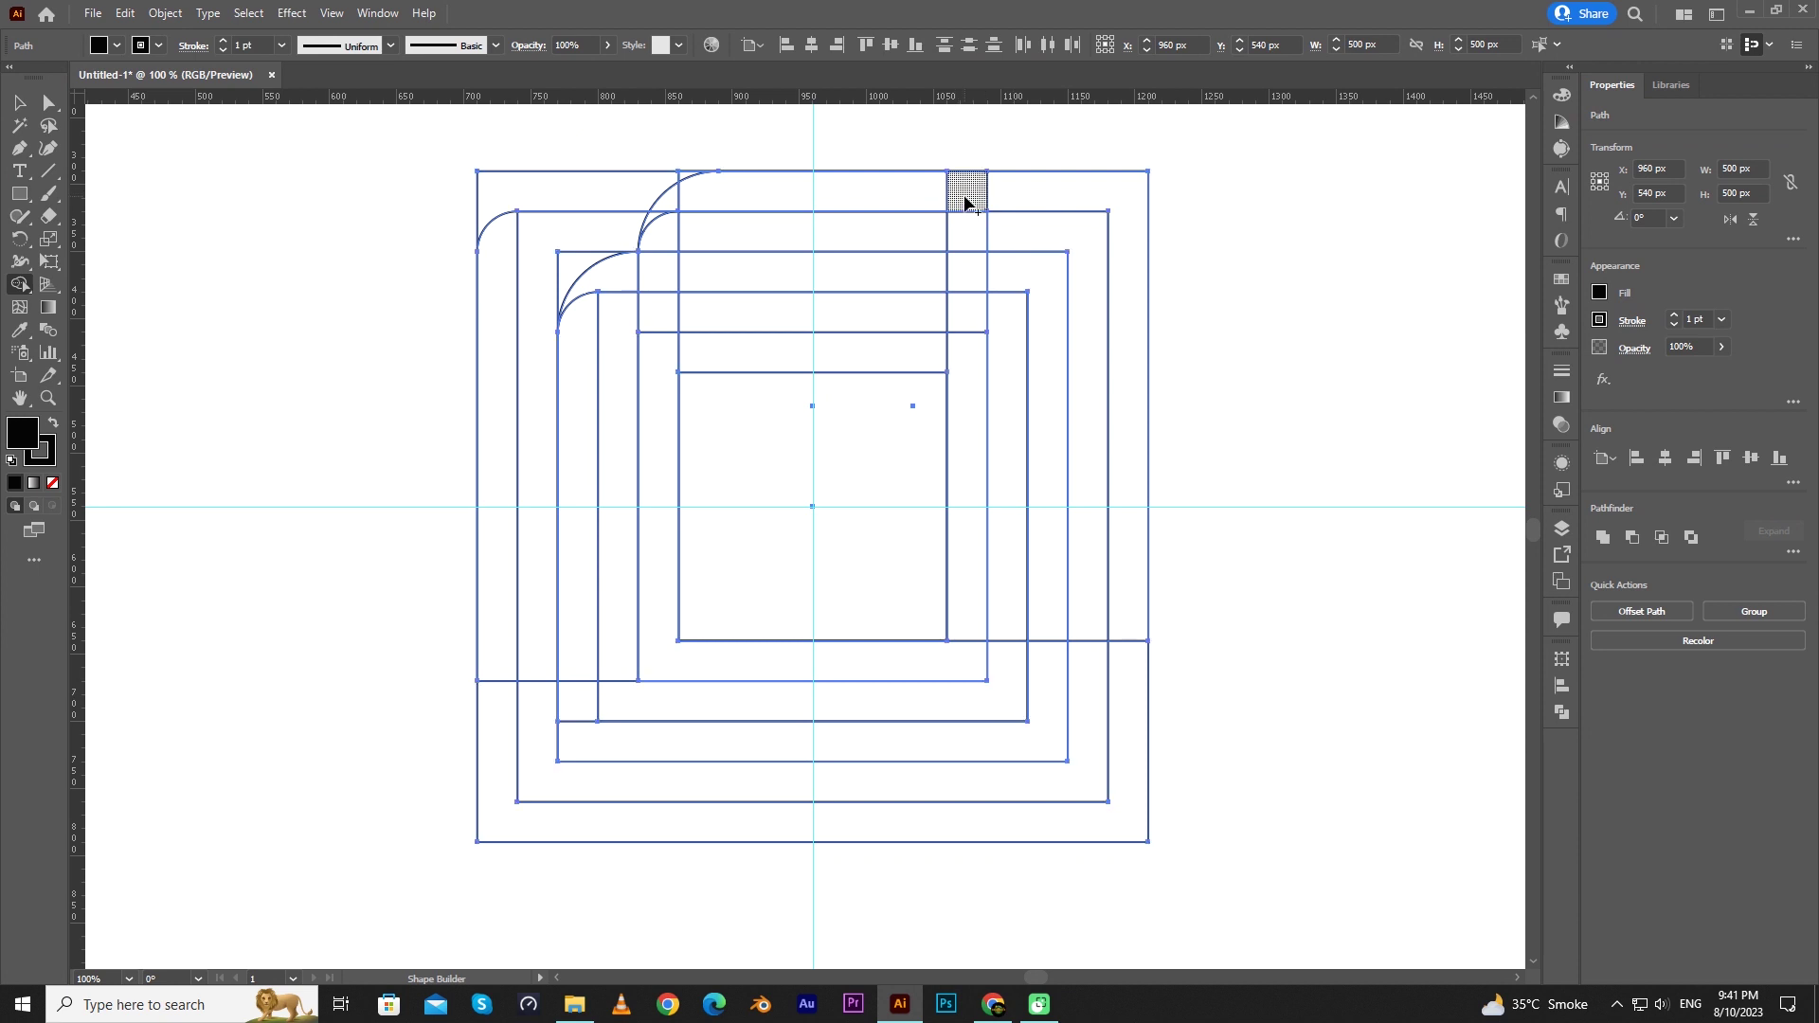
drag(965, 201, 752, 196)
scroll(754, 194, up, 2)
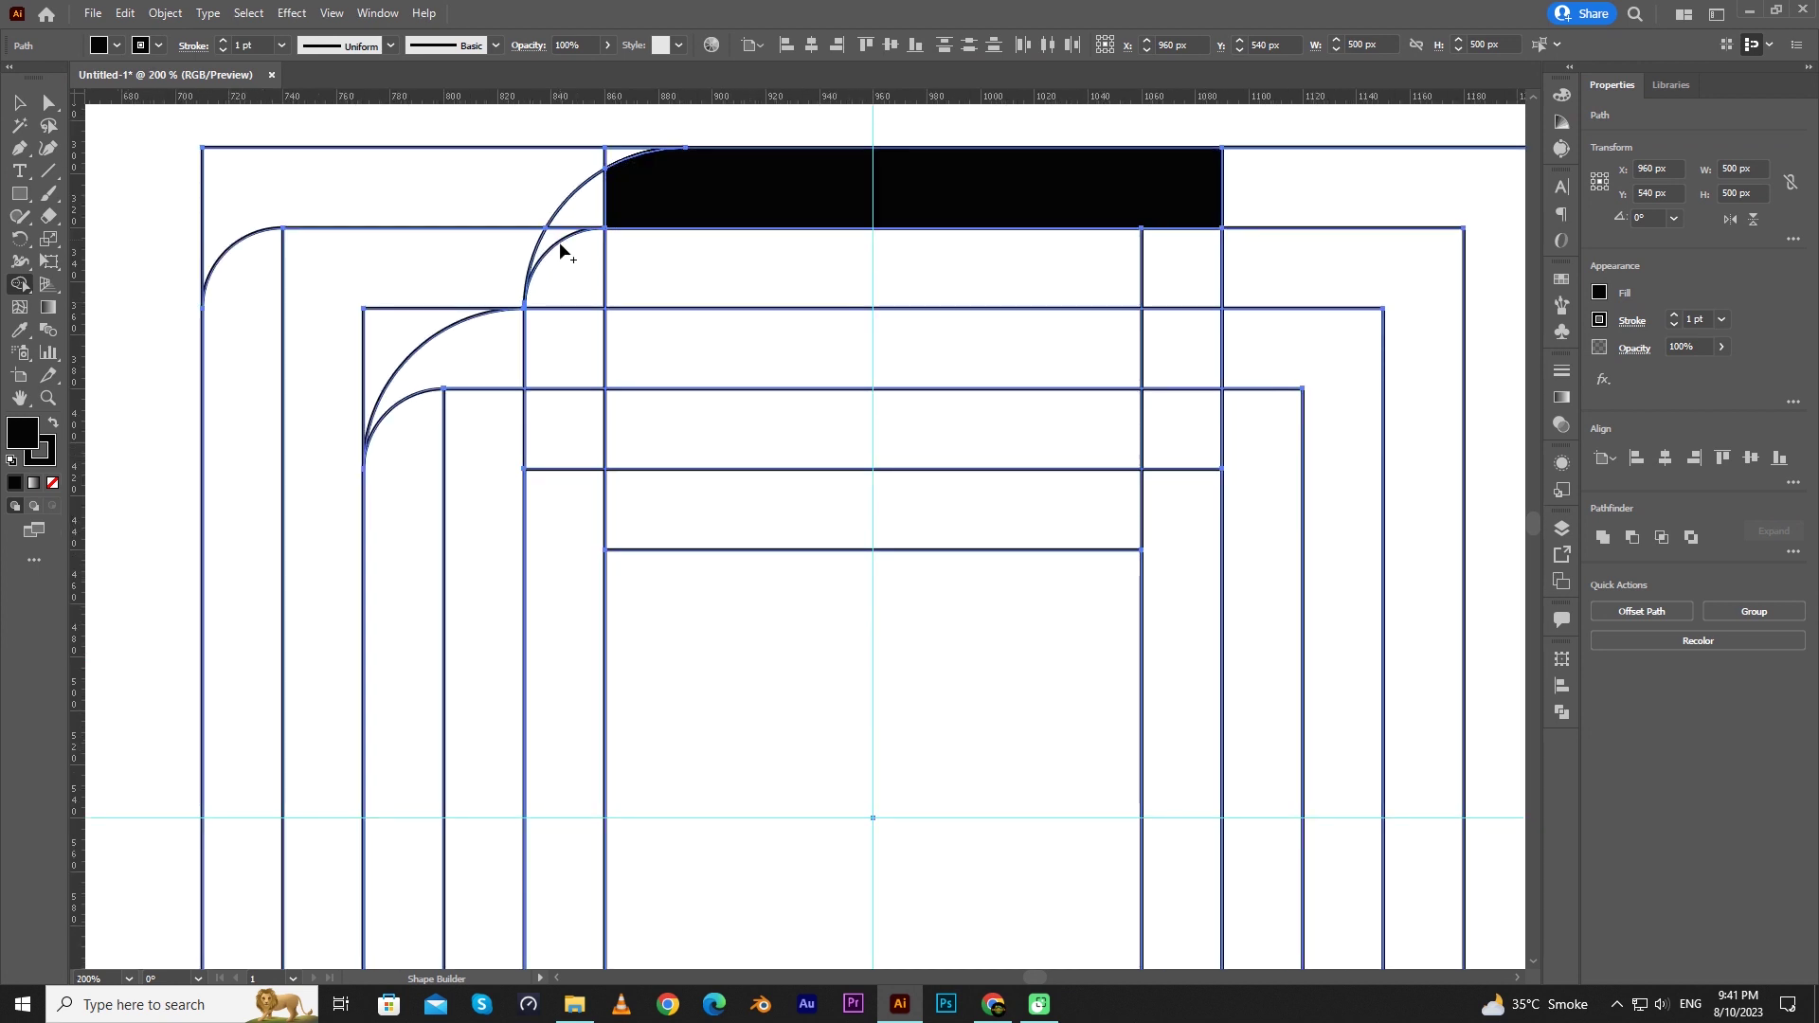
mouse_move(552, 243)
mouse_down()
mouse_move(601, 186)
mouse_move(626, 195)
mouse_up()
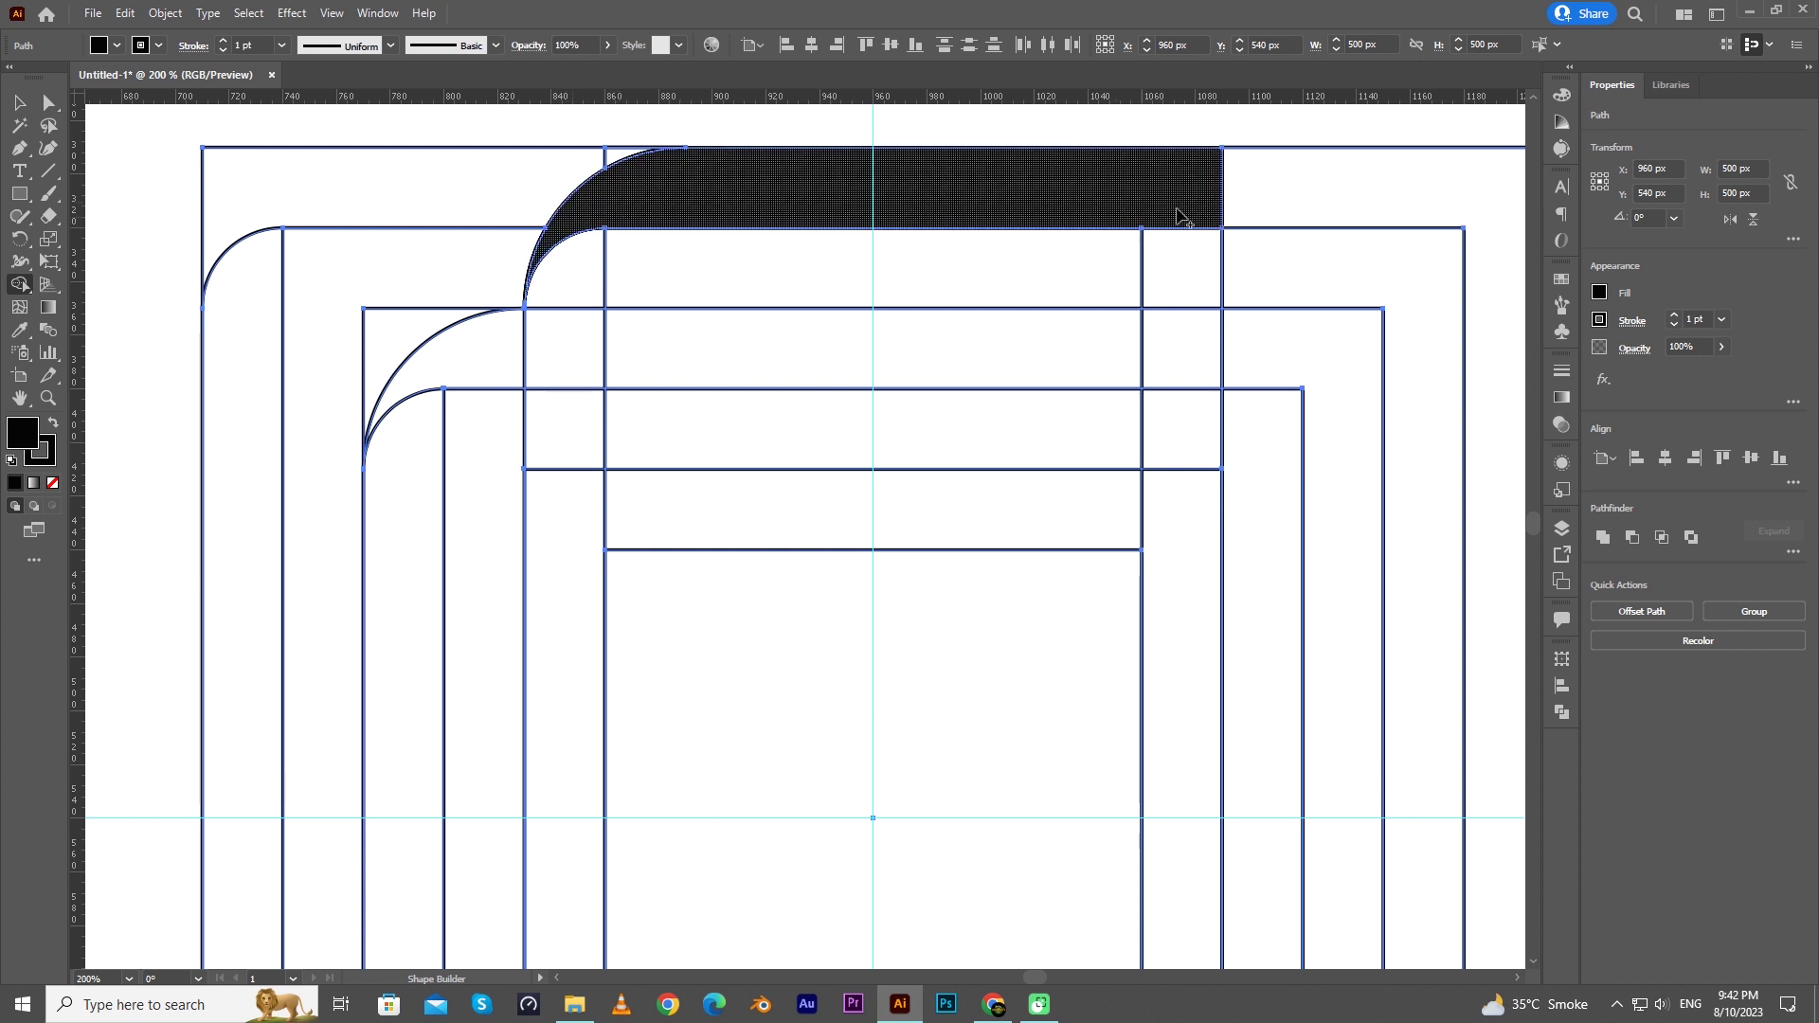
mouse_move(1179, 231)
mouse_down()
mouse_move(1198, 536)
mouse_move(1180, 543)
mouse_up()
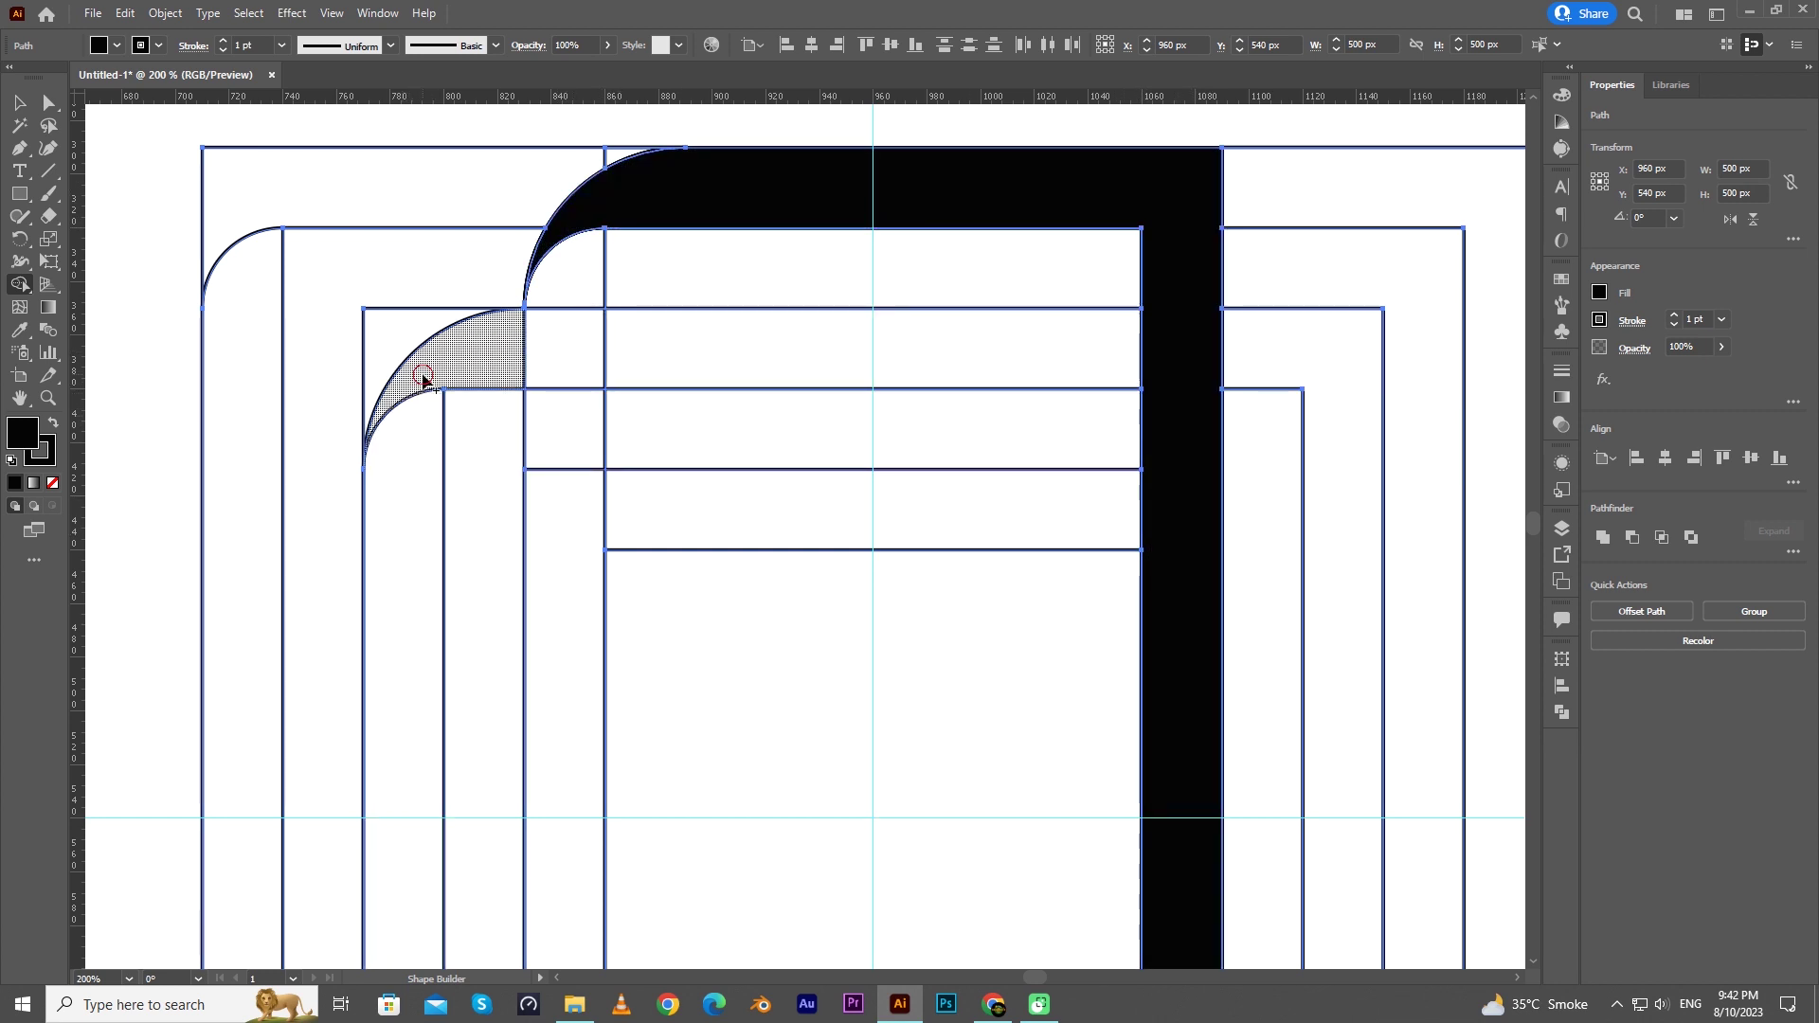
Step: Merge the second curved band into the vertical bar and fill the two inner strips beneath the curved bands with black
mouse_move(423, 379)
mouse_down()
mouse_move(671, 353)
mouse_move(1172, 357)
mouse_up()
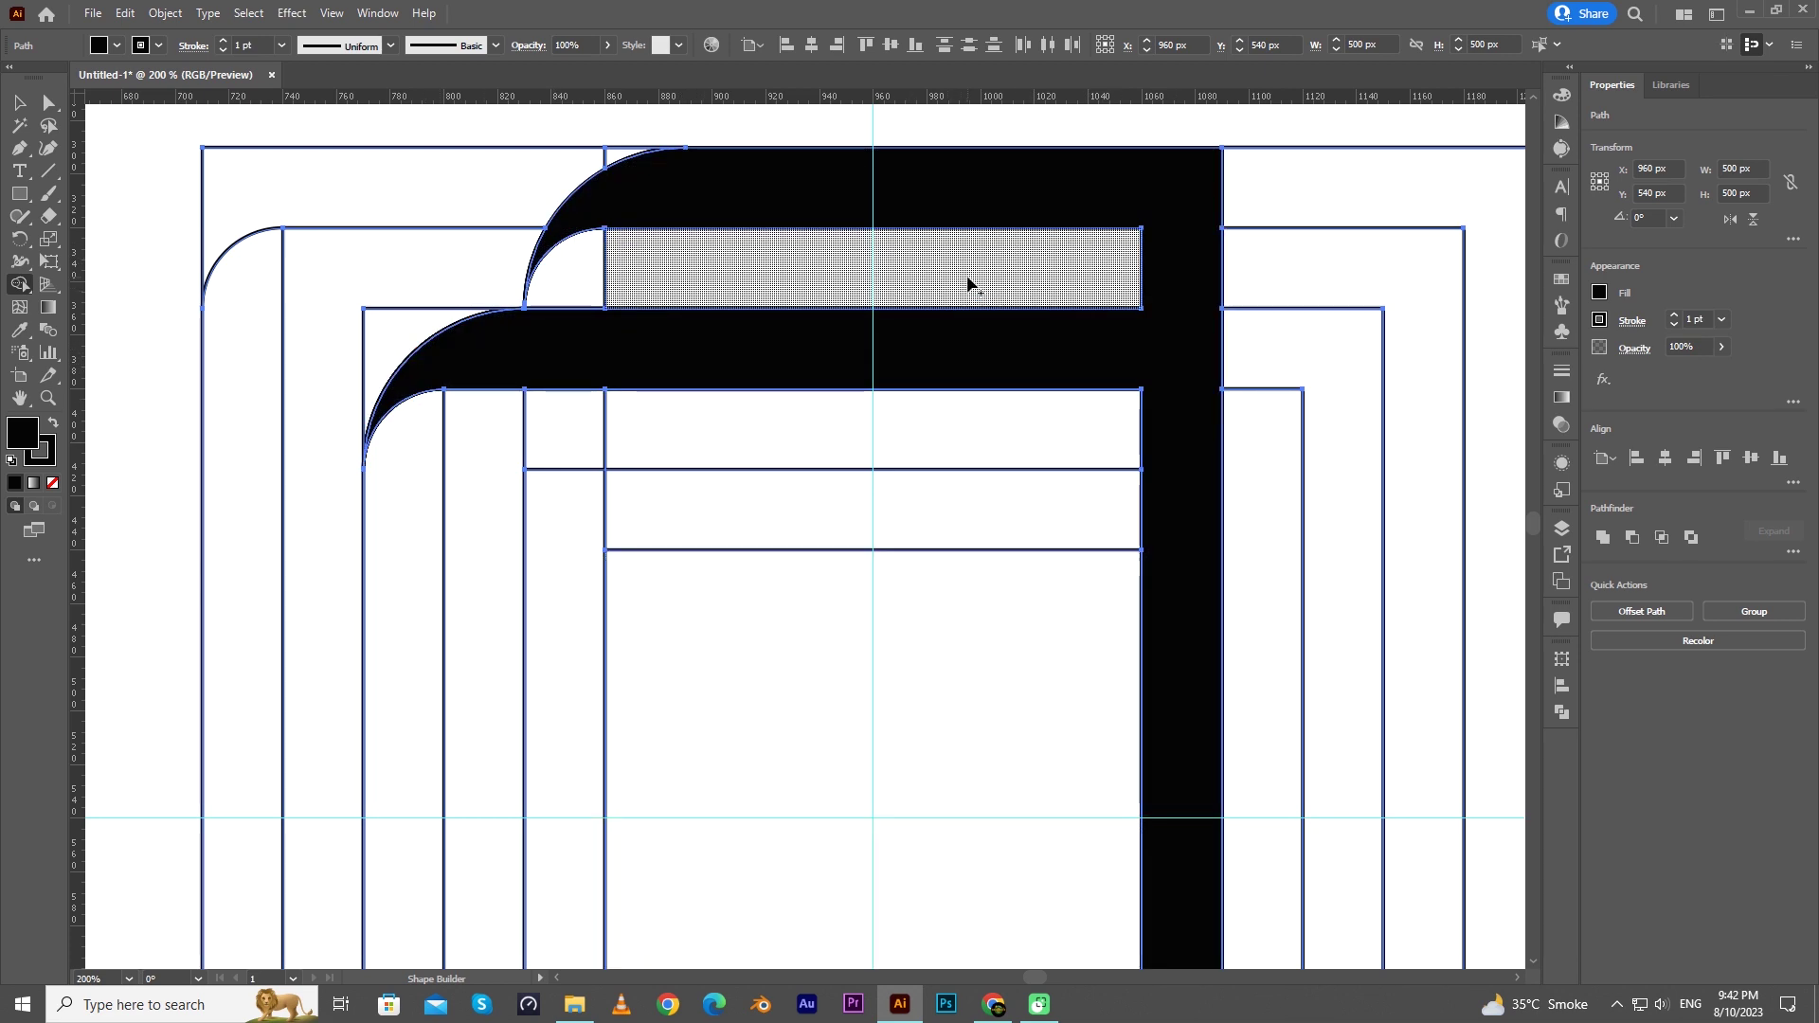
click(968, 283)
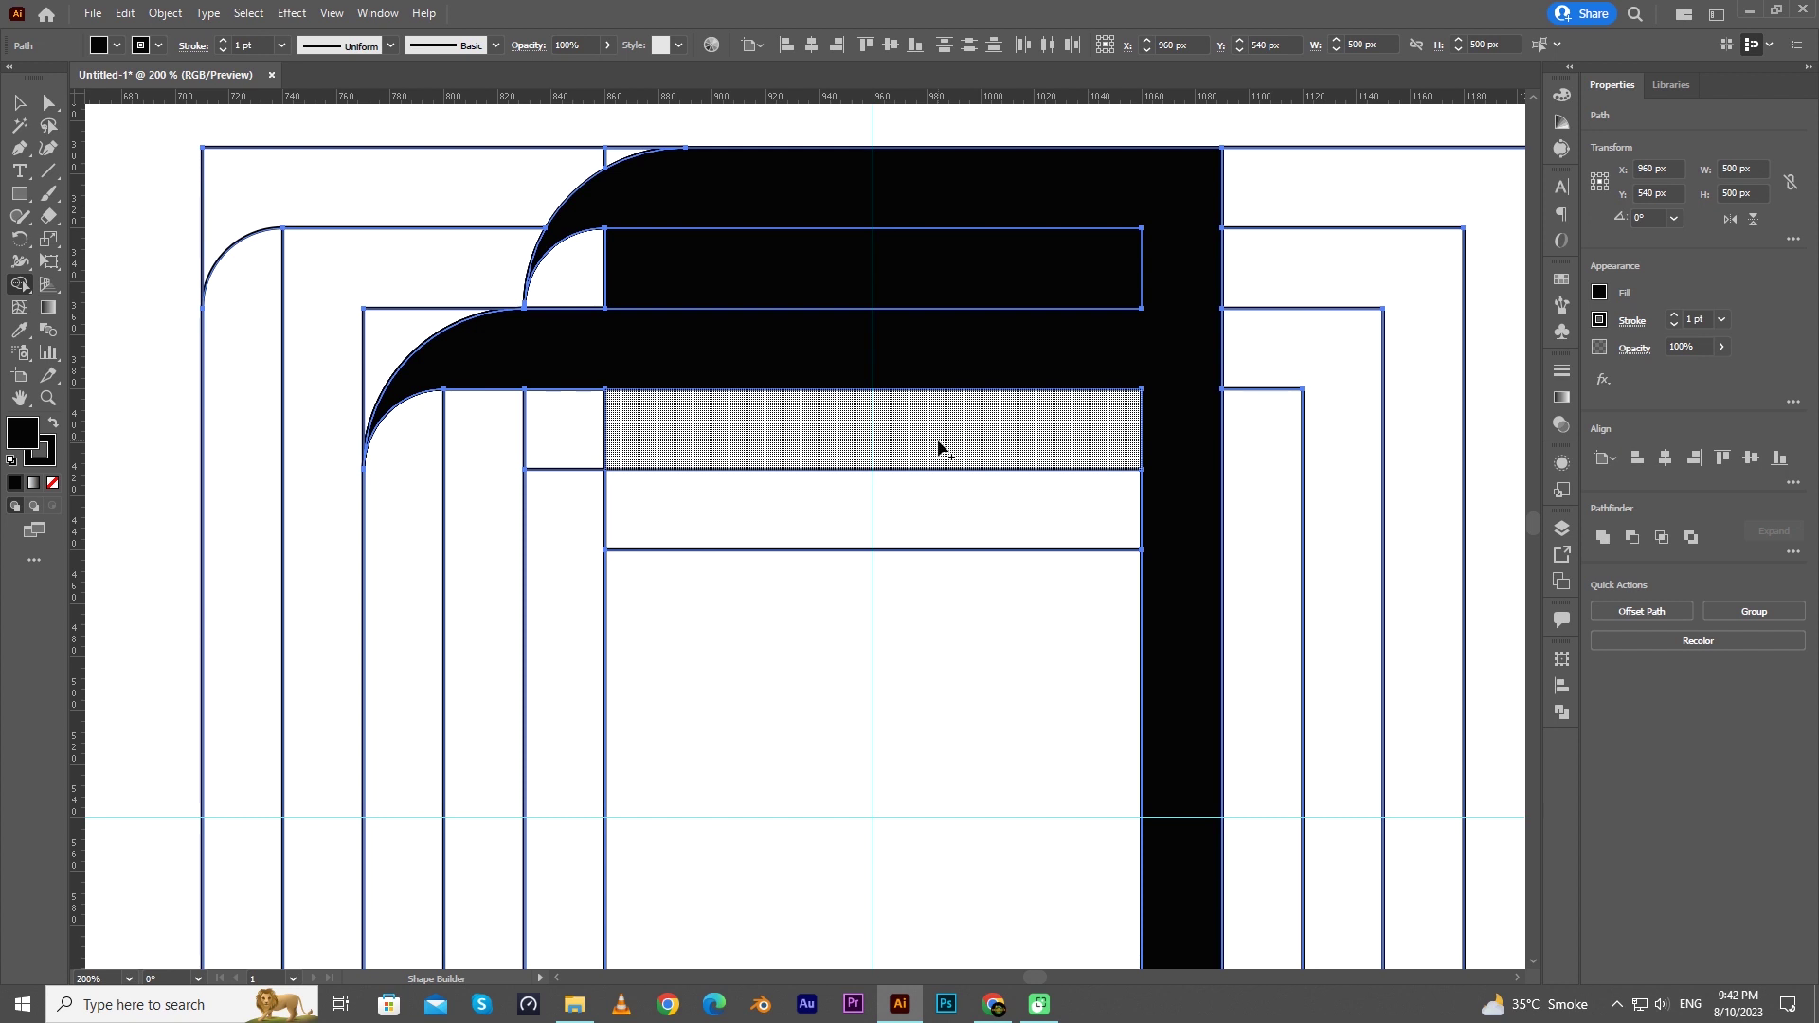
click(939, 445)
scroll(932, 611, down, 2)
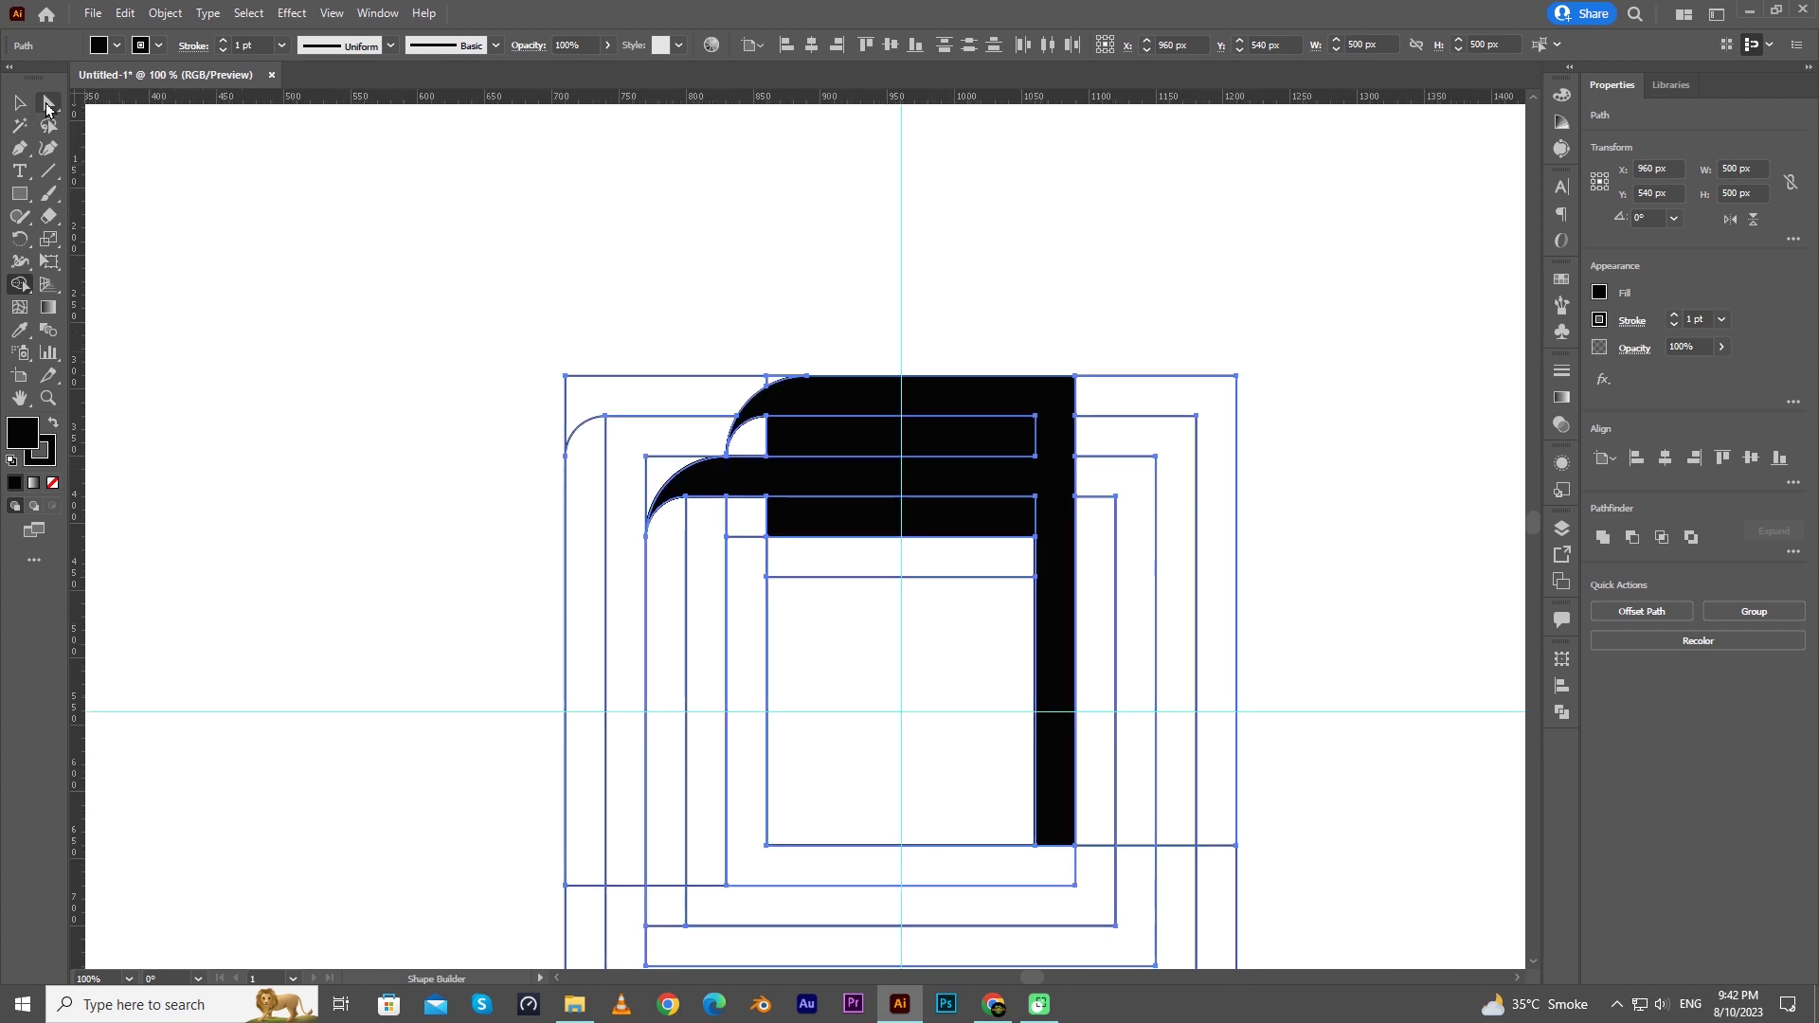
Step: Select all remaining unfilled outline paths with the Magic Wand and delete them
click(19, 101)
click(390, 293)
scroll(391, 294, down, 2)
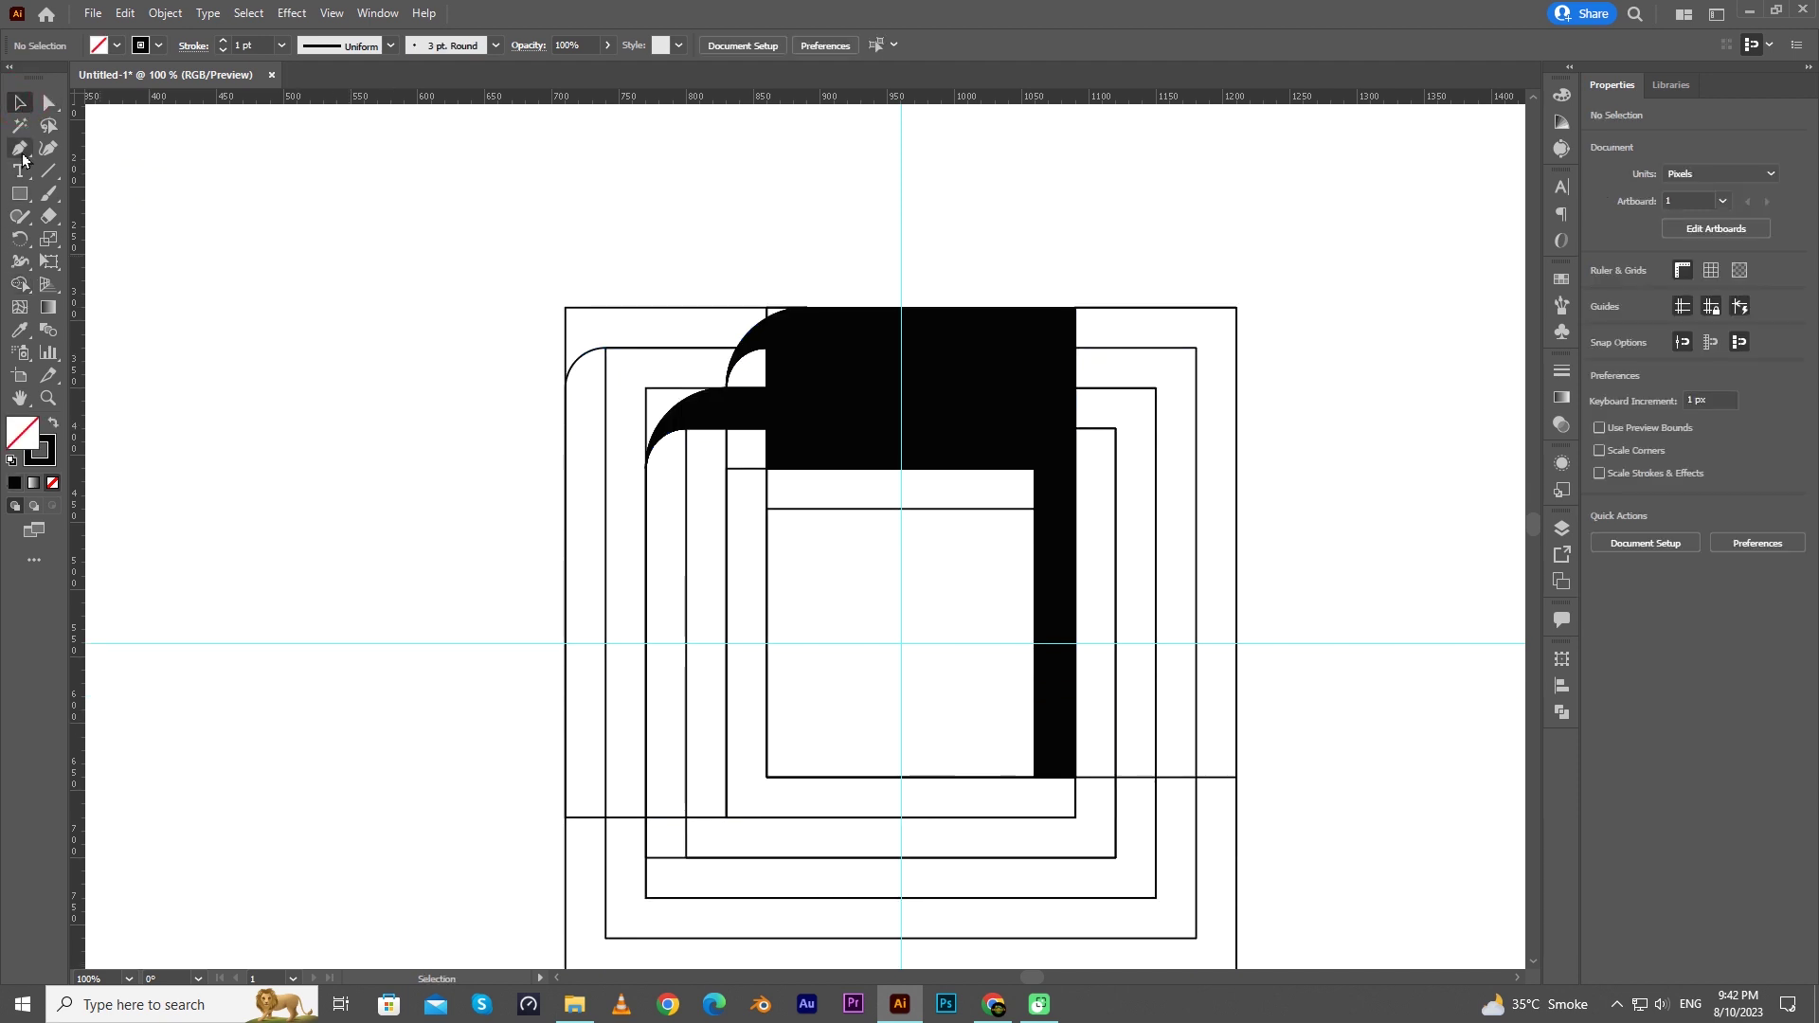
click(20, 129)
click(568, 574)
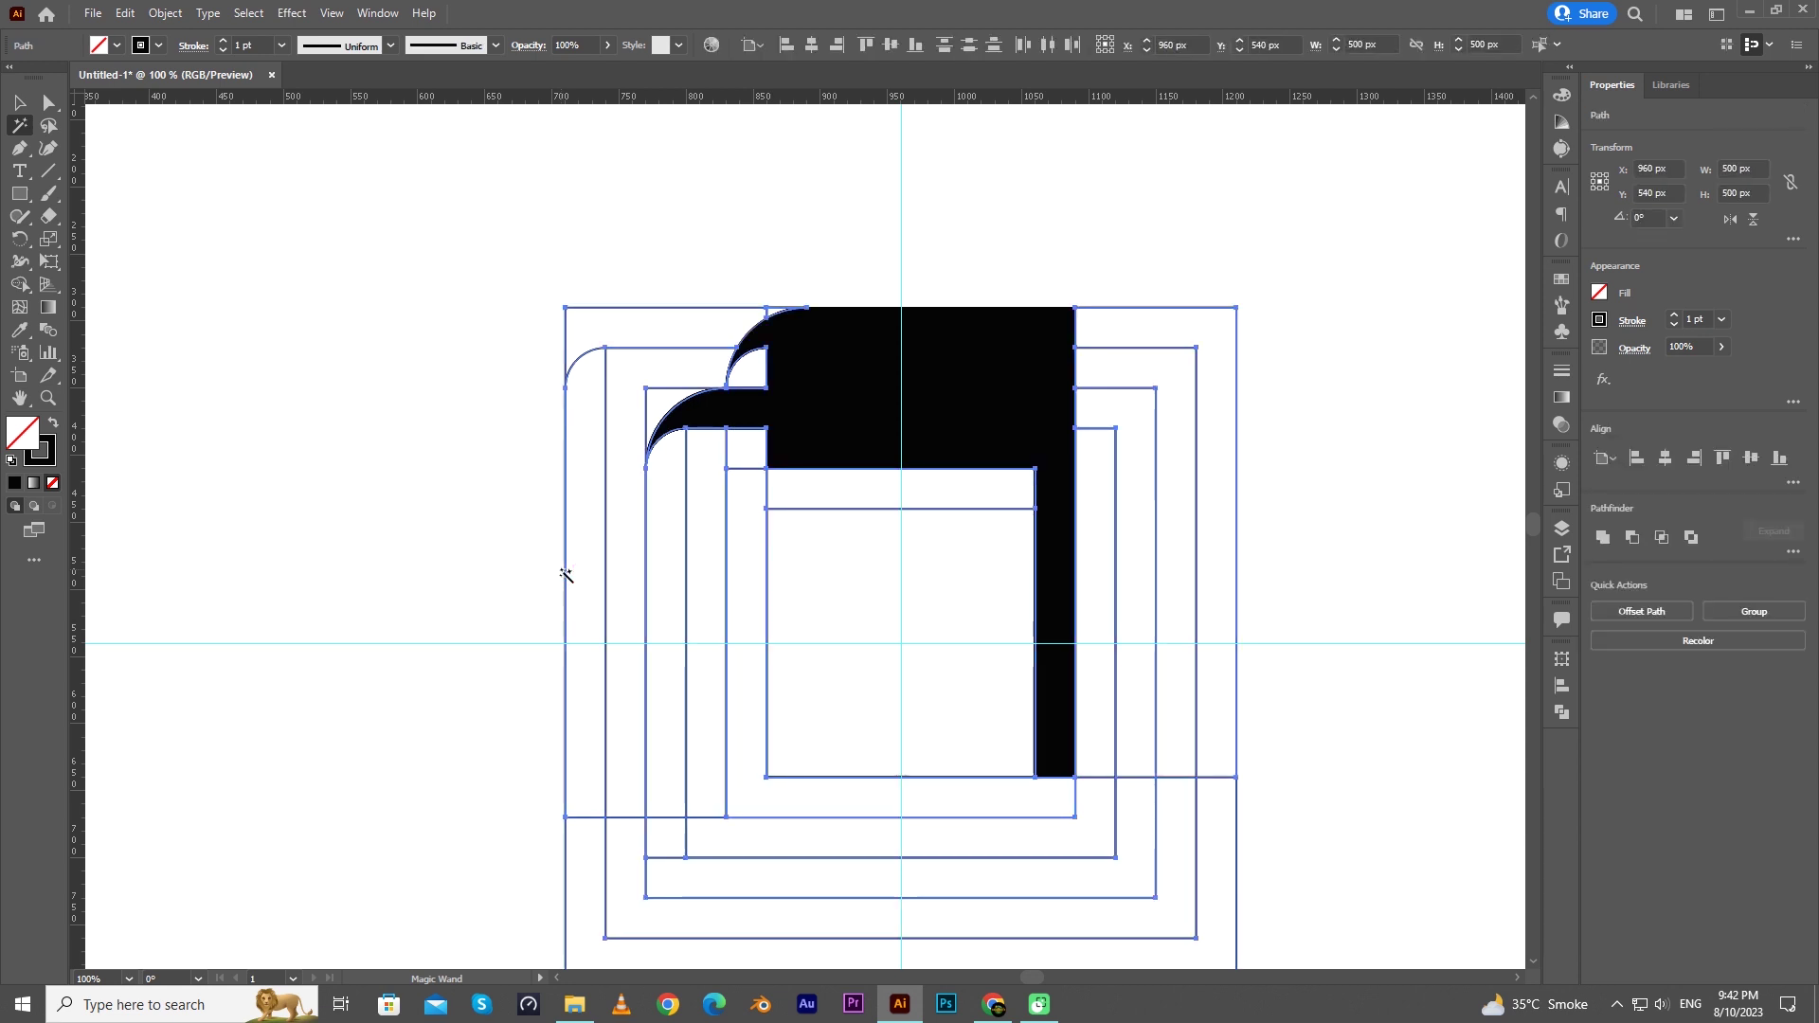
key(Delete)
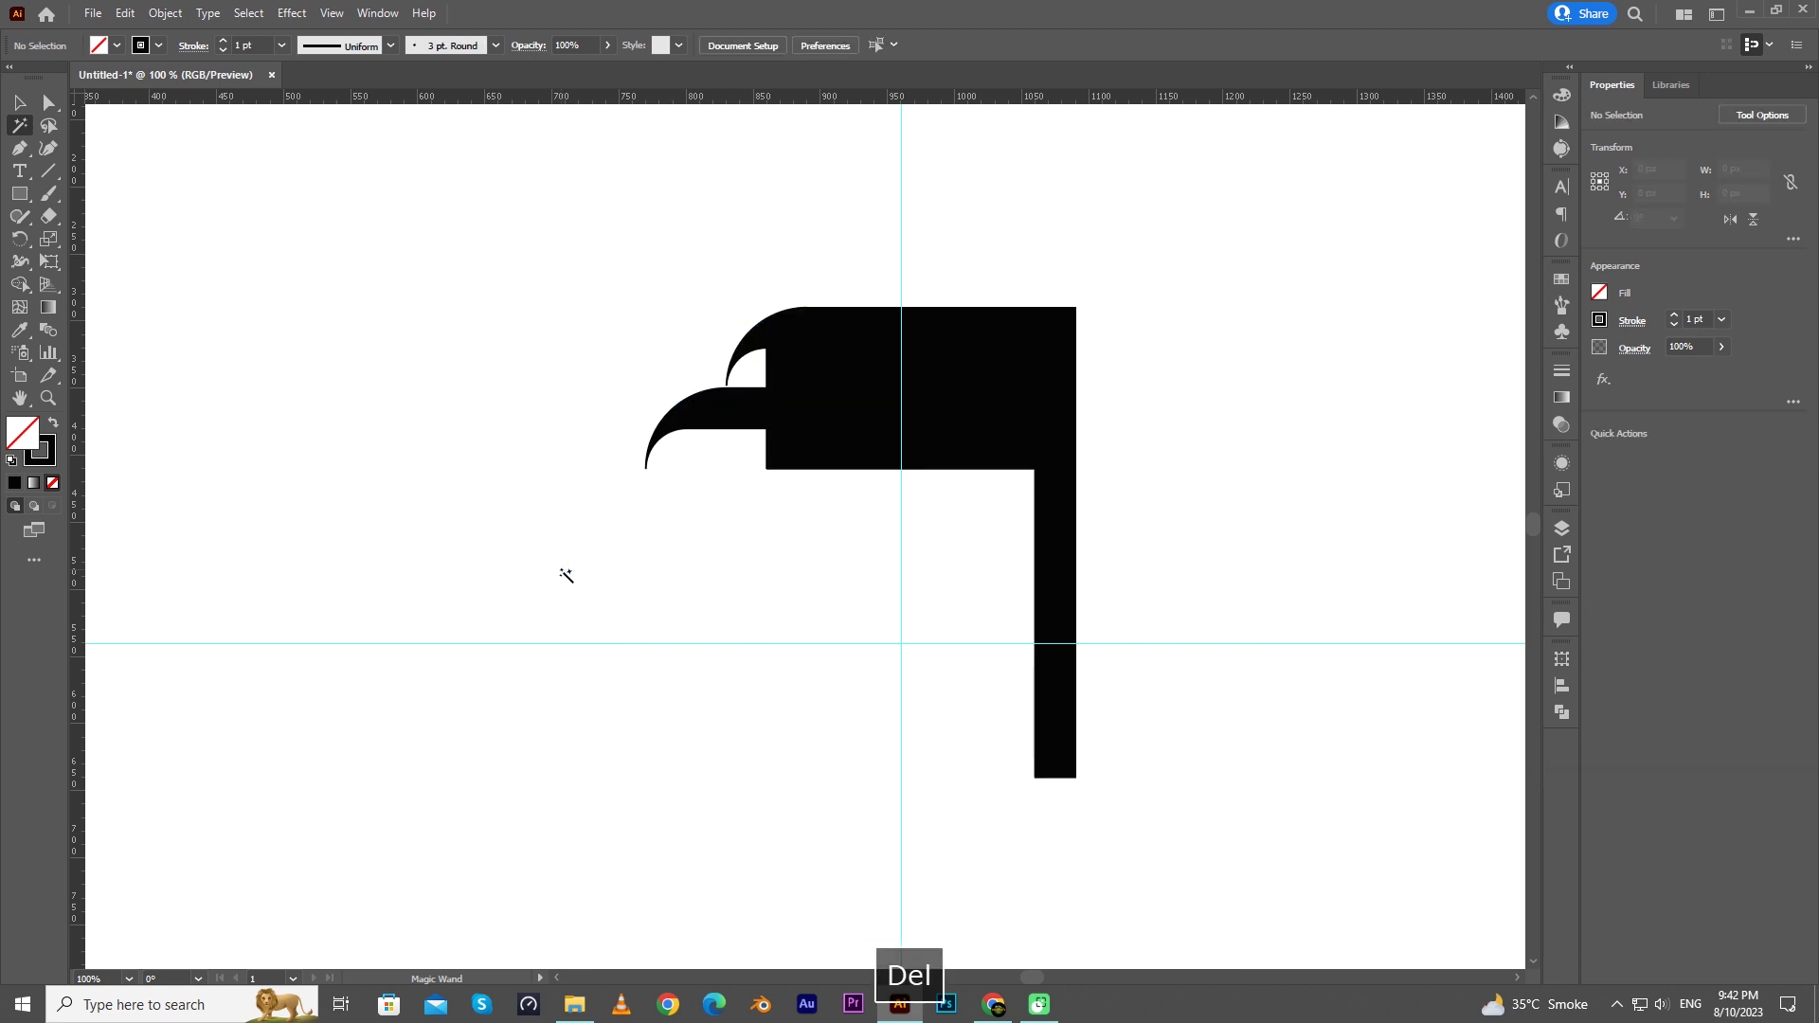
Step: Apply a white-to-black linear gradient to the two inner strips and move the white stop to about 17%
click(19, 103)
scroll(806, 436, down, 1)
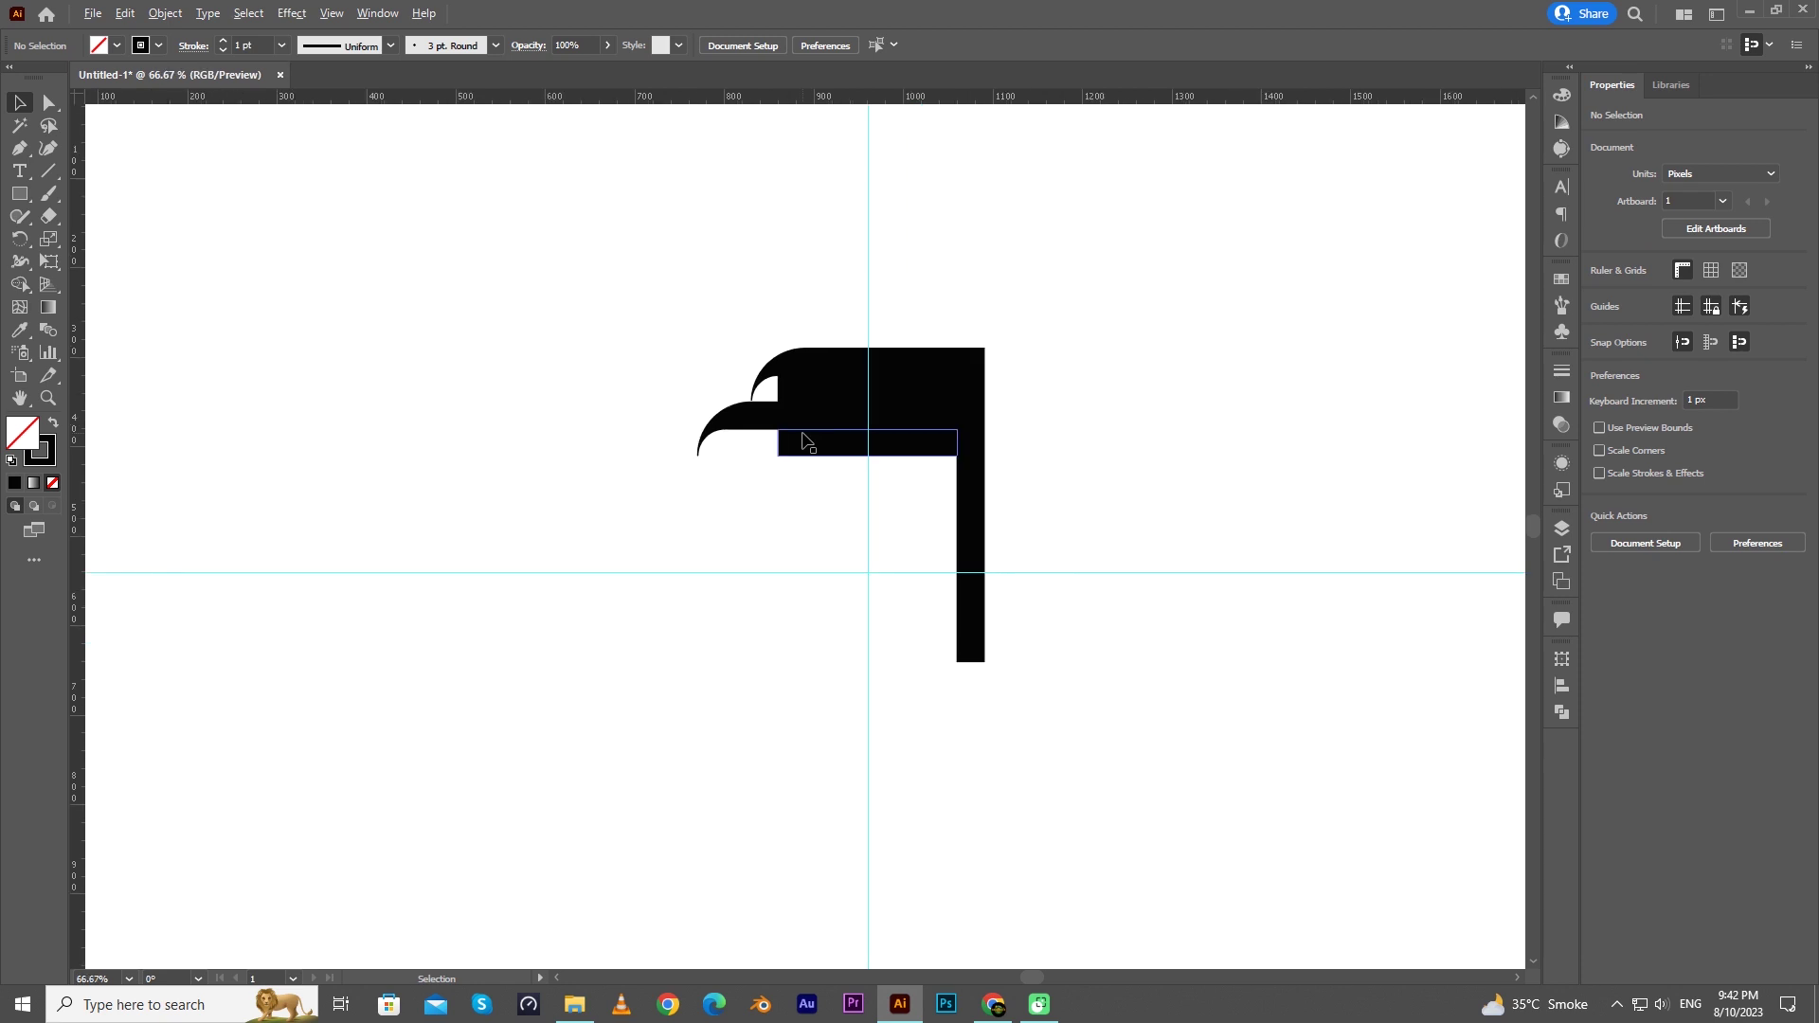
scroll(805, 440, down, 1)
key(space)
drag(958, 532, 953, 507)
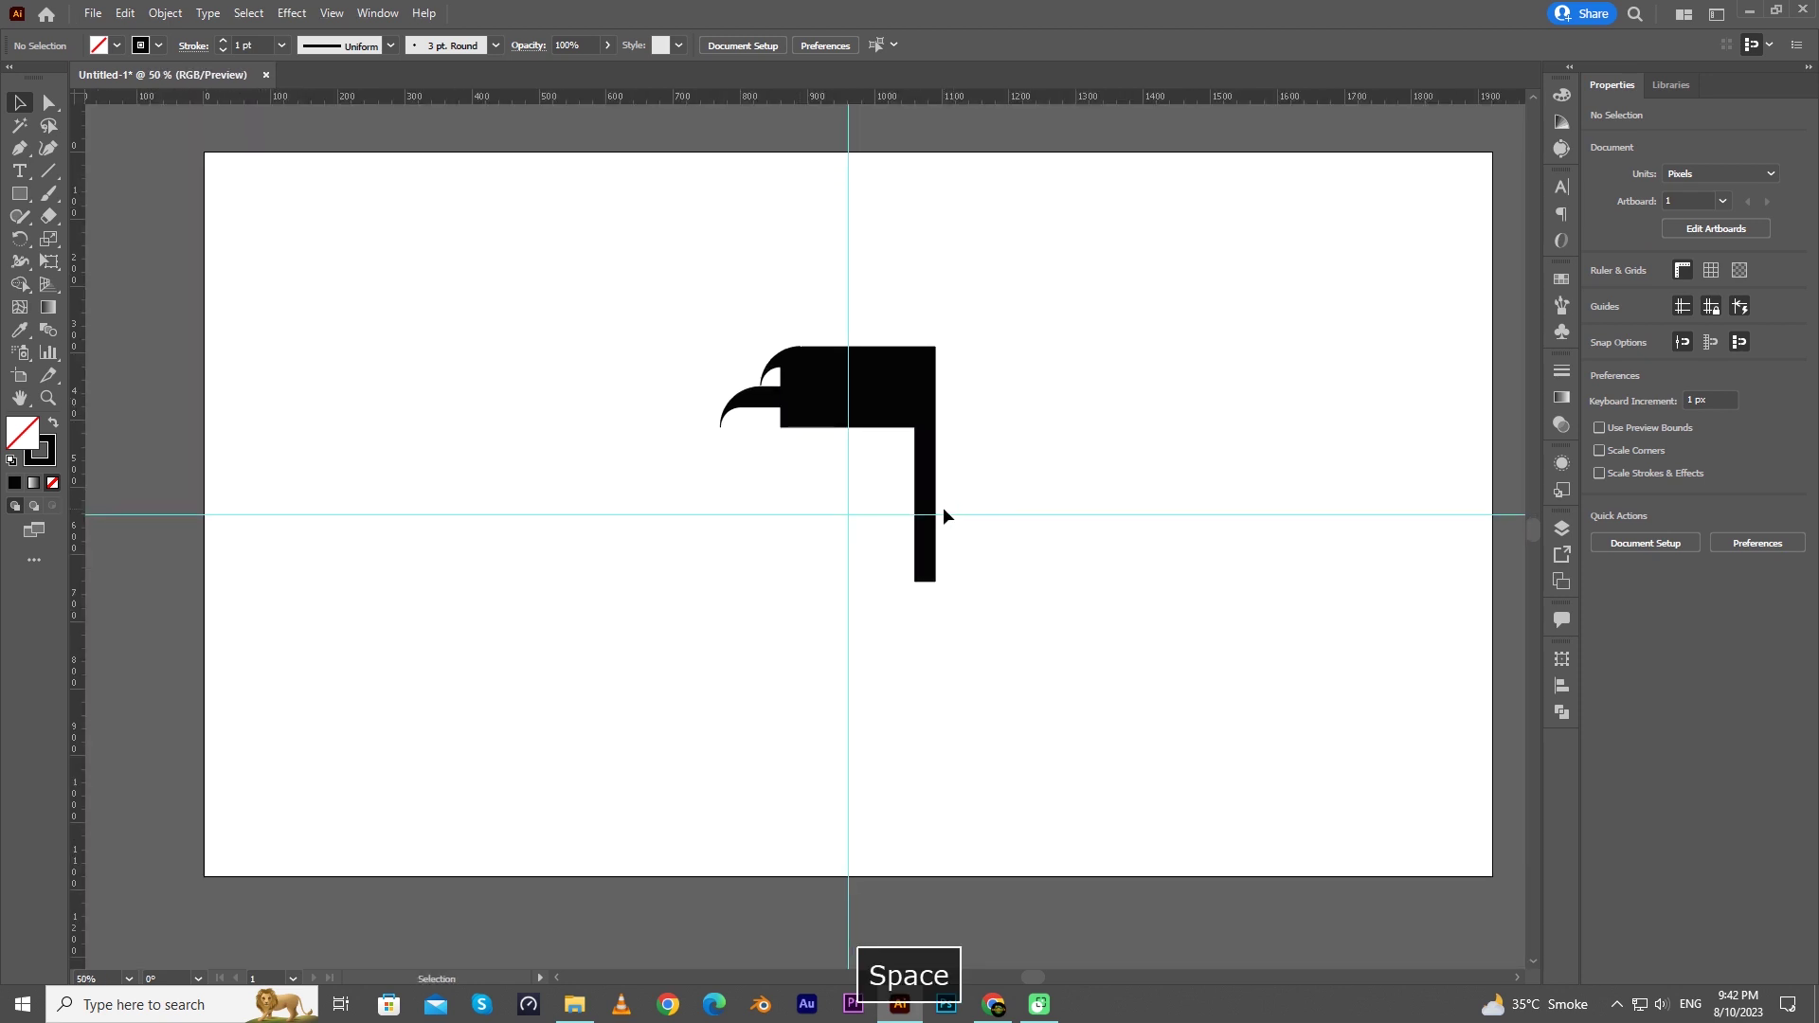
click(879, 382)
click(874, 373)
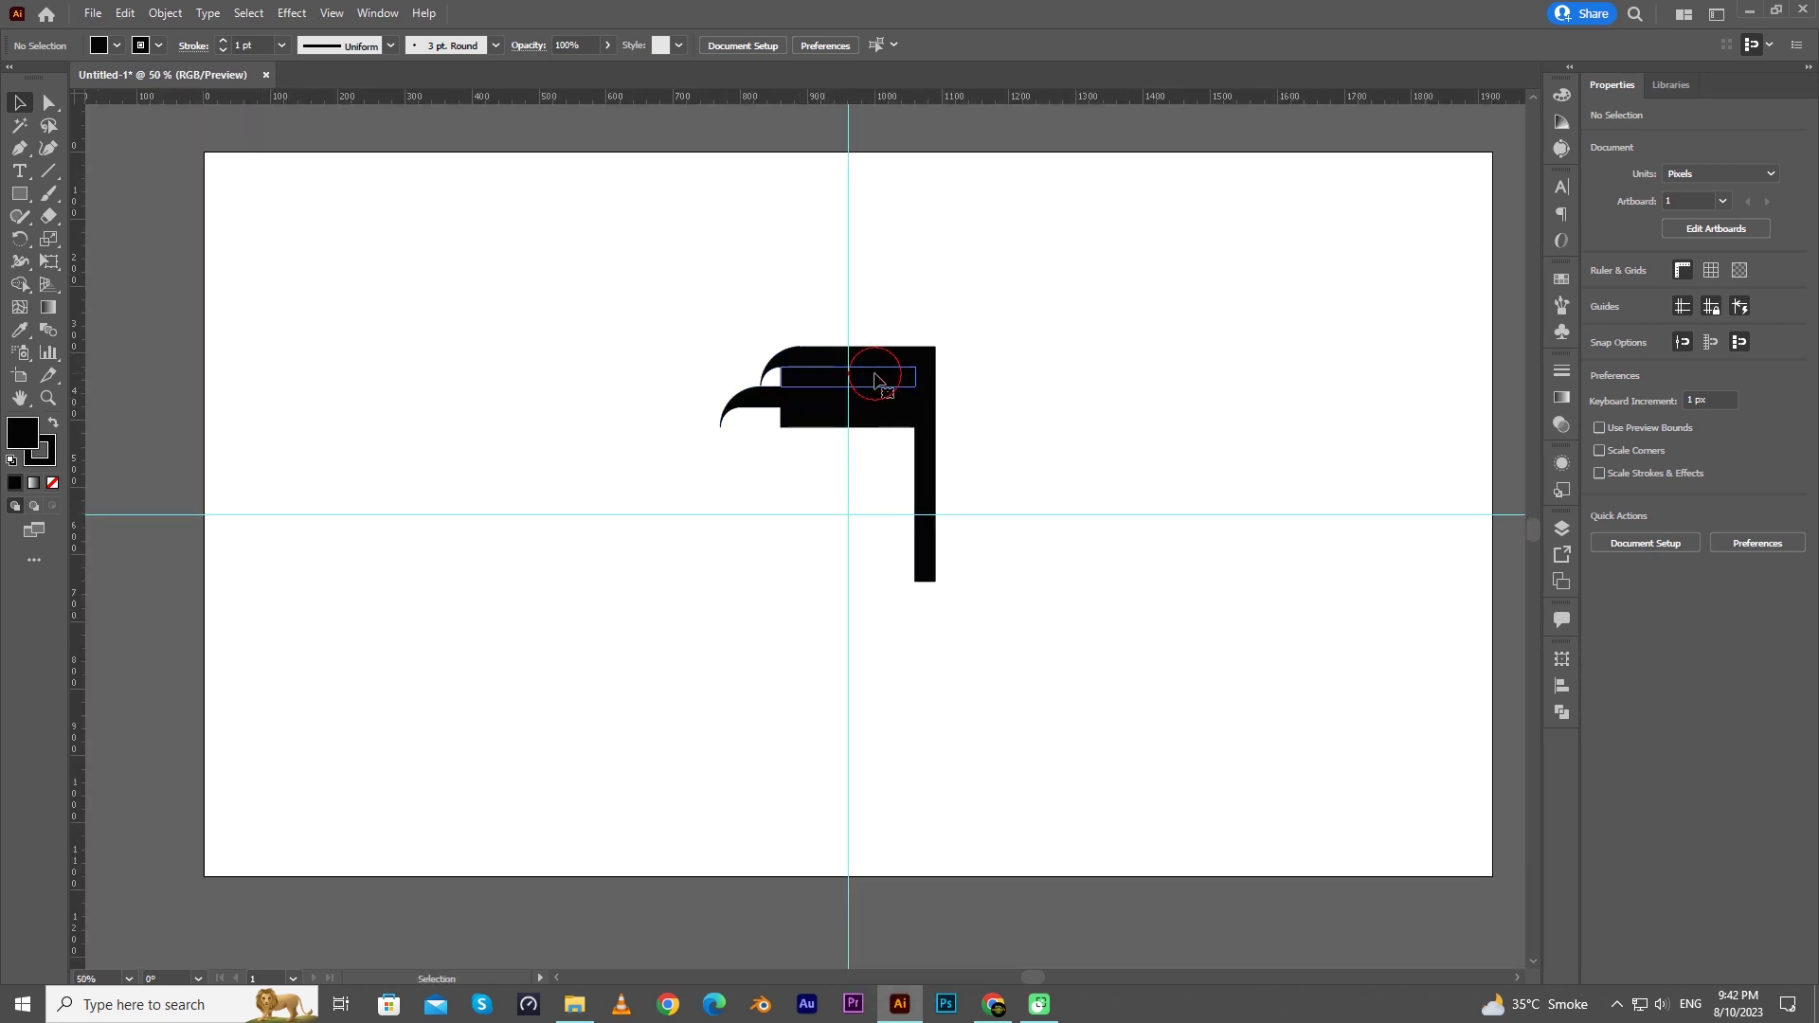
scroll(964, 304, up, 2)
key(space)
drag(820, 483, 859, 391)
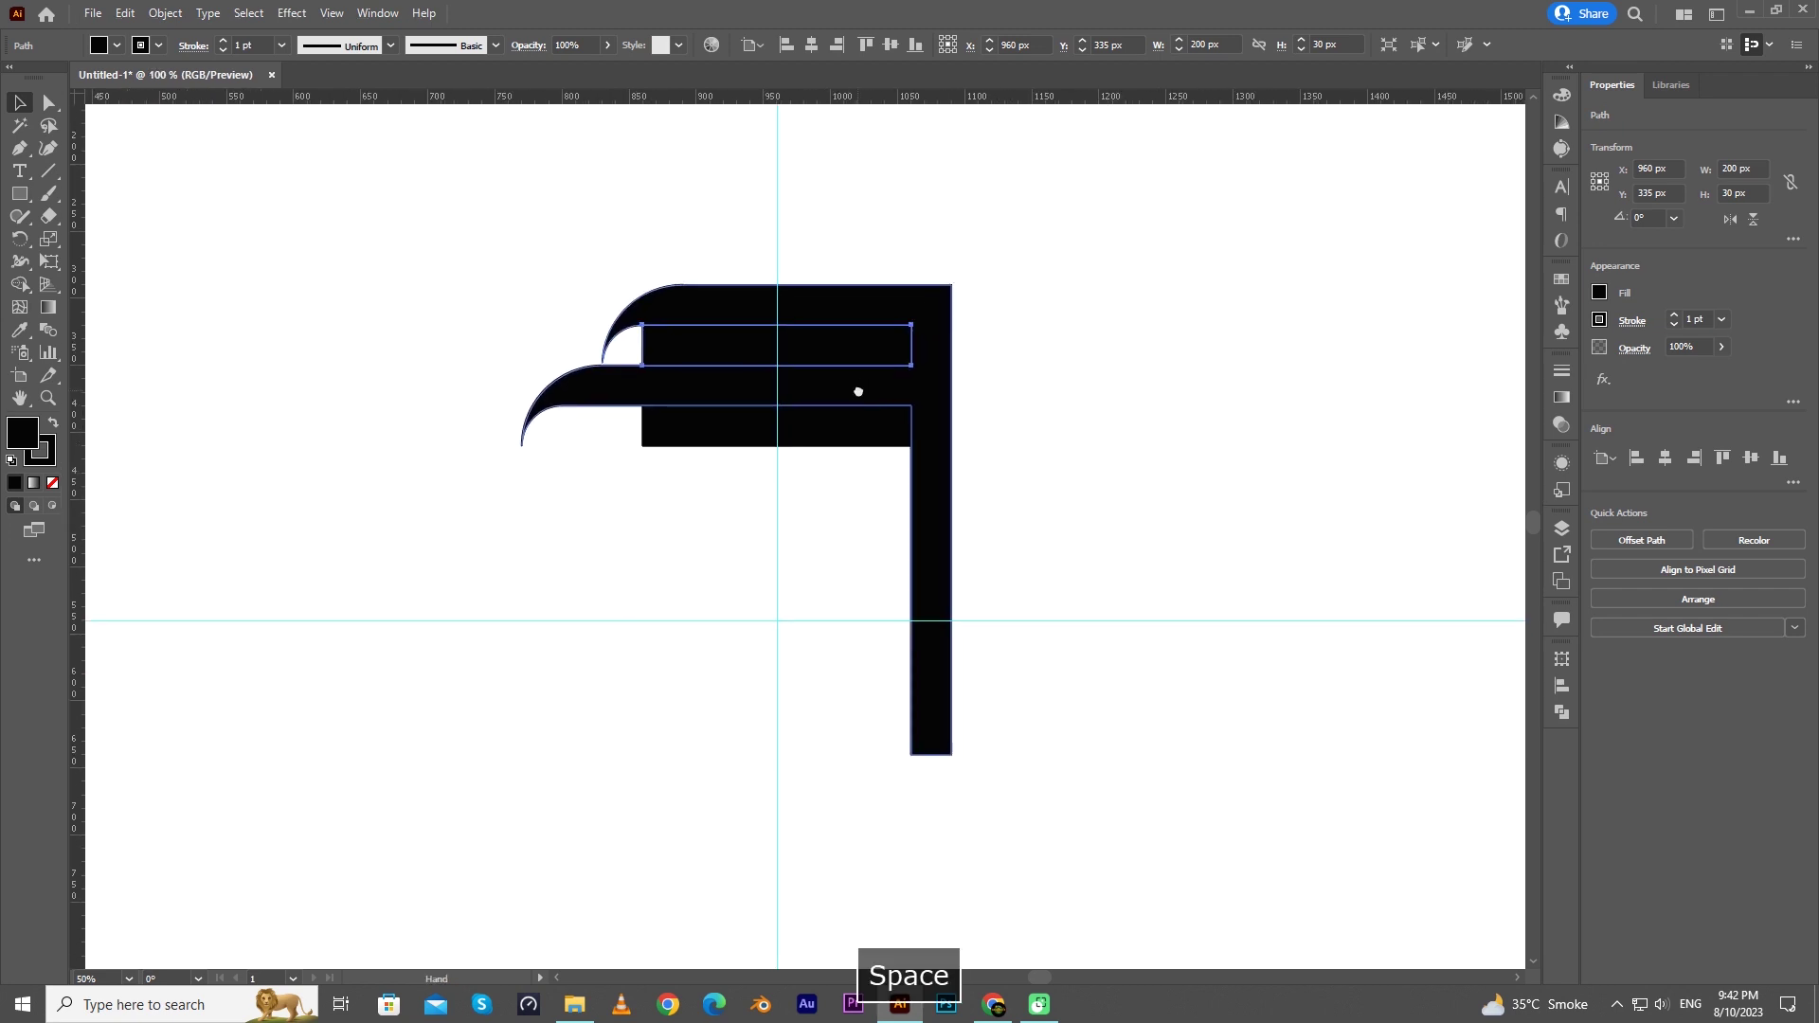
shift+click(855, 393)
shift+click(850, 431)
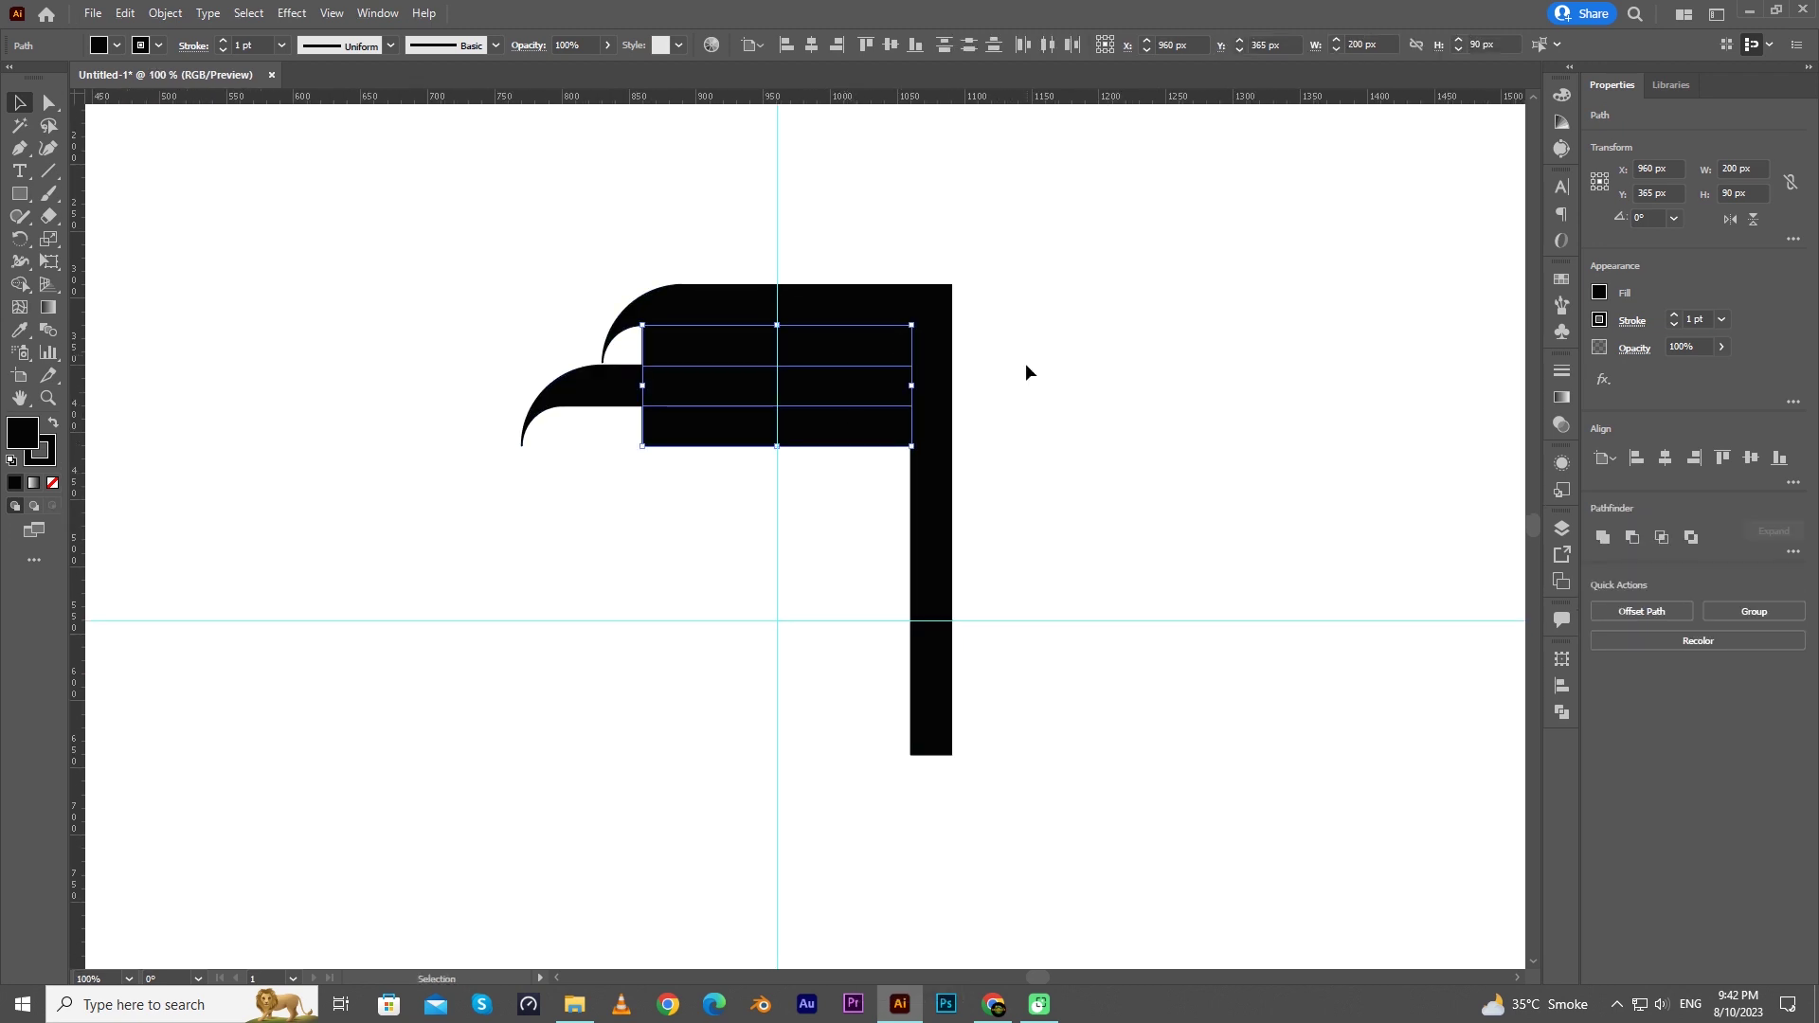
click(1562, 399)
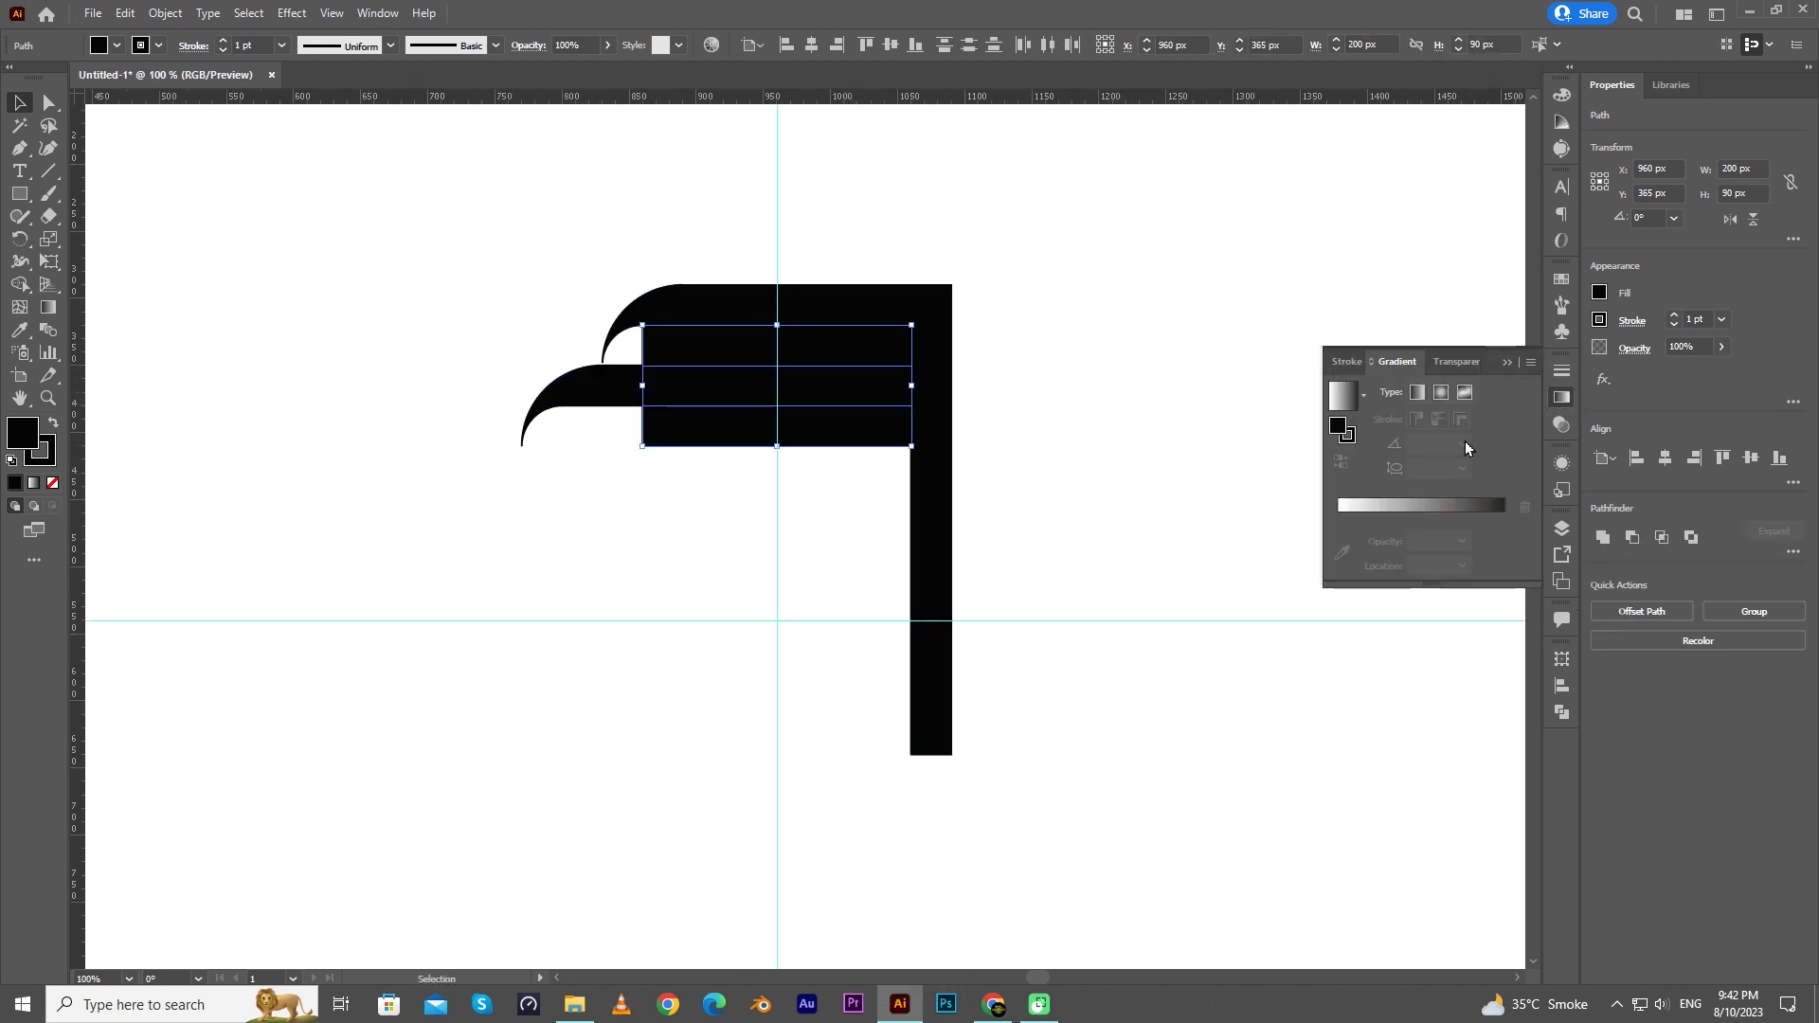
click(1350, 409)
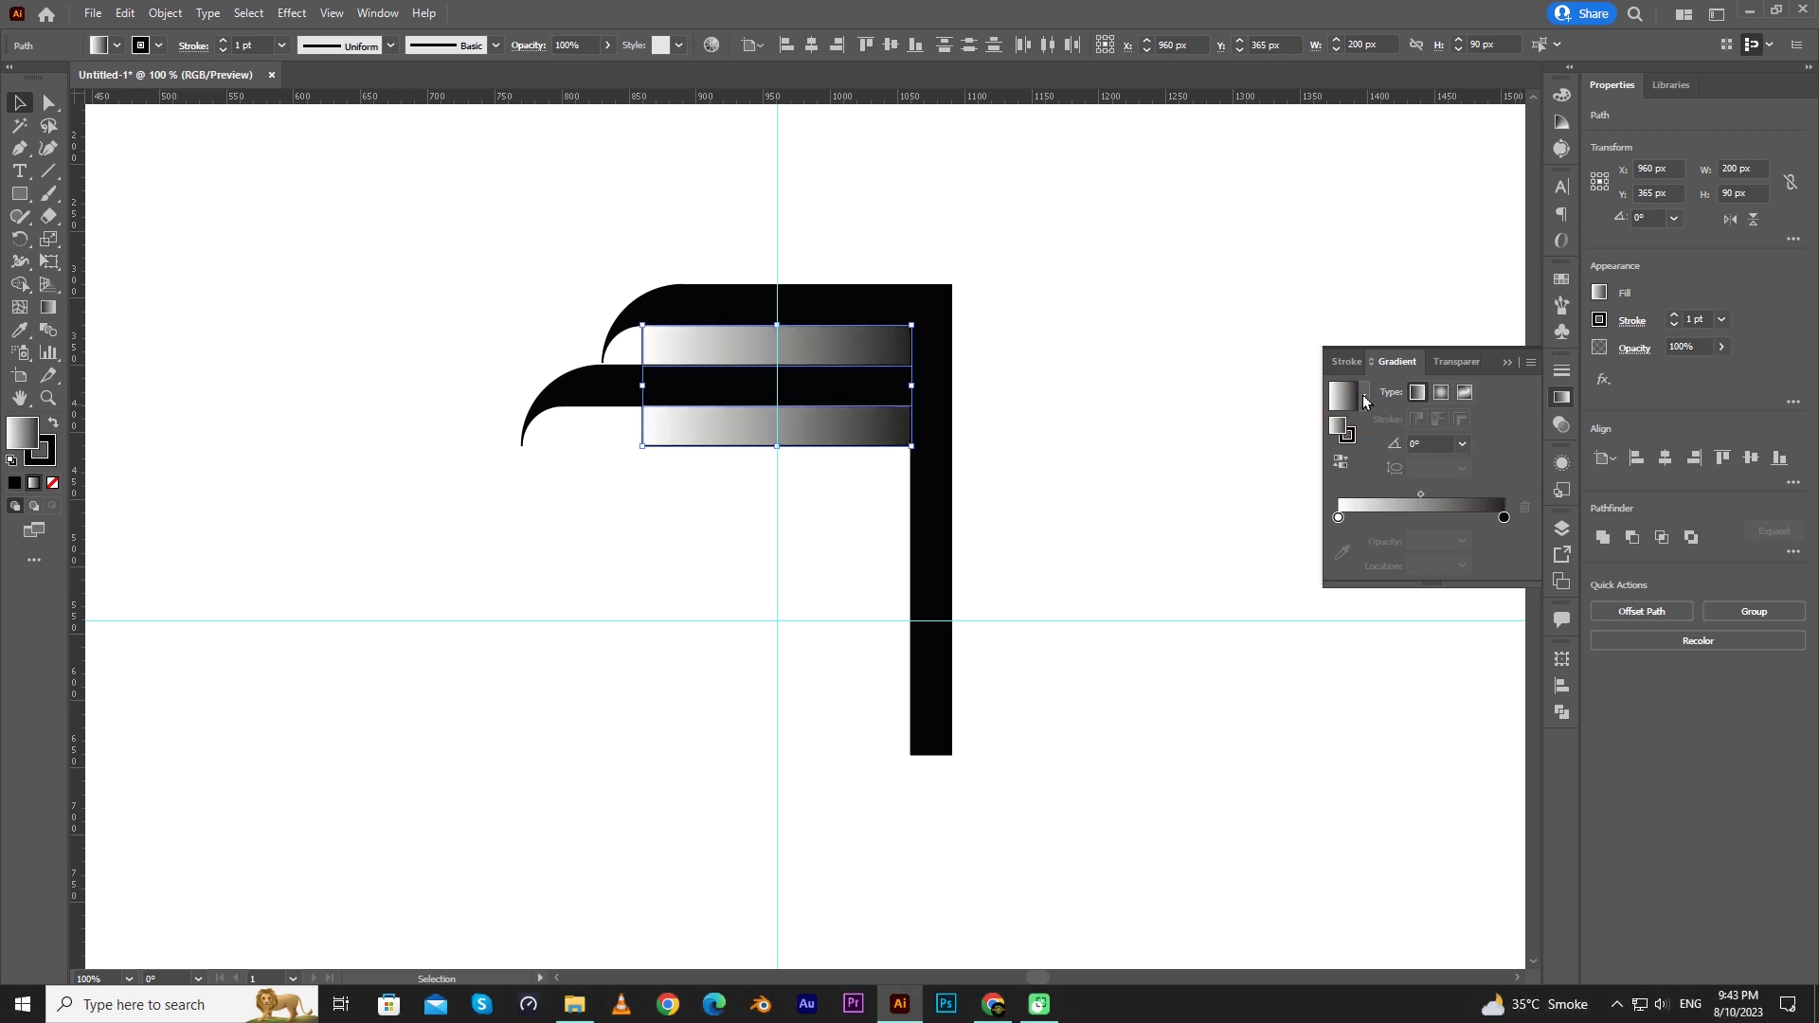
drag(1339, 519, 1367, 522)
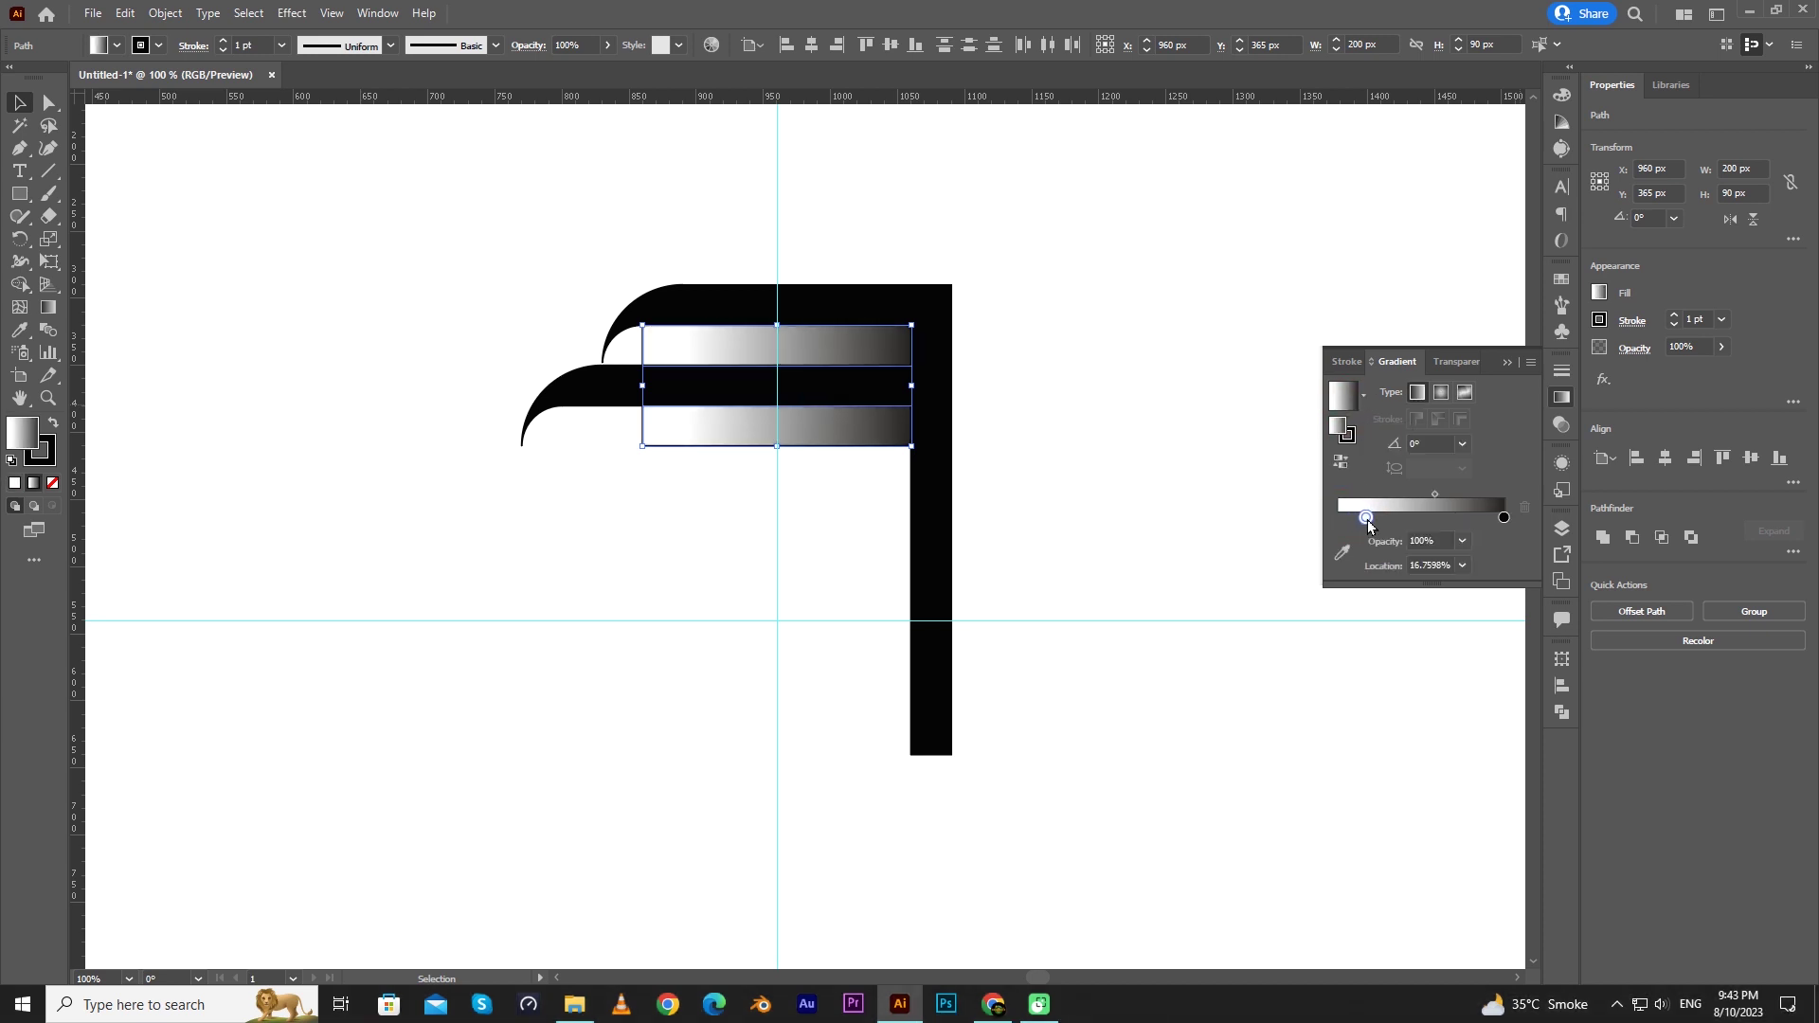
click(1182, 434)
Step: Remove the stroke from all the shapes of the artwork
drag(545, 256, 932, 588)
click(159, 46)
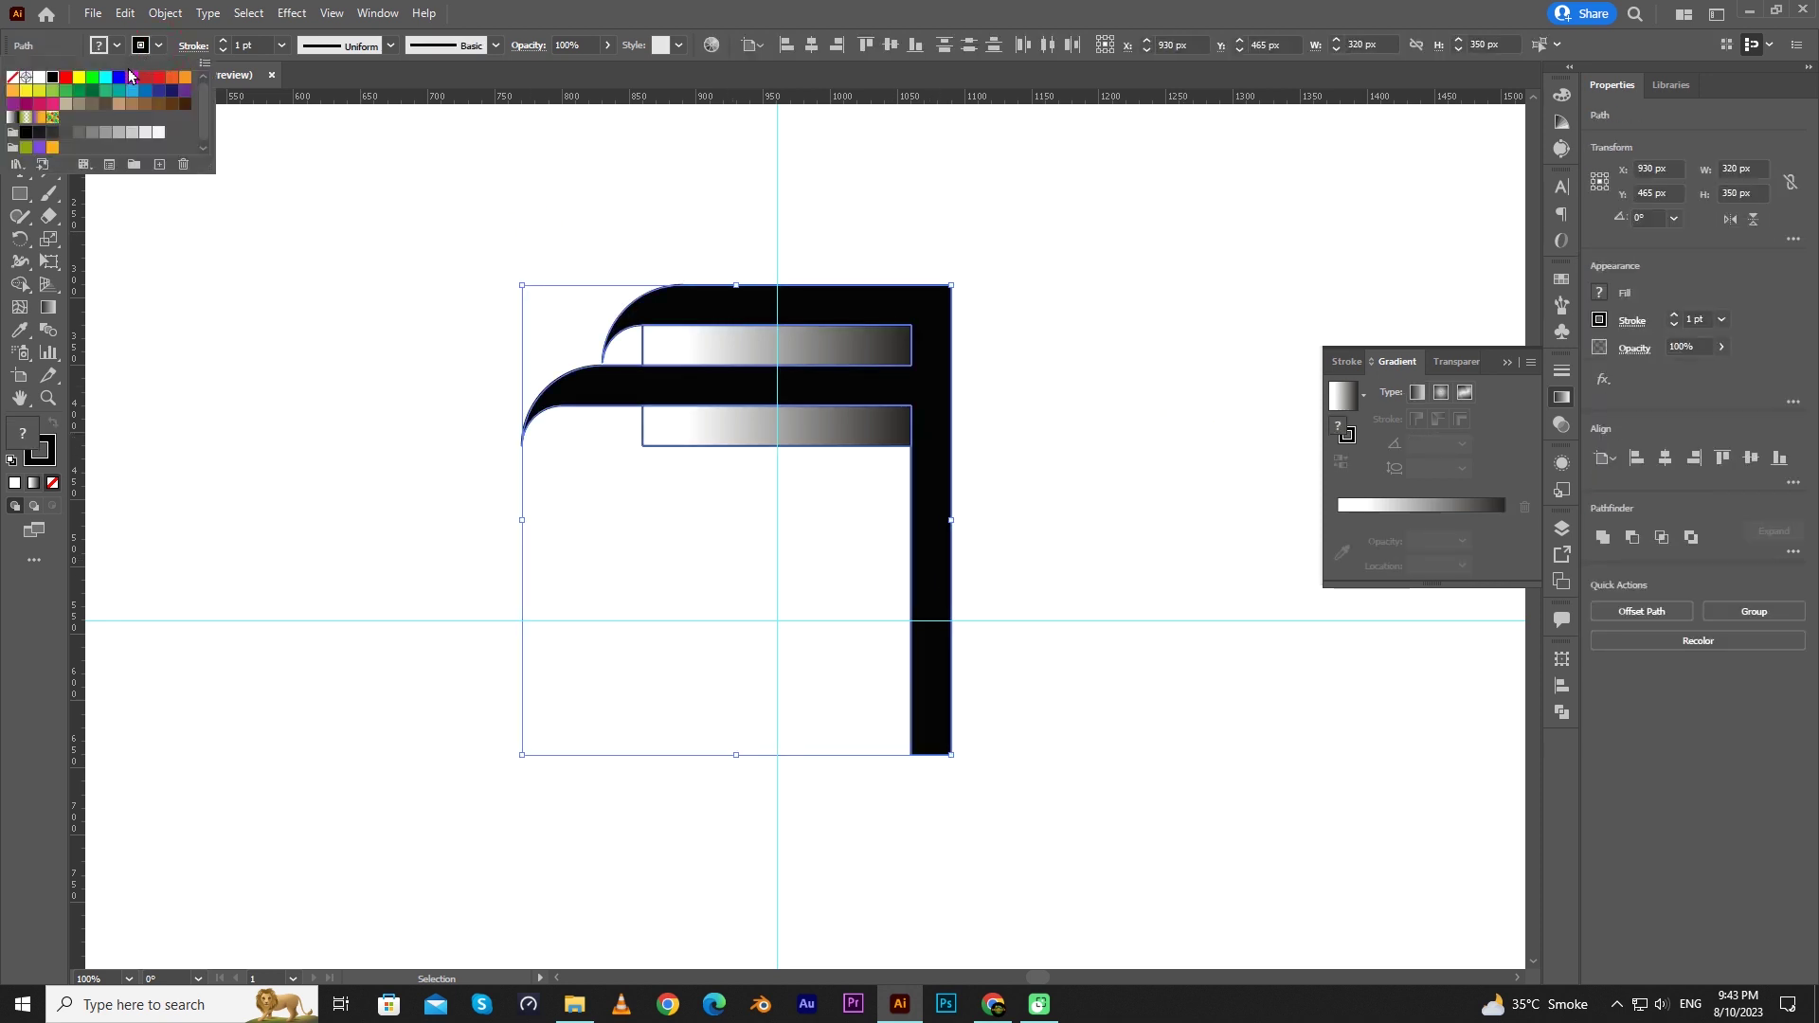
click(14, 79)
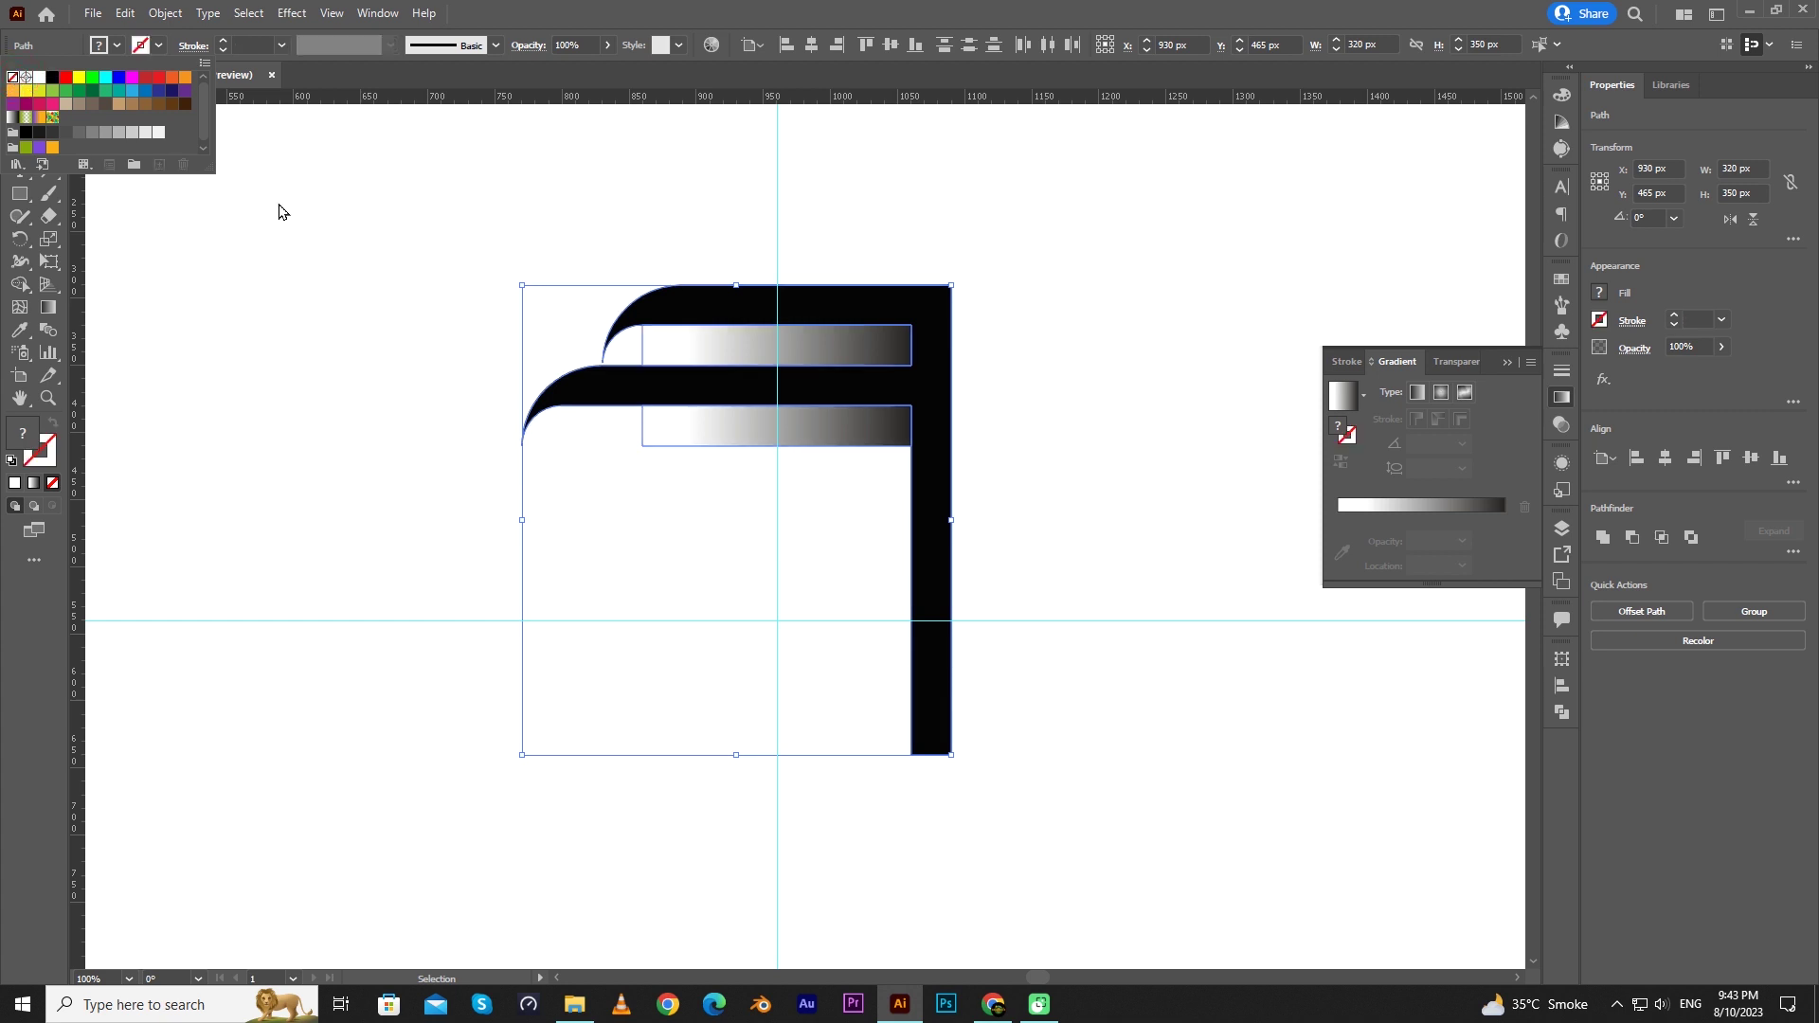
key(x)
key(ctrl+h)
click(1101, 311)
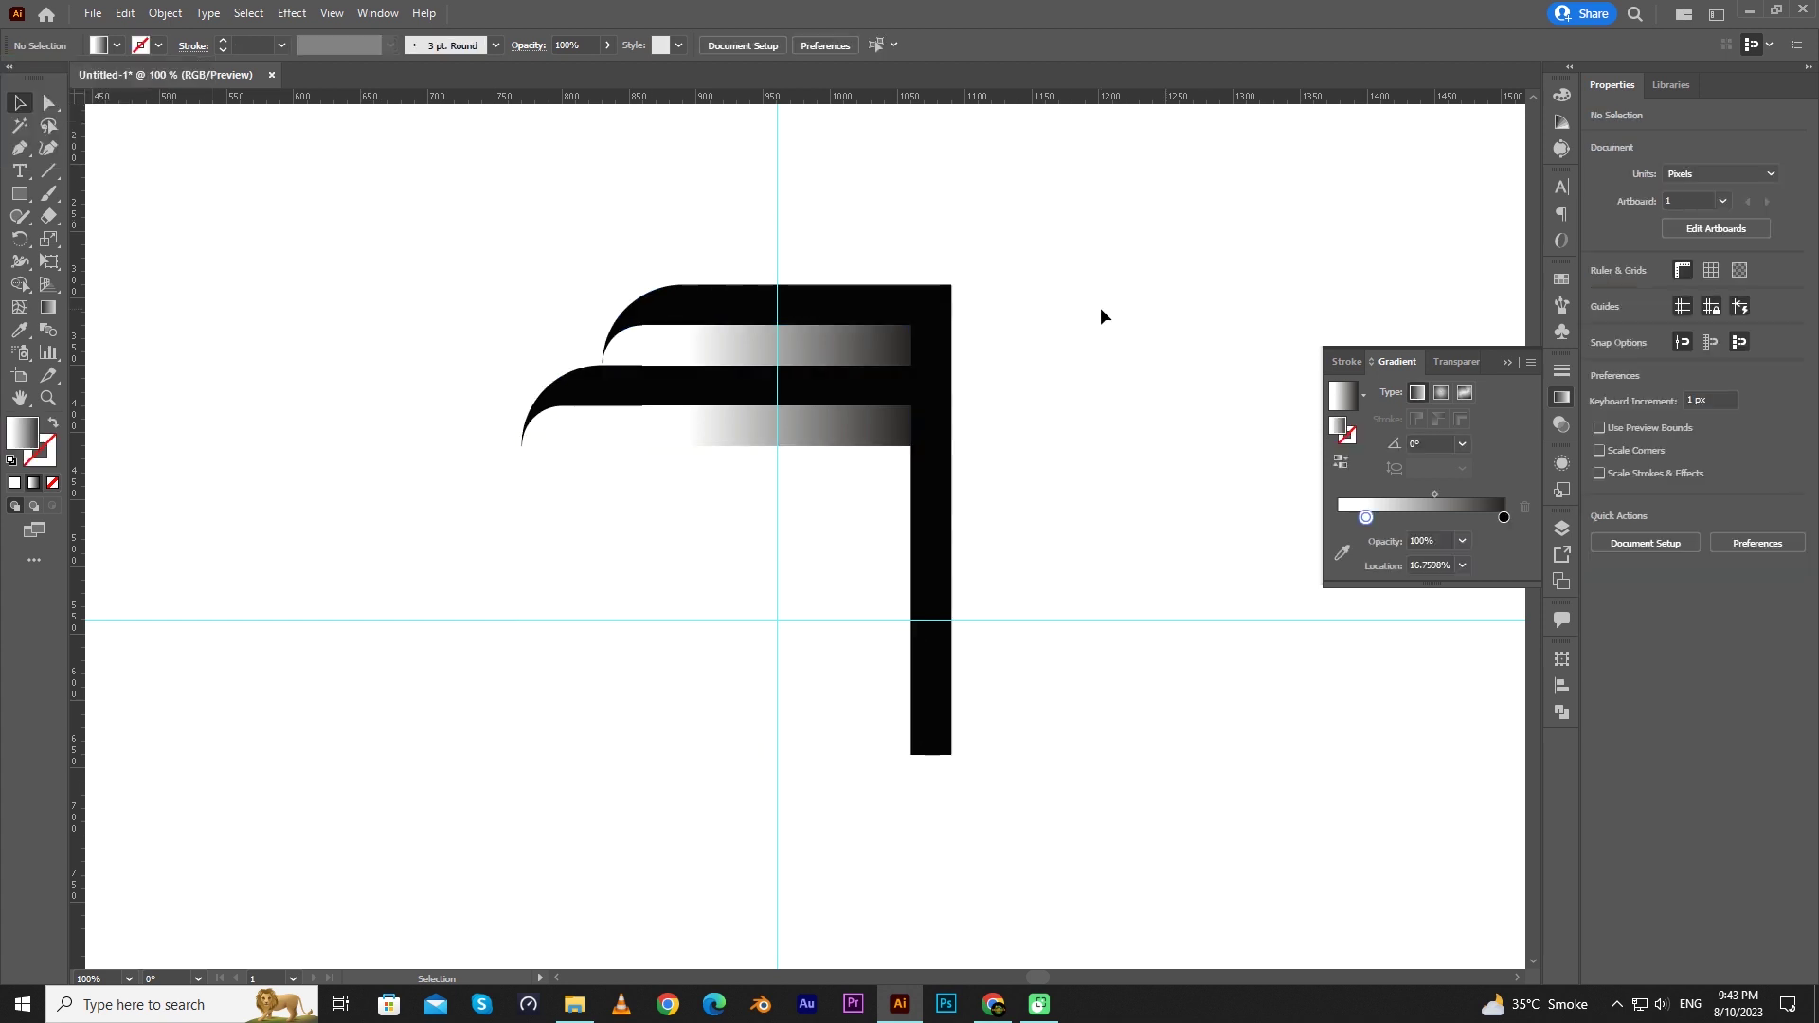
scroll(610, 385, up, 3)
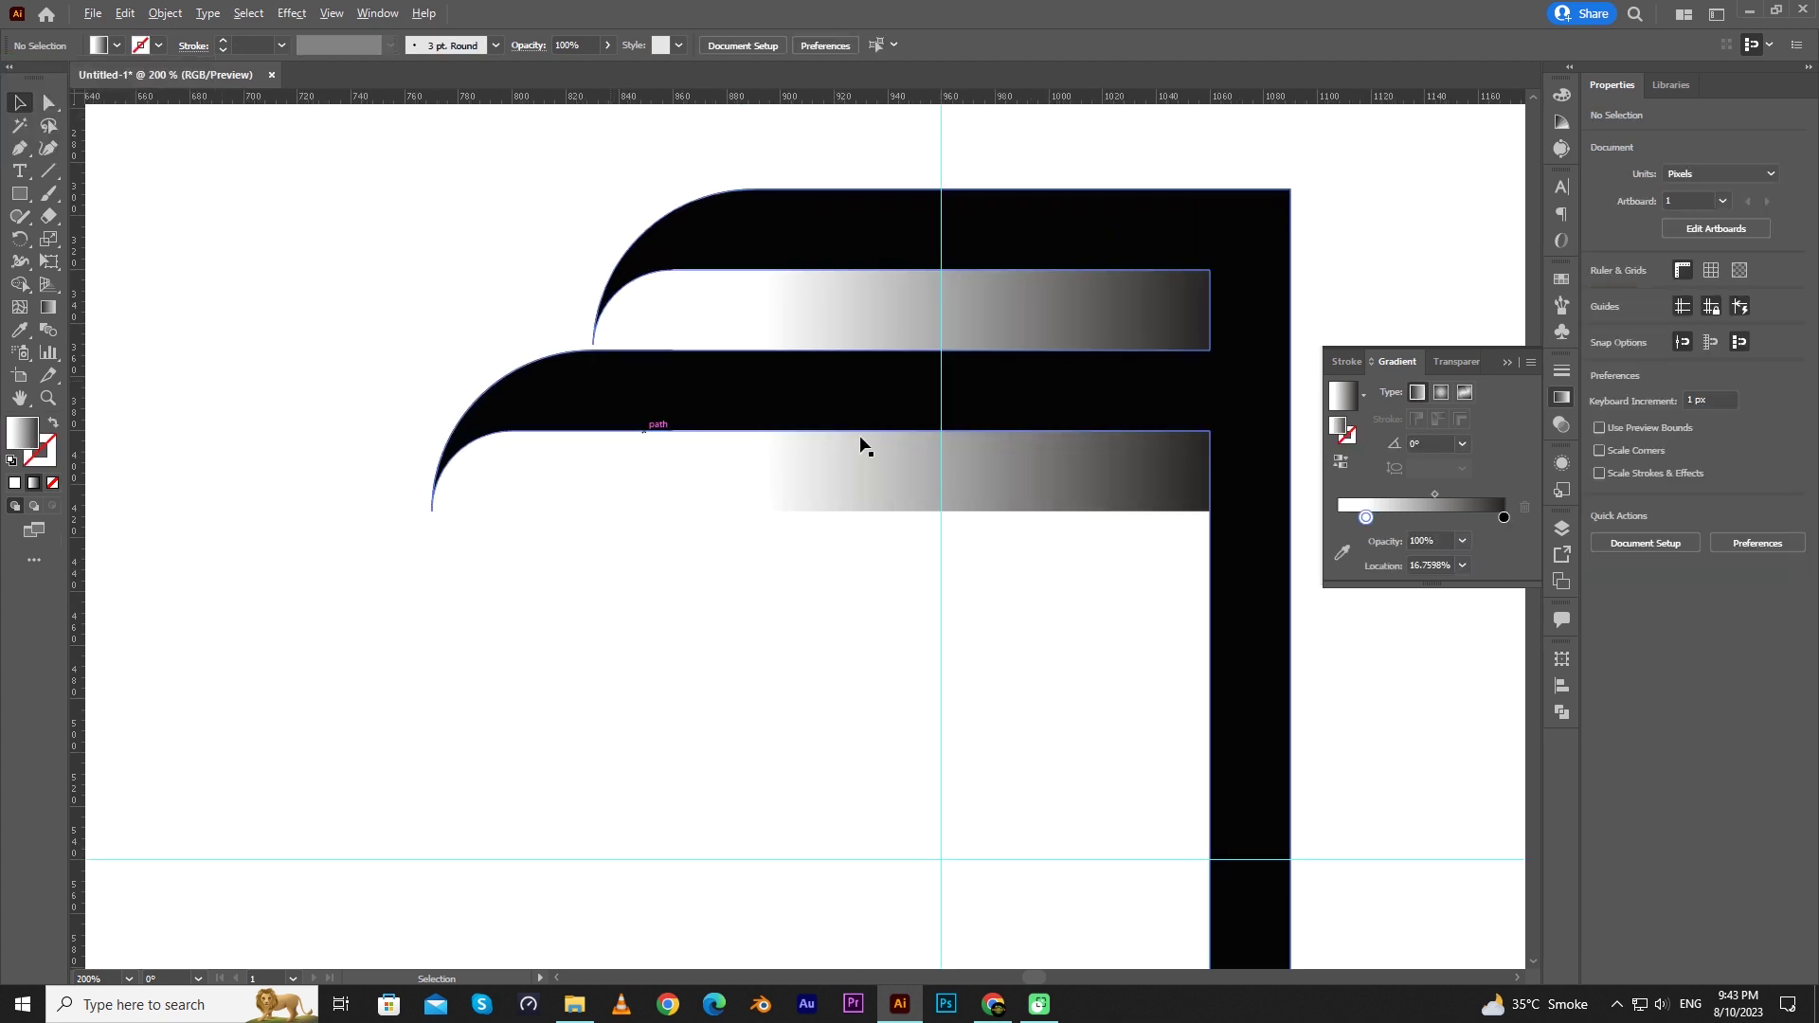
drag(878, 452, 845, 391)
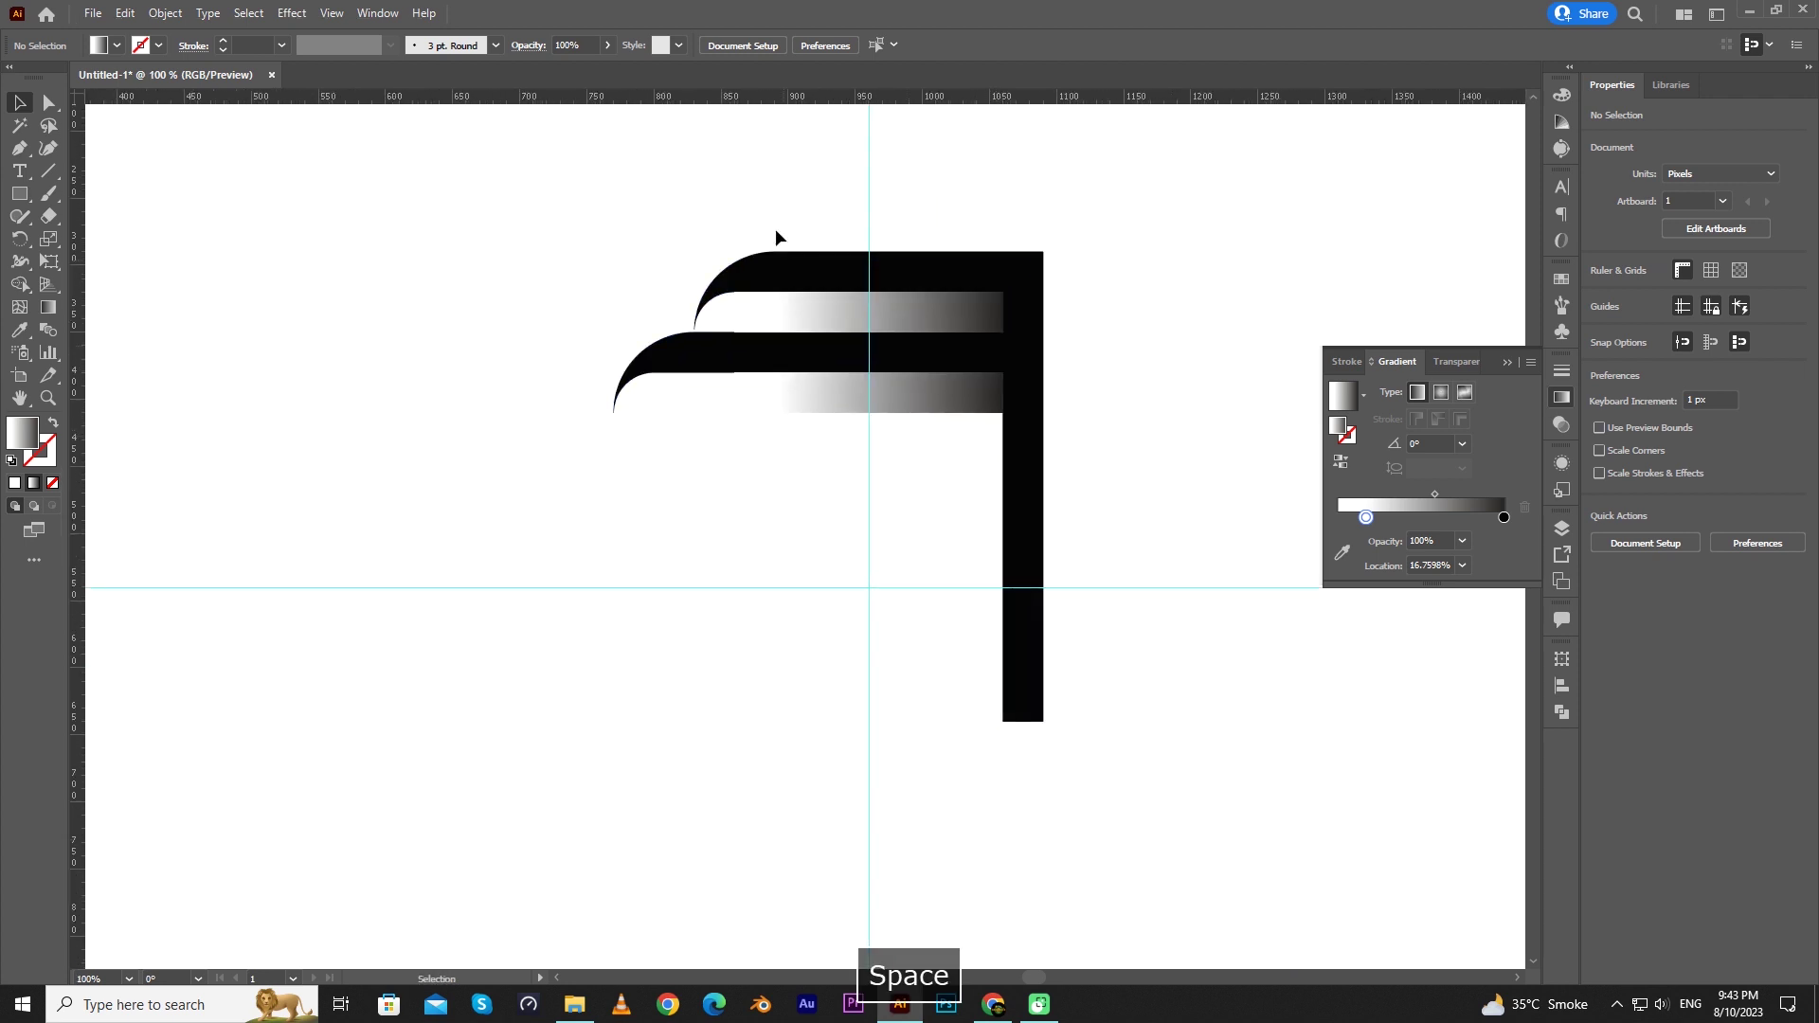
drag(773, 322, 1014, 519)
right_click(943, 387)
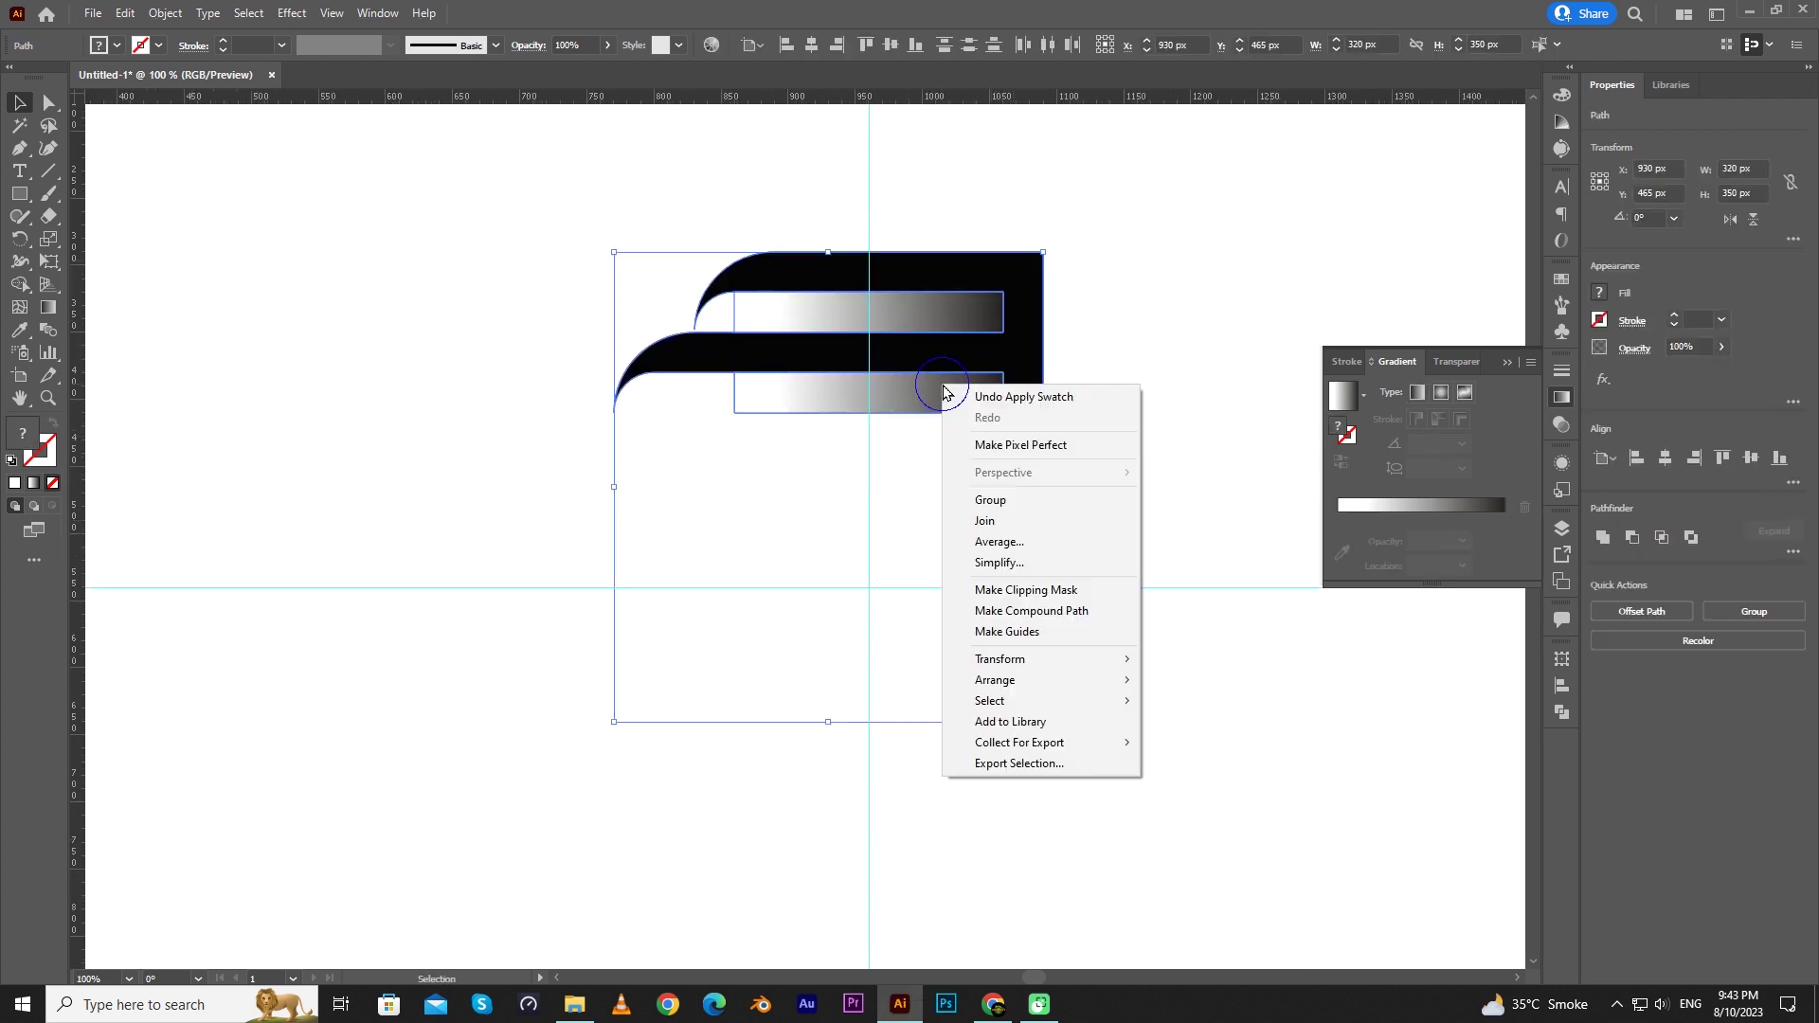
click(945, 540)
Step: Collapse the floating gradient settings to clear the workspace around the artwork
key(r)
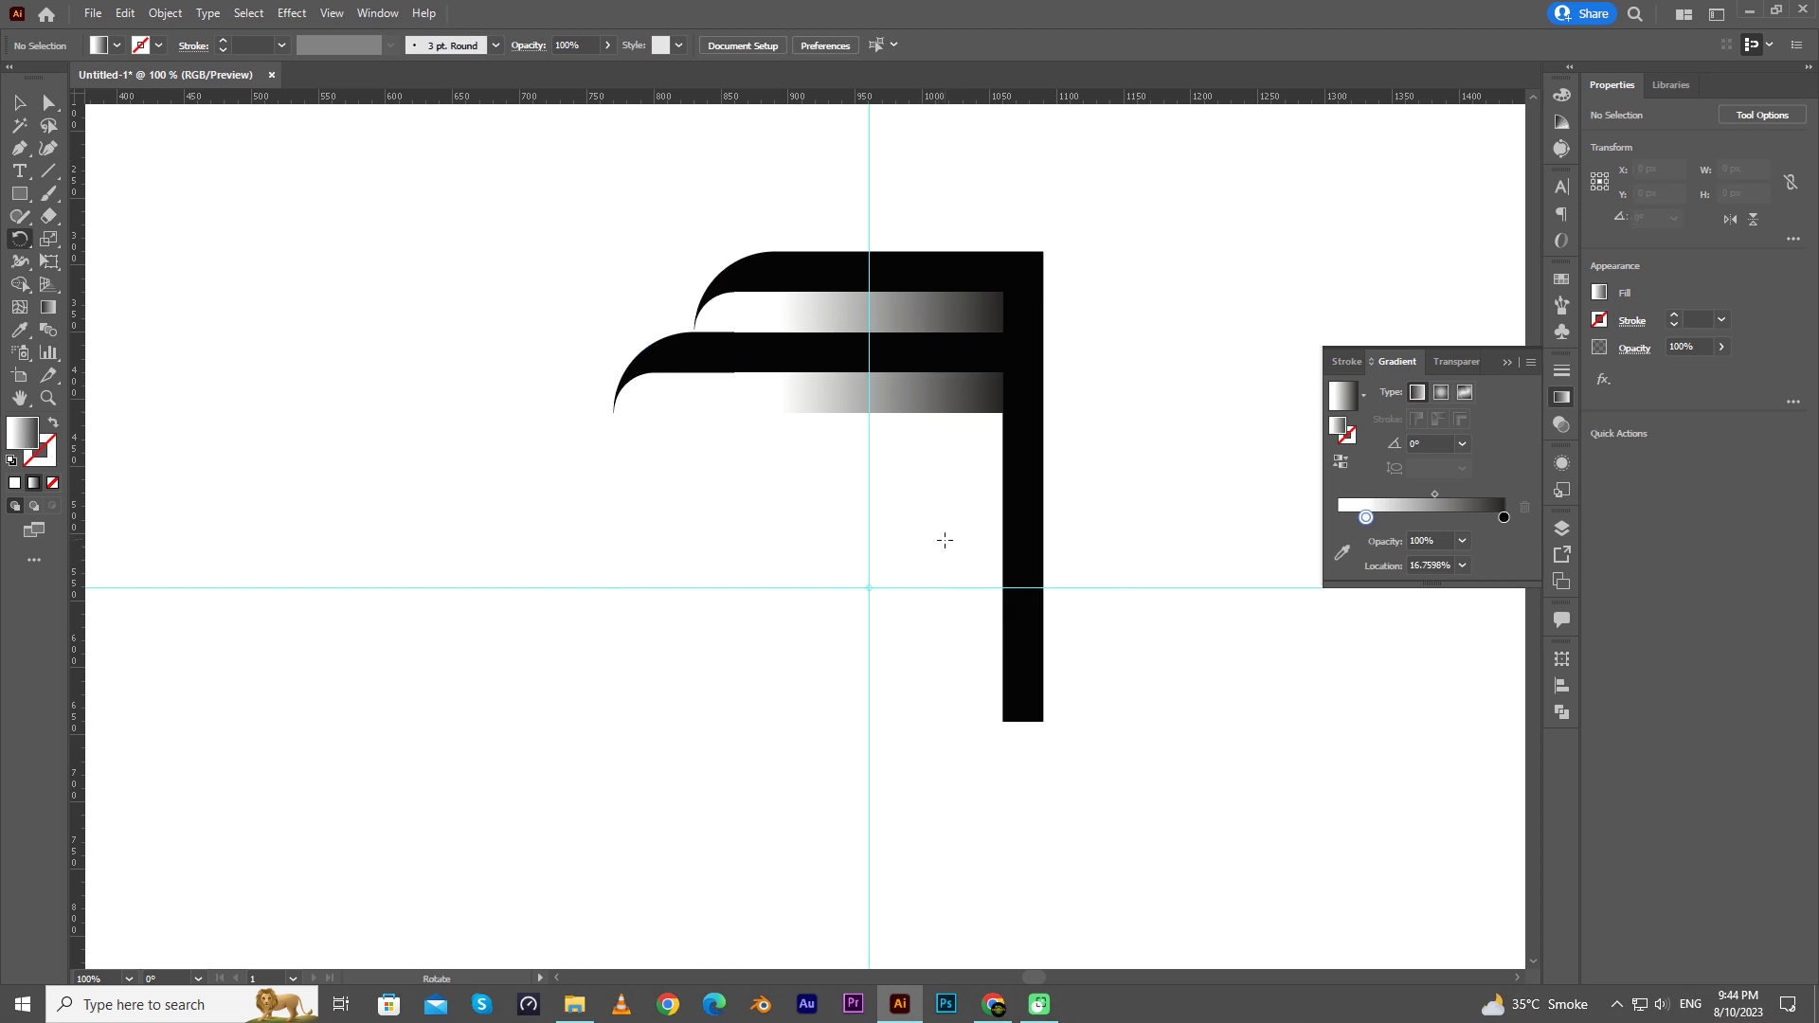
alt+scroll(921, 564, down, 1)
scroll(923, 554, down, 2)
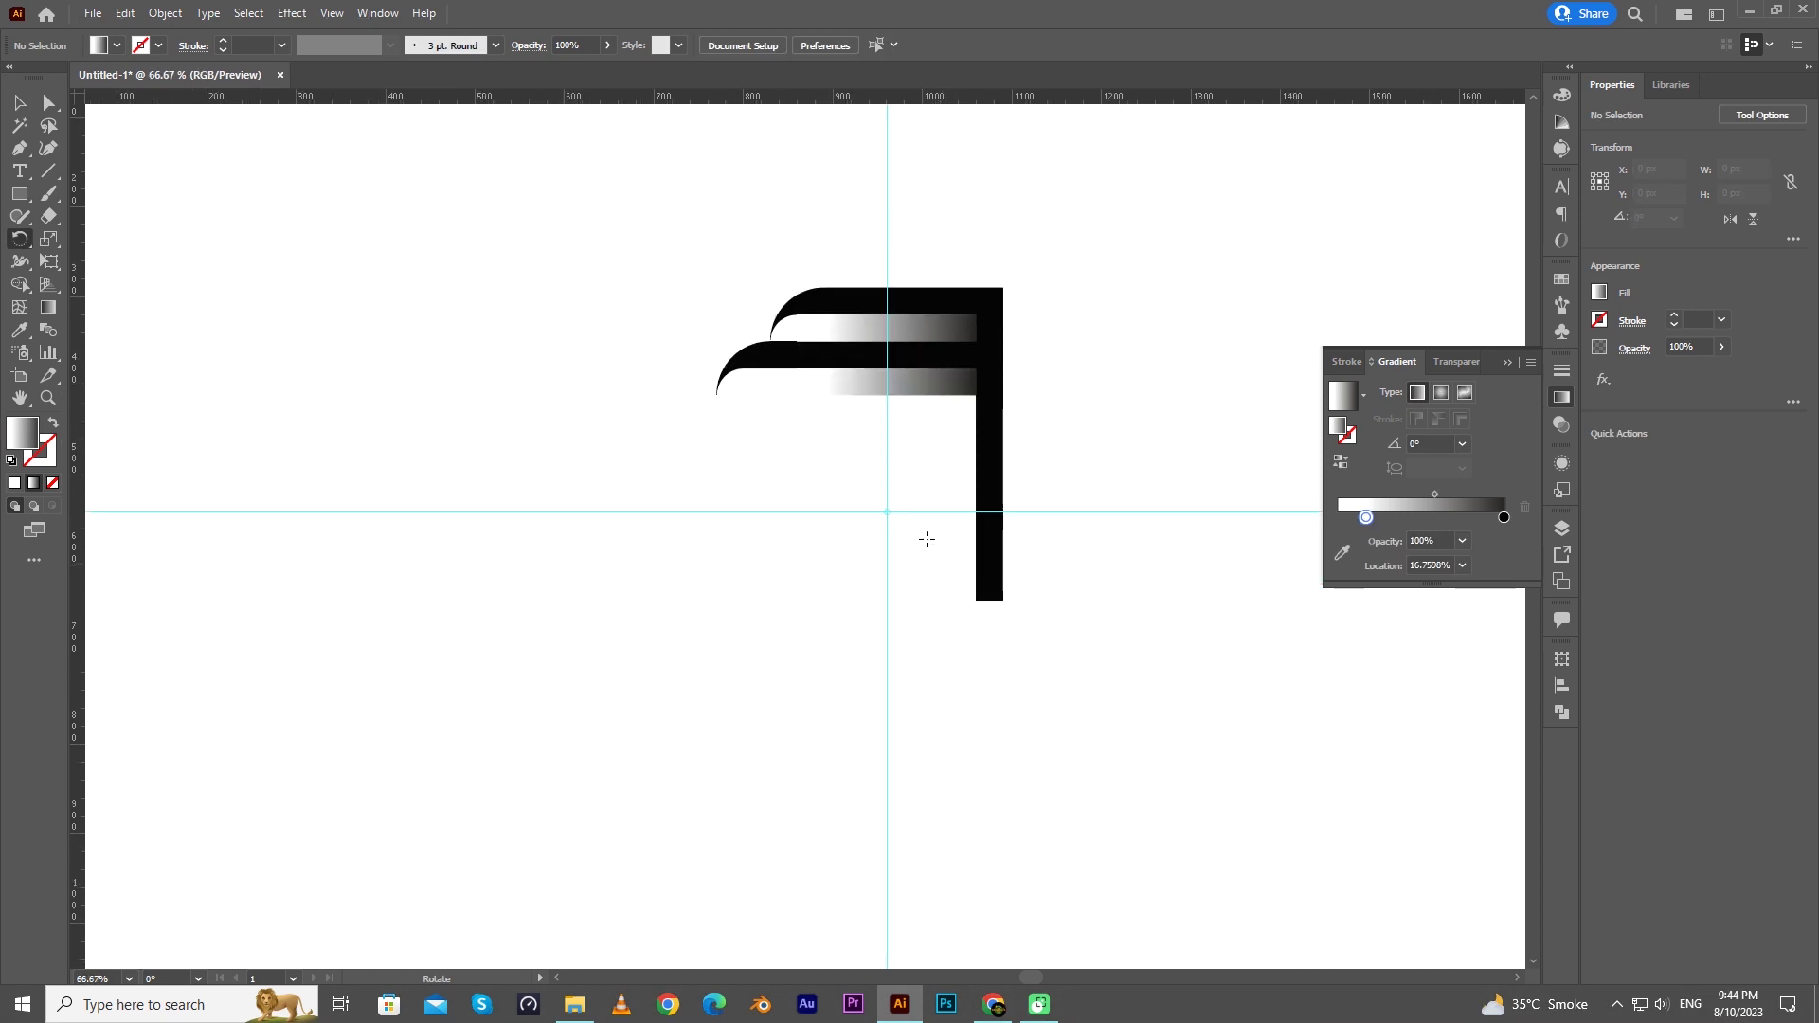
key(shift+n)
click(1510, 364)
key(r)
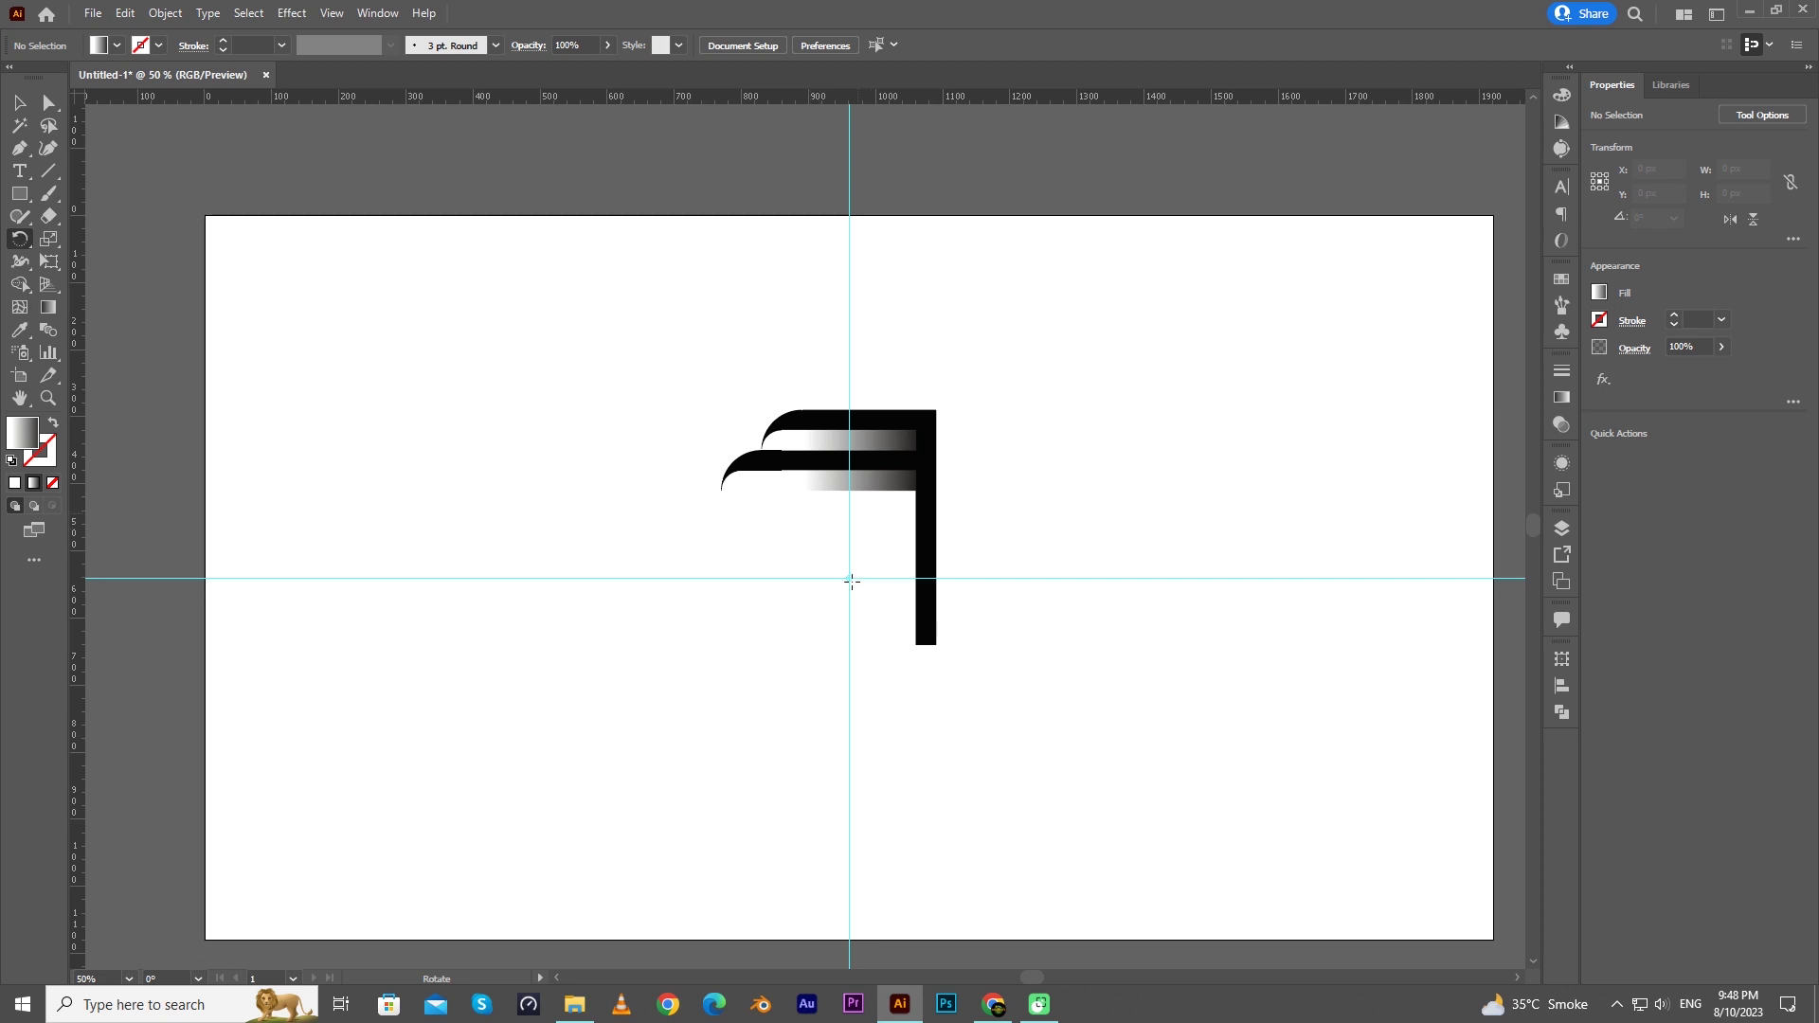
alt+scroll(846, 584, up, 2)
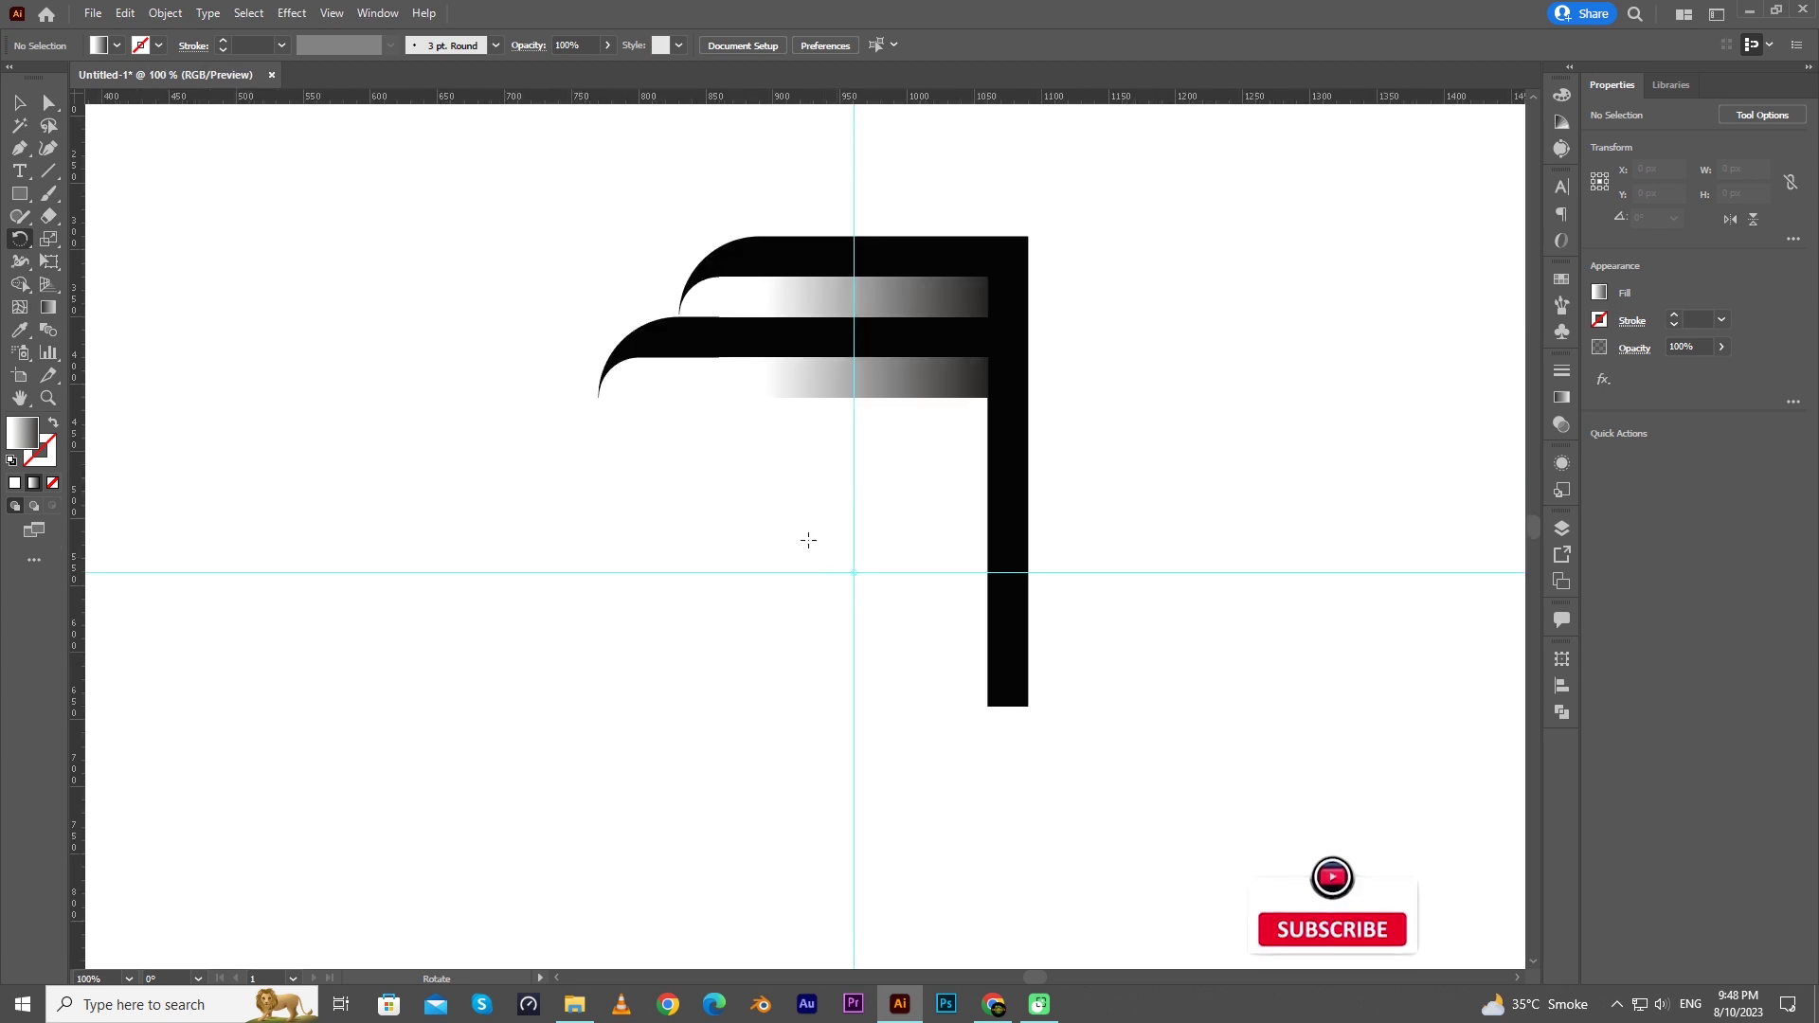
Step: Try rotating the grouped artwork freehand counterclockwise and undo the rotation
key(v)
click(919, 315)
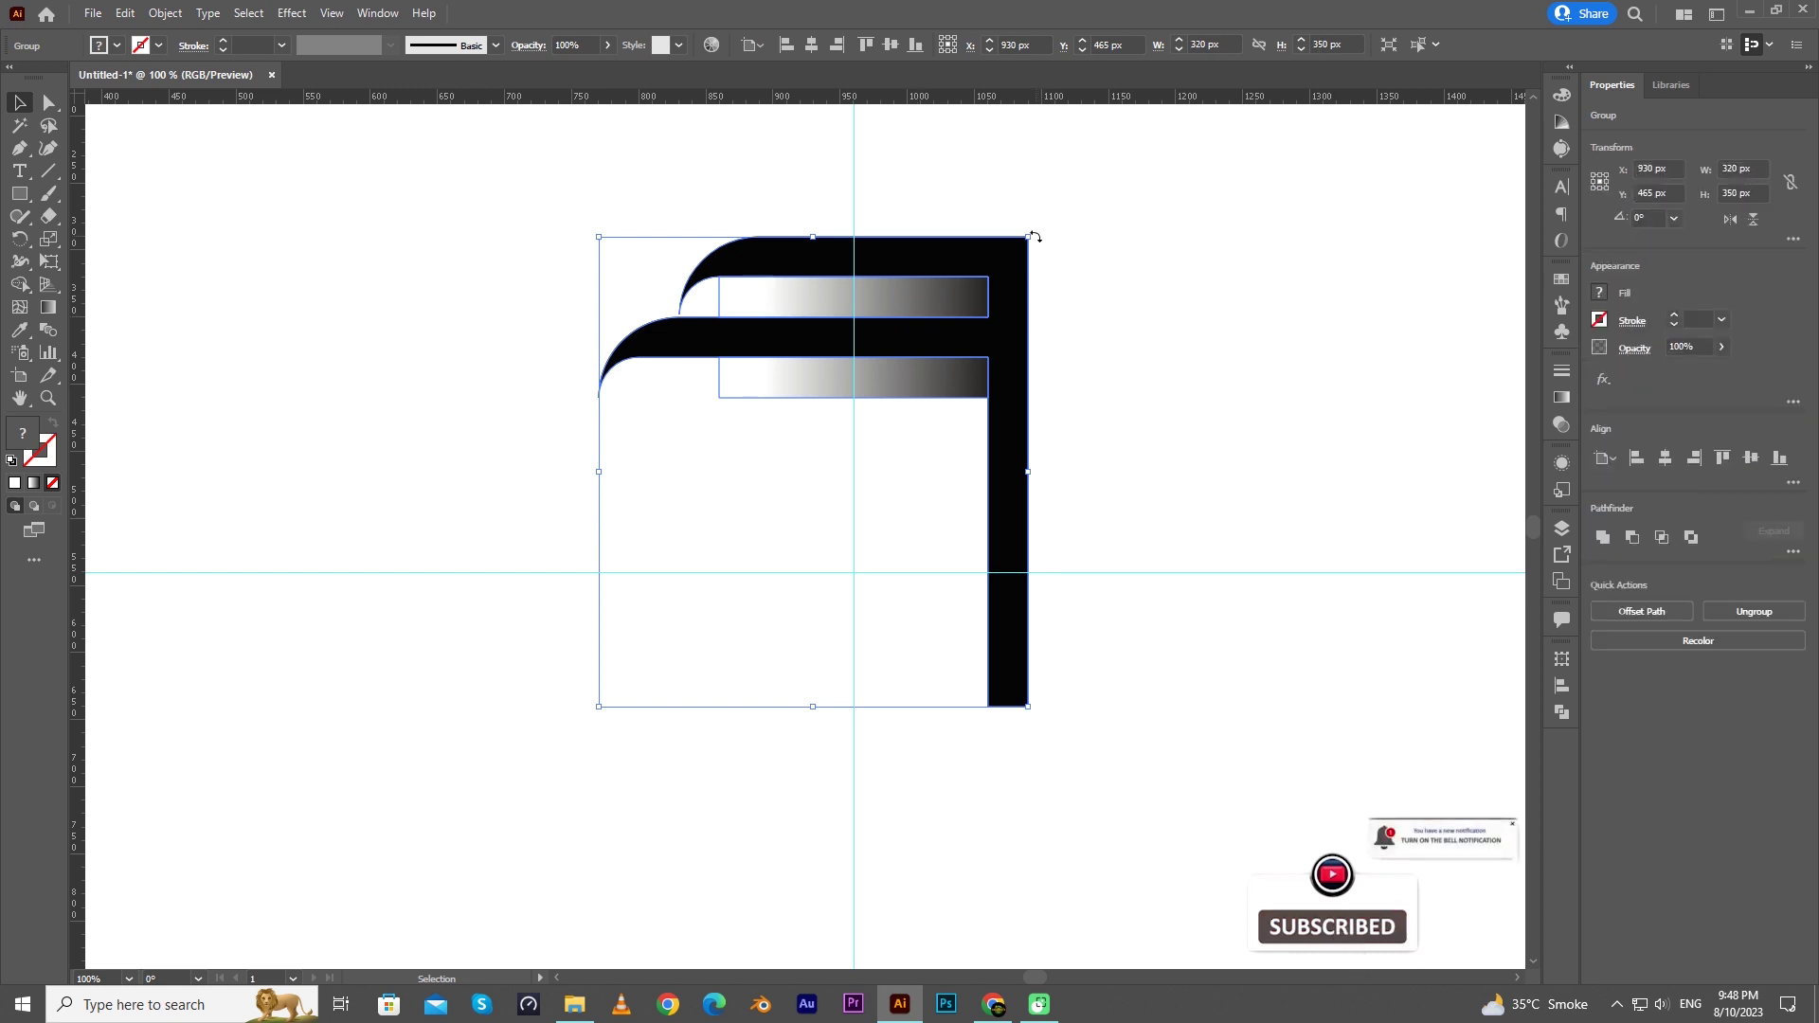
drag(1035, 232, 656, 180)
key(ctrl+z)
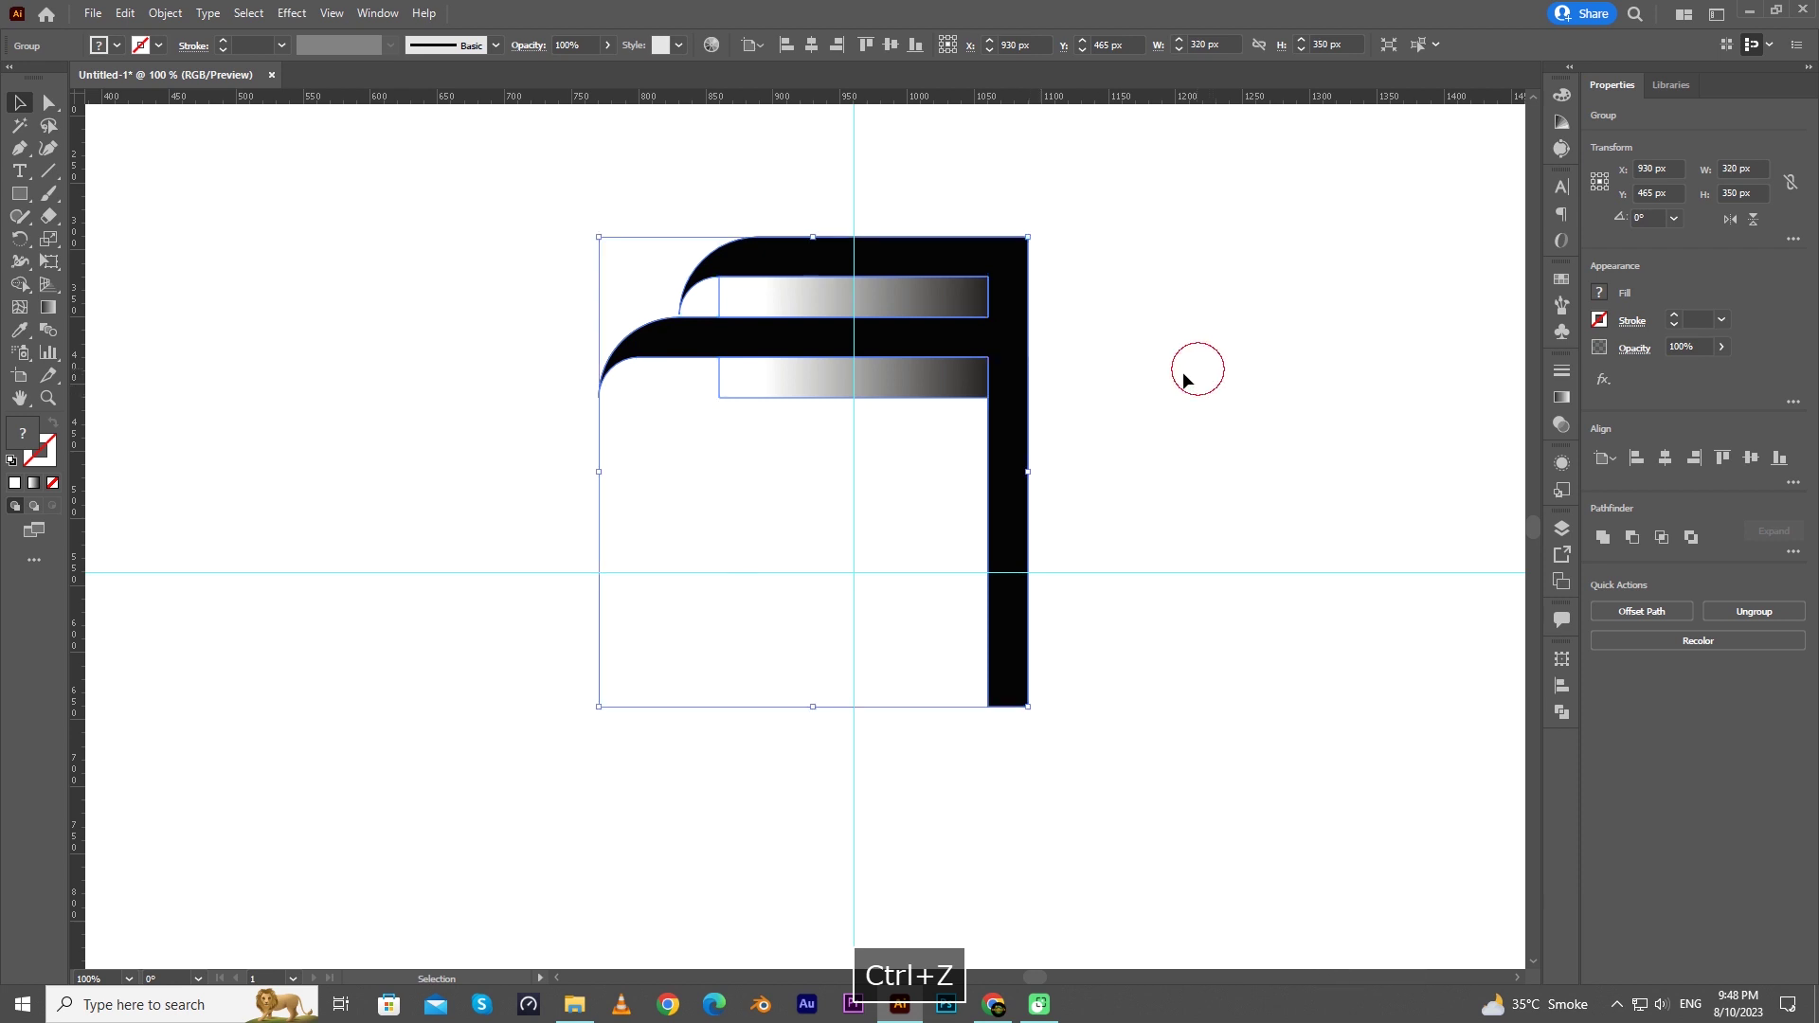
click(1182, 372)
scroll(1030, 426, down, 1)
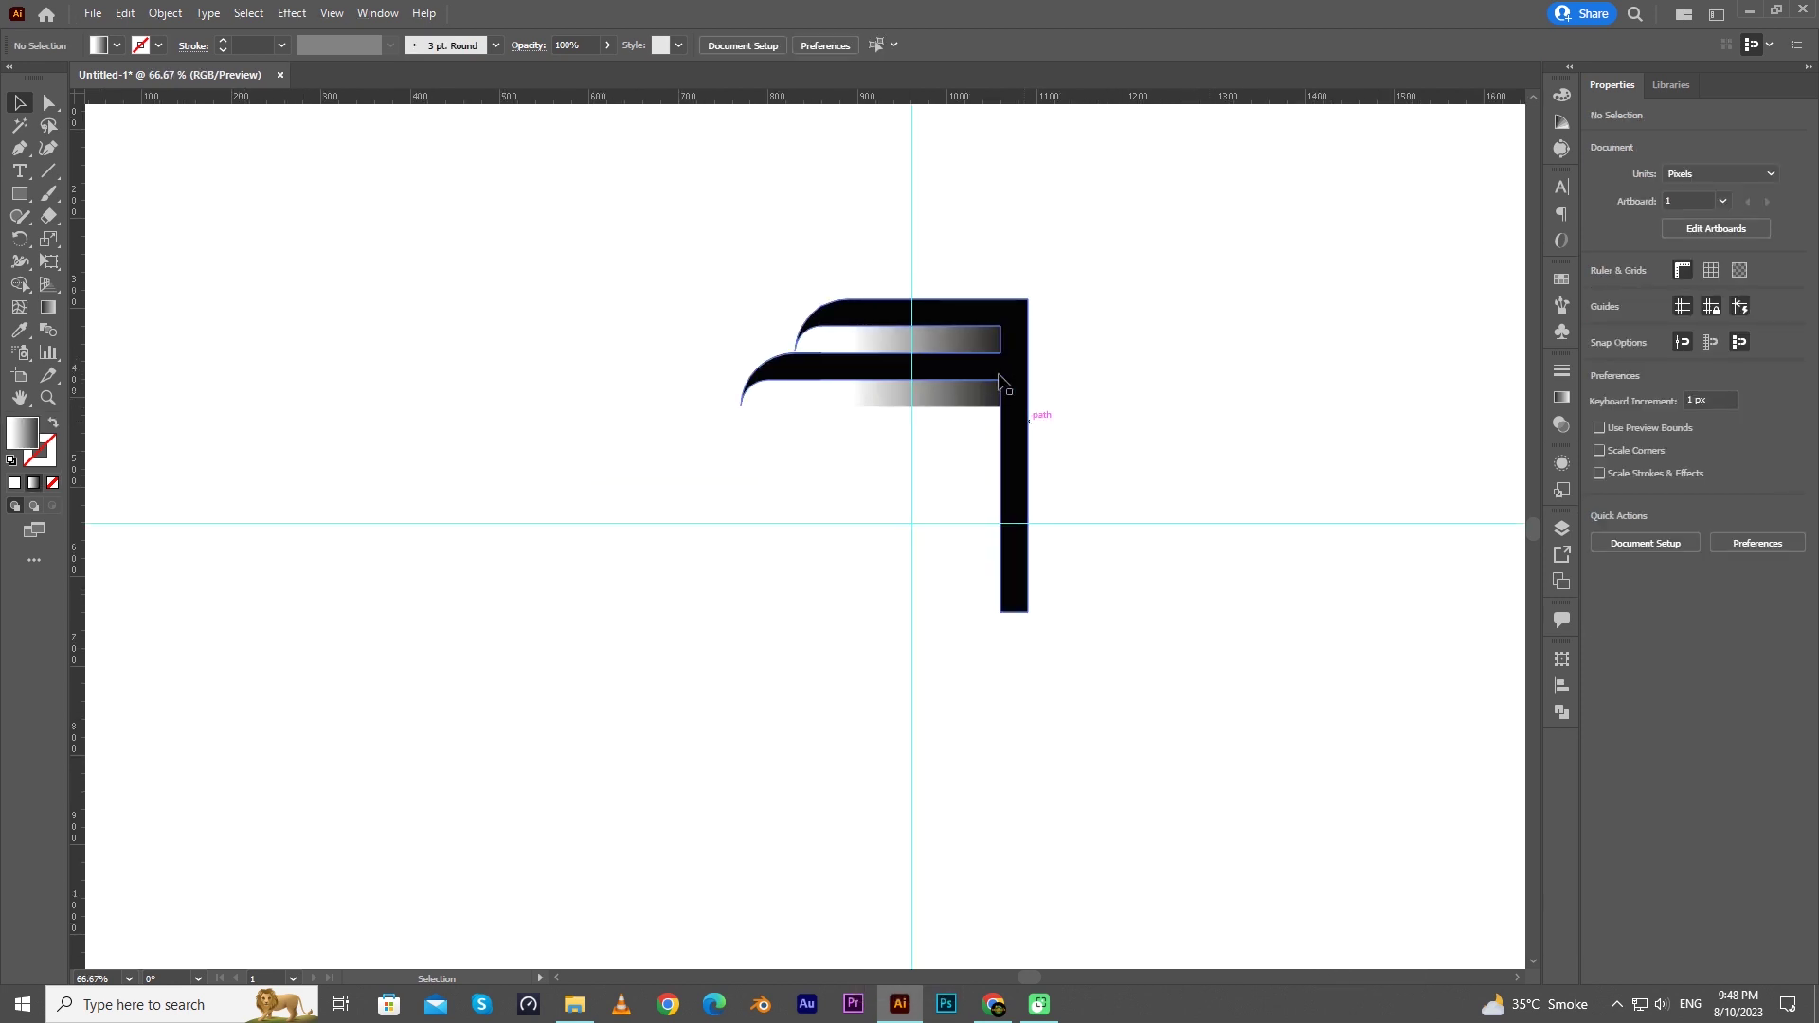
scroll(967, 324, up, 1)
Step: Create a copy of the group rotated 90° and fit it beneath the curved bands, against the vertical bar's inner edge
click(969, 322)
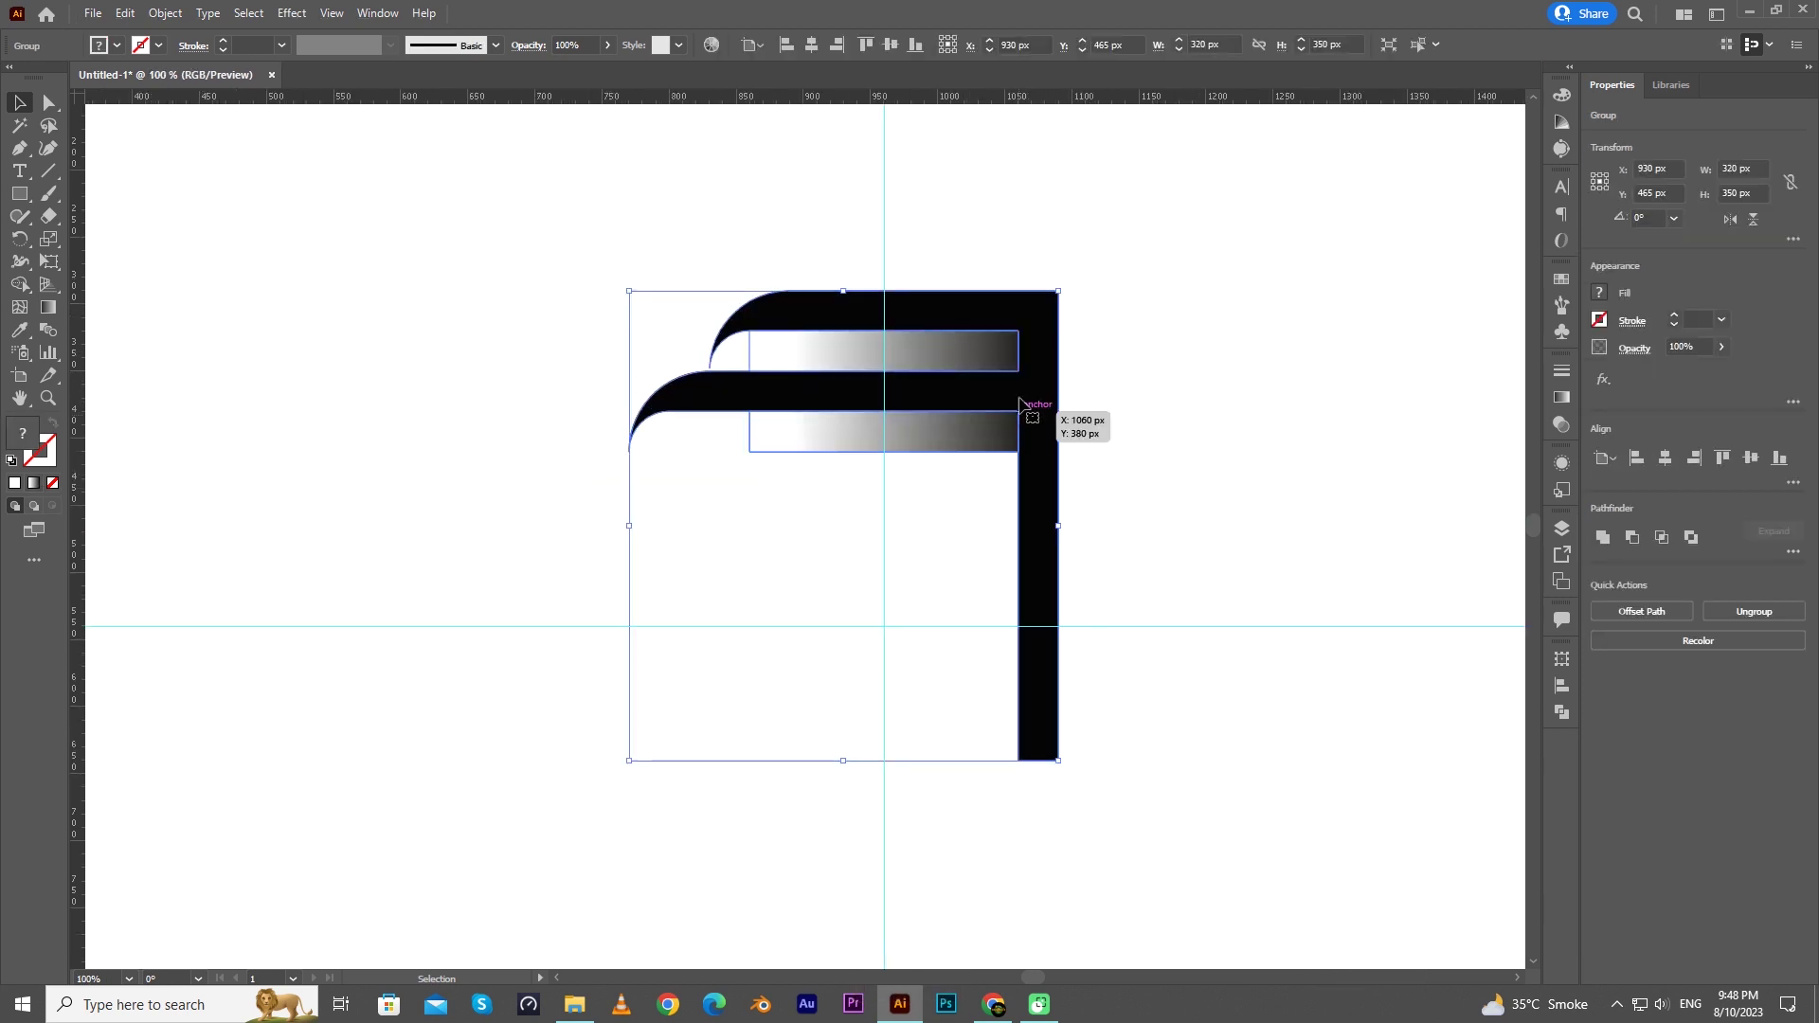
right_click(1033, 334)
mouse_move(1123, 537)
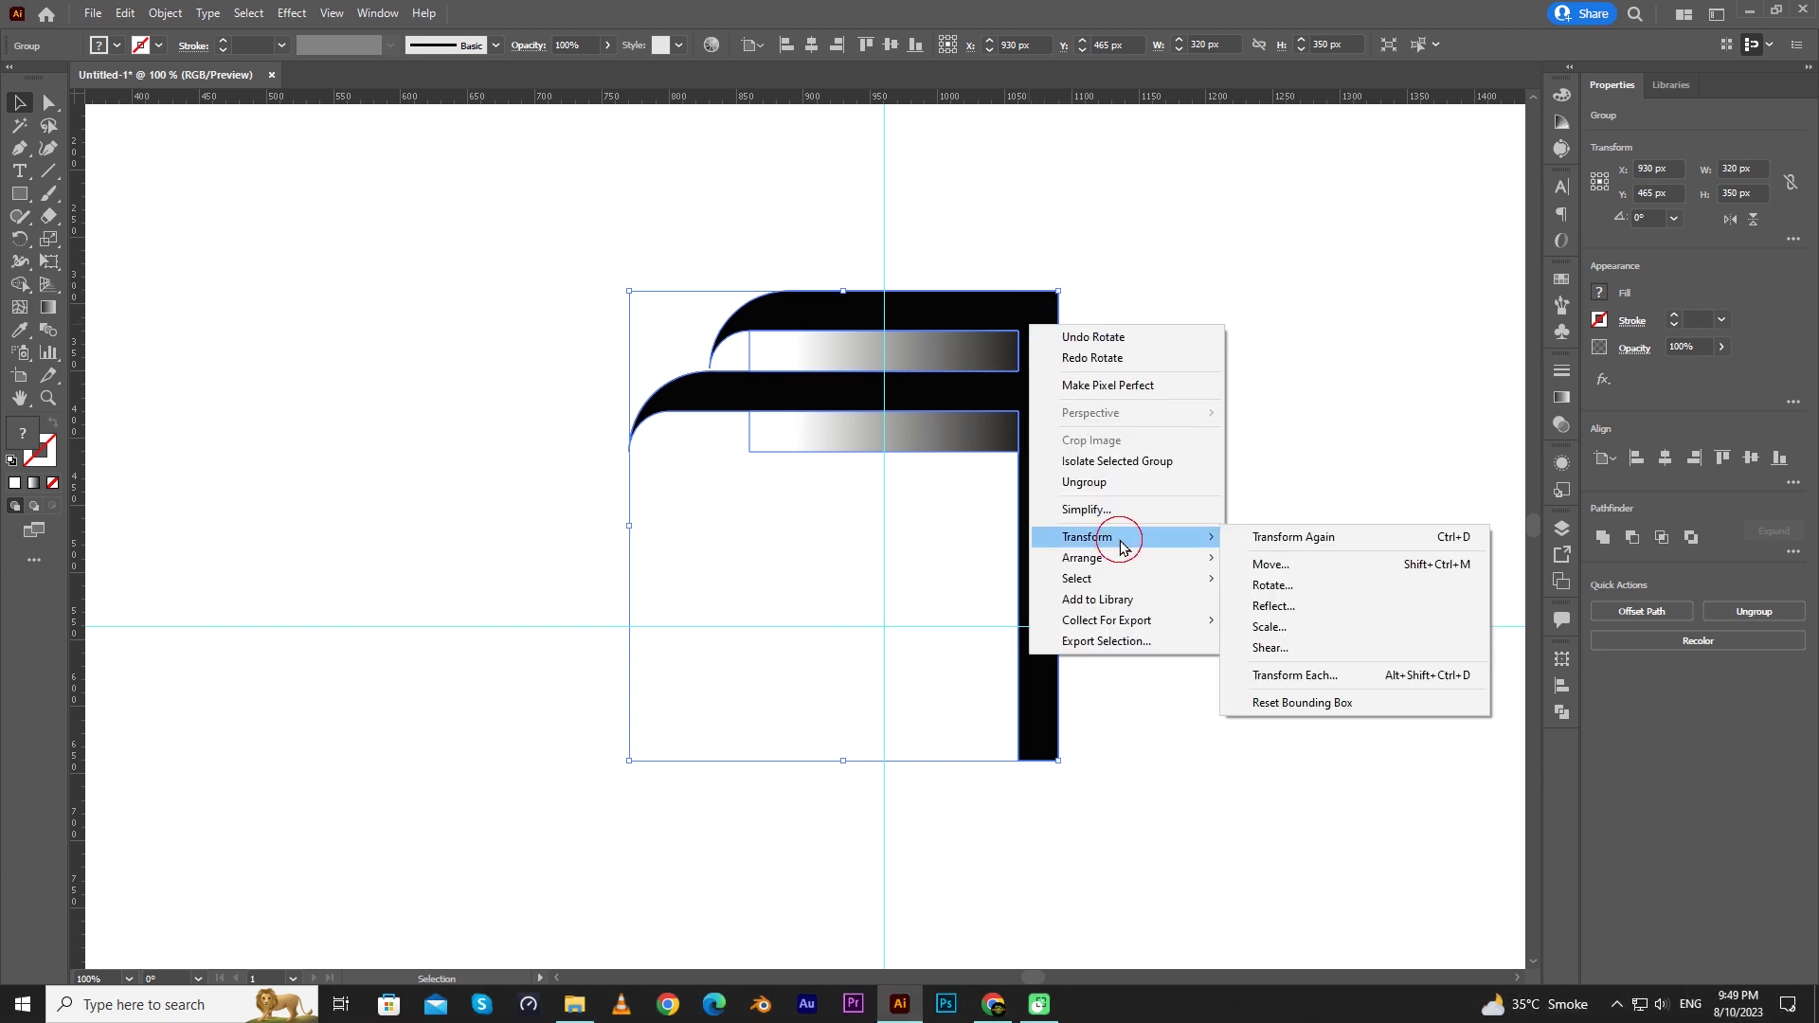
click(1270, 586)
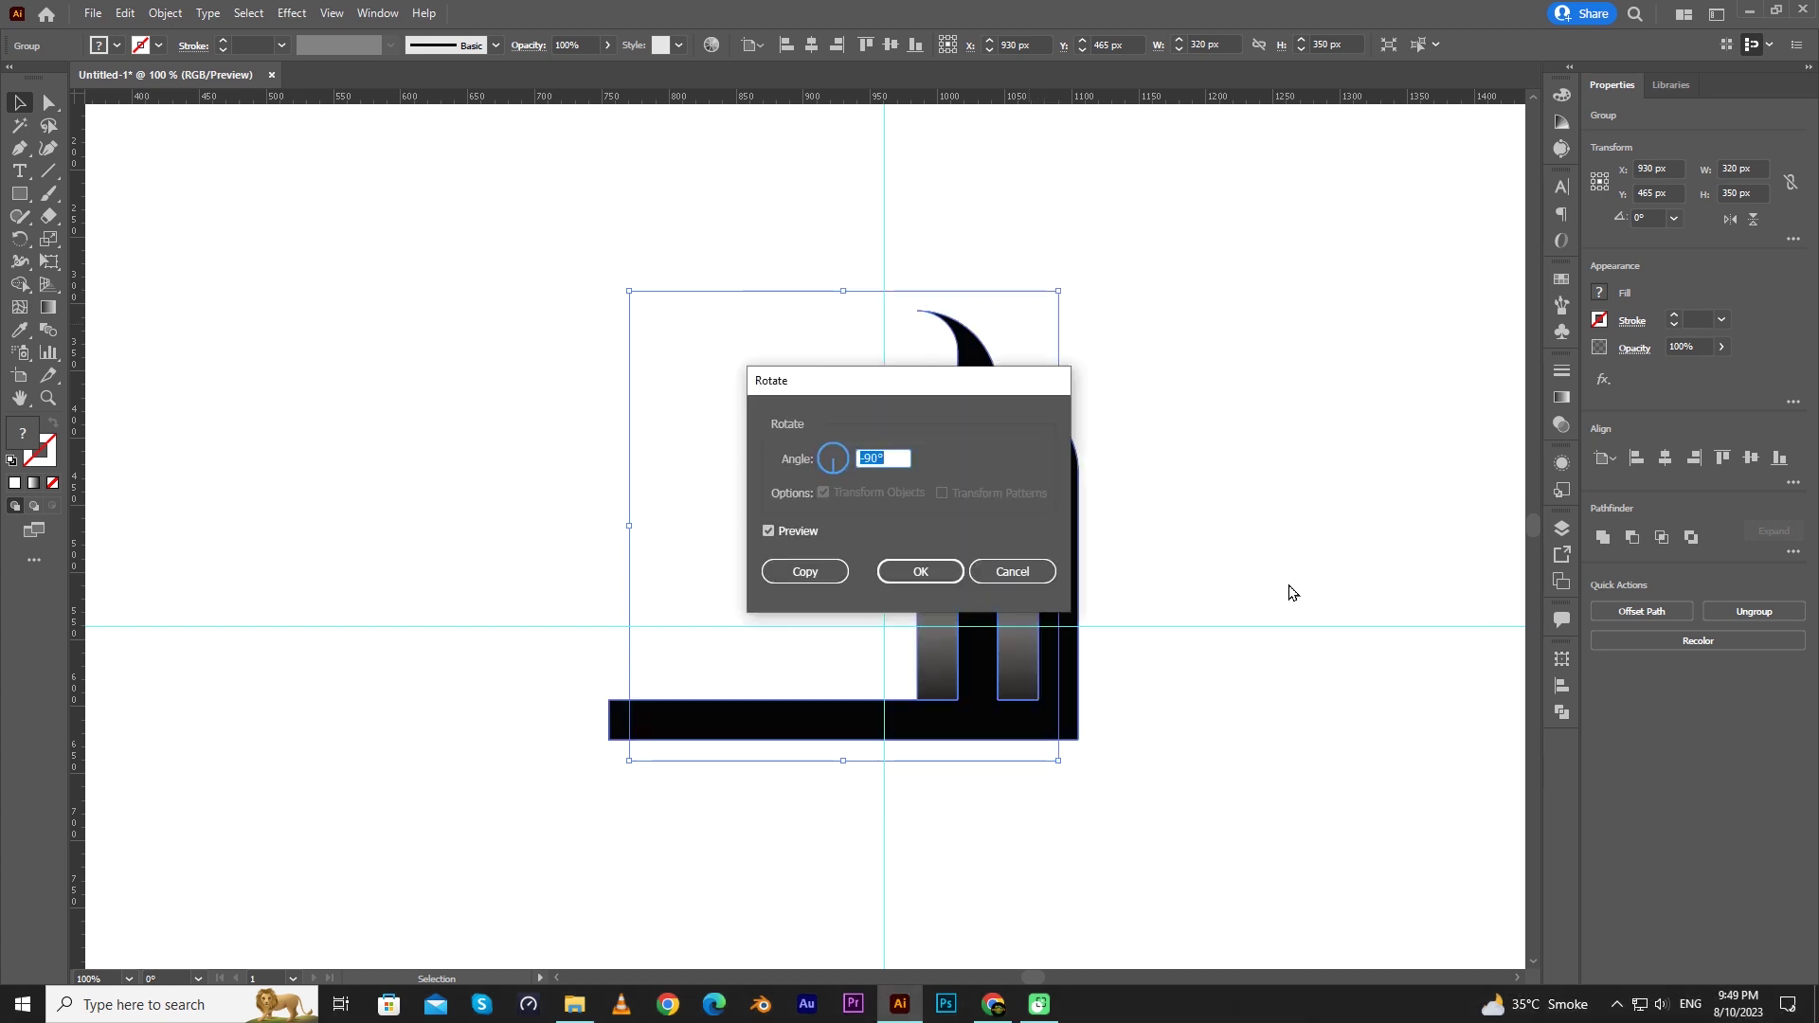
text(90)
click(817, 574)
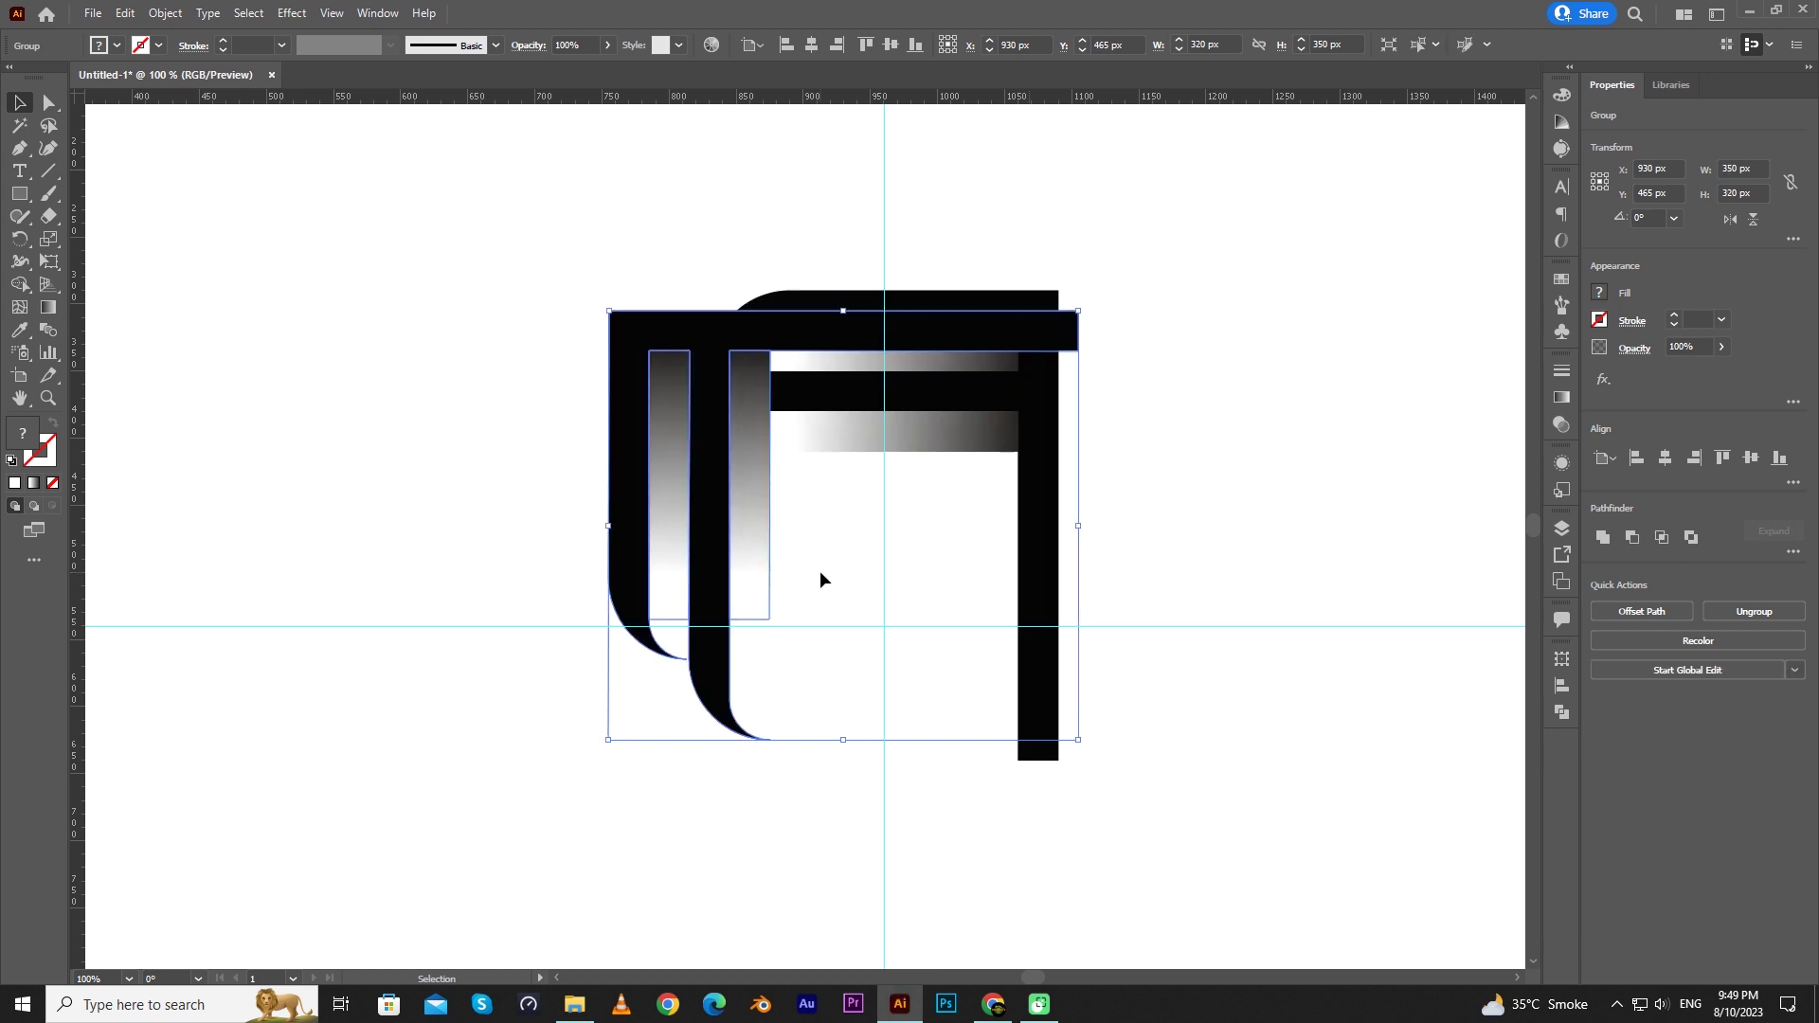
drag(767, 353, 856, 469)
click(1166, 428)
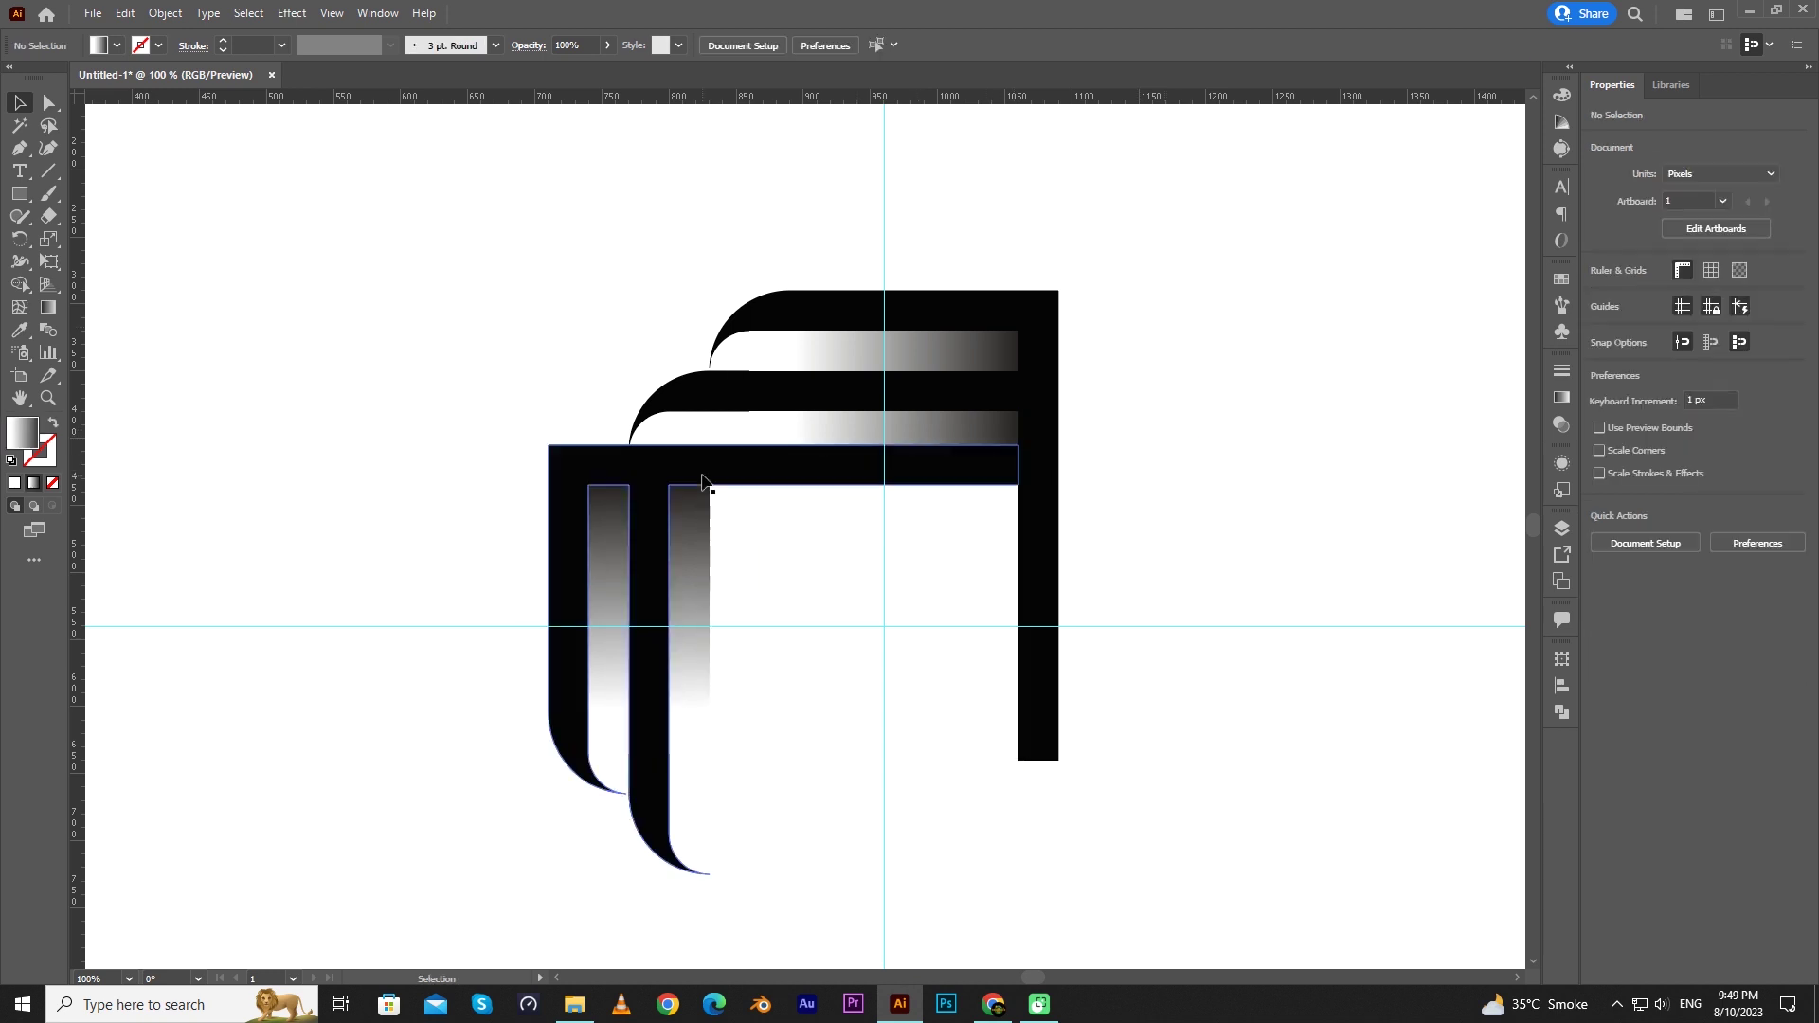
Step: Select both groups and create a copy of the pair rotated 90°
drag(593, 272, 869, 520)
scroll(869, 520, down, 2)
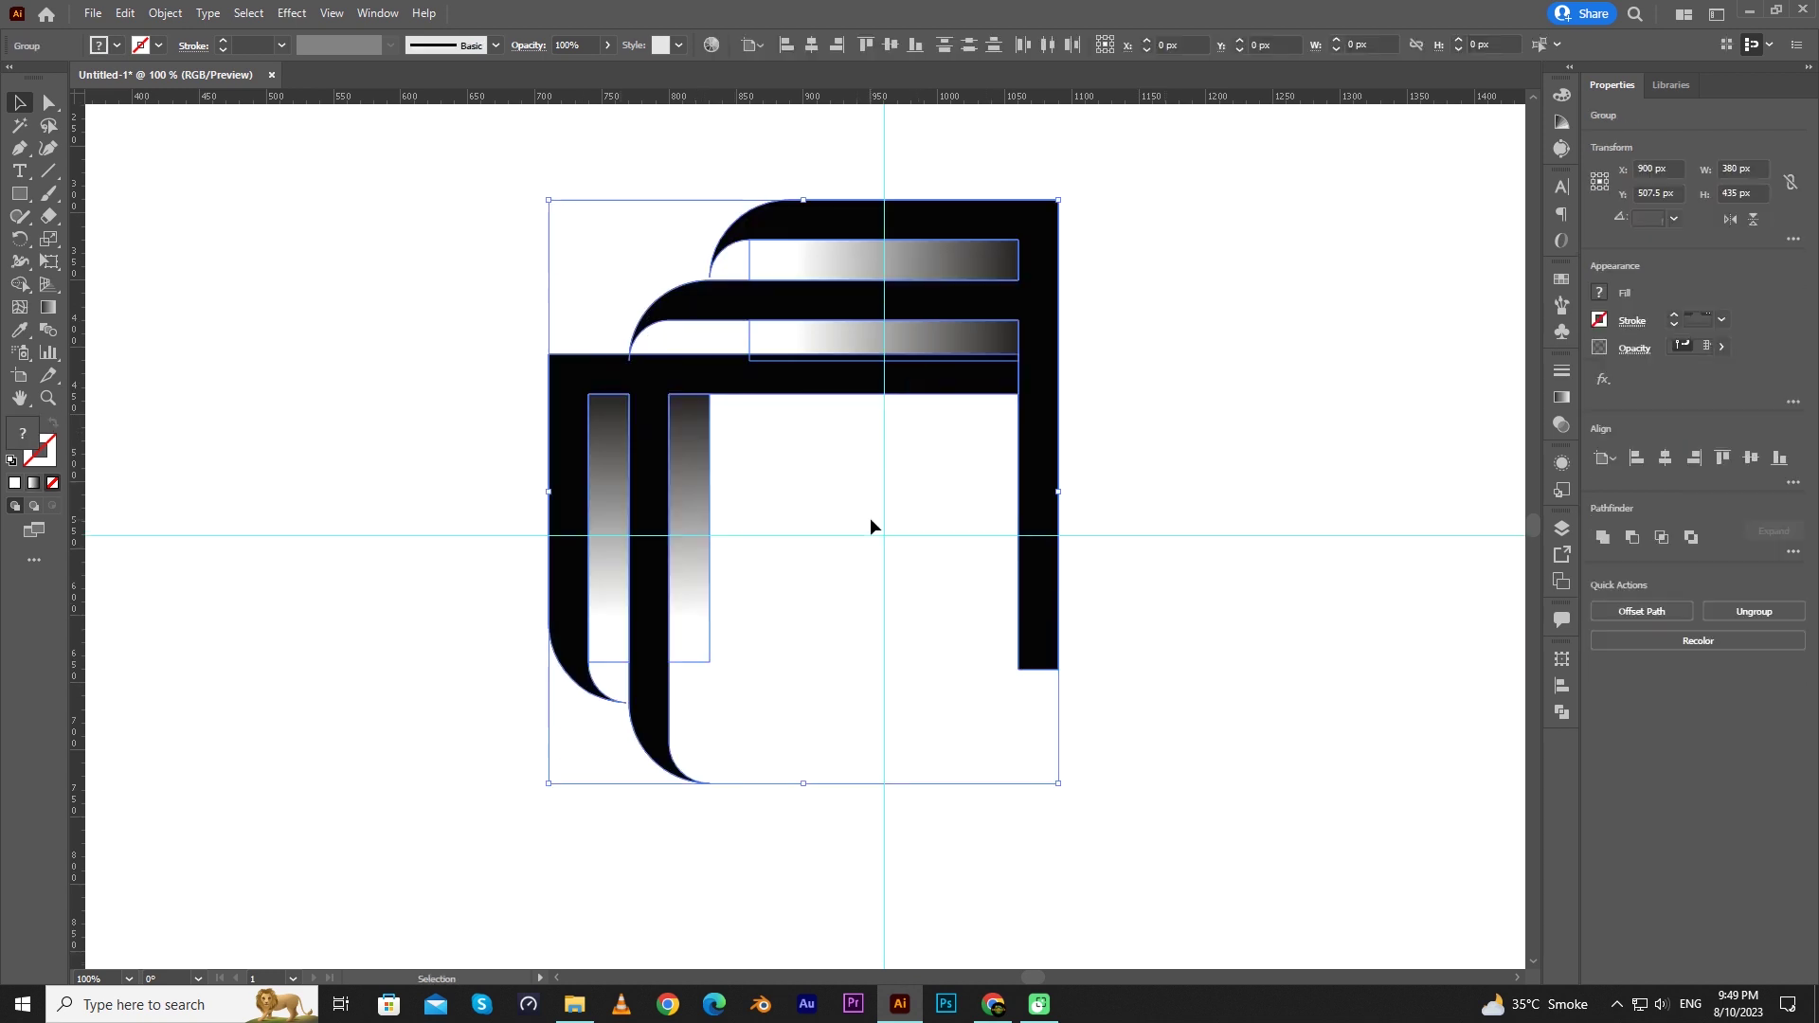
right_click(813, 349)
mouse_move(947, 540)
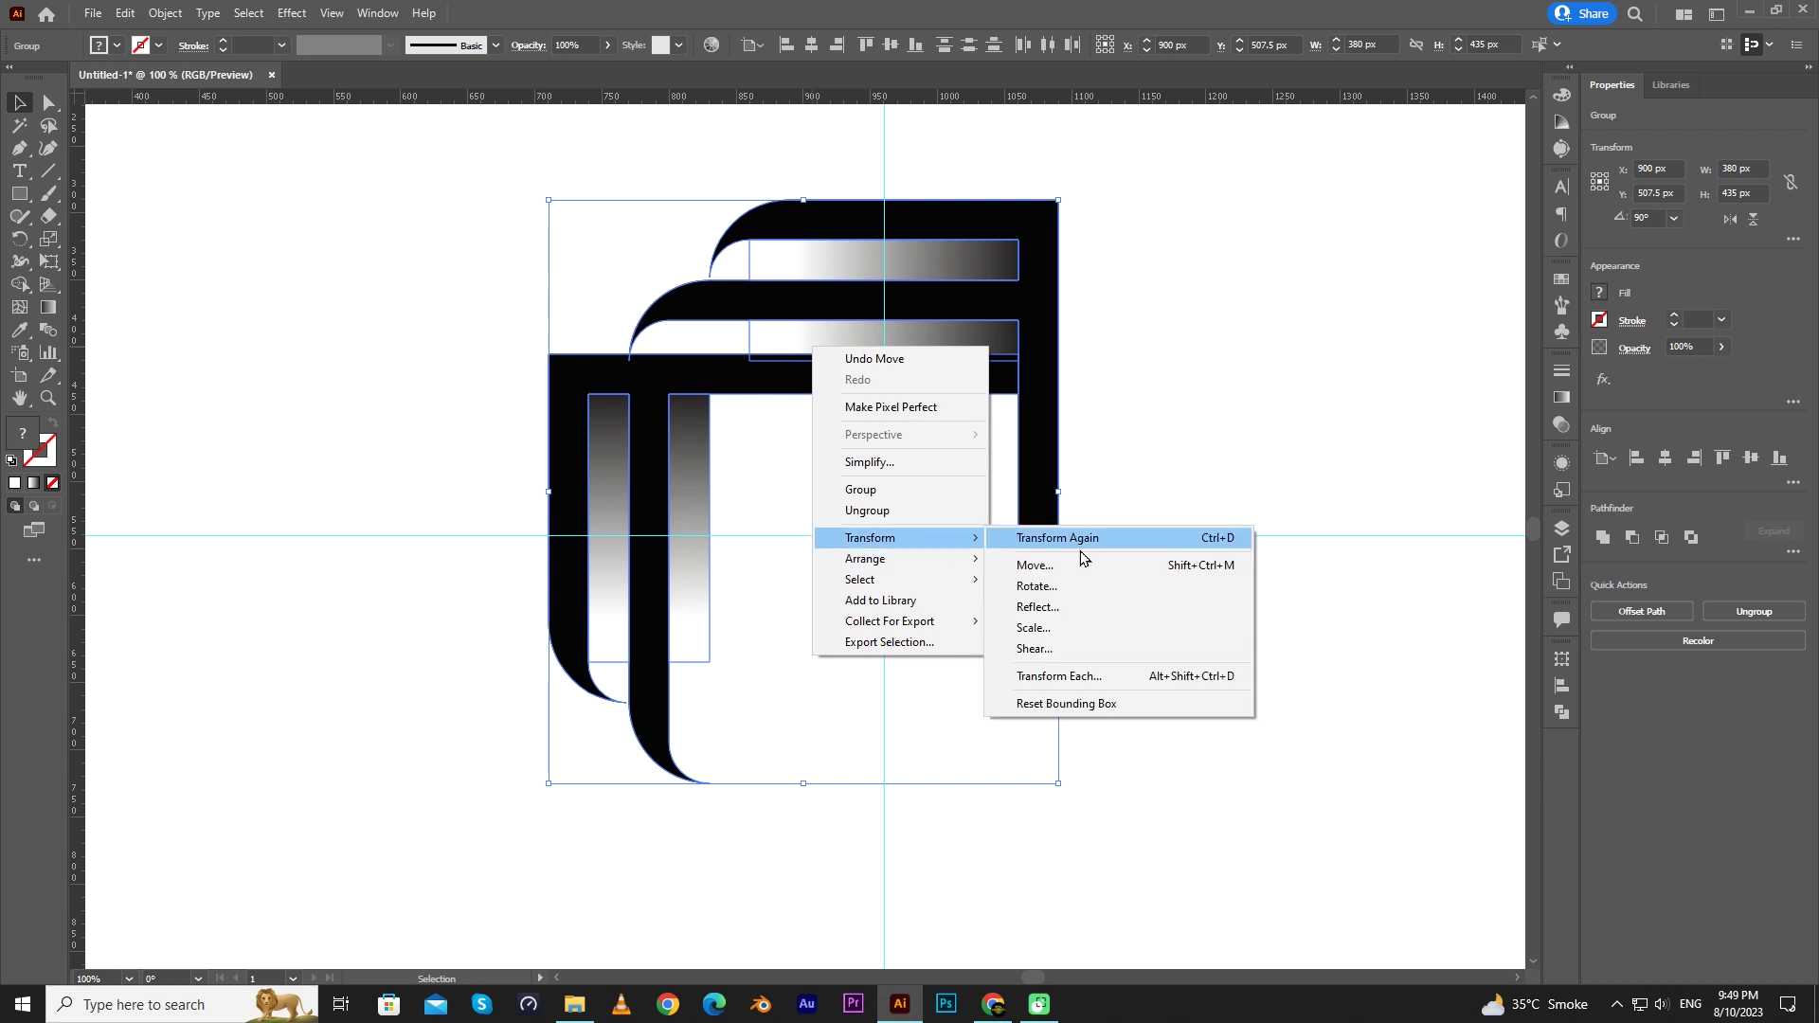
click(1075, 588)
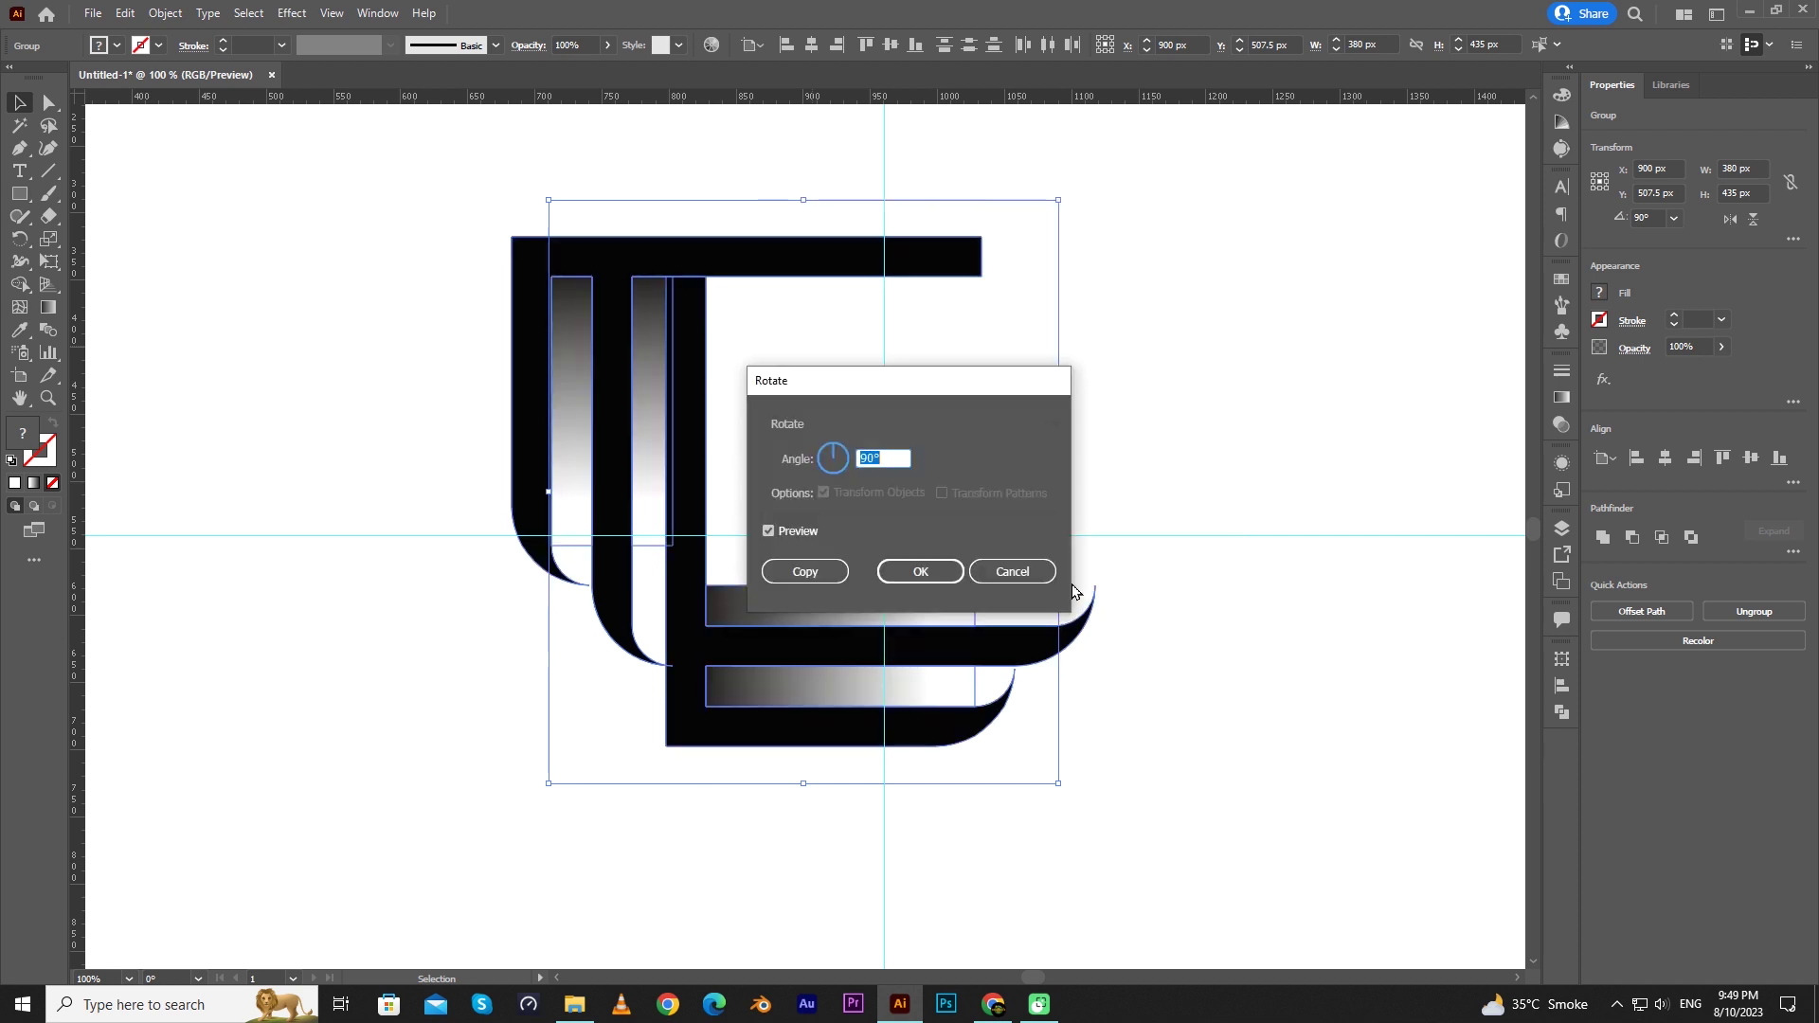
click(837, 572)
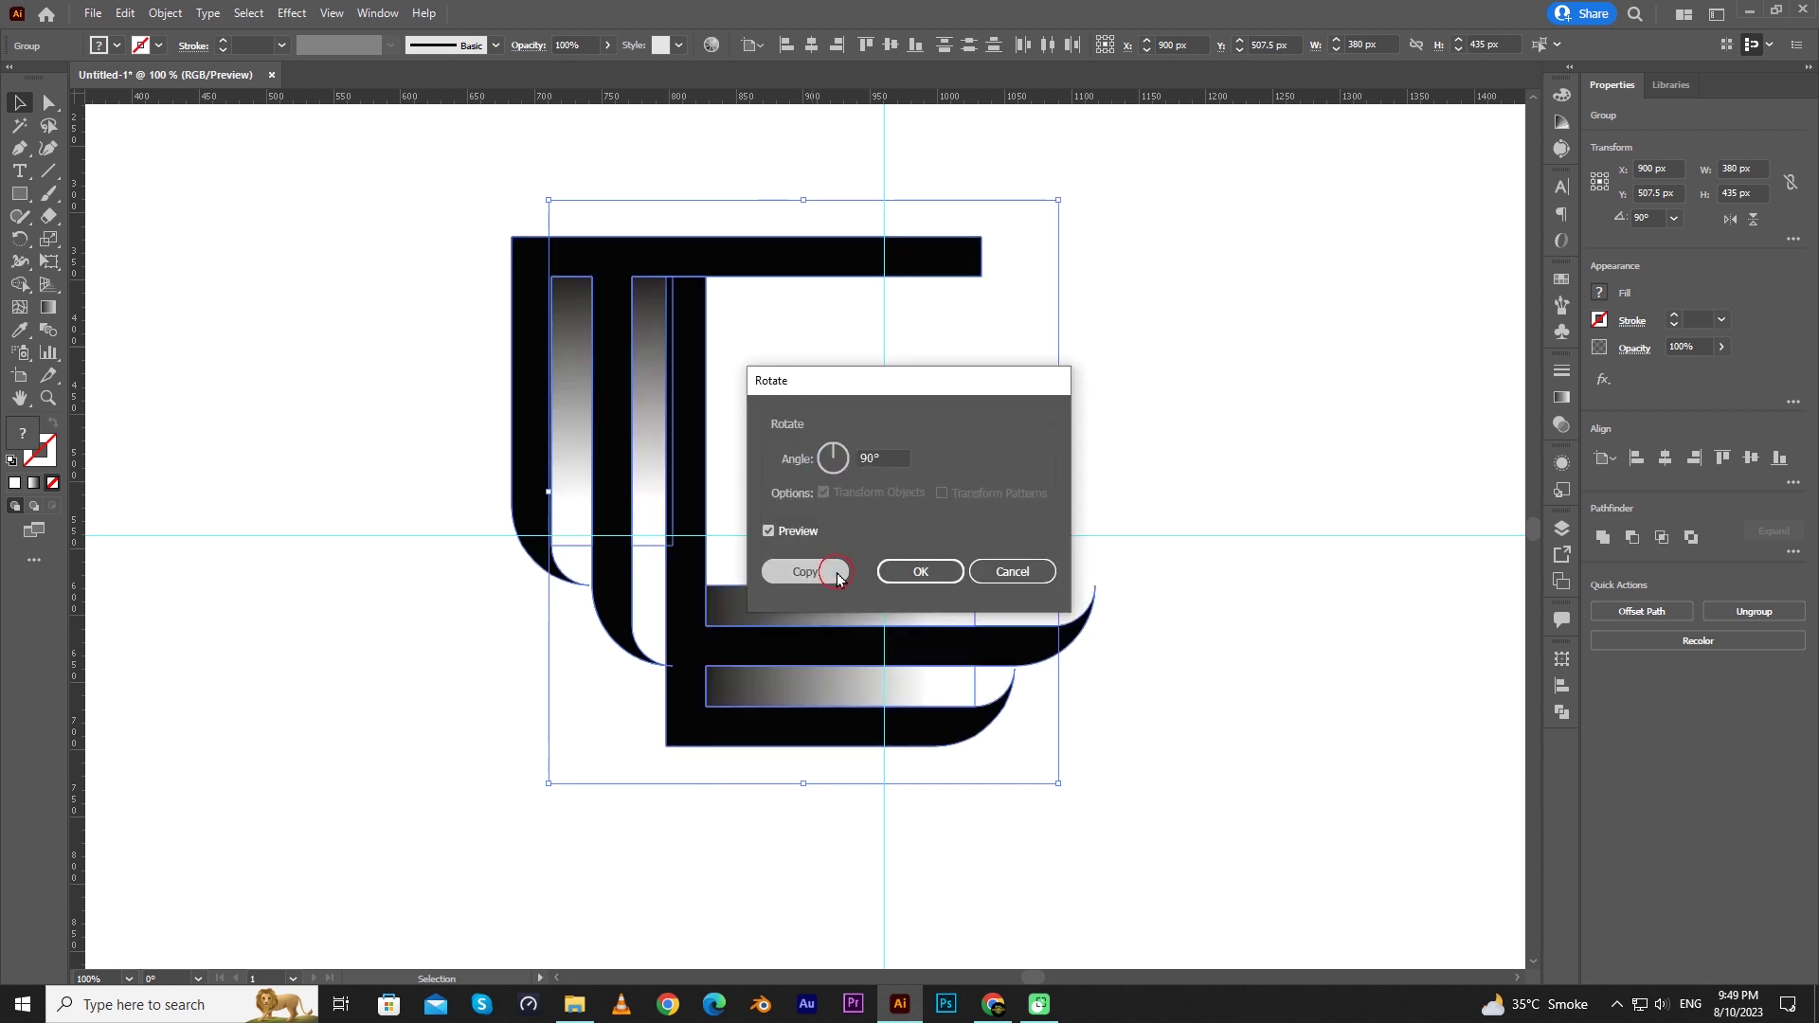
Step: Rotate the copied pair another 90° and move it to interlock with the original pair around a central square
drag(627, 417, 823, 590)
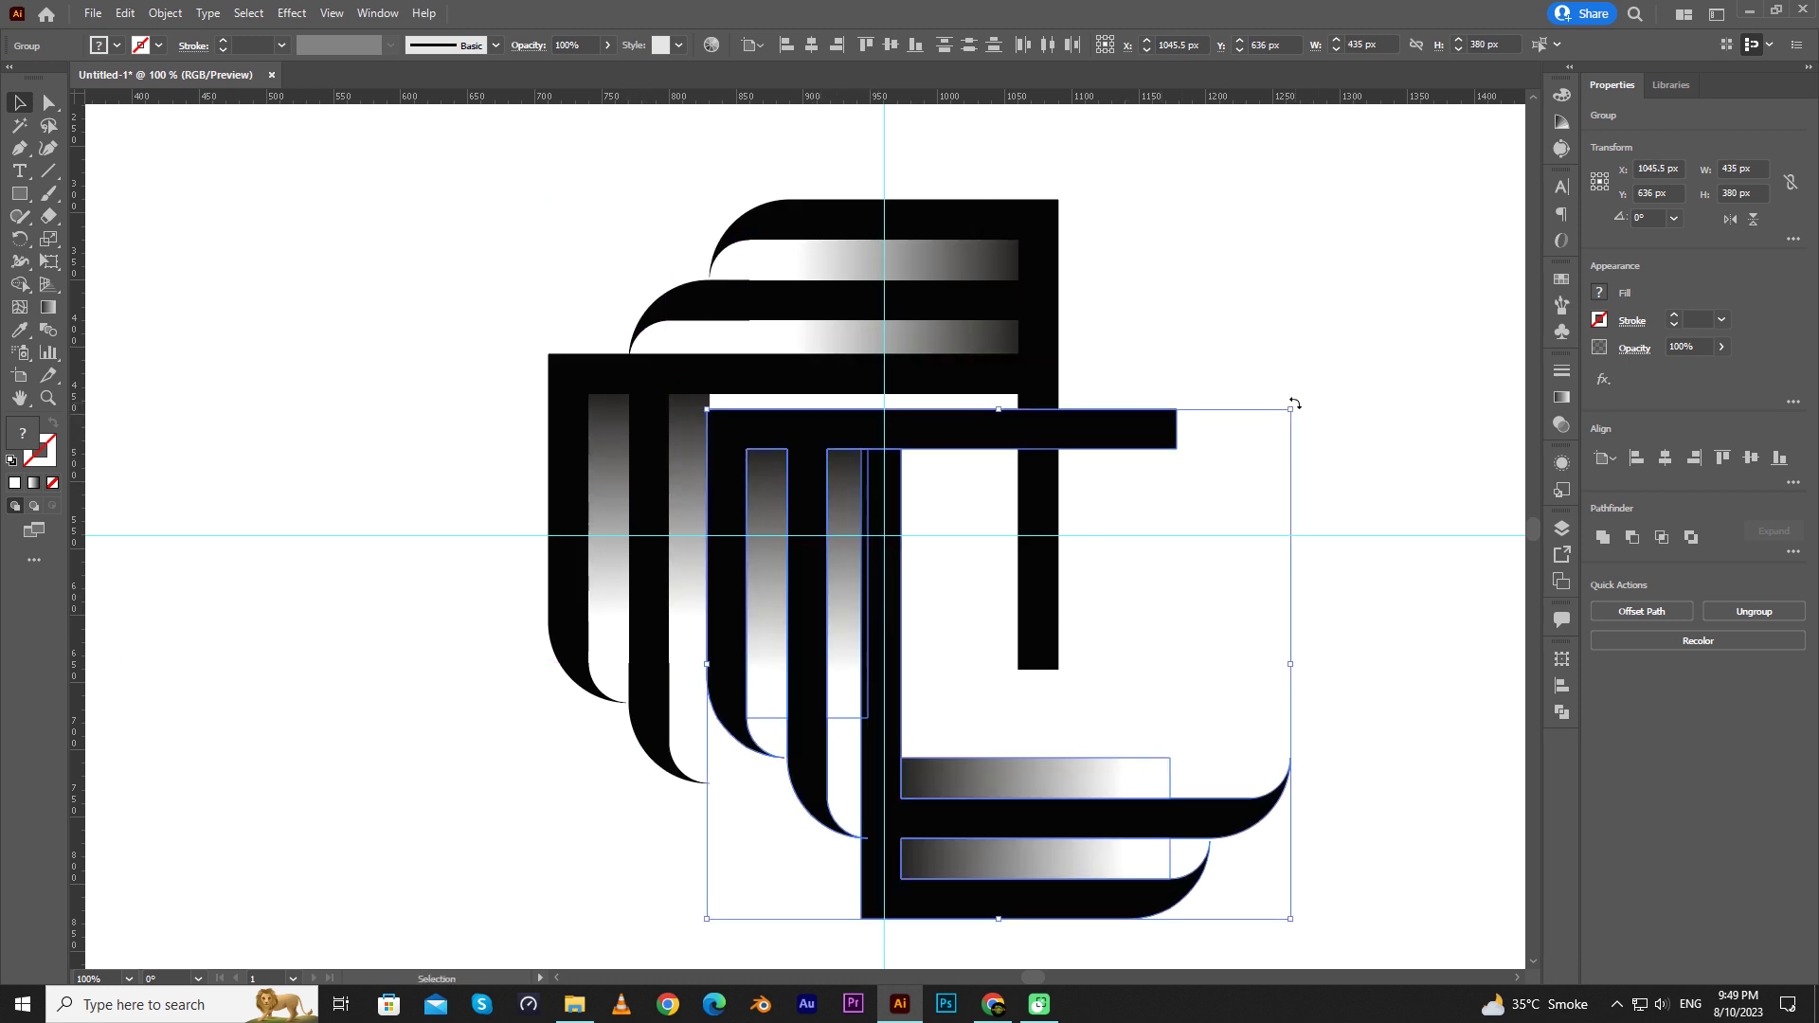
drag(1295, 404, 802, 417)
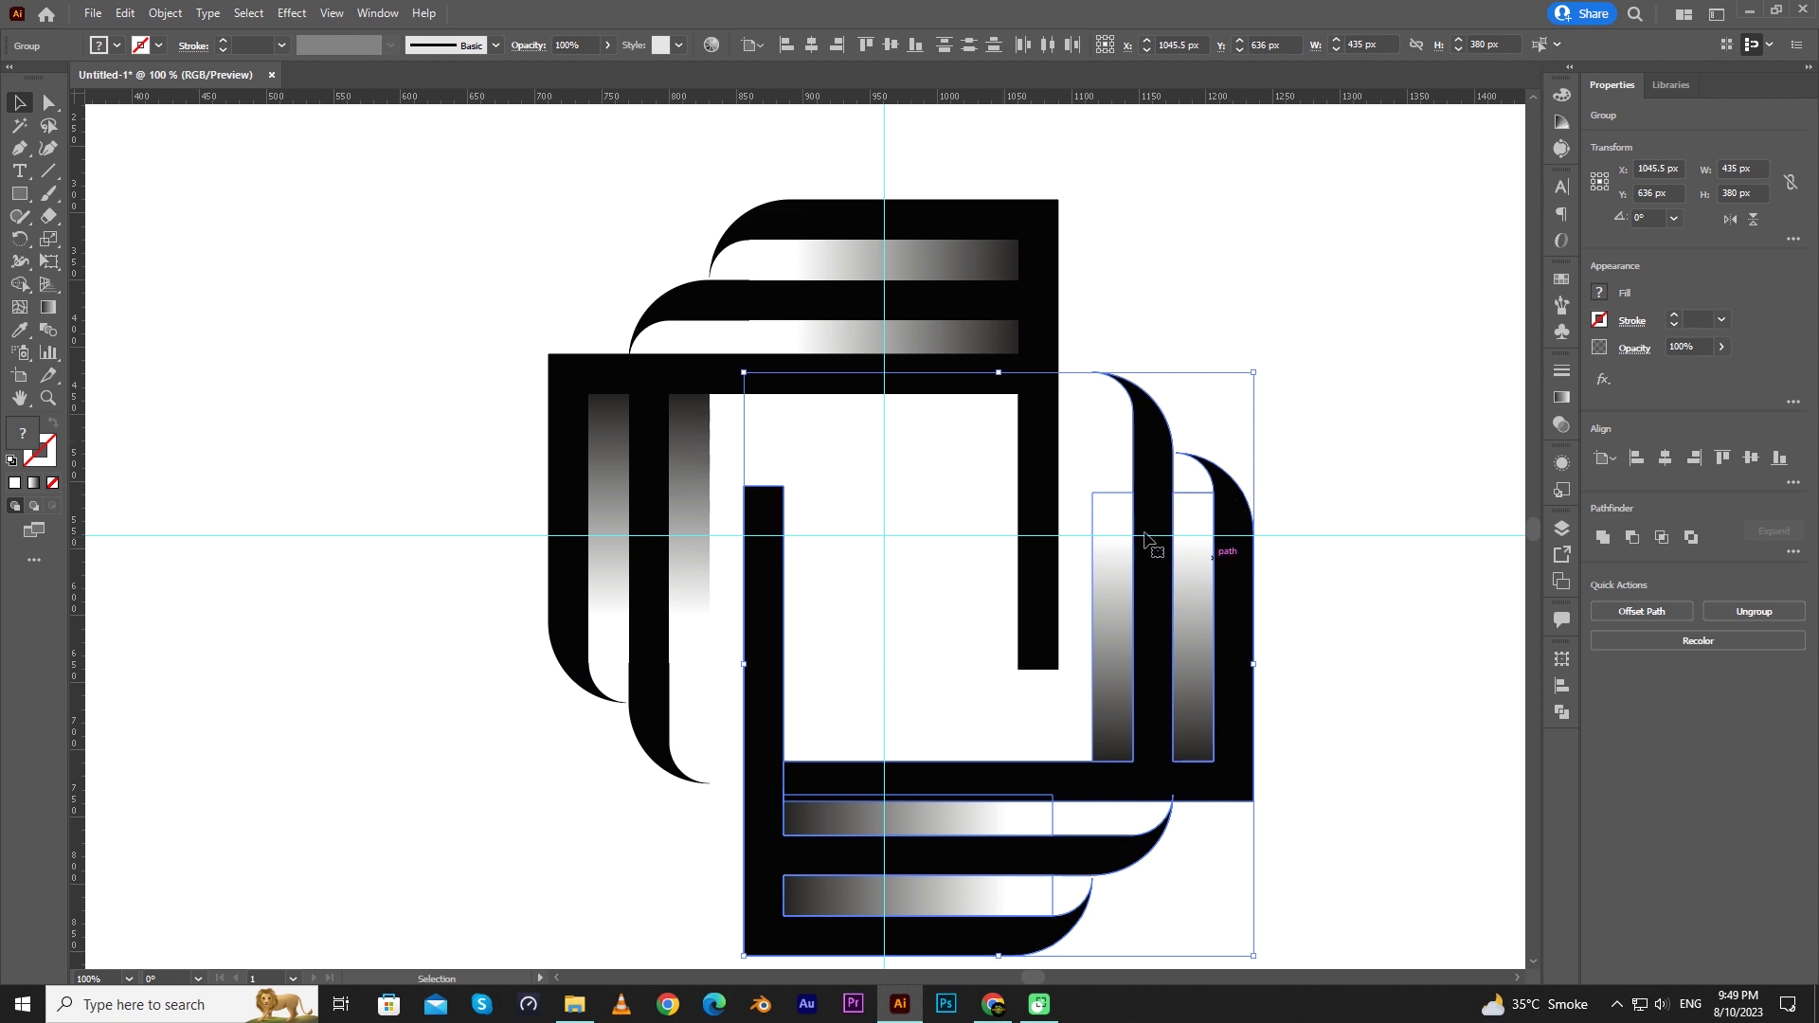
drag(1145, 536, 1133, 438)
click(1325, 364)
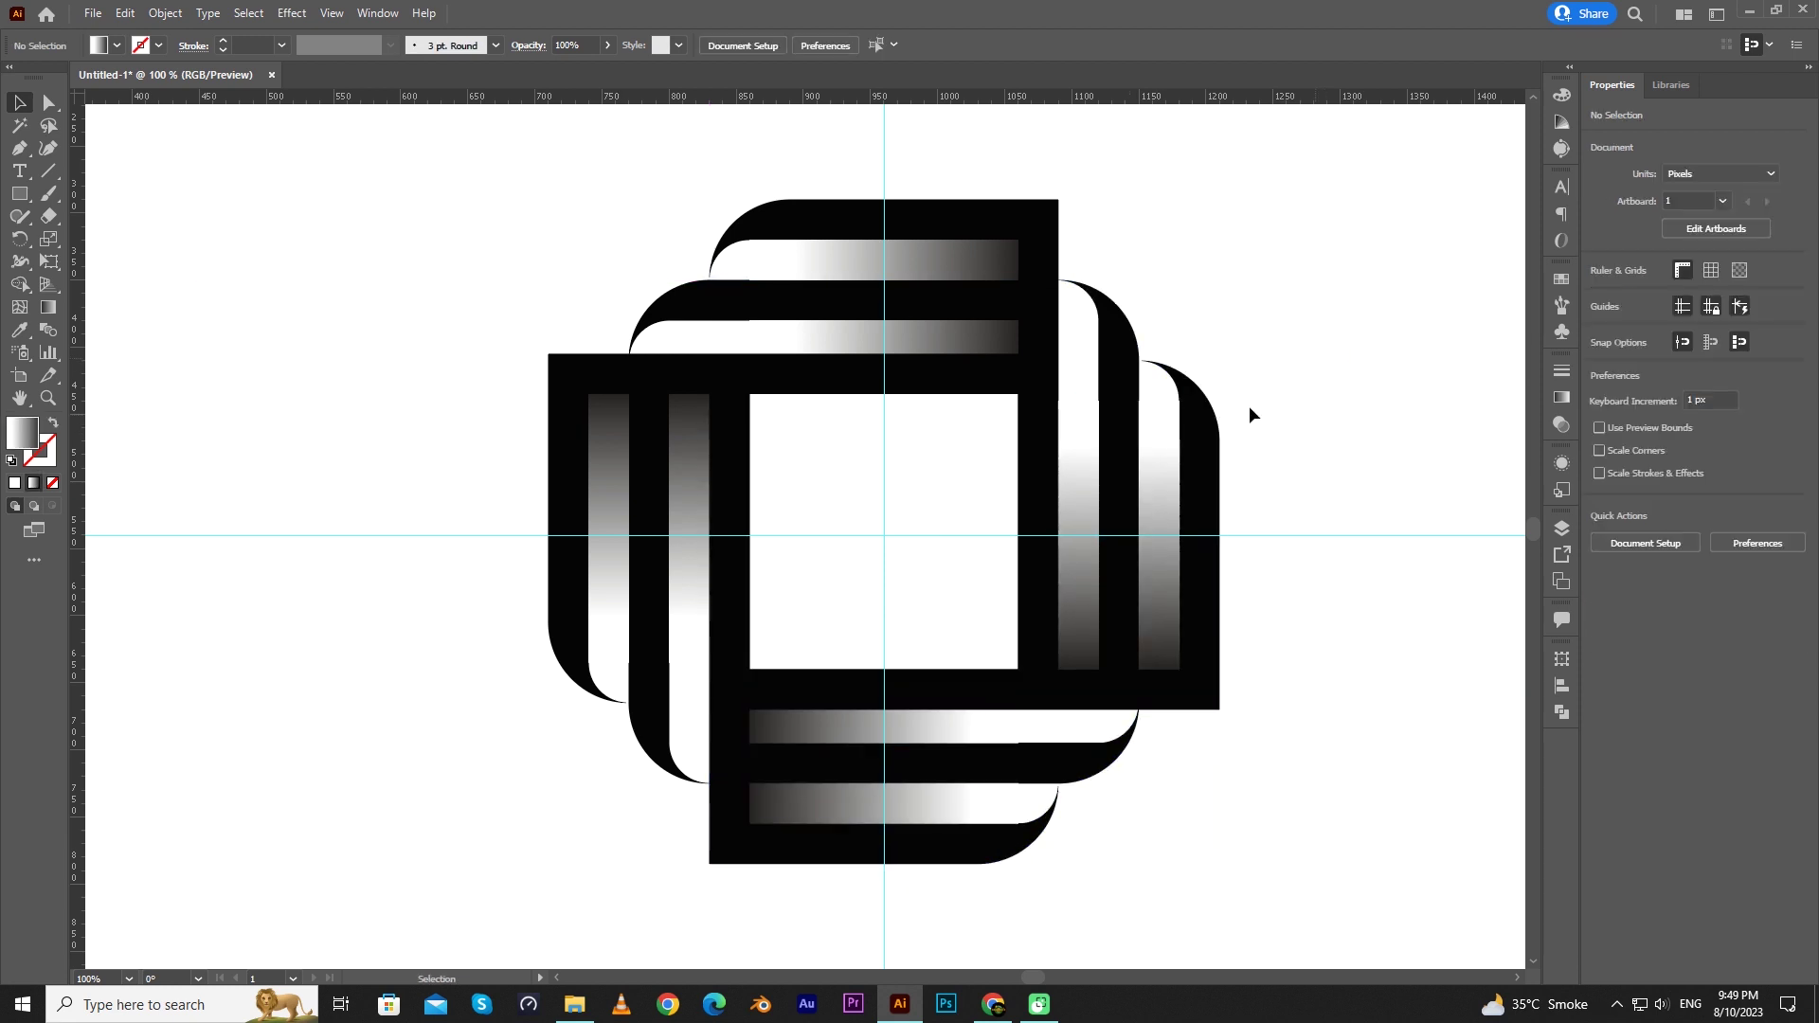
Step: Hide the guides and enlarge the whole logo proportionally to about 625 × 619 px
scroll(1053, 568, down, 2)
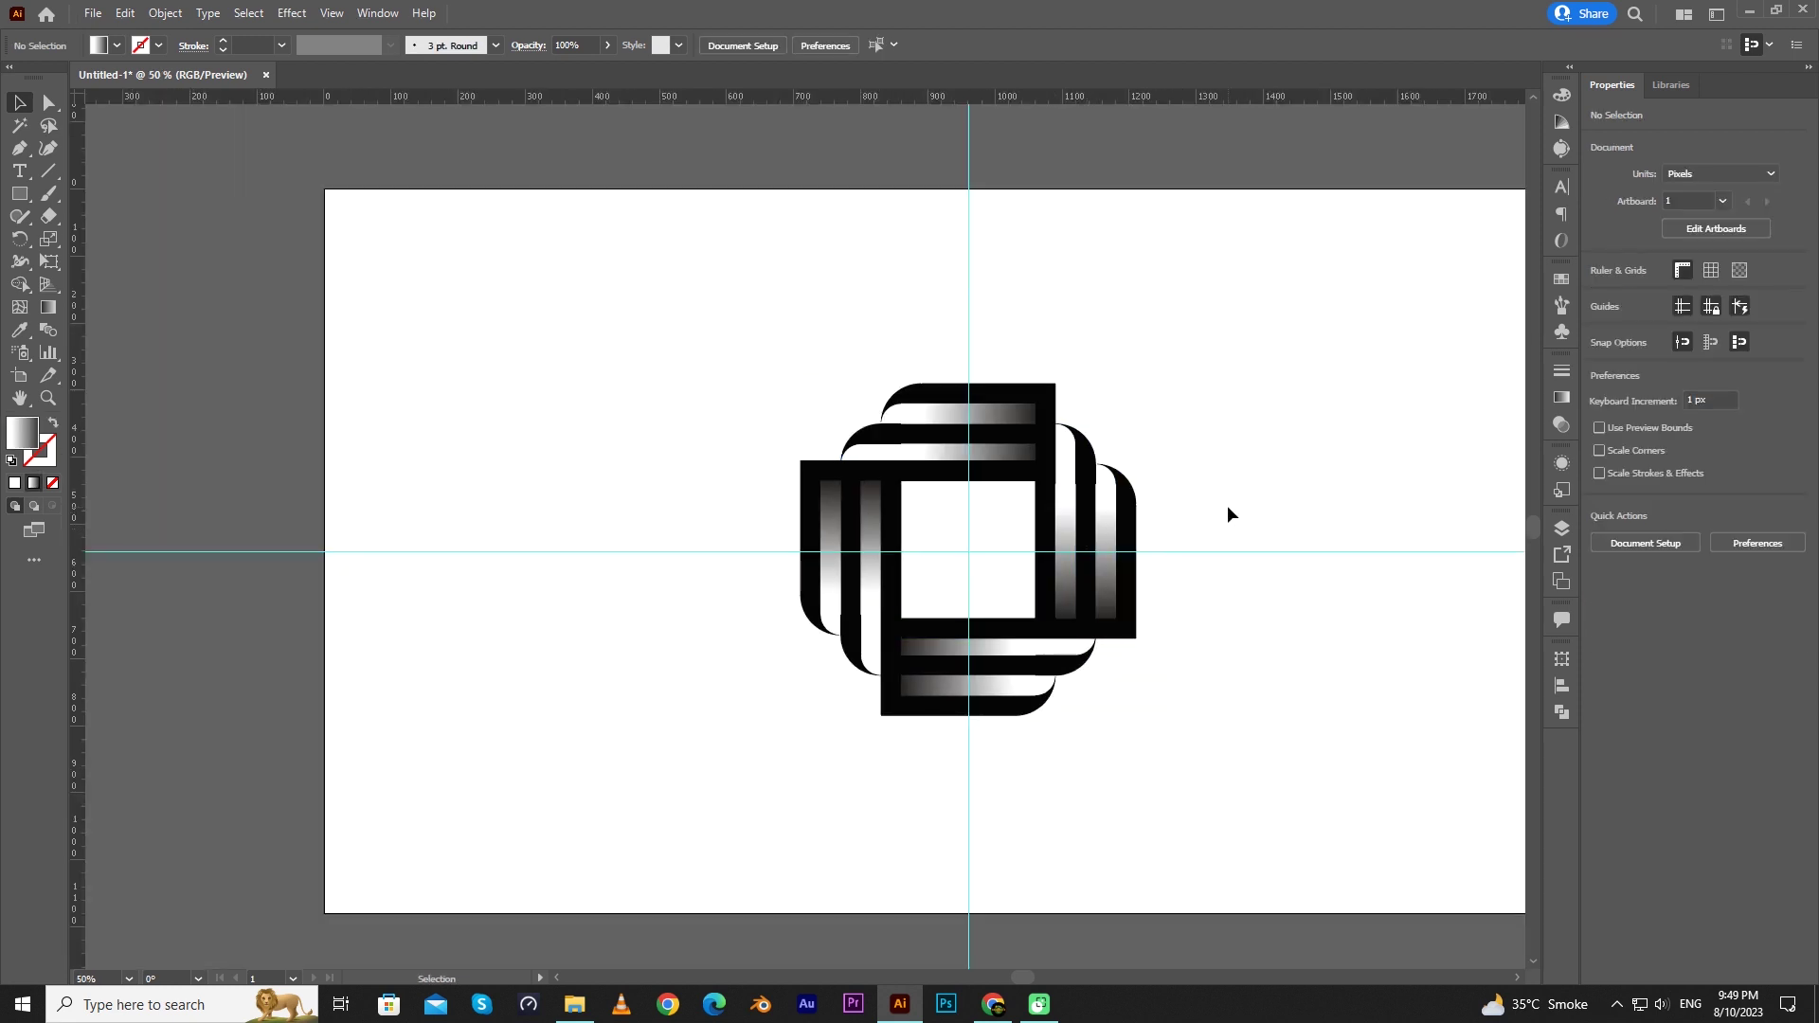
key(ctrl+semicolon)
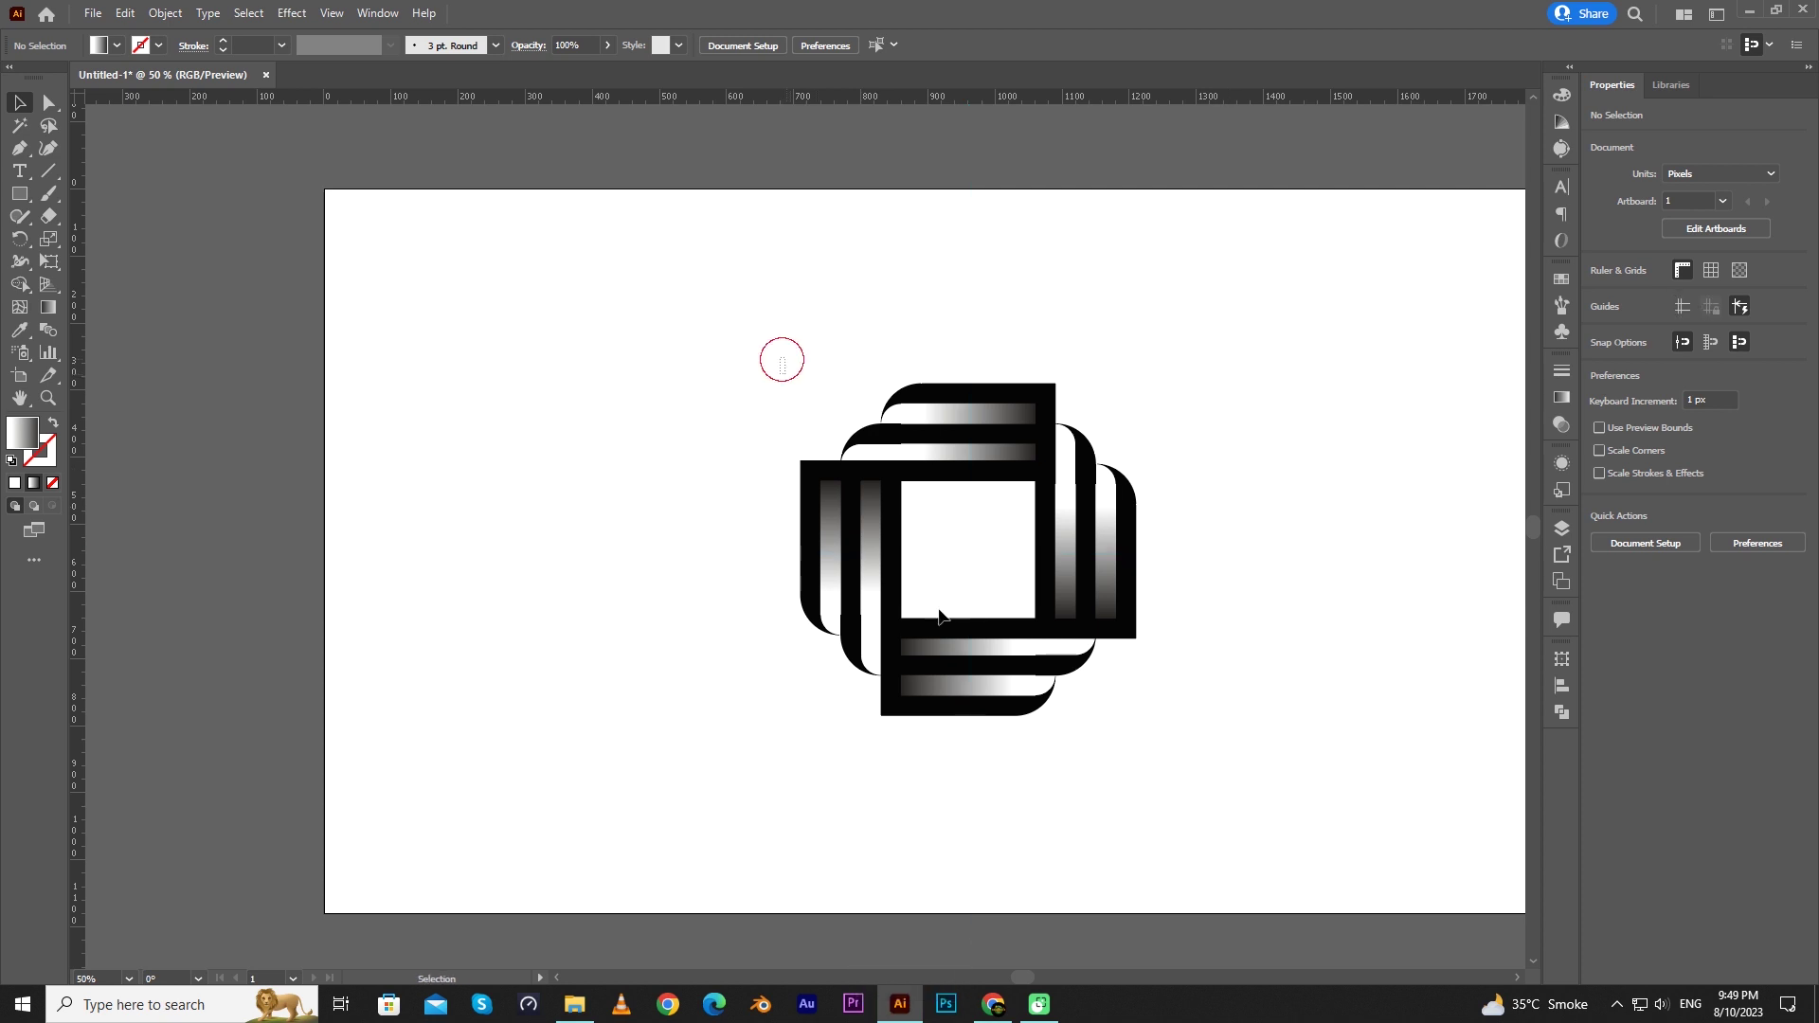
drag(938, 612, 1218, 786)
drag(1118, 600, 1099, 553)
Step: Group all the logo pieces and center the group horizontally and vertically on the artboard
right_click(1098, 483)
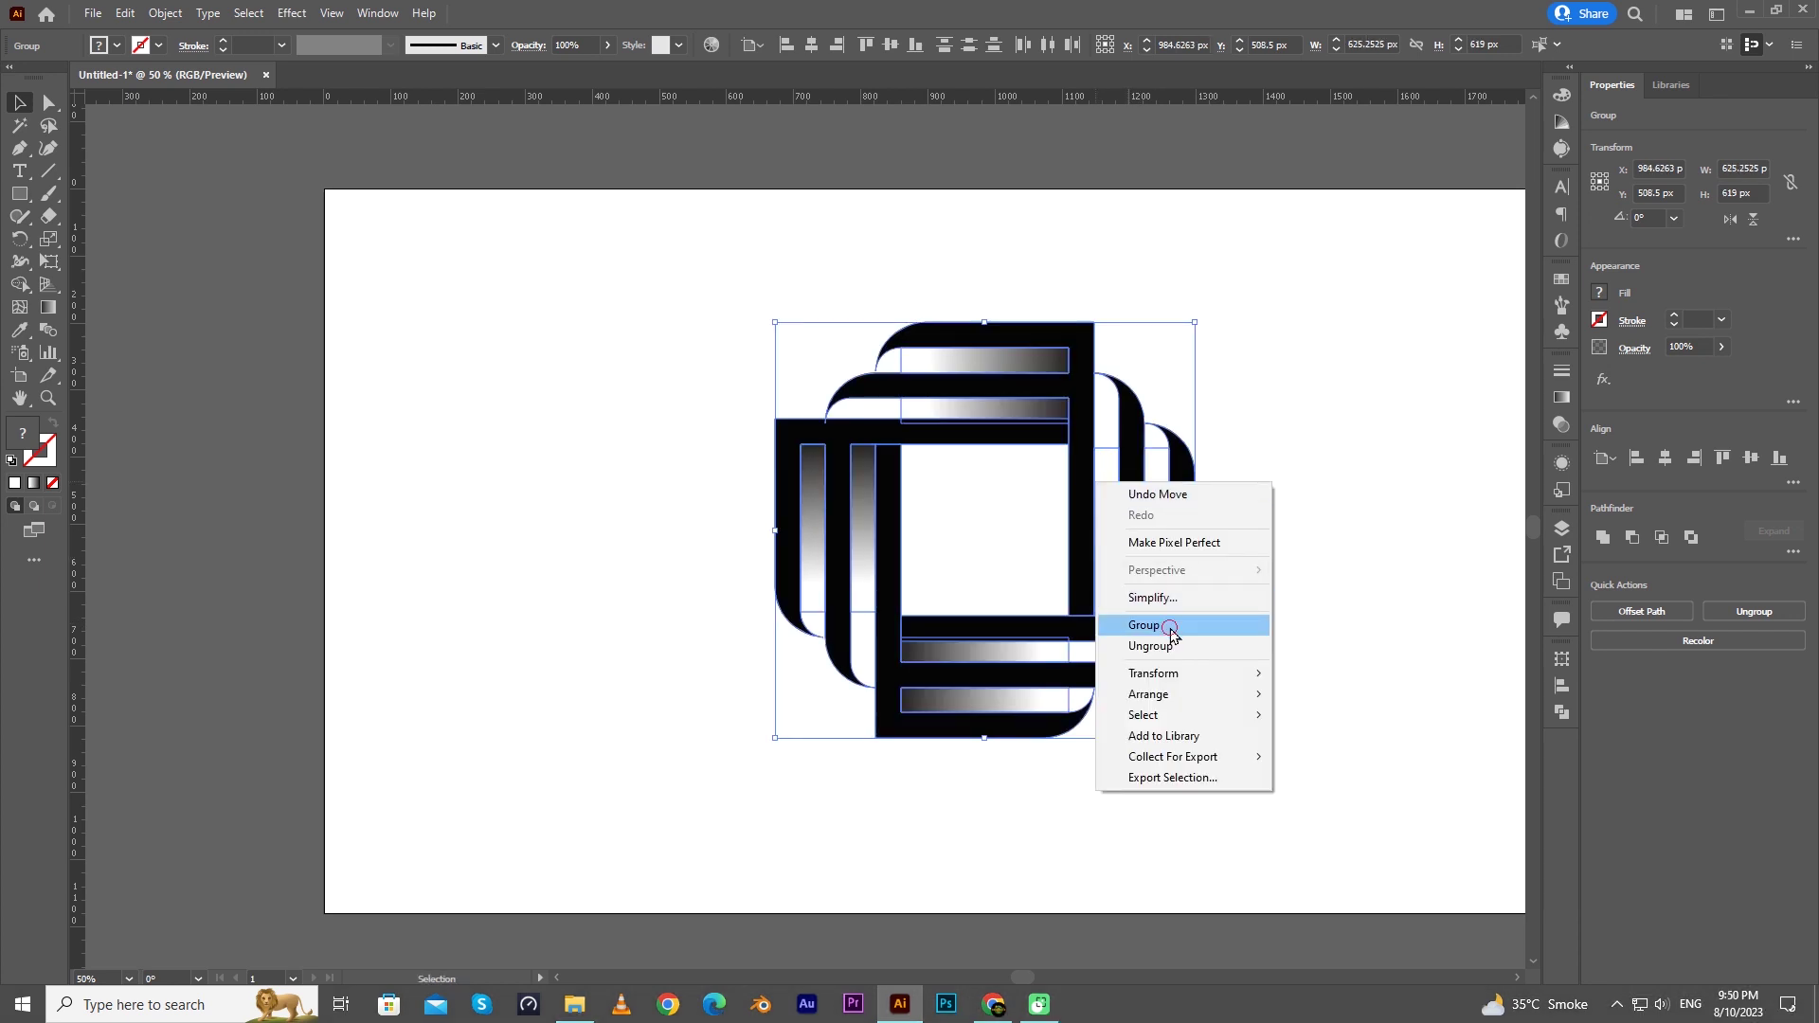
click(1171, 627)
click(813, 45)
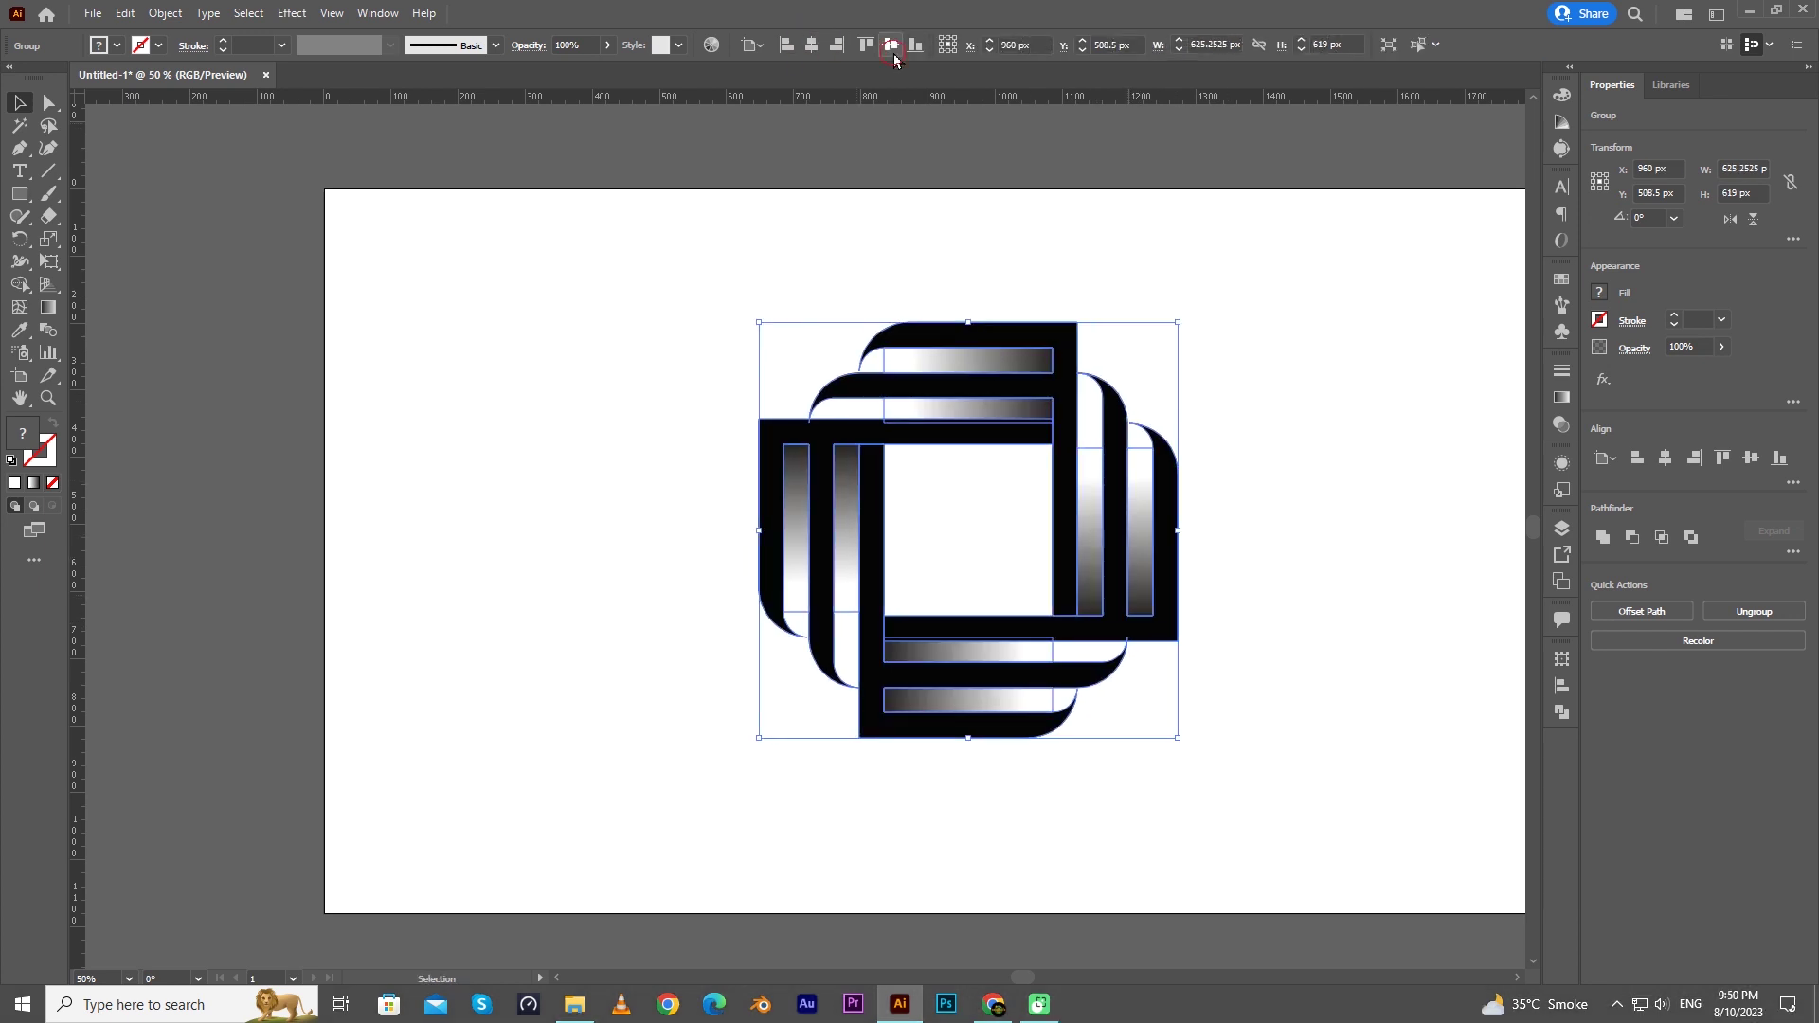
click(890, 45)
Step: Rotate the grouped logo 45° clockwise into a diamond orientation and deselect it
drag(1184, 346, 1251, 439)
click(1272, 429)
key(space)
drag(1373, 414, 1241, 404)
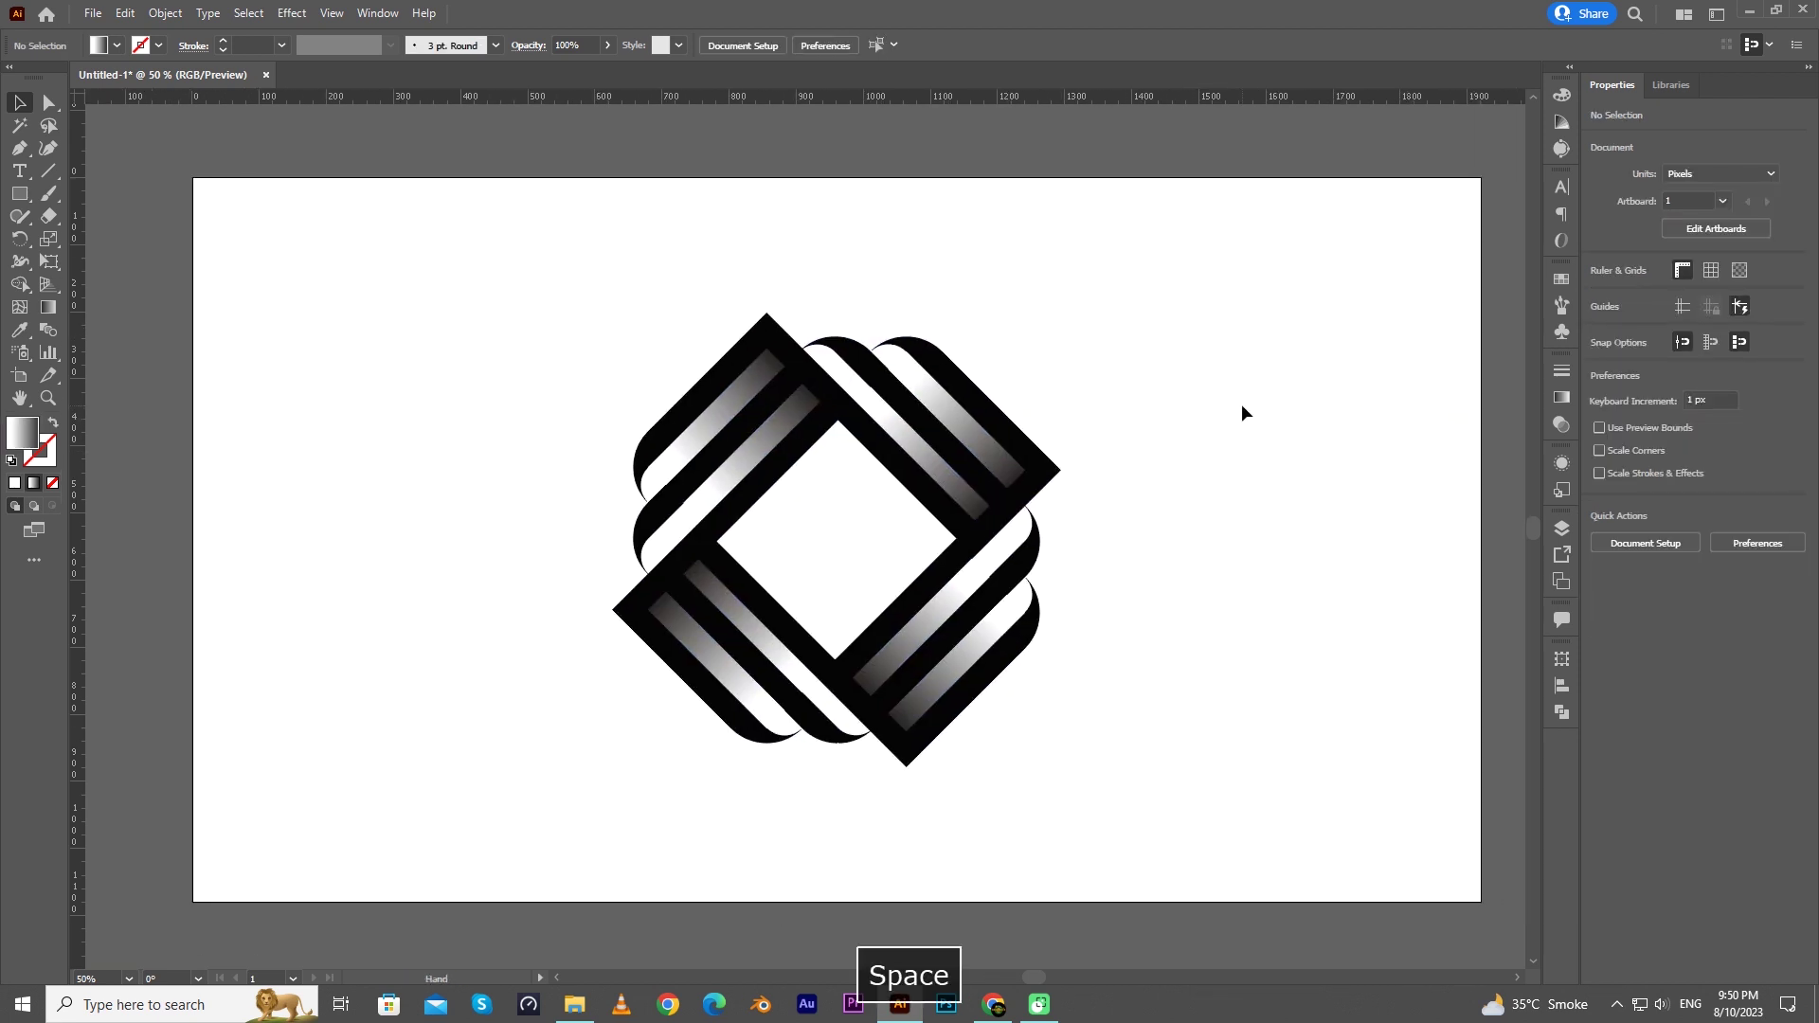